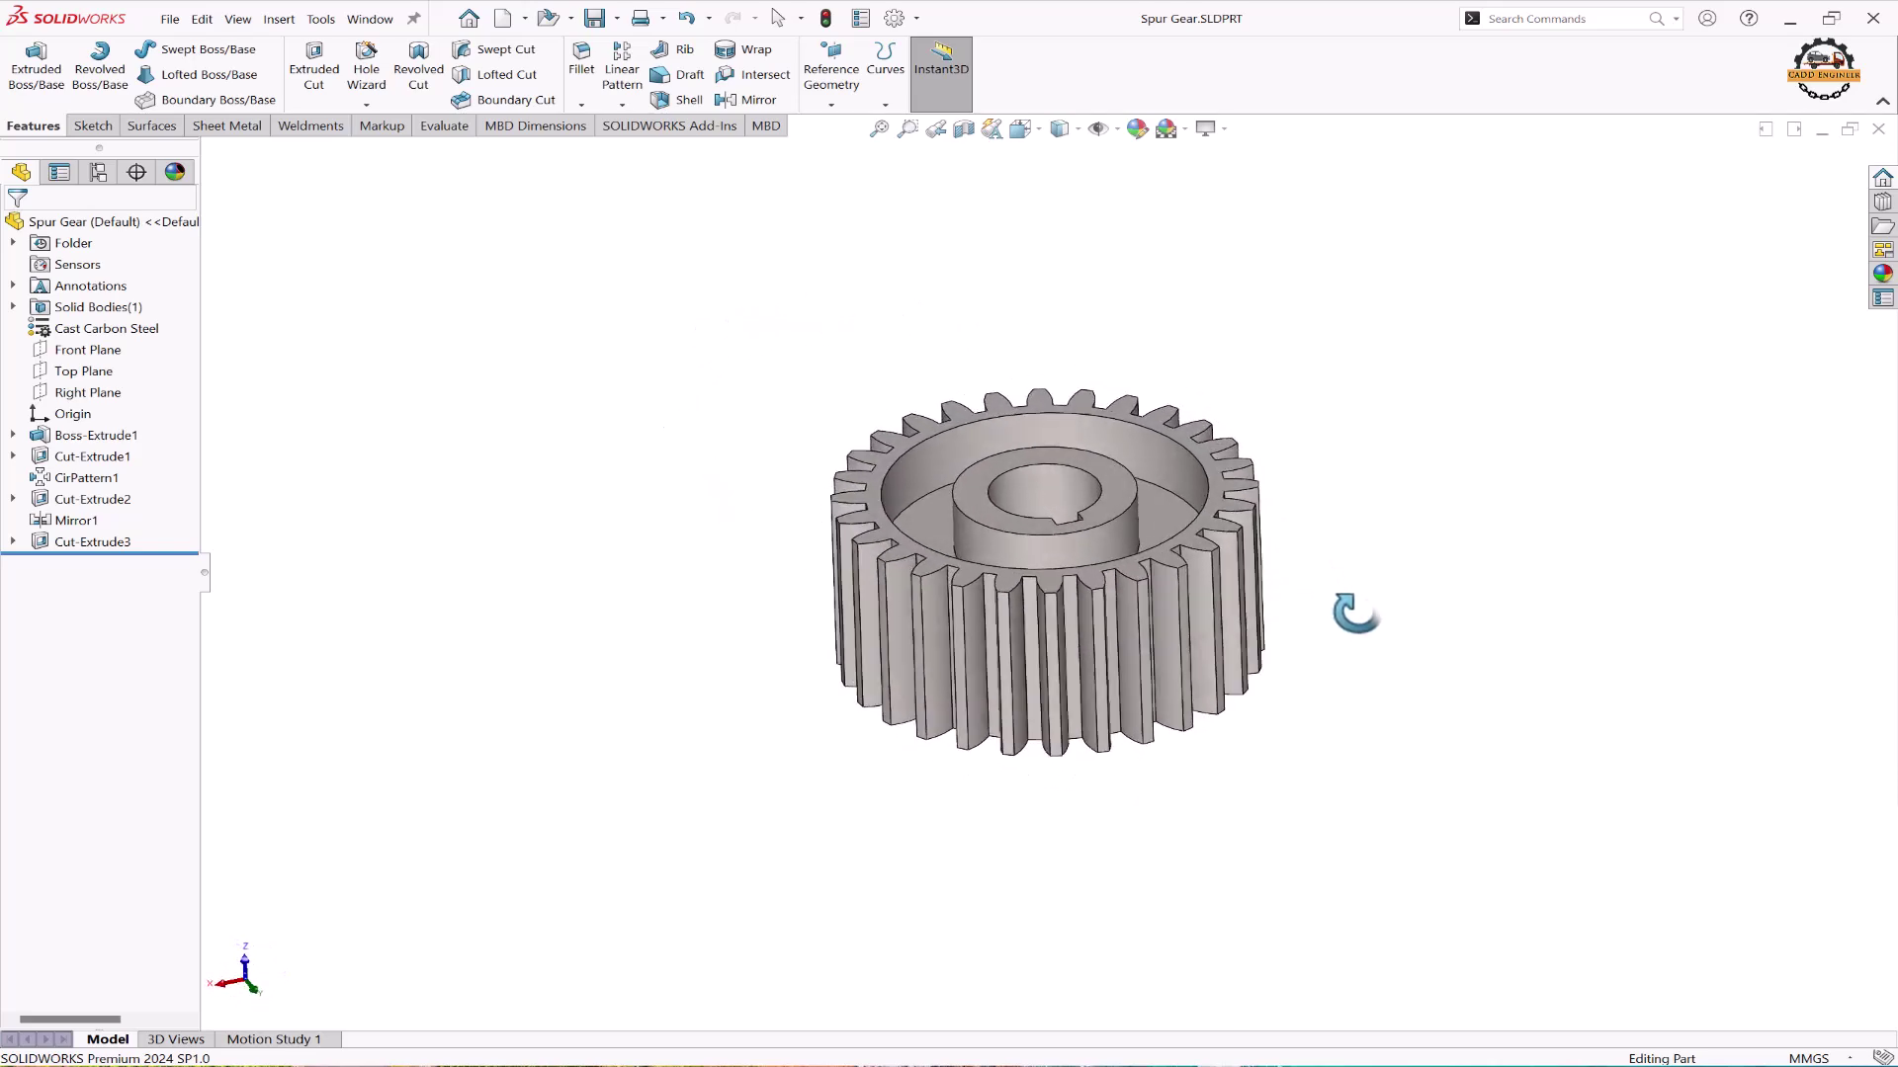
# Step: Orbit the finished spur gear model to inspect its teeth
pyautogui.moveTo(1461, 704); pyautogui.dragTo(838, 604, button='middle')
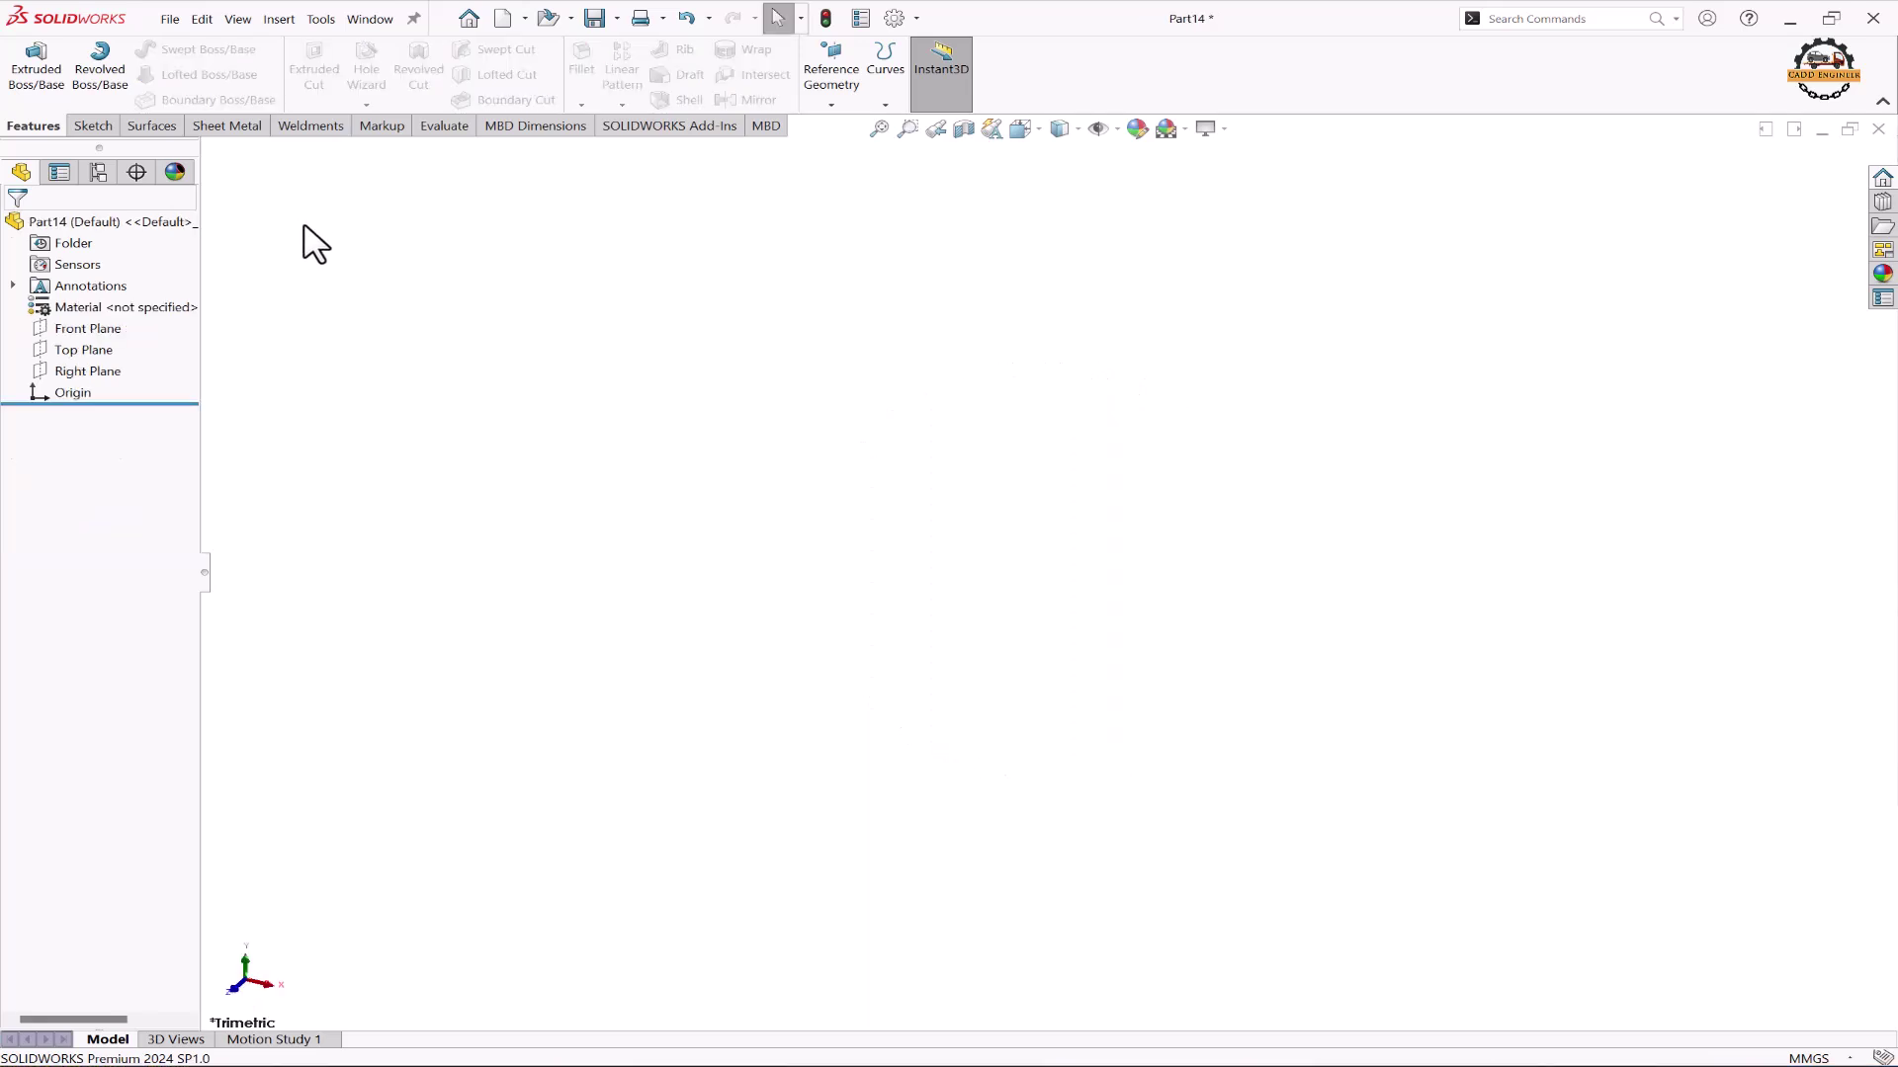
# Step: On the Front Plane, draw an origin-centred circle, dimension it Ø30 mm, and close Sketch1
pyautogui.click(93, 126)
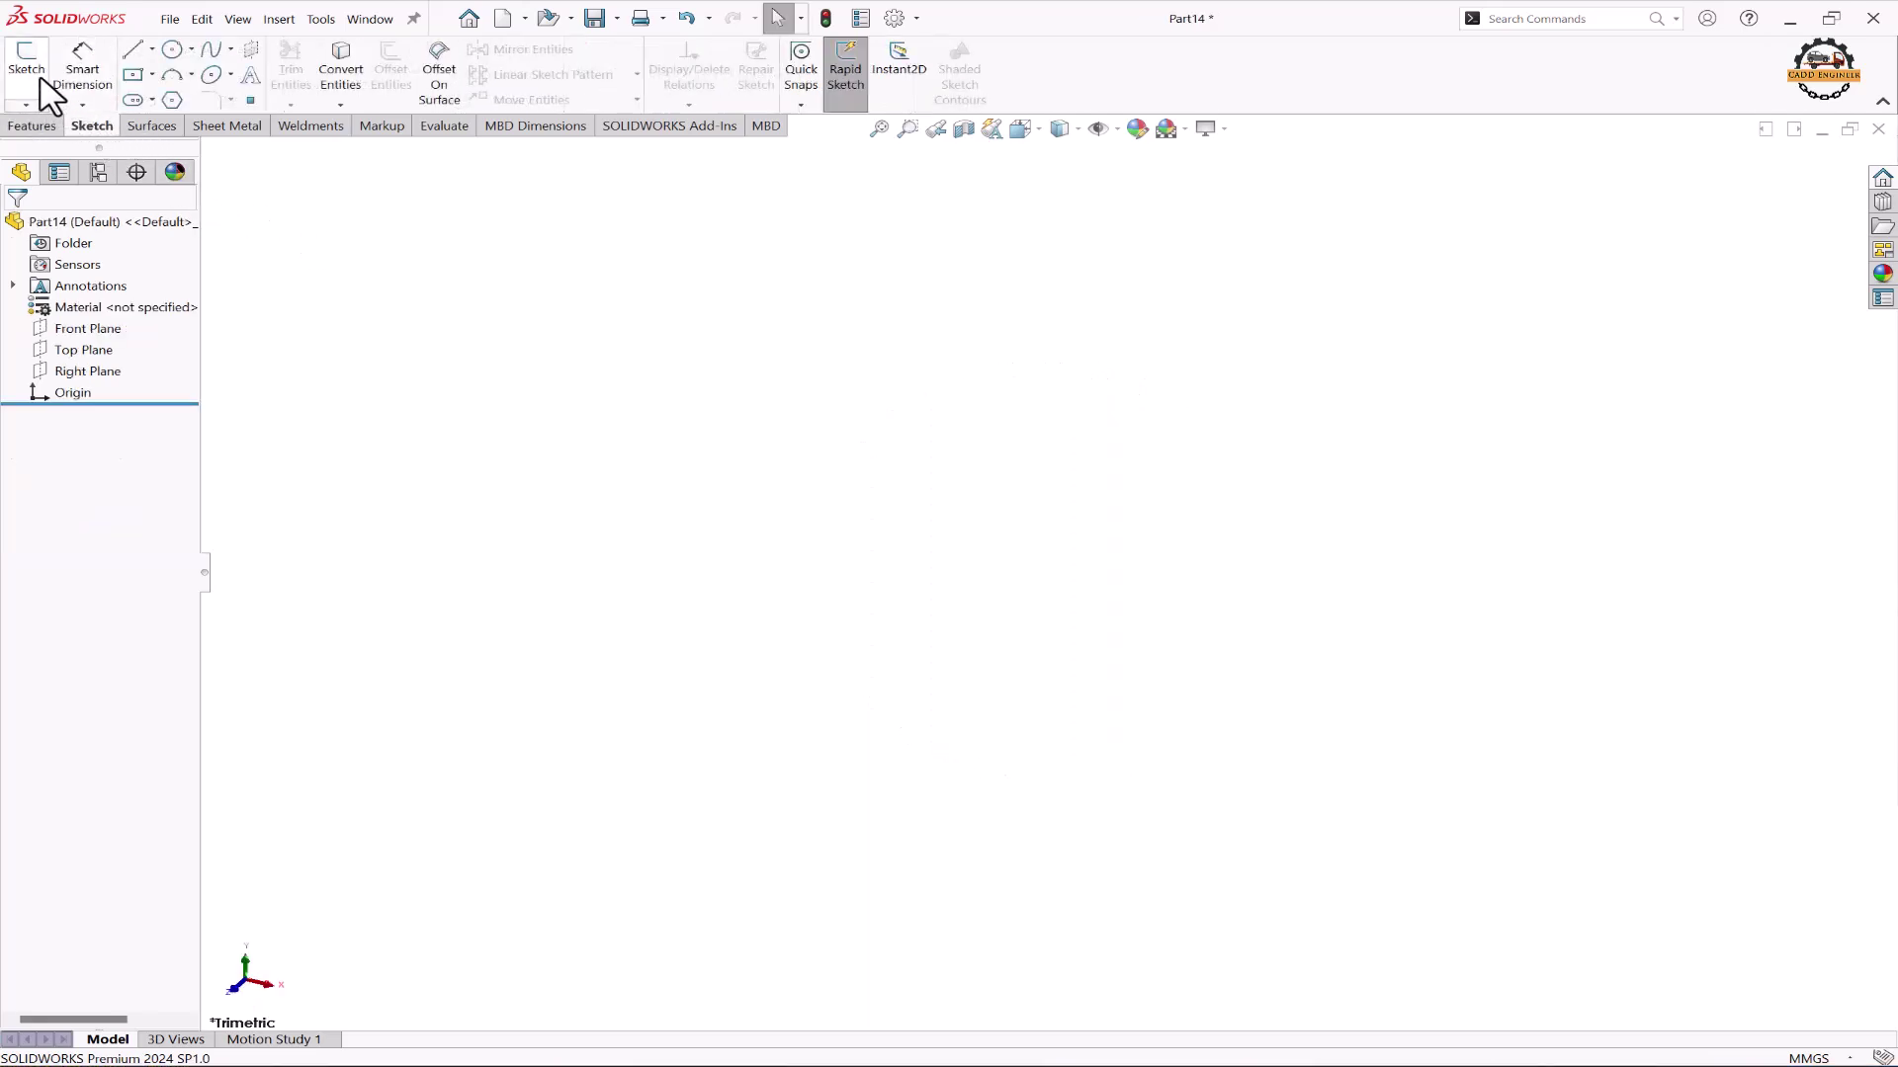
pyautogui.click(40, 79)
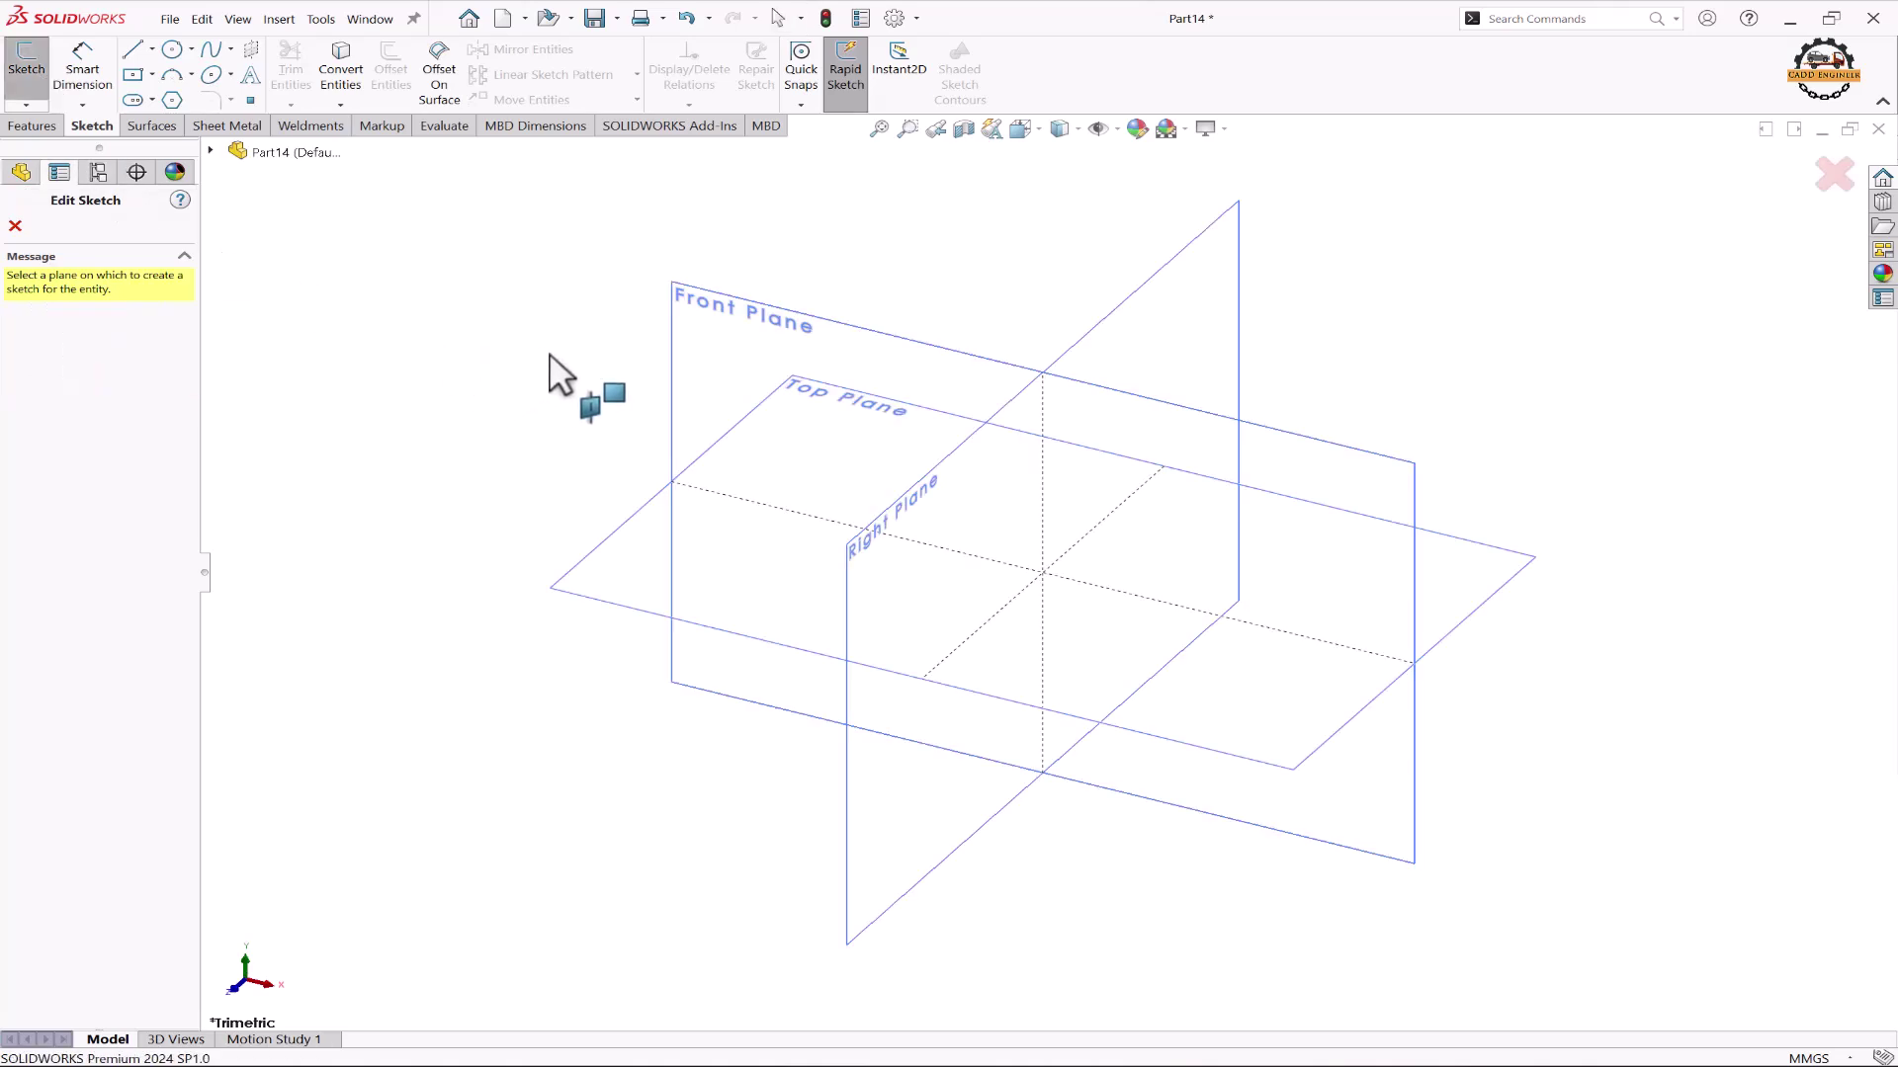
pyautogui.click(679, 330)
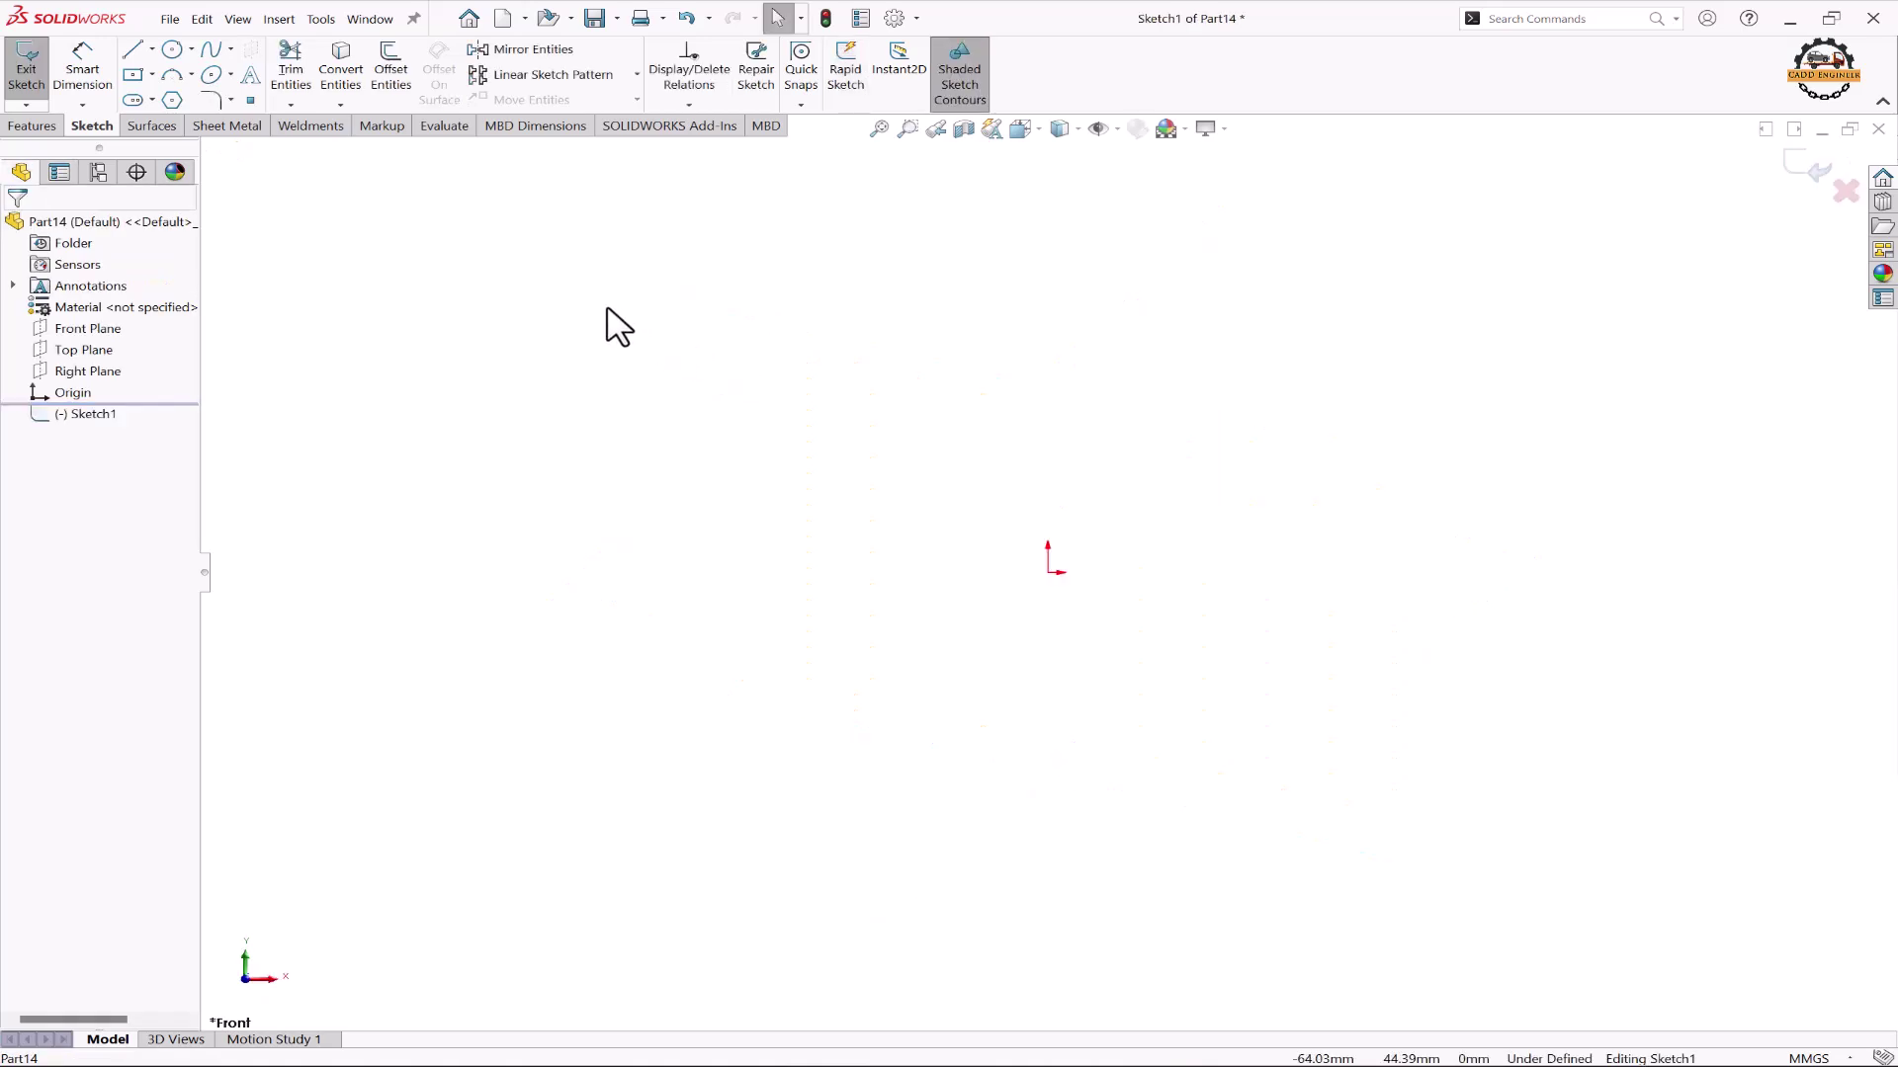
pyautogui.click(172, 49)
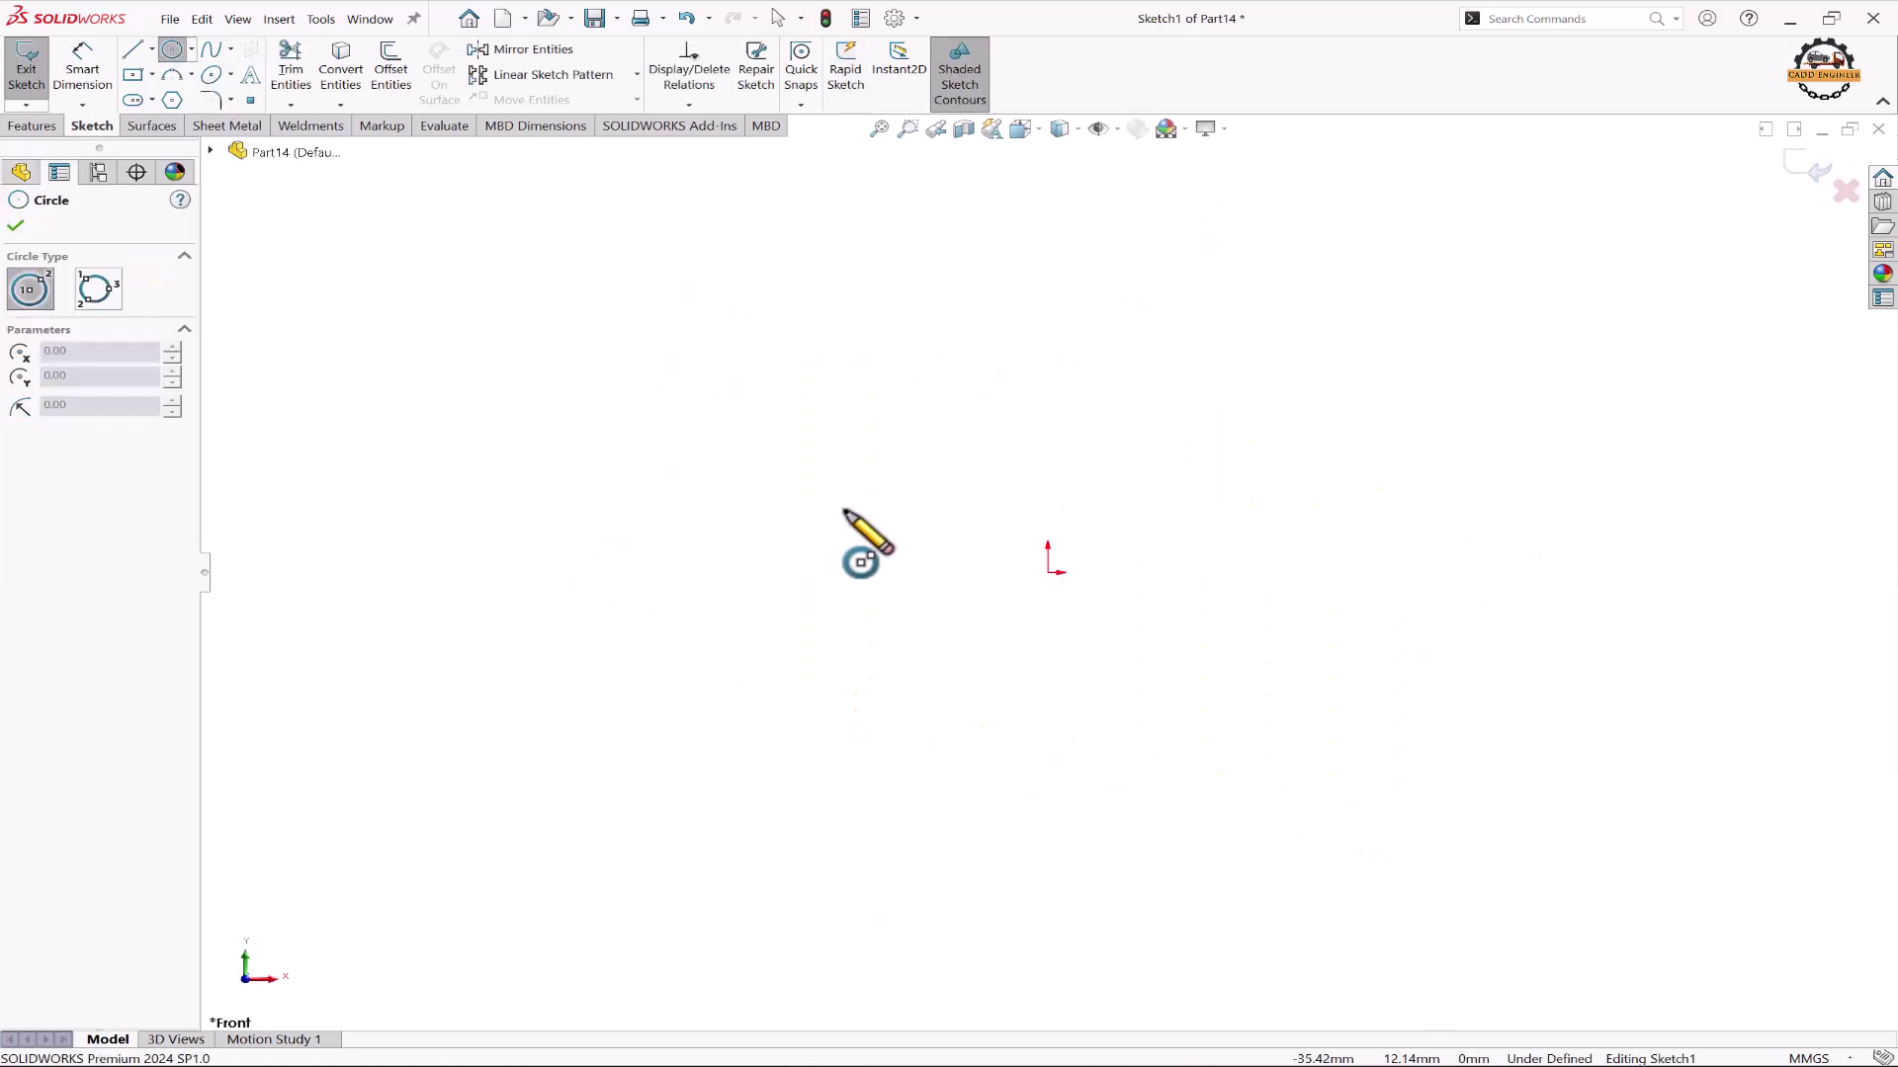
pyautogui.click(1047, 571)
pyautogui.click(911, 645)
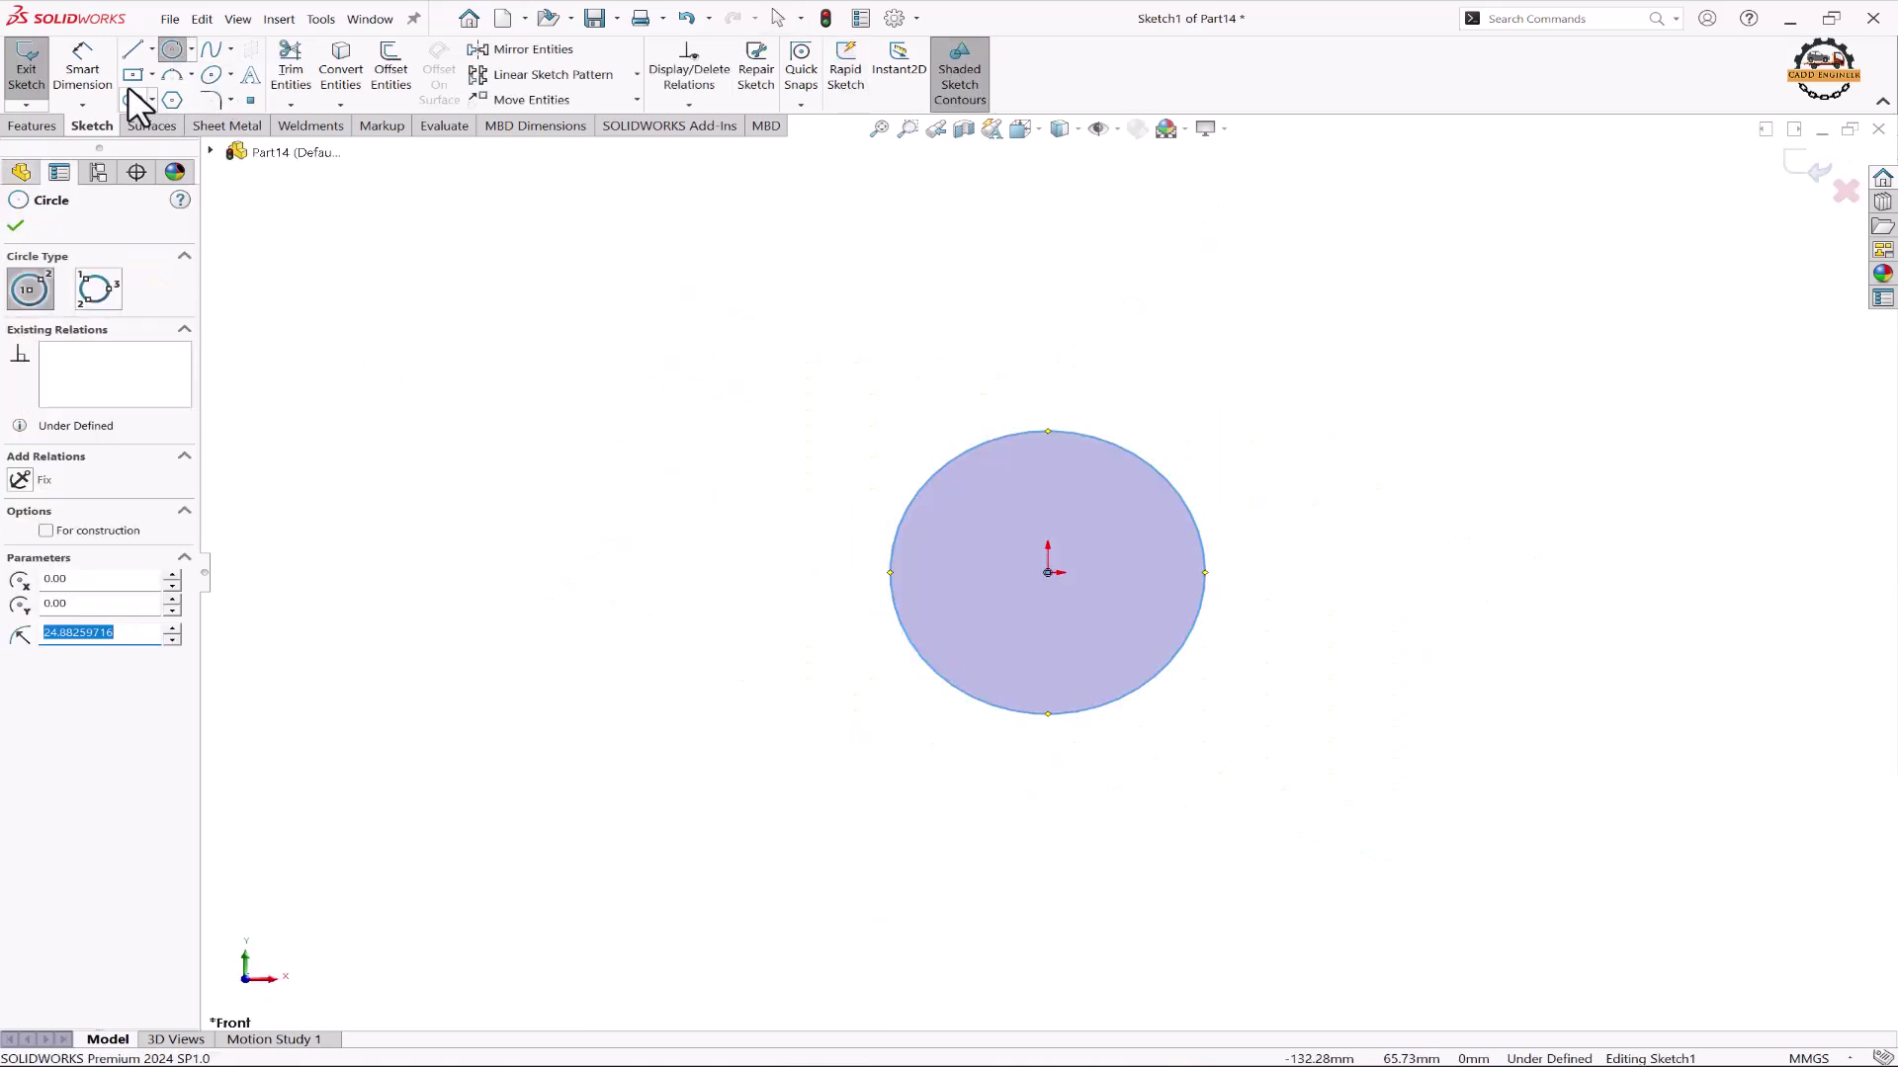
pyautogui.press('d')
pyautogui.click(1048, 432)
pyautogui.click(1194, 398)
pyautogui.write('30')
pyautogui.press('Return')
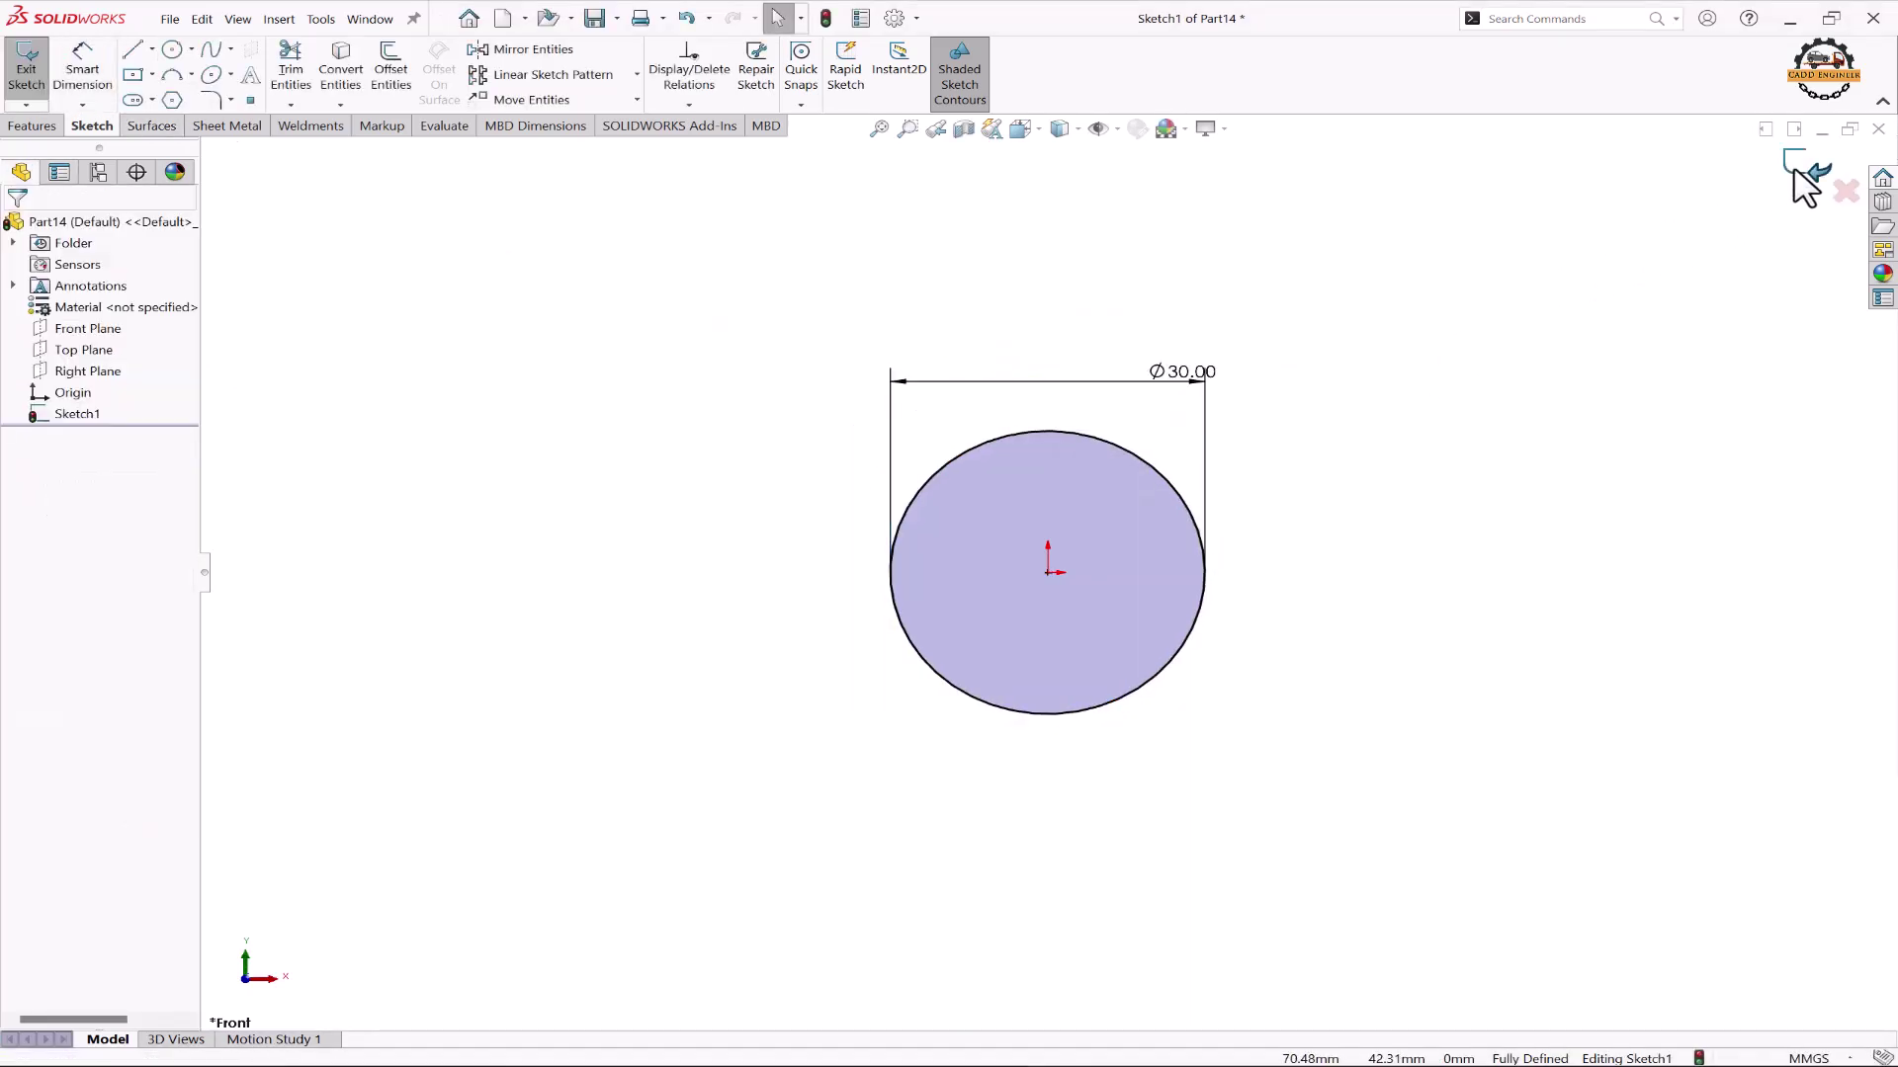
pyautogui.click(1794, 170)
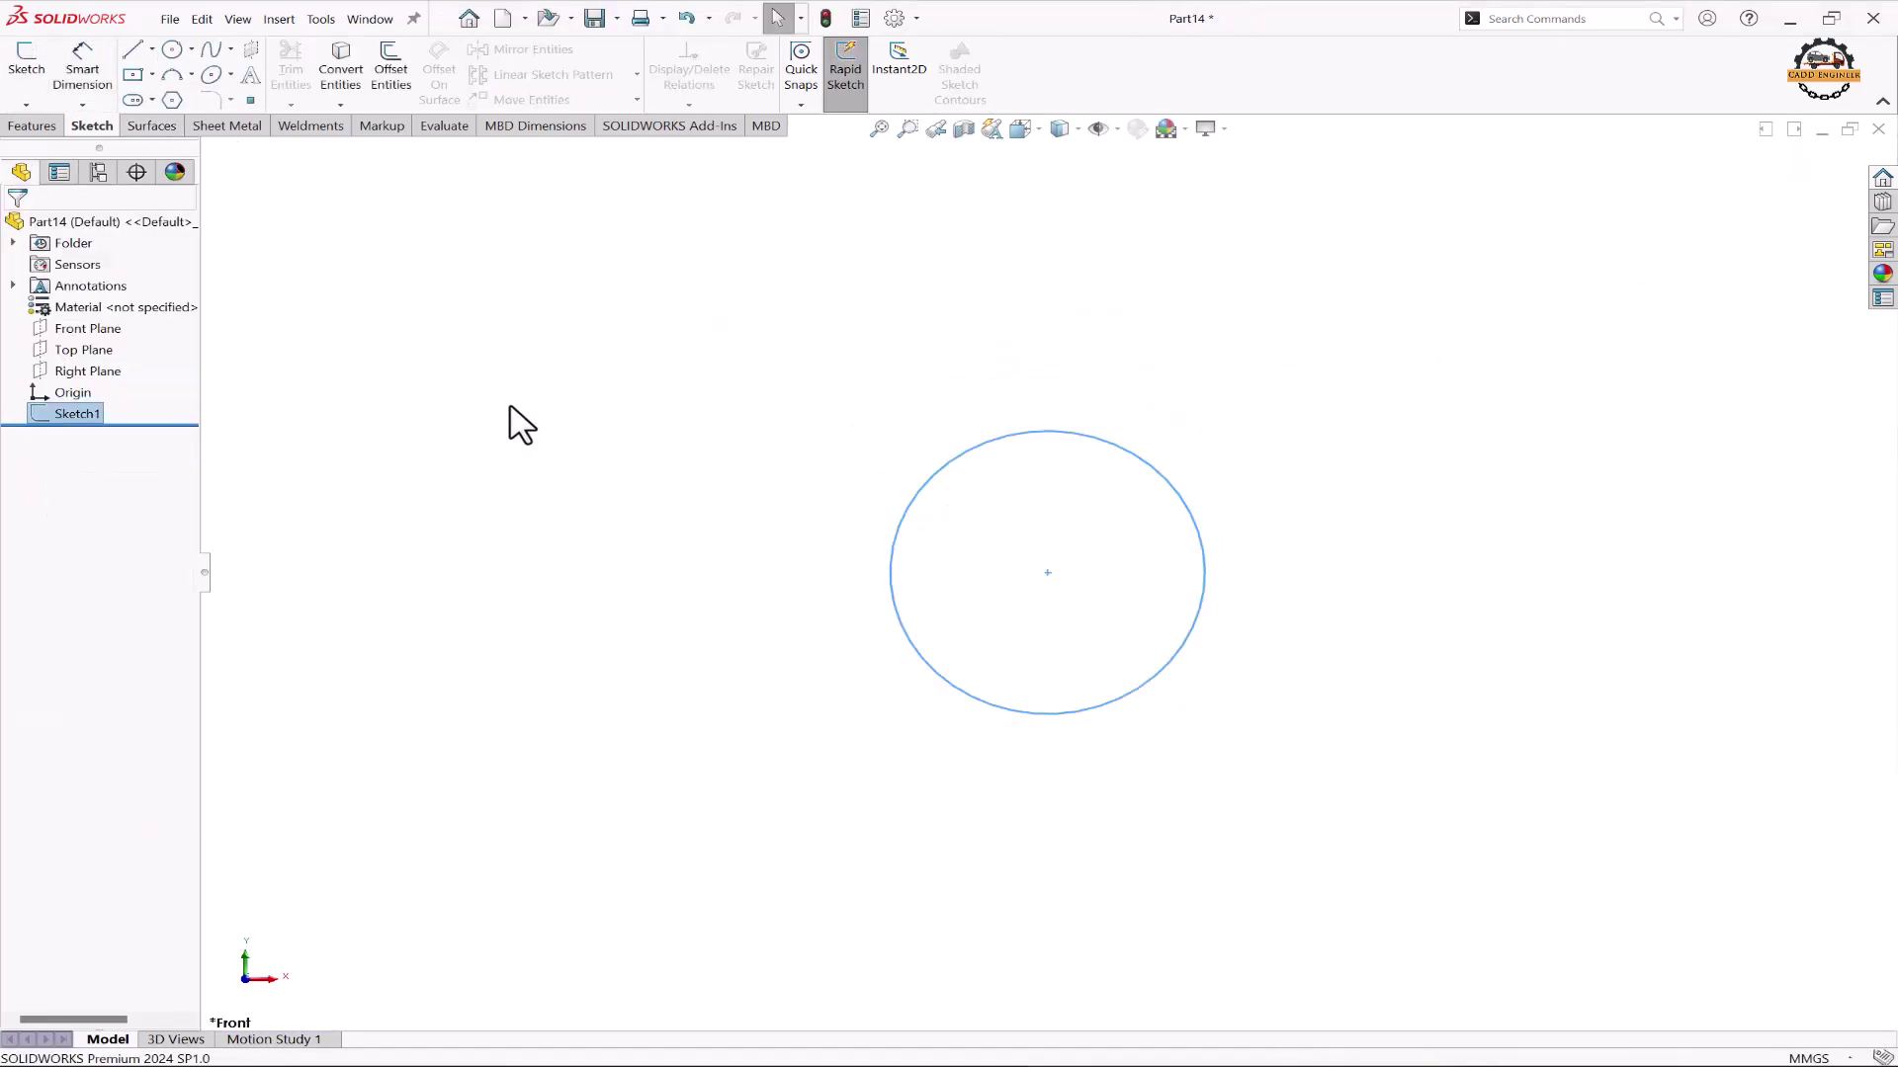
# Step: Extrude the Ø30 circle Mid Plane to 15 mm depth as Boss-Extrude1
pyautogui.click(32, 125)
pyautogui.click(44, 83)
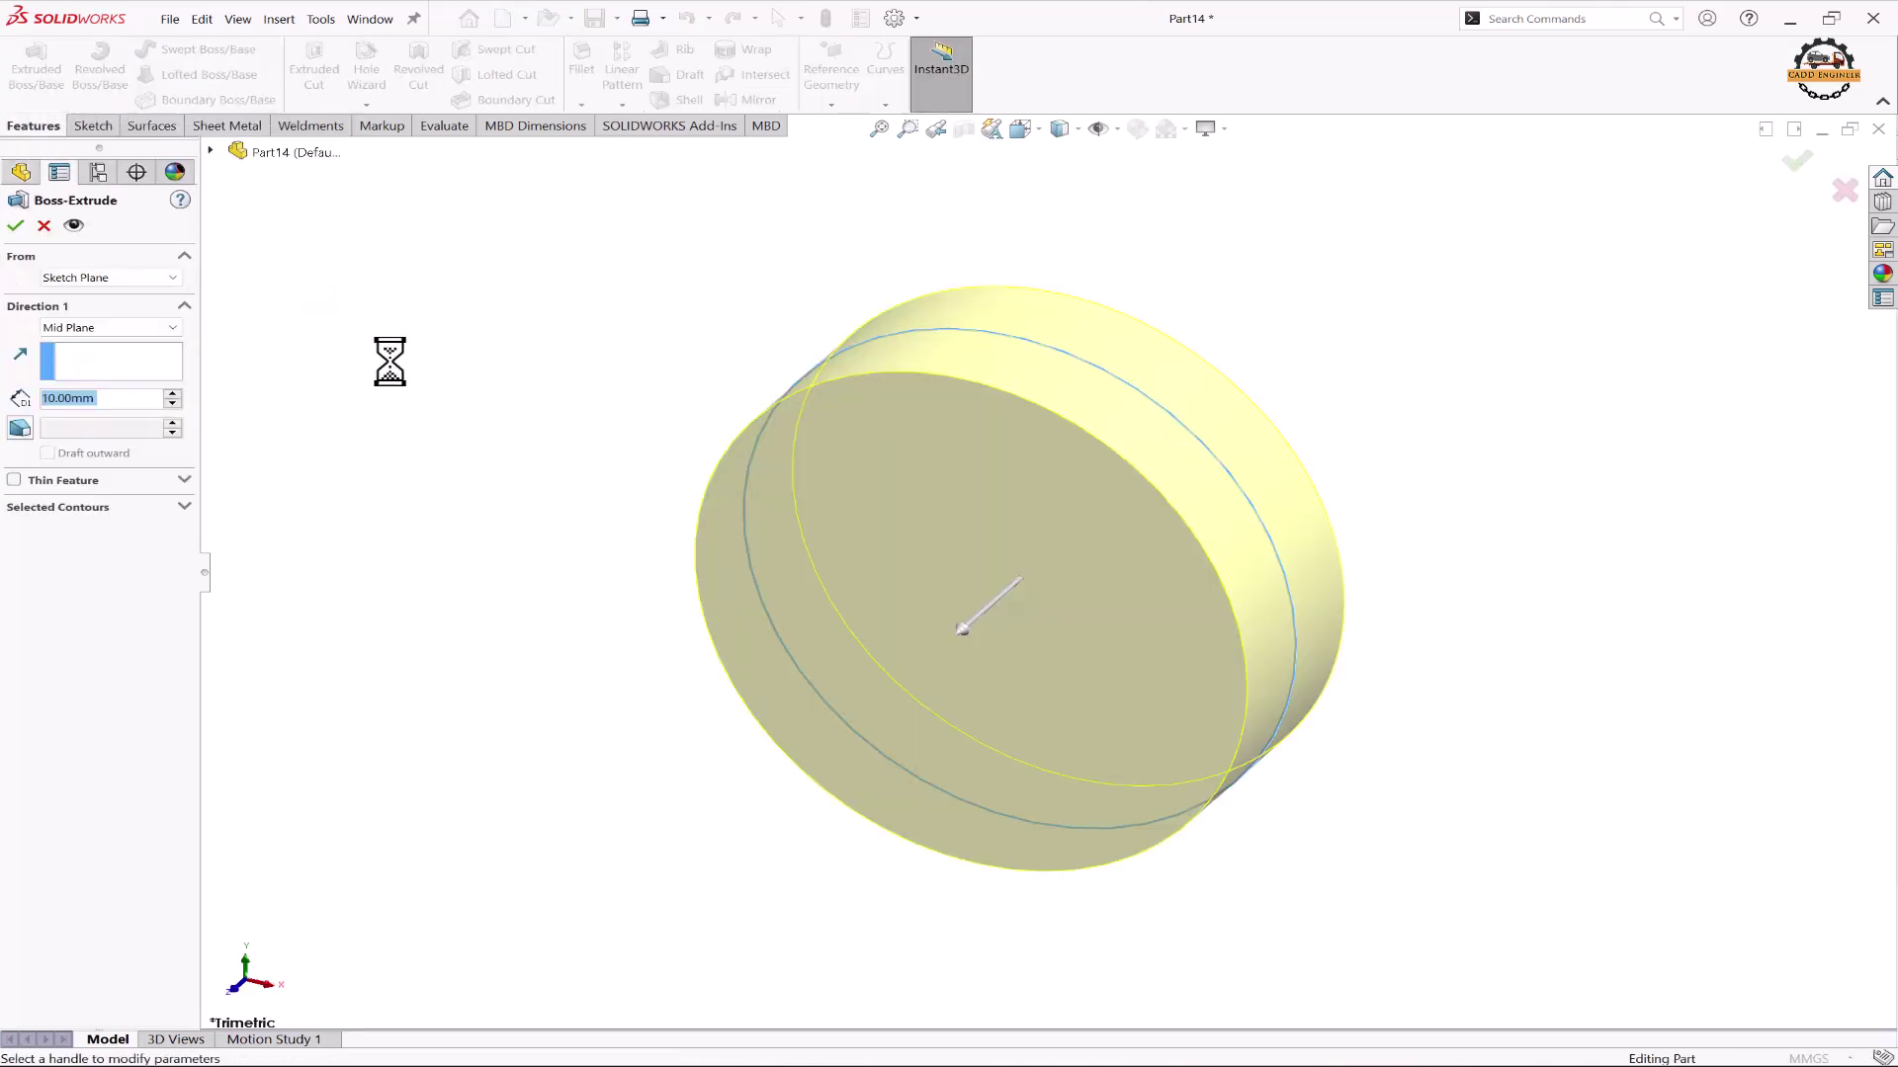
pyautogui.click(138, 328)
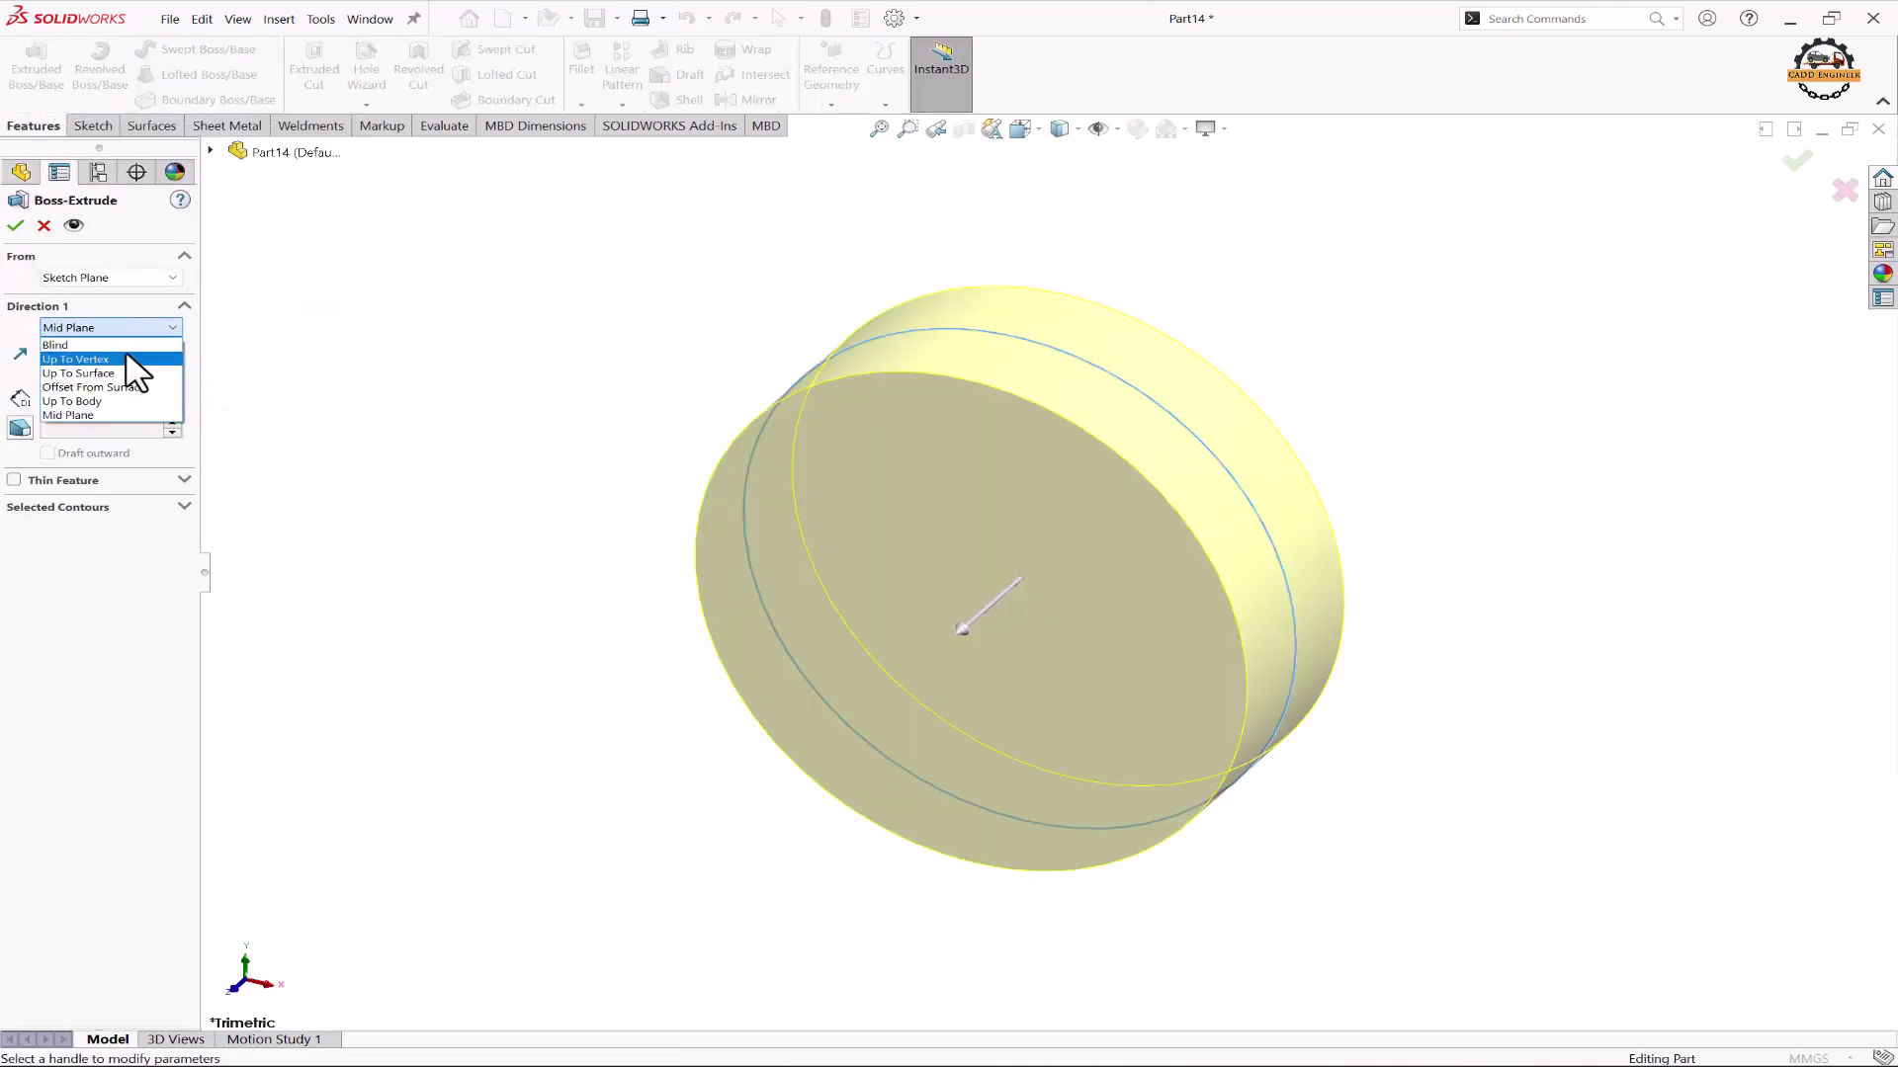
pyautogui.click(128, 423)
pyautogui.moveTo(95, 398); pyautogui.dragTo(77, 399)
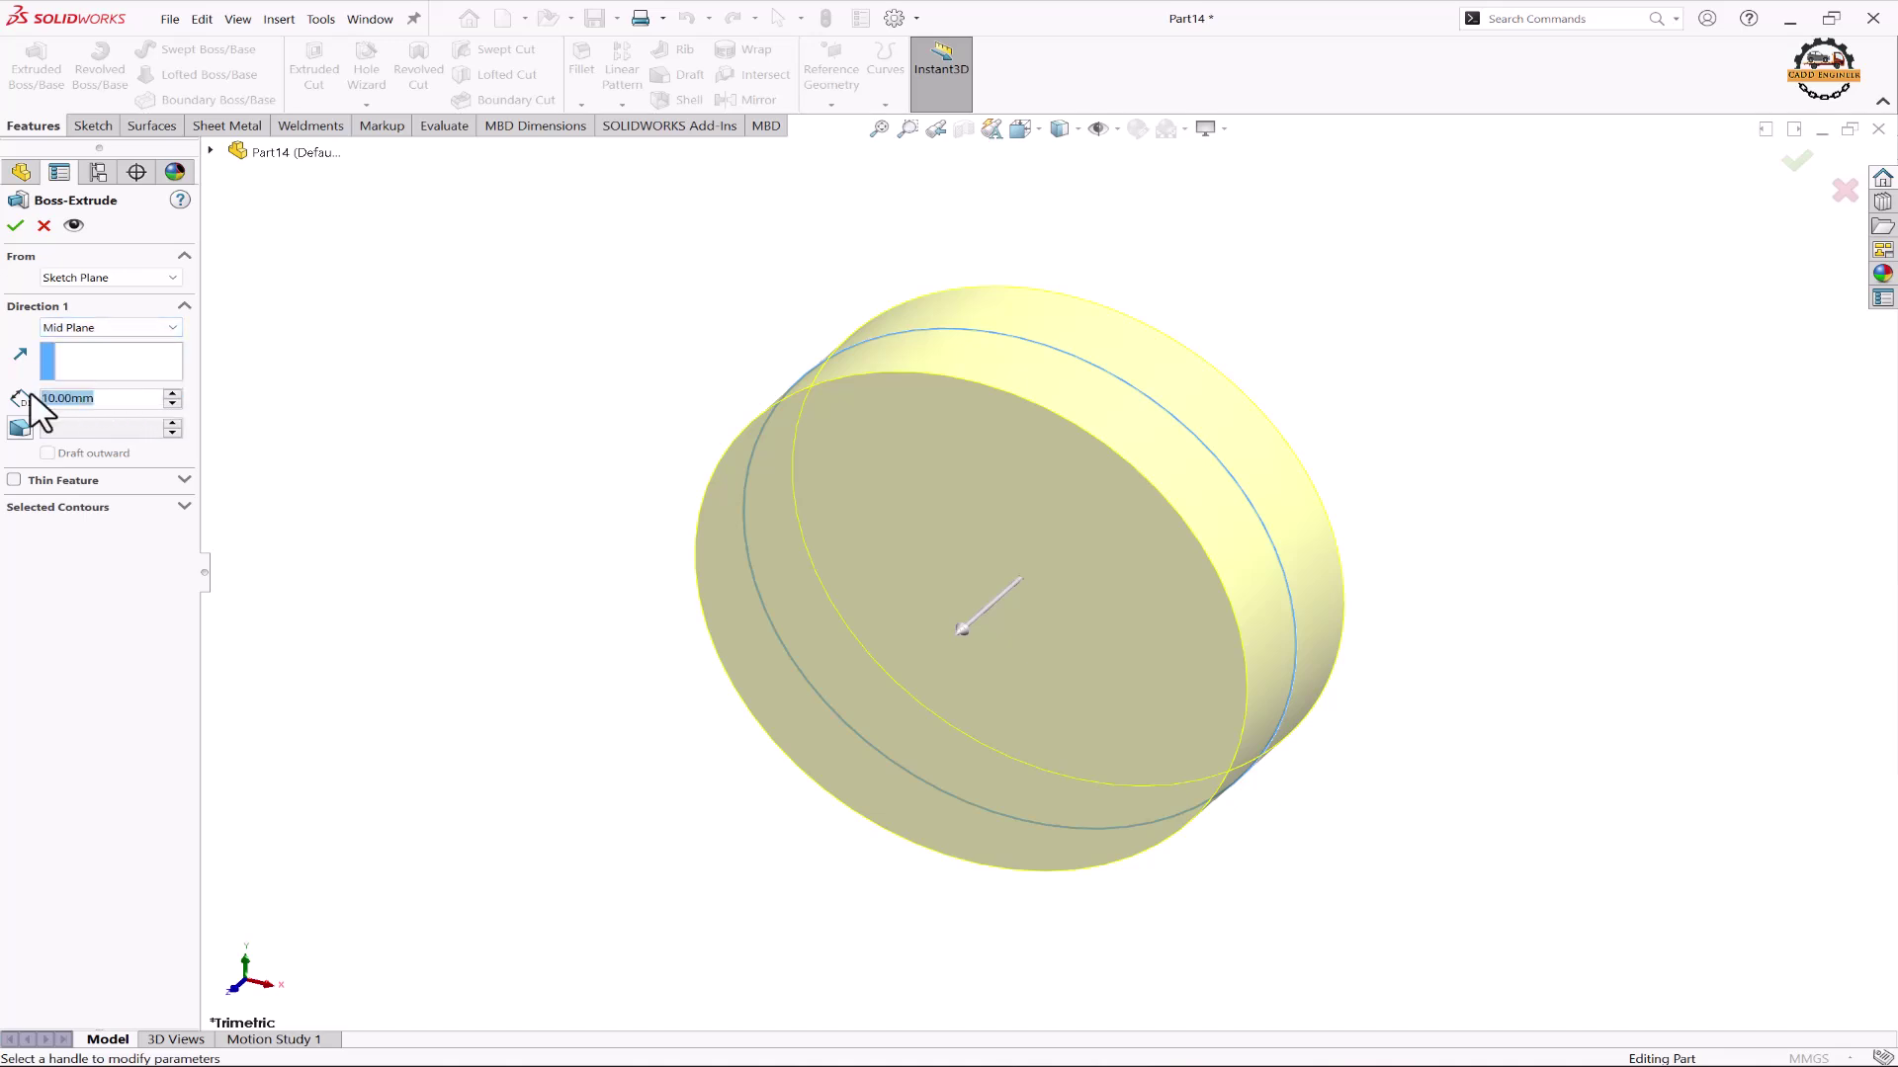
pyautogui.write('15')
pyautogui.press('Return')
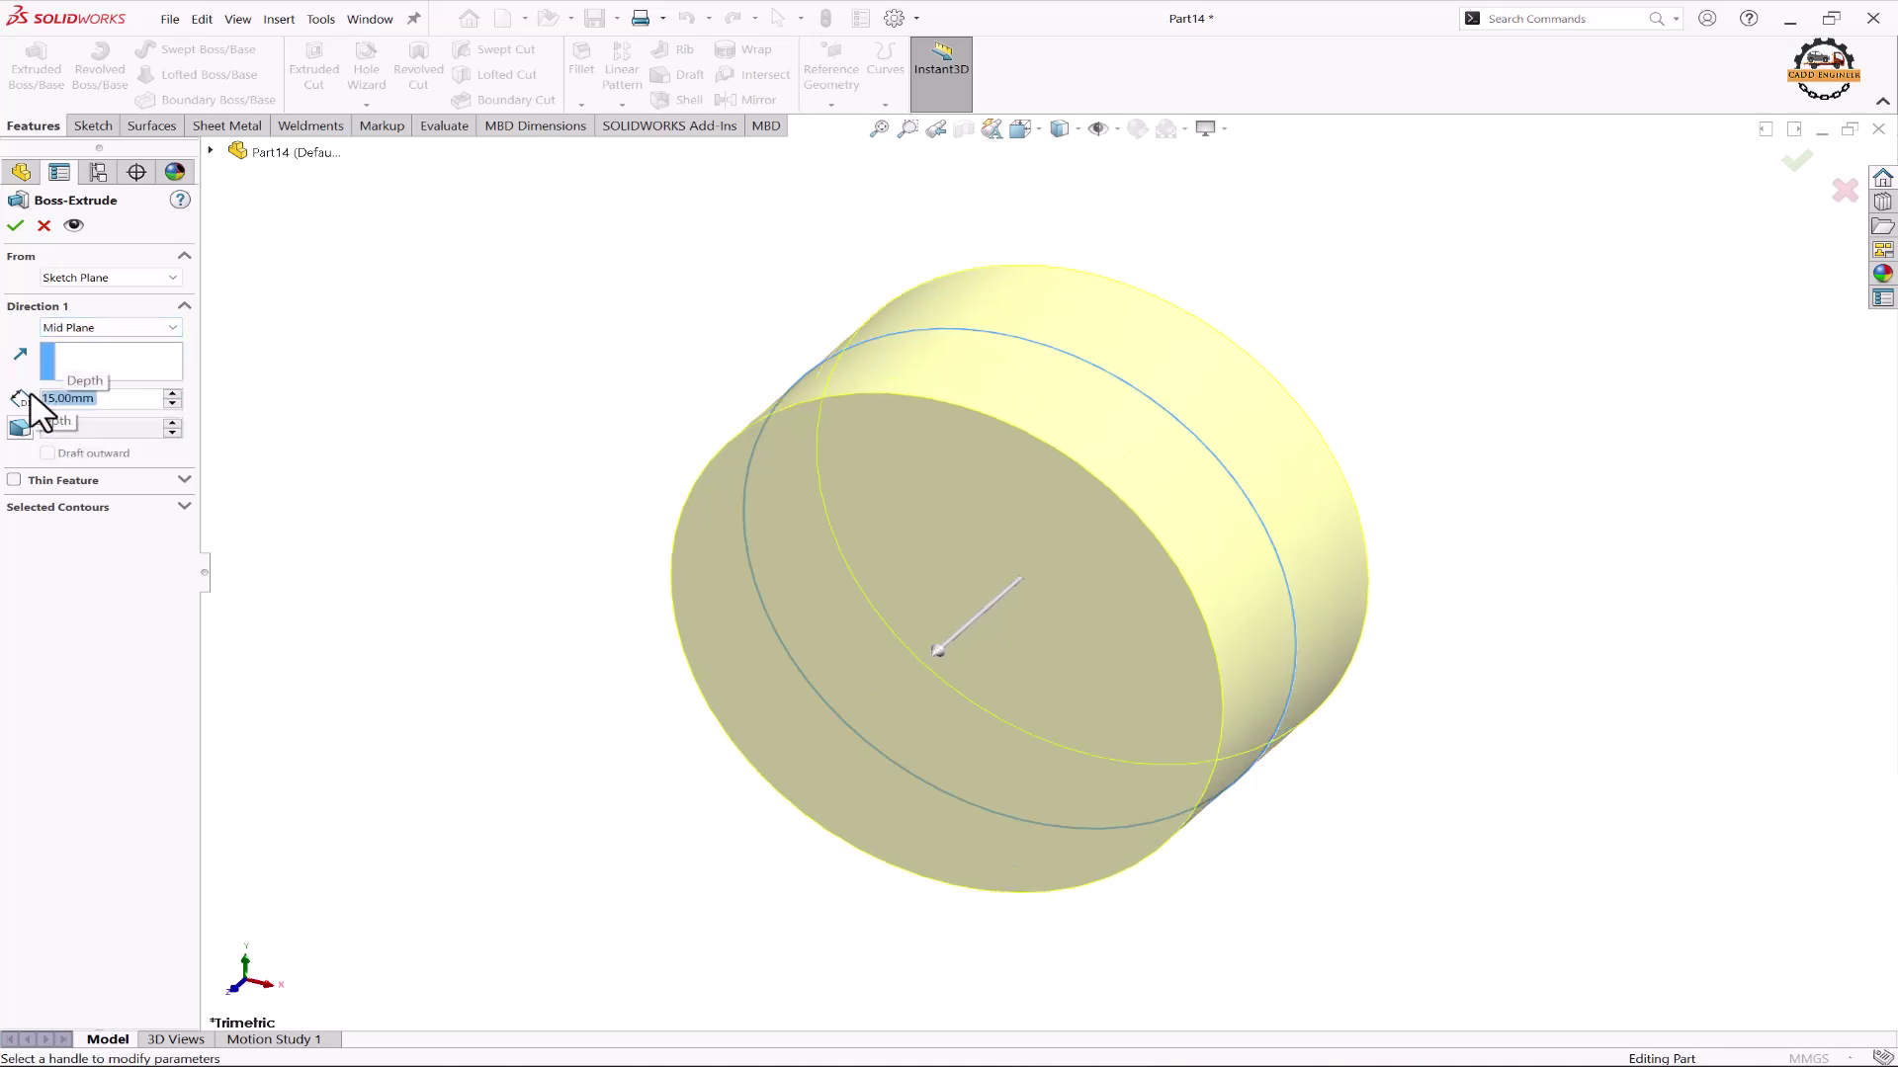
pyautogui.click(15, 225)
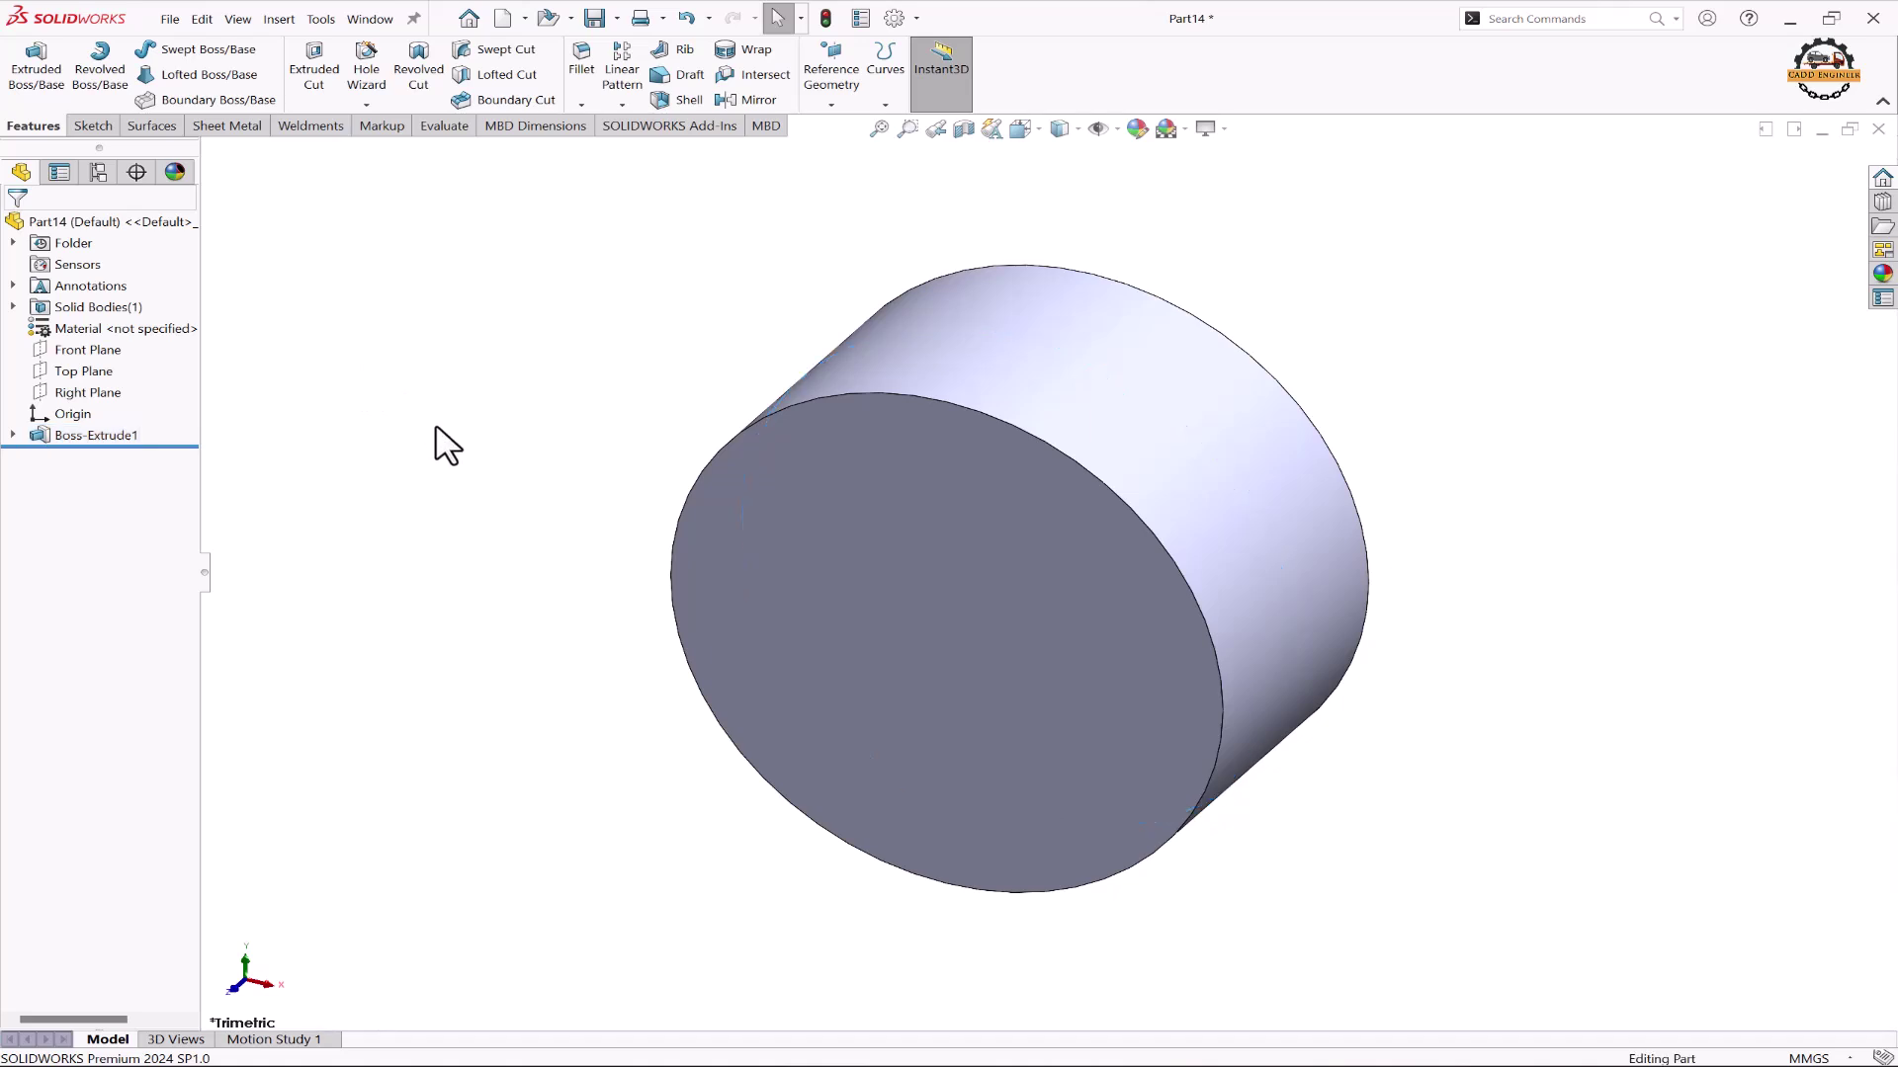
# Step: On the cylinder's front face, draw an origin-centred bore circle dimensioned to Ø8 mm
pyautogui.click(759, 577)
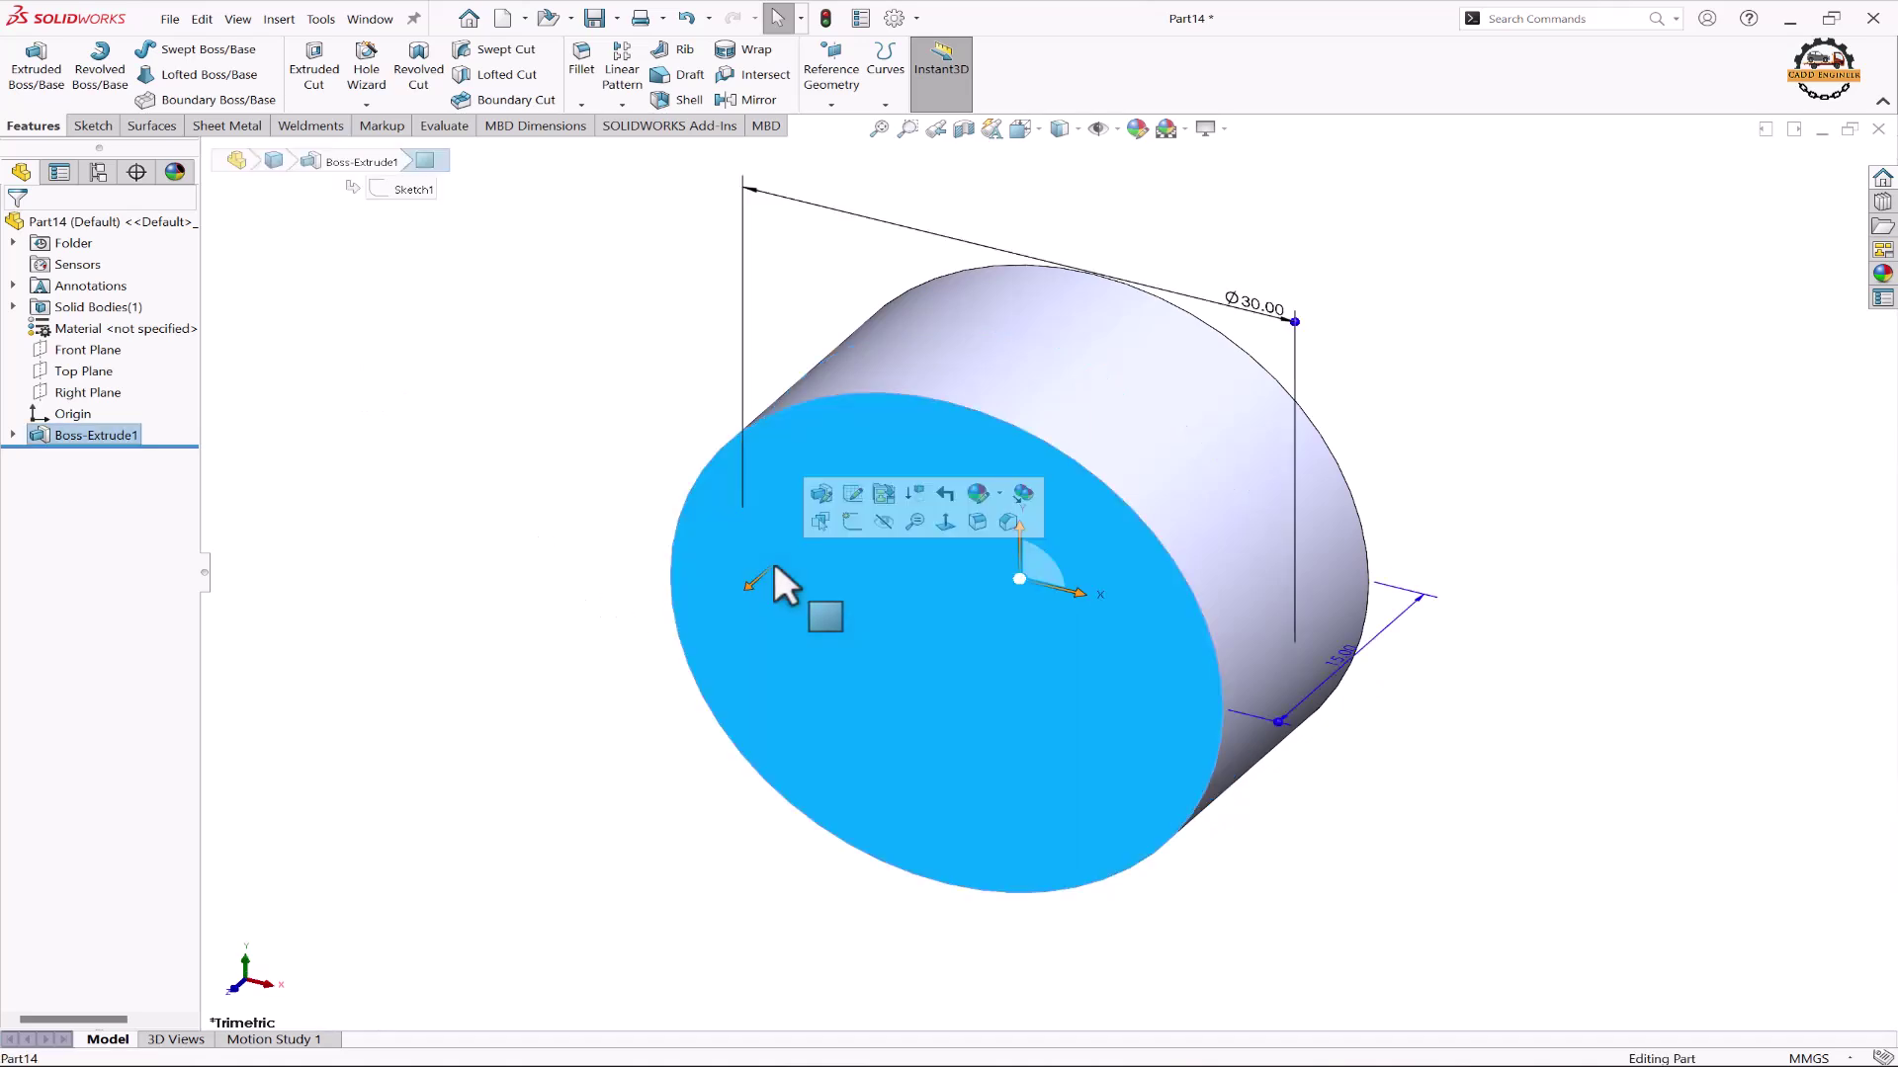
pyautogui.click(851, 531)
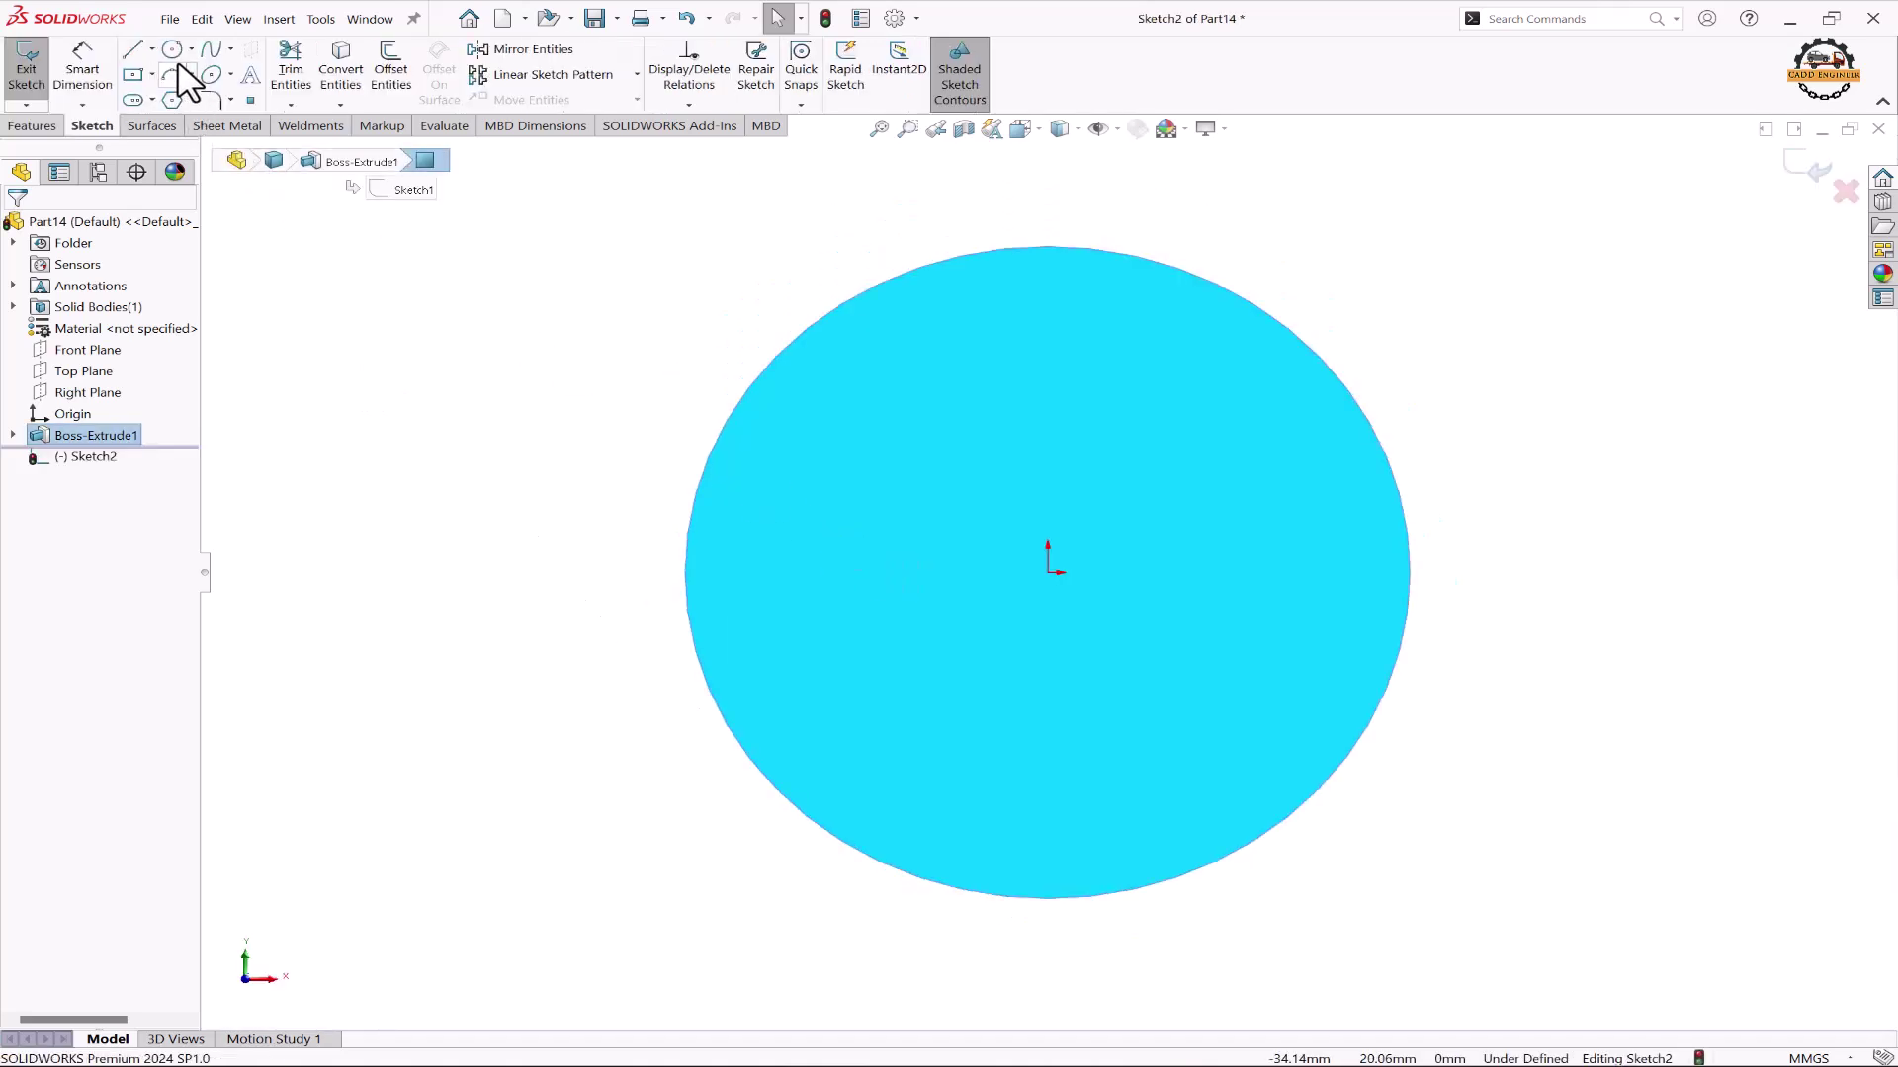
pyautogui.click(172, 52)
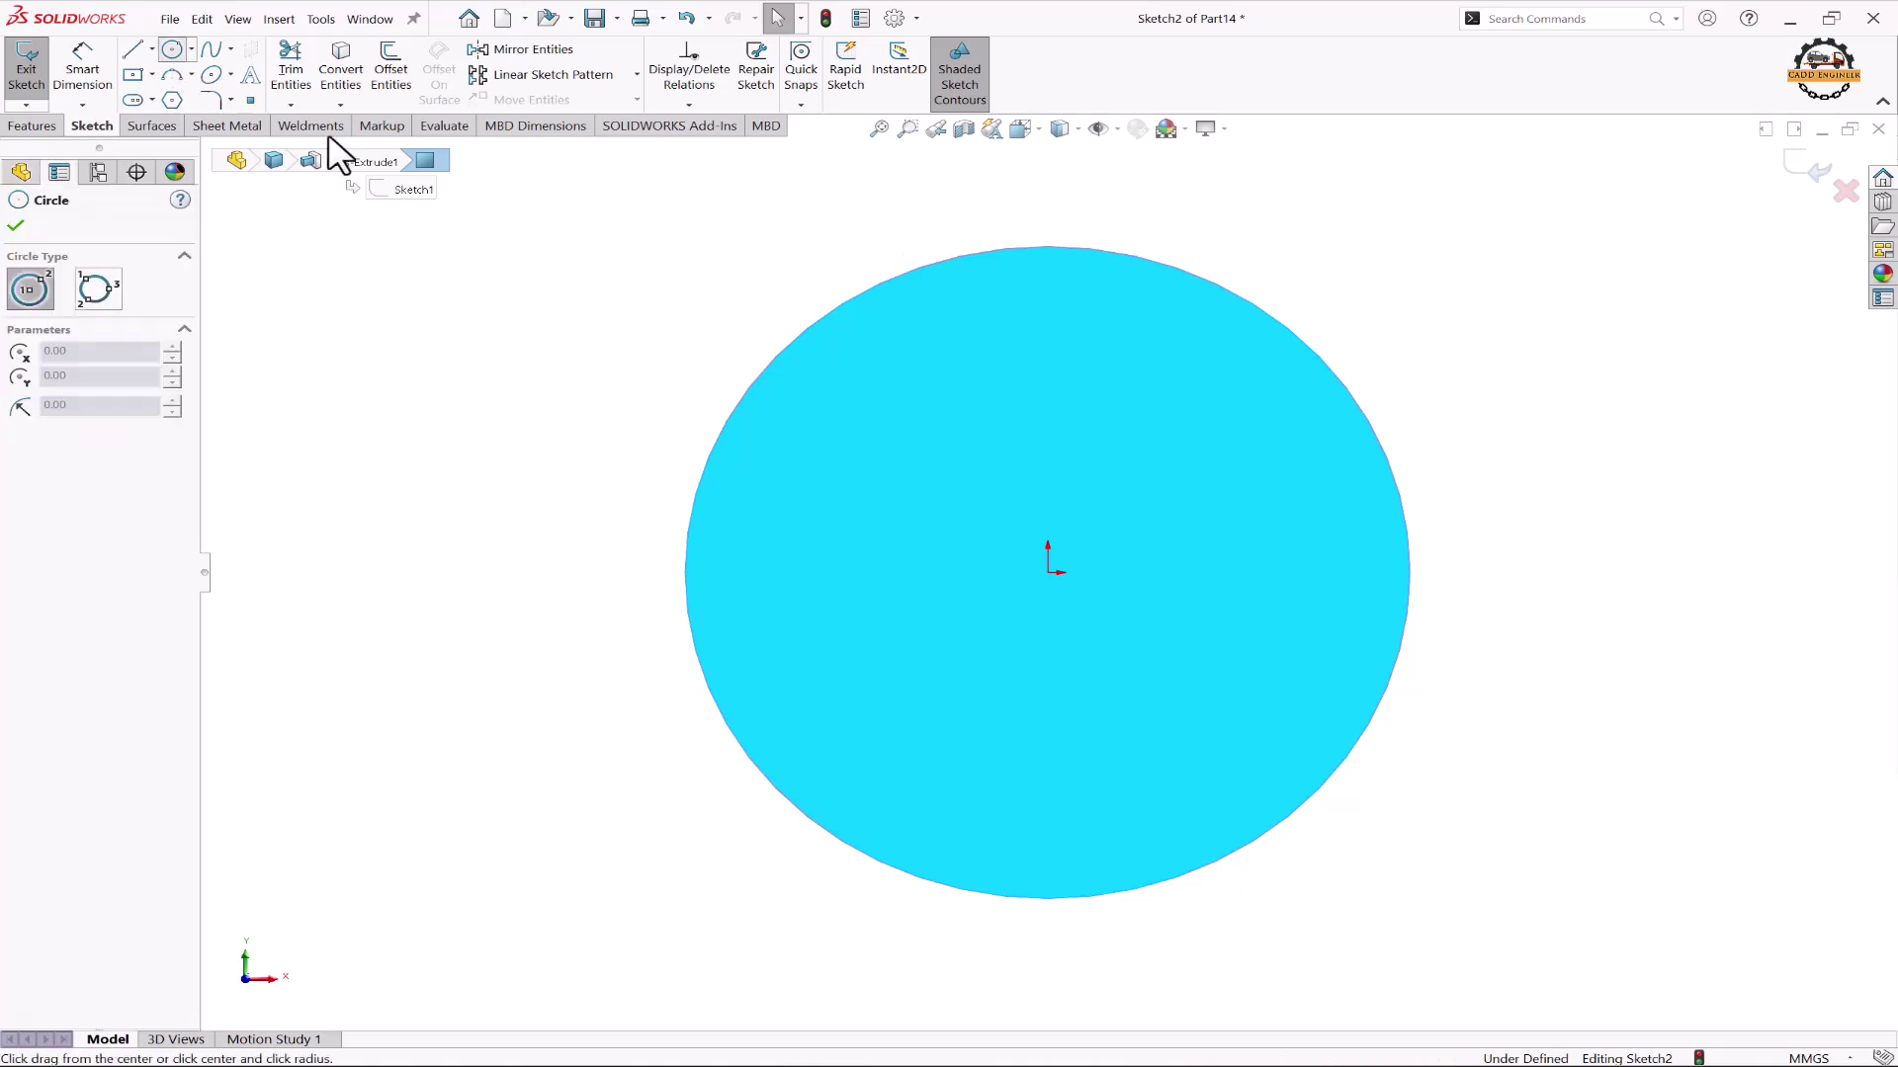
pyautogui.click(1048, 573)
pyautogui.click(1118, 698)
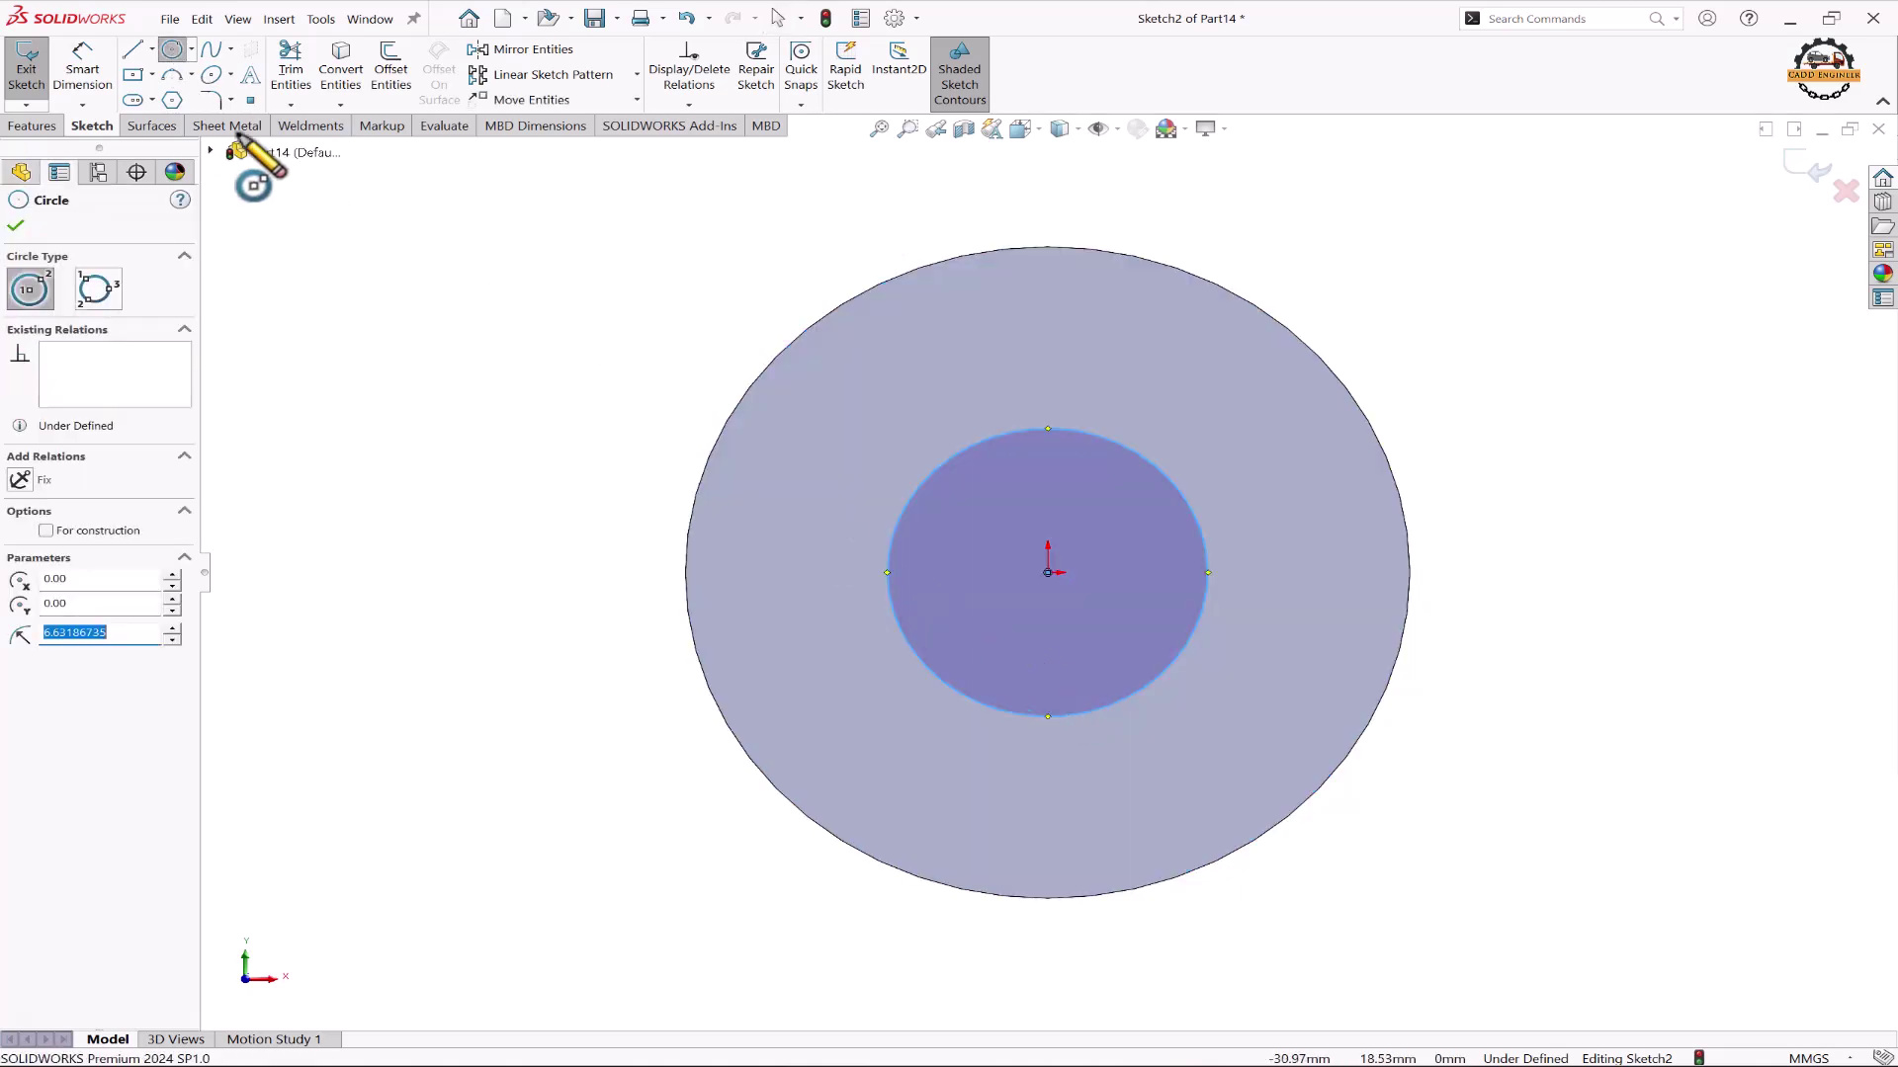
pyautogui.click(99, 94)
pyautogui.click(1142, 456)
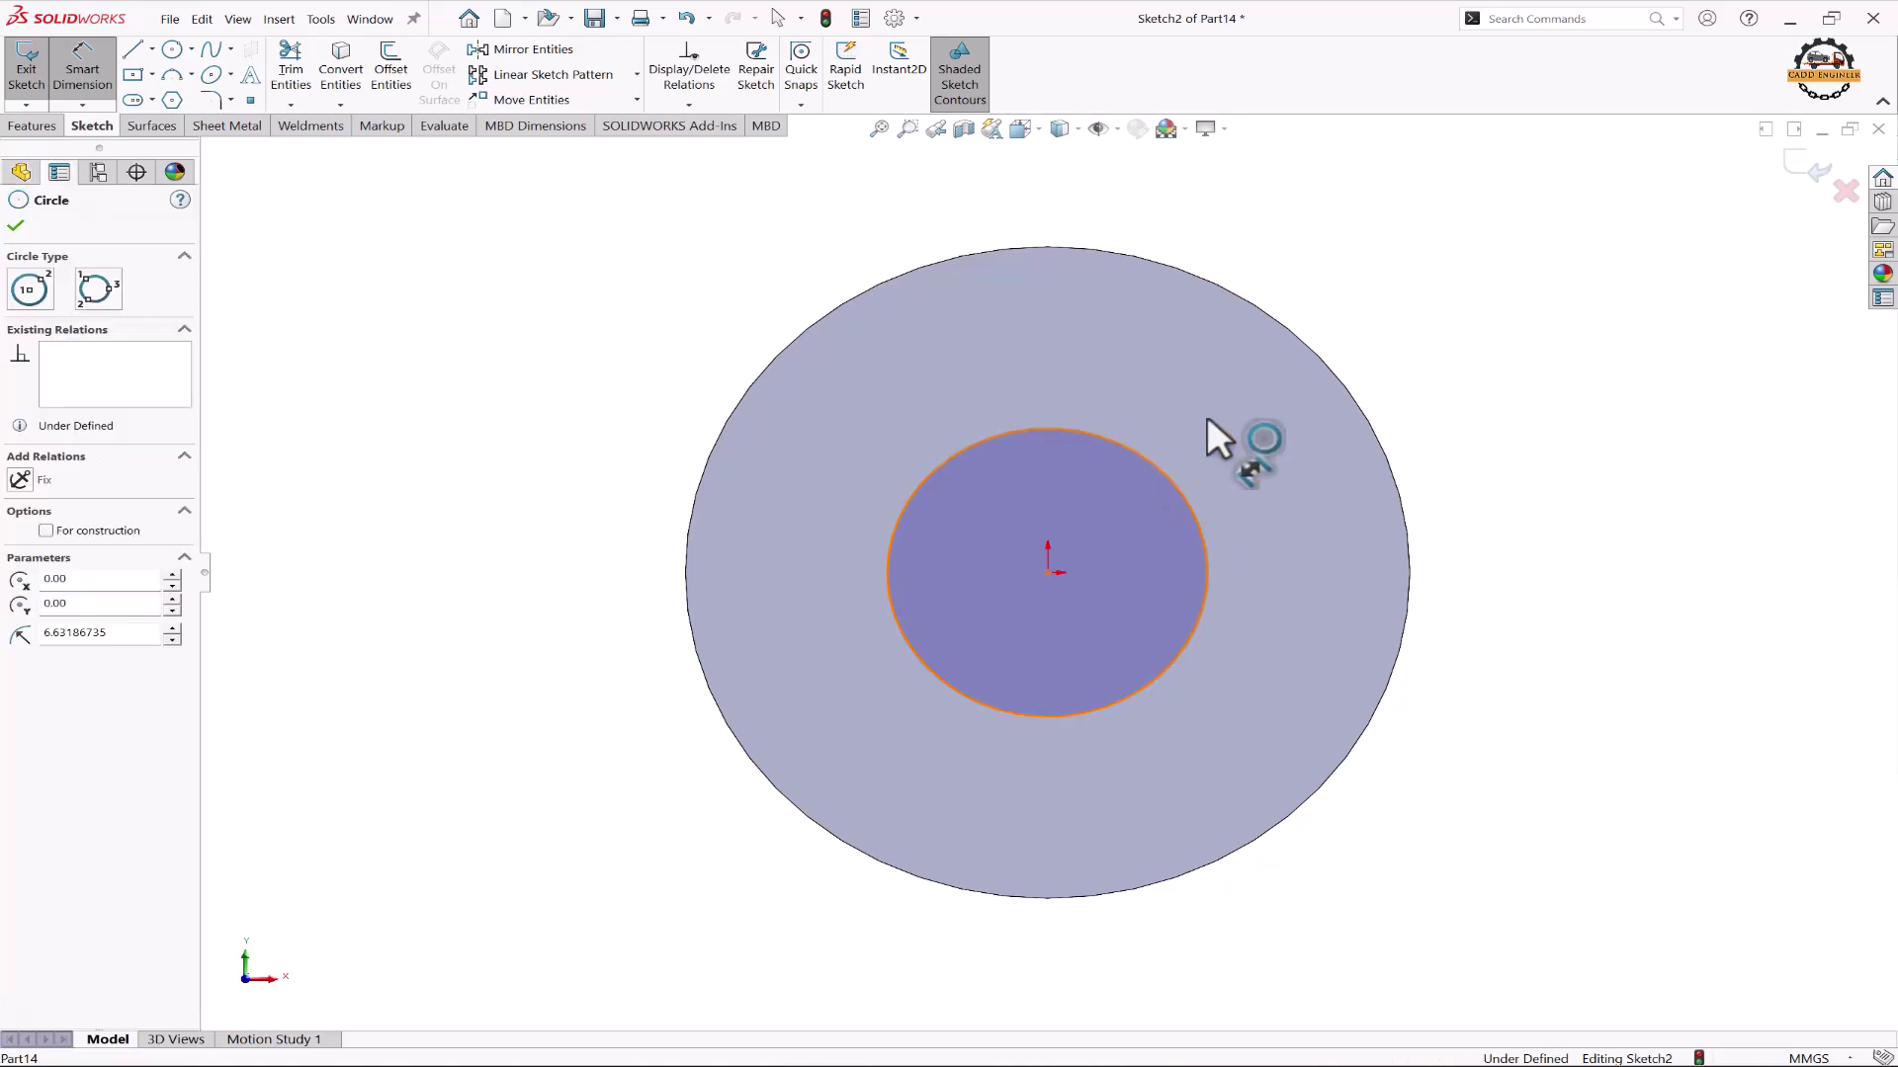
pyautogui.click(1416, 353)
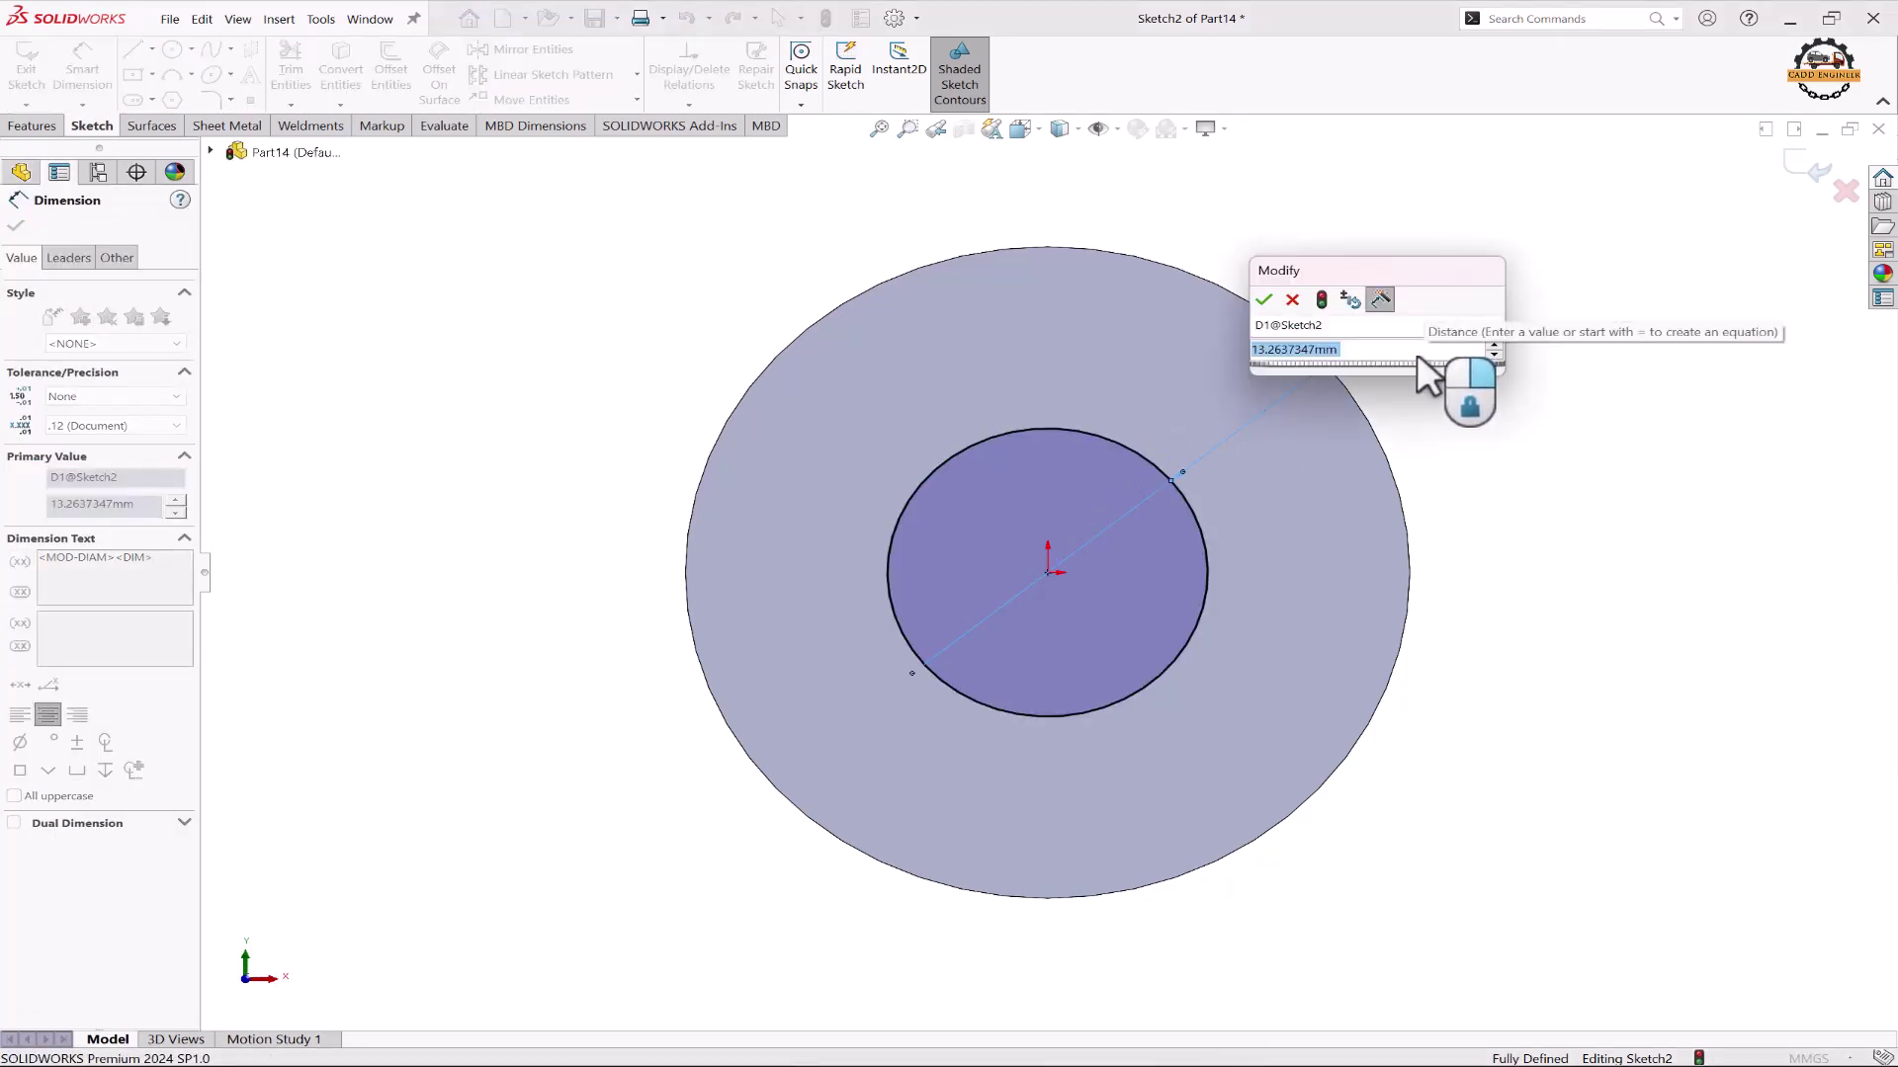
pyautogui.write('8')
pyautogui.press('Return')
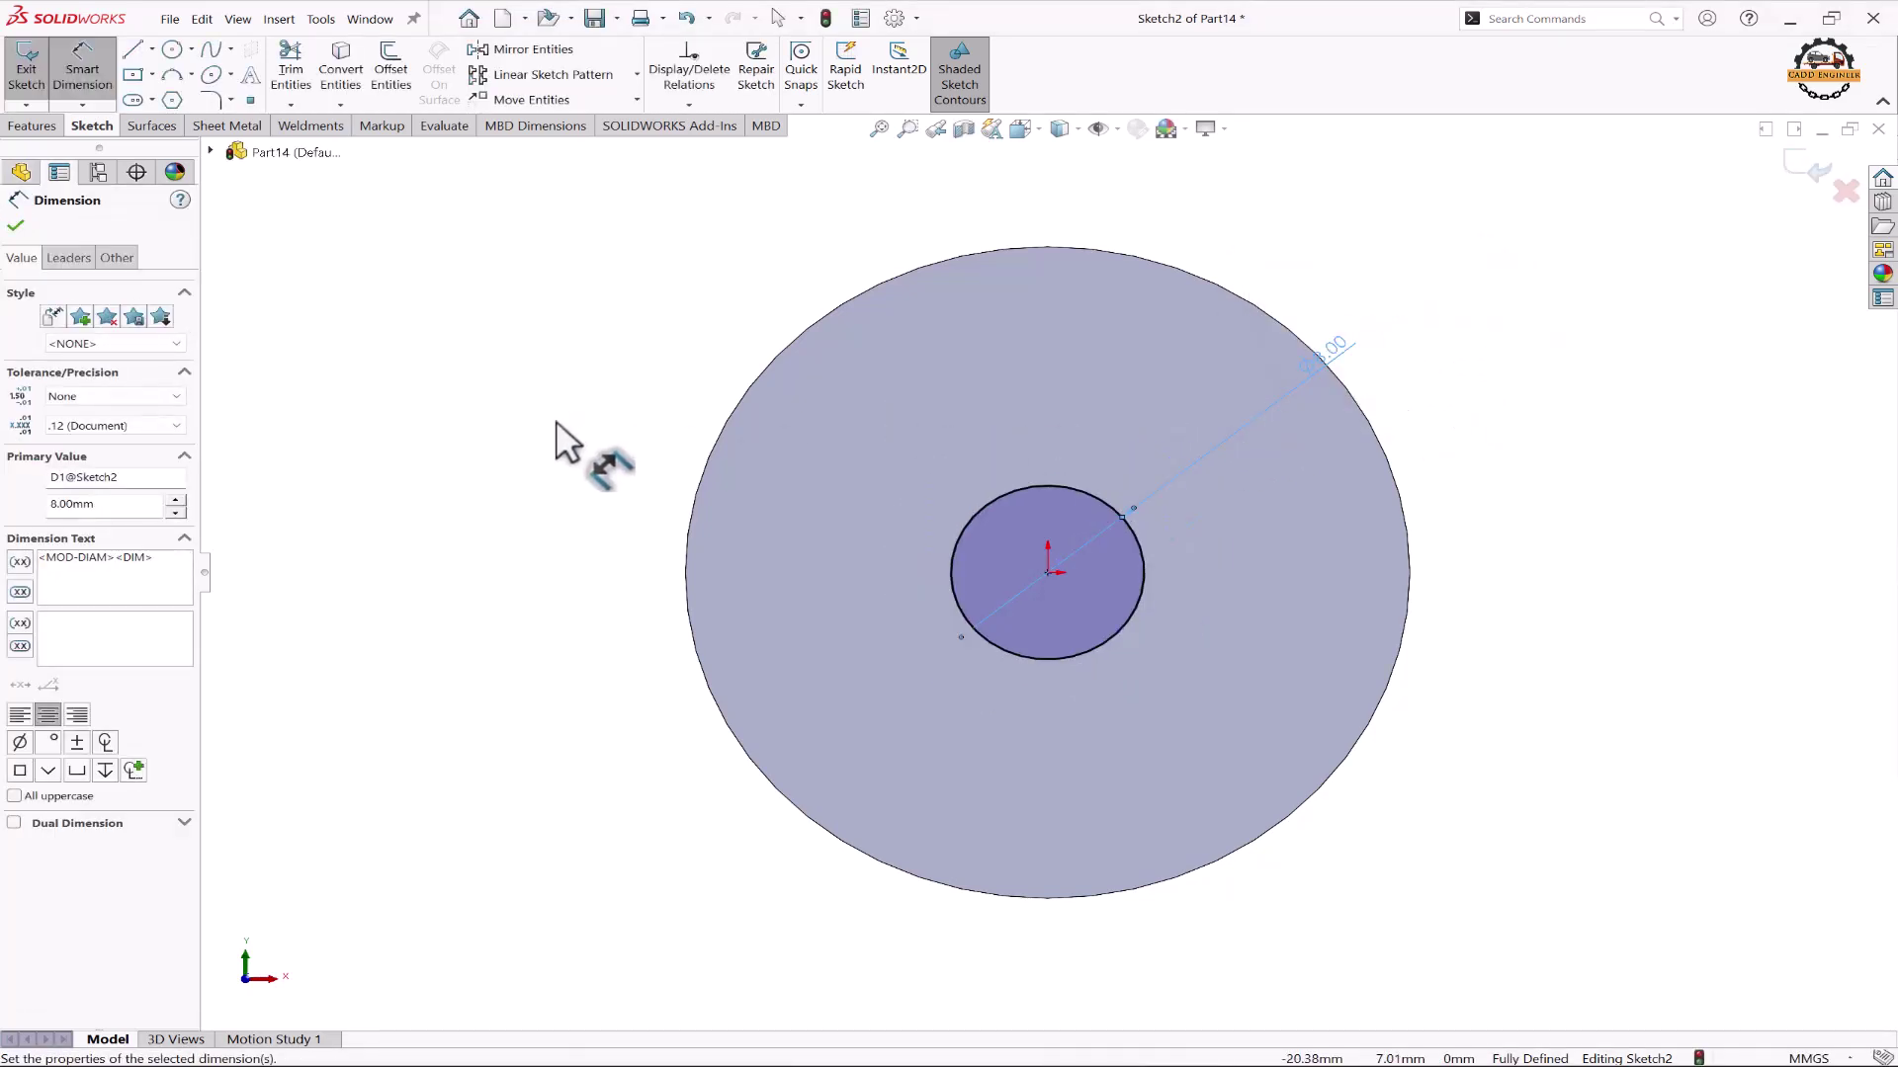
# Step: Draw a centre rectangle on the bore circle's top point and make two edges Equal
pyautogui.click(132, 75)
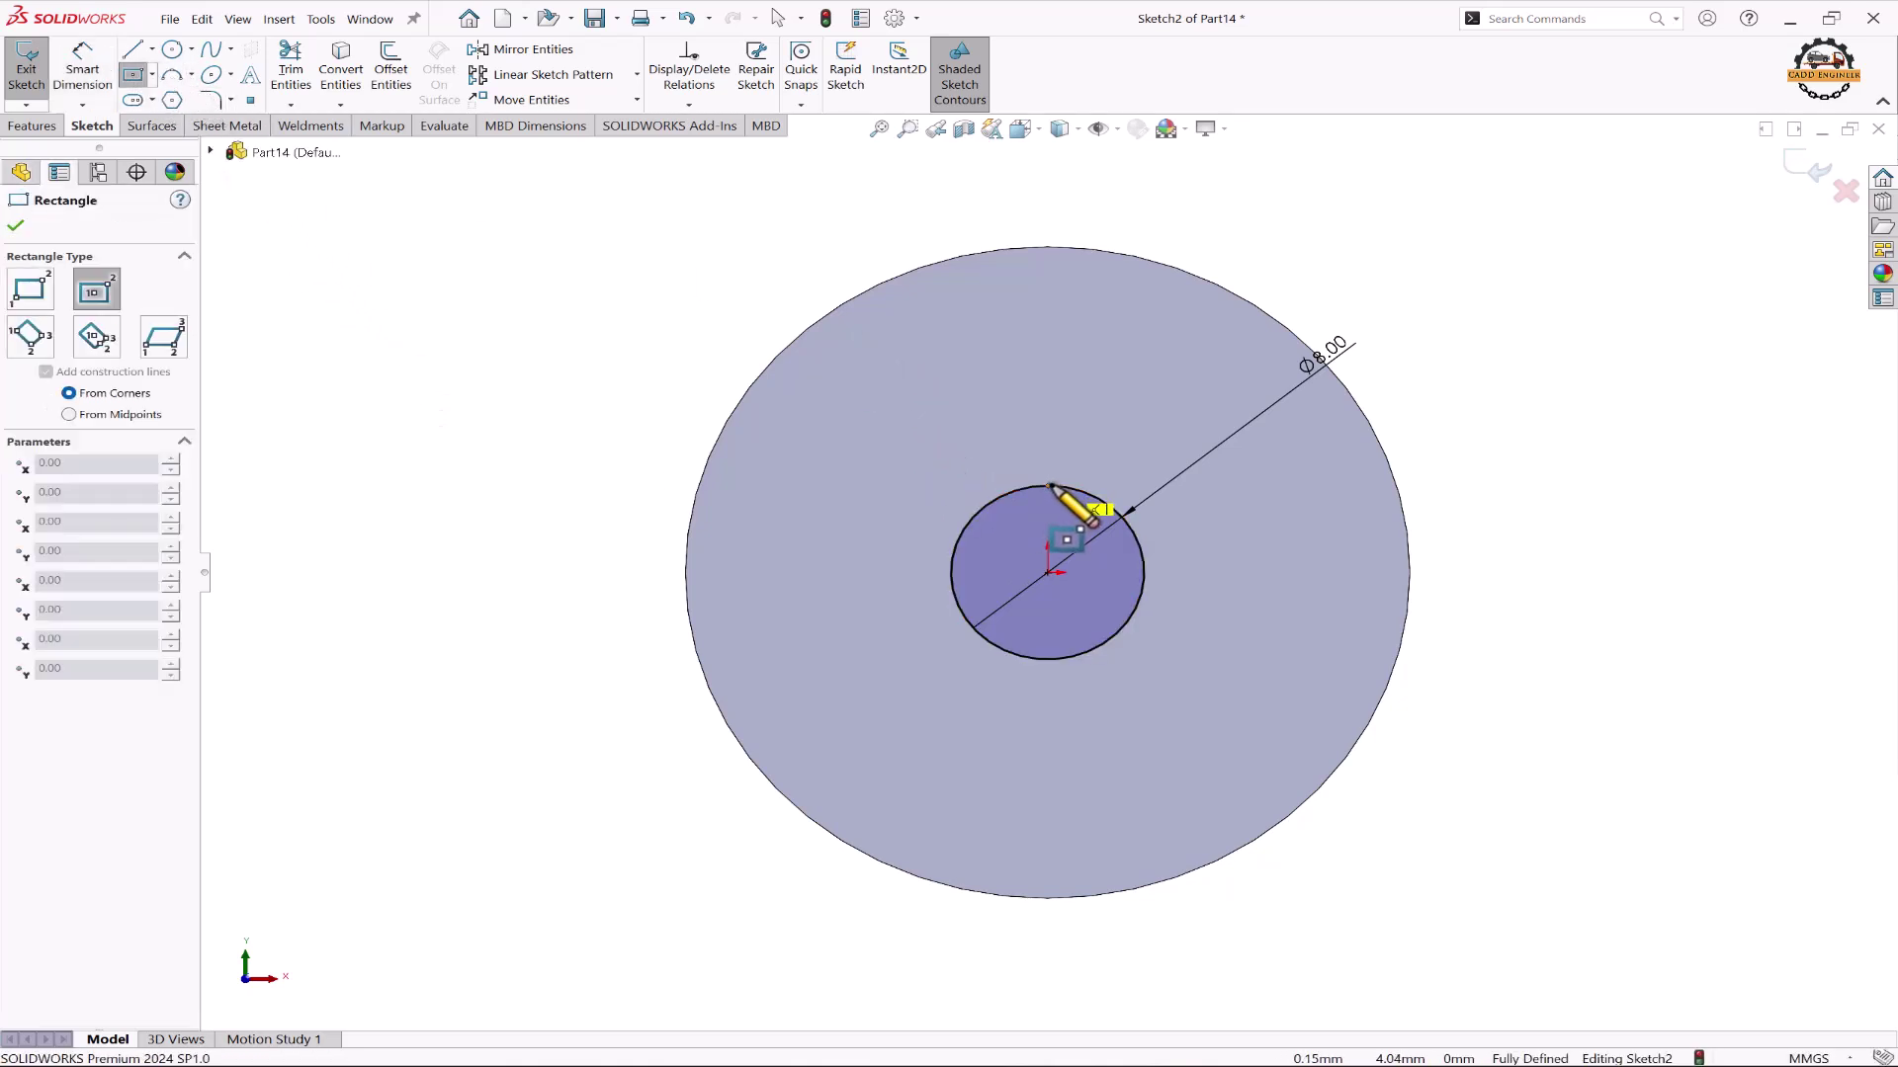
pyautogui.click(1048, 485)
pyautogui.click(1081, 510)
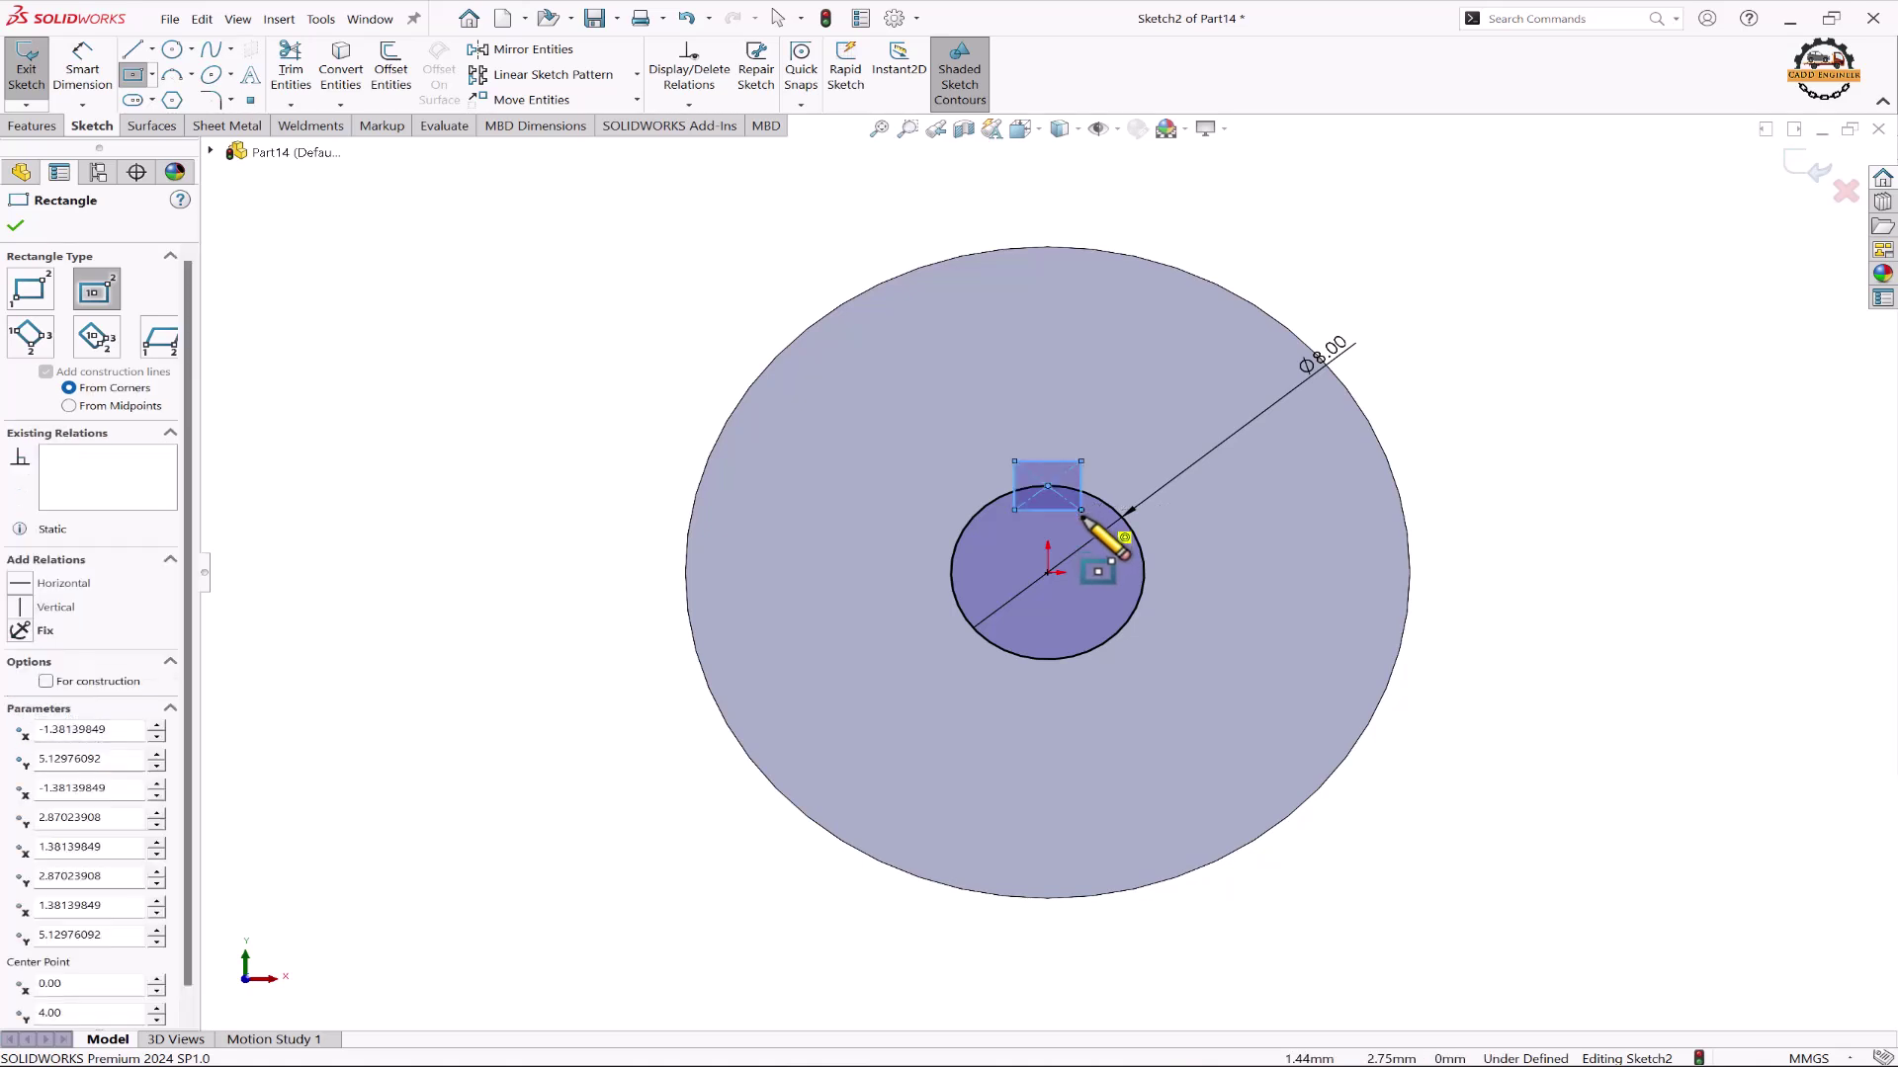
pyautogui.scroll(-1, 1087, 514)
pyautogui.press('Escape')
pyautogui.click(1079, 470)
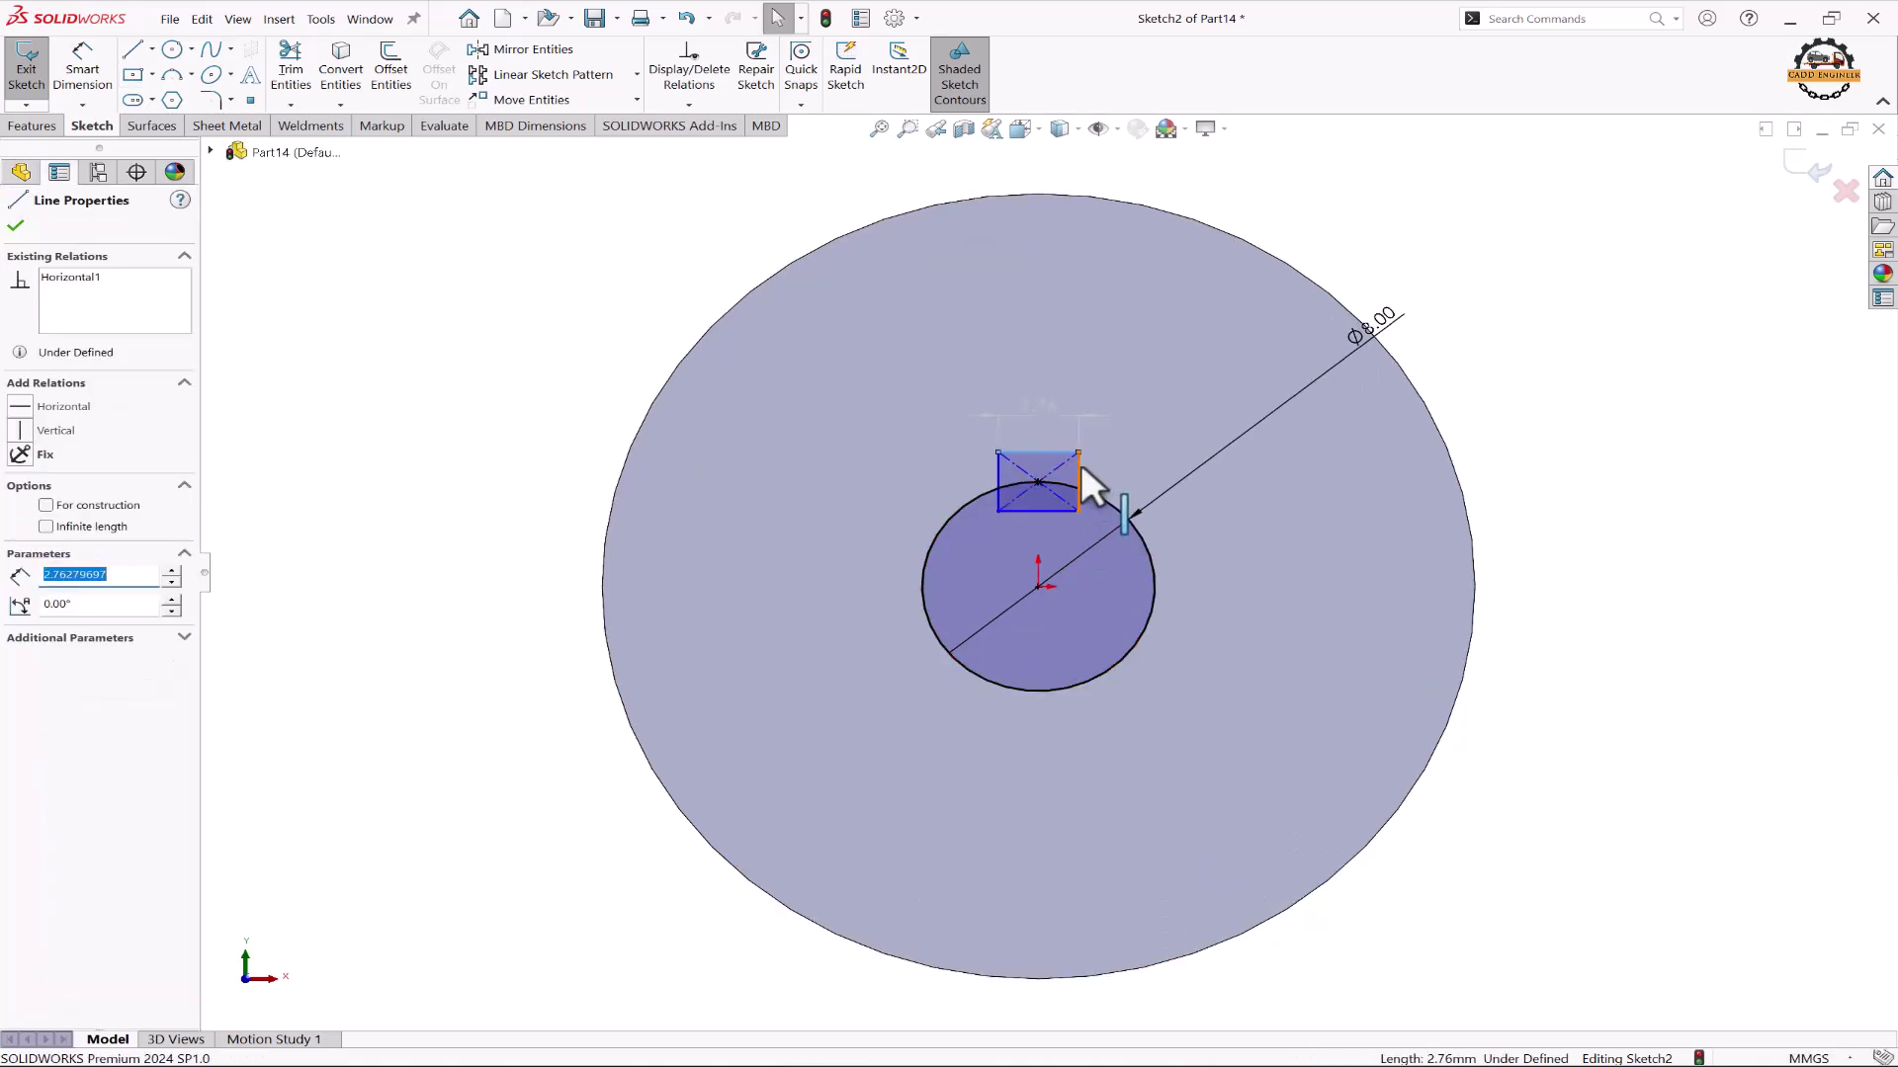
pyautogui.keyDown('ctrl'); pyautogui.click(1081, 466); pyautogui.keyUp('ctrl')
pyautogui.click(1285, 408)
pyautogui.click(506, 304)
# Step: Dimension the keyway square's width to 2 mm
pyautogui.click(82, 70)
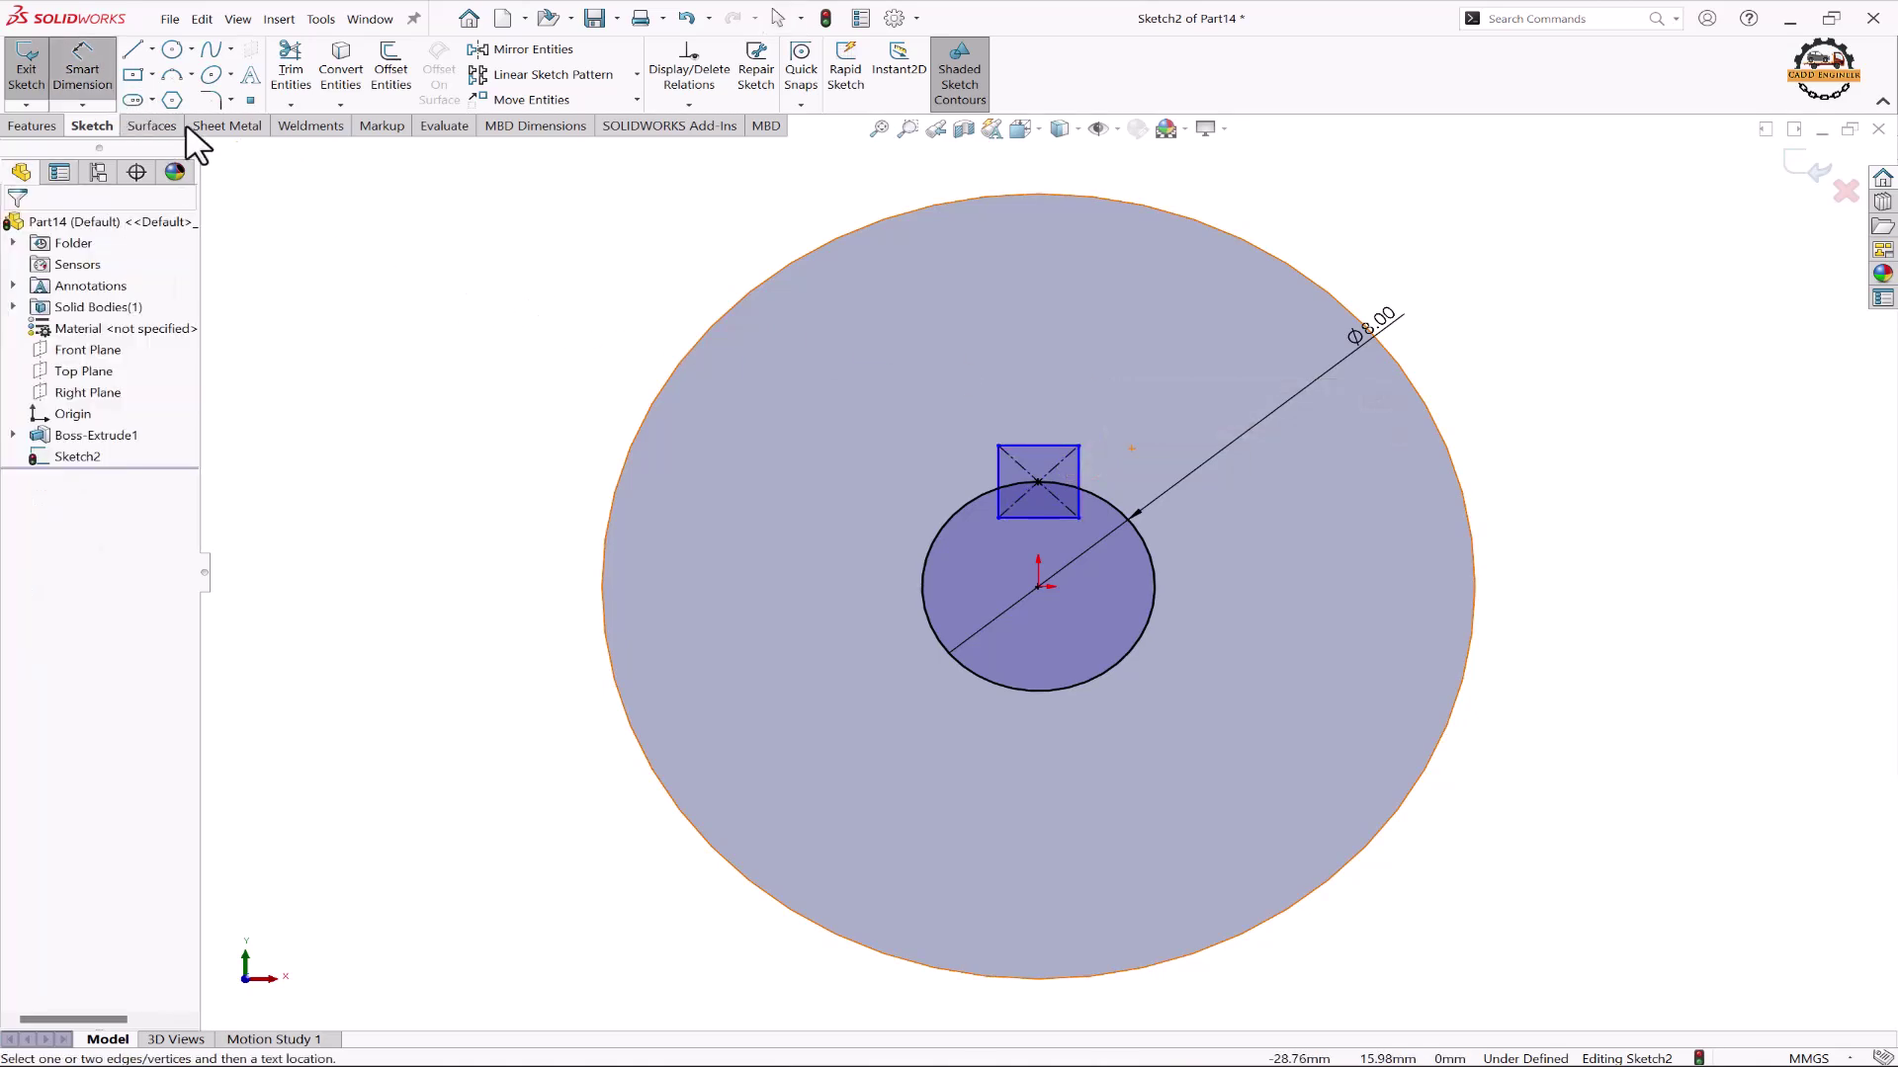
pyautogui.click(1054, 443)
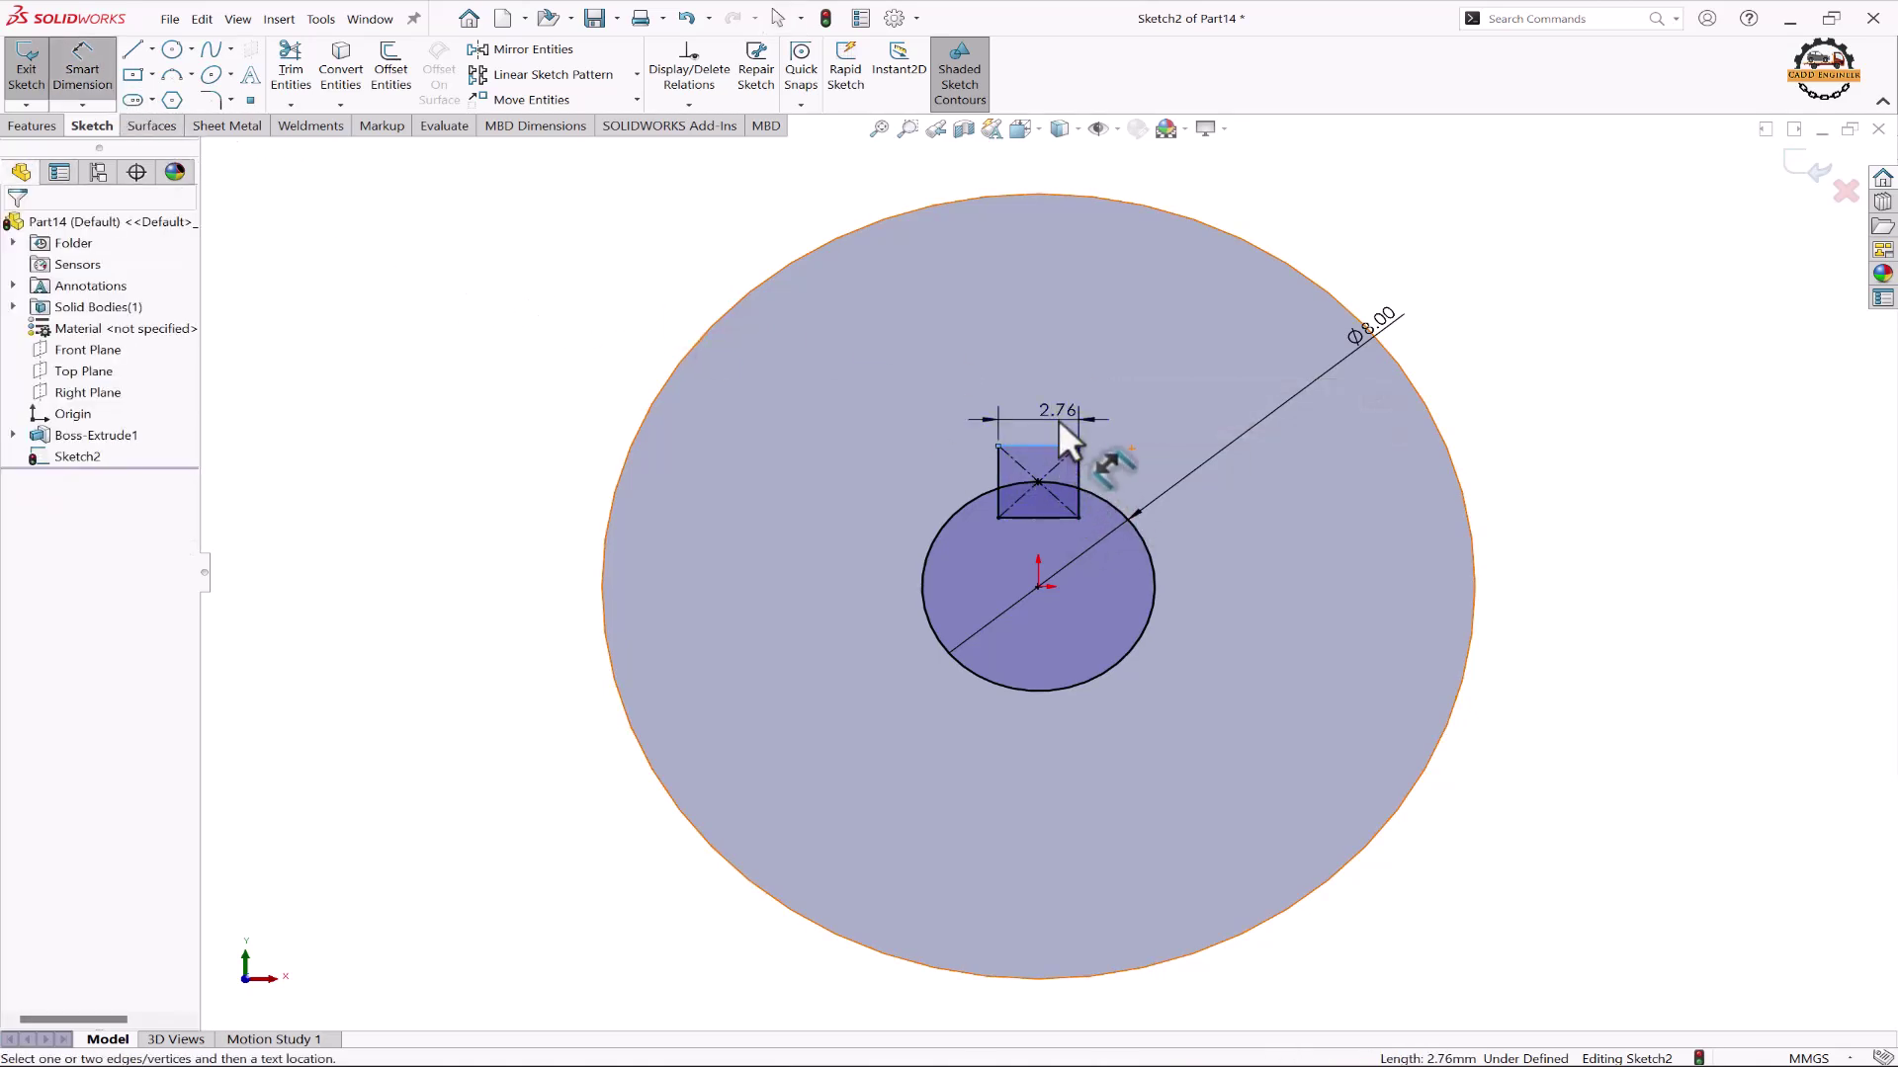
pyautogui.click(1057, 420)
pyautogui.press('Return')
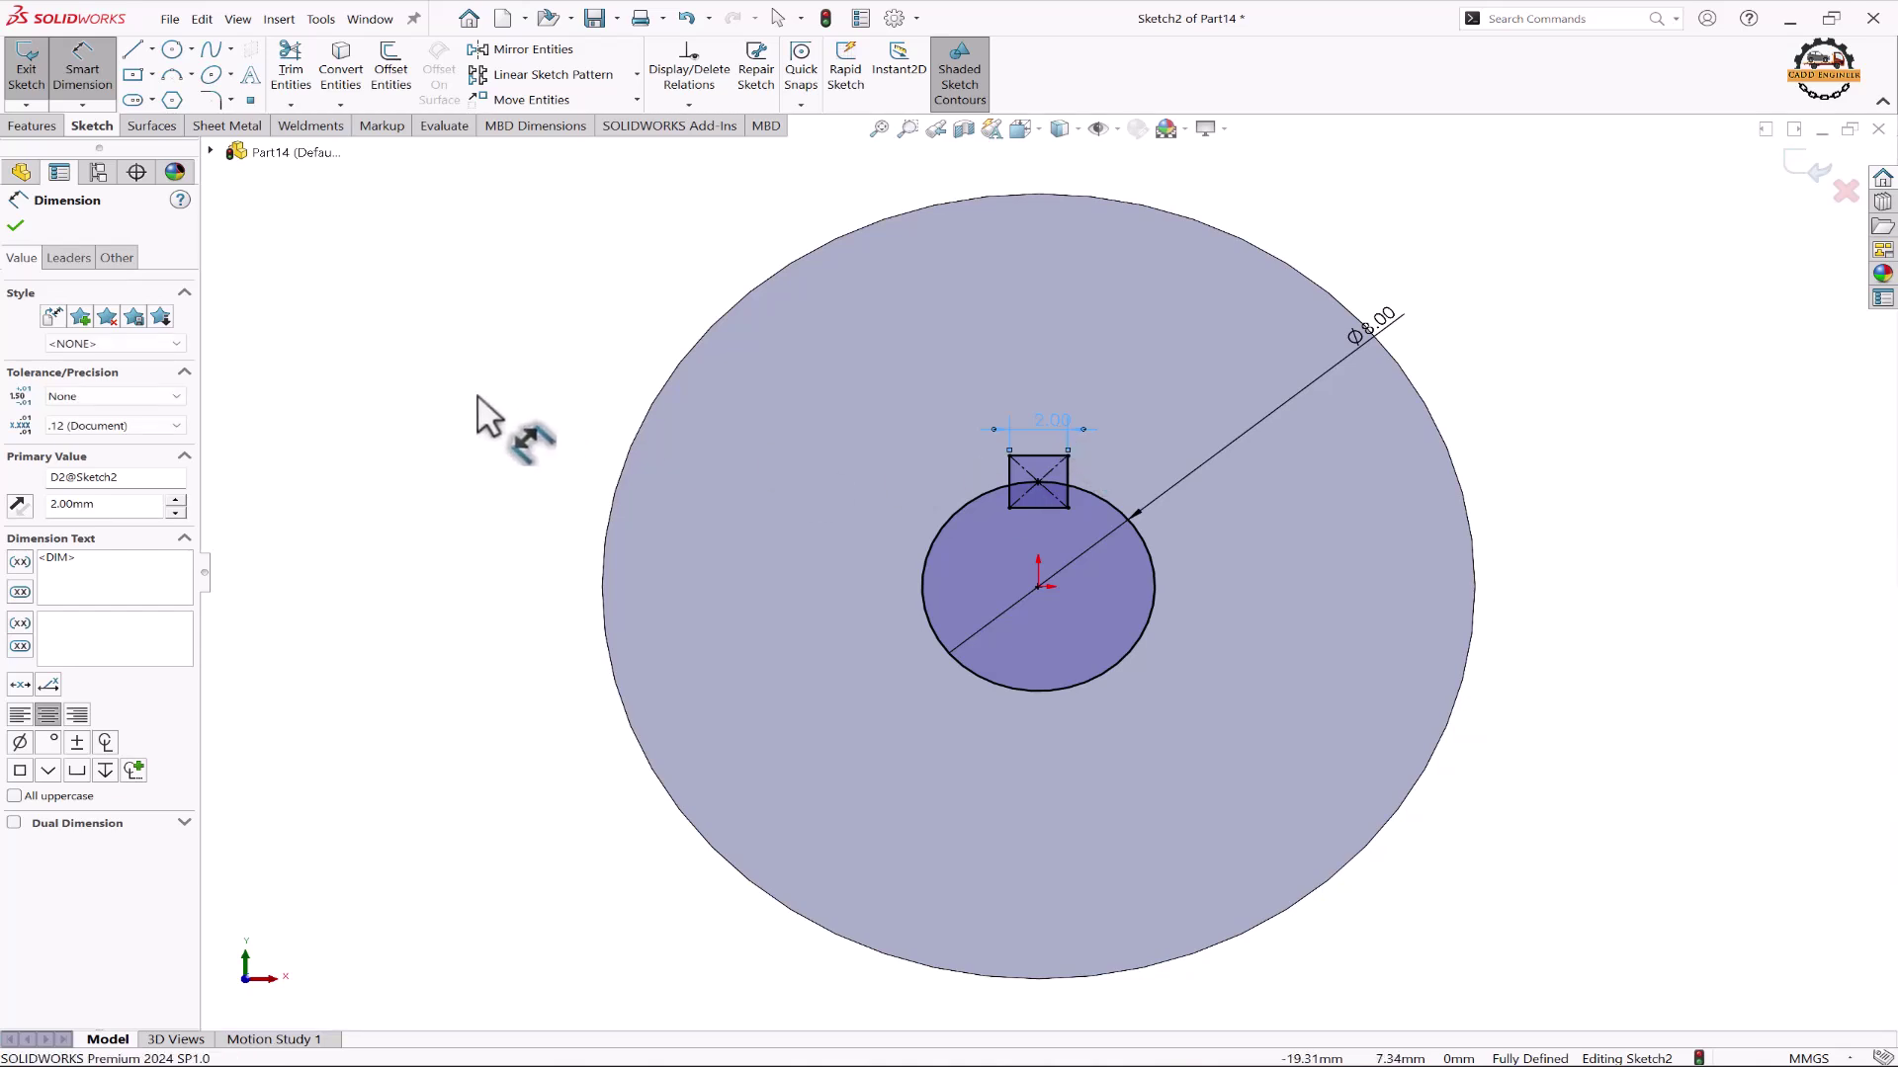
pyautogui.press('Escape')
pyautogui.click(290, 71)
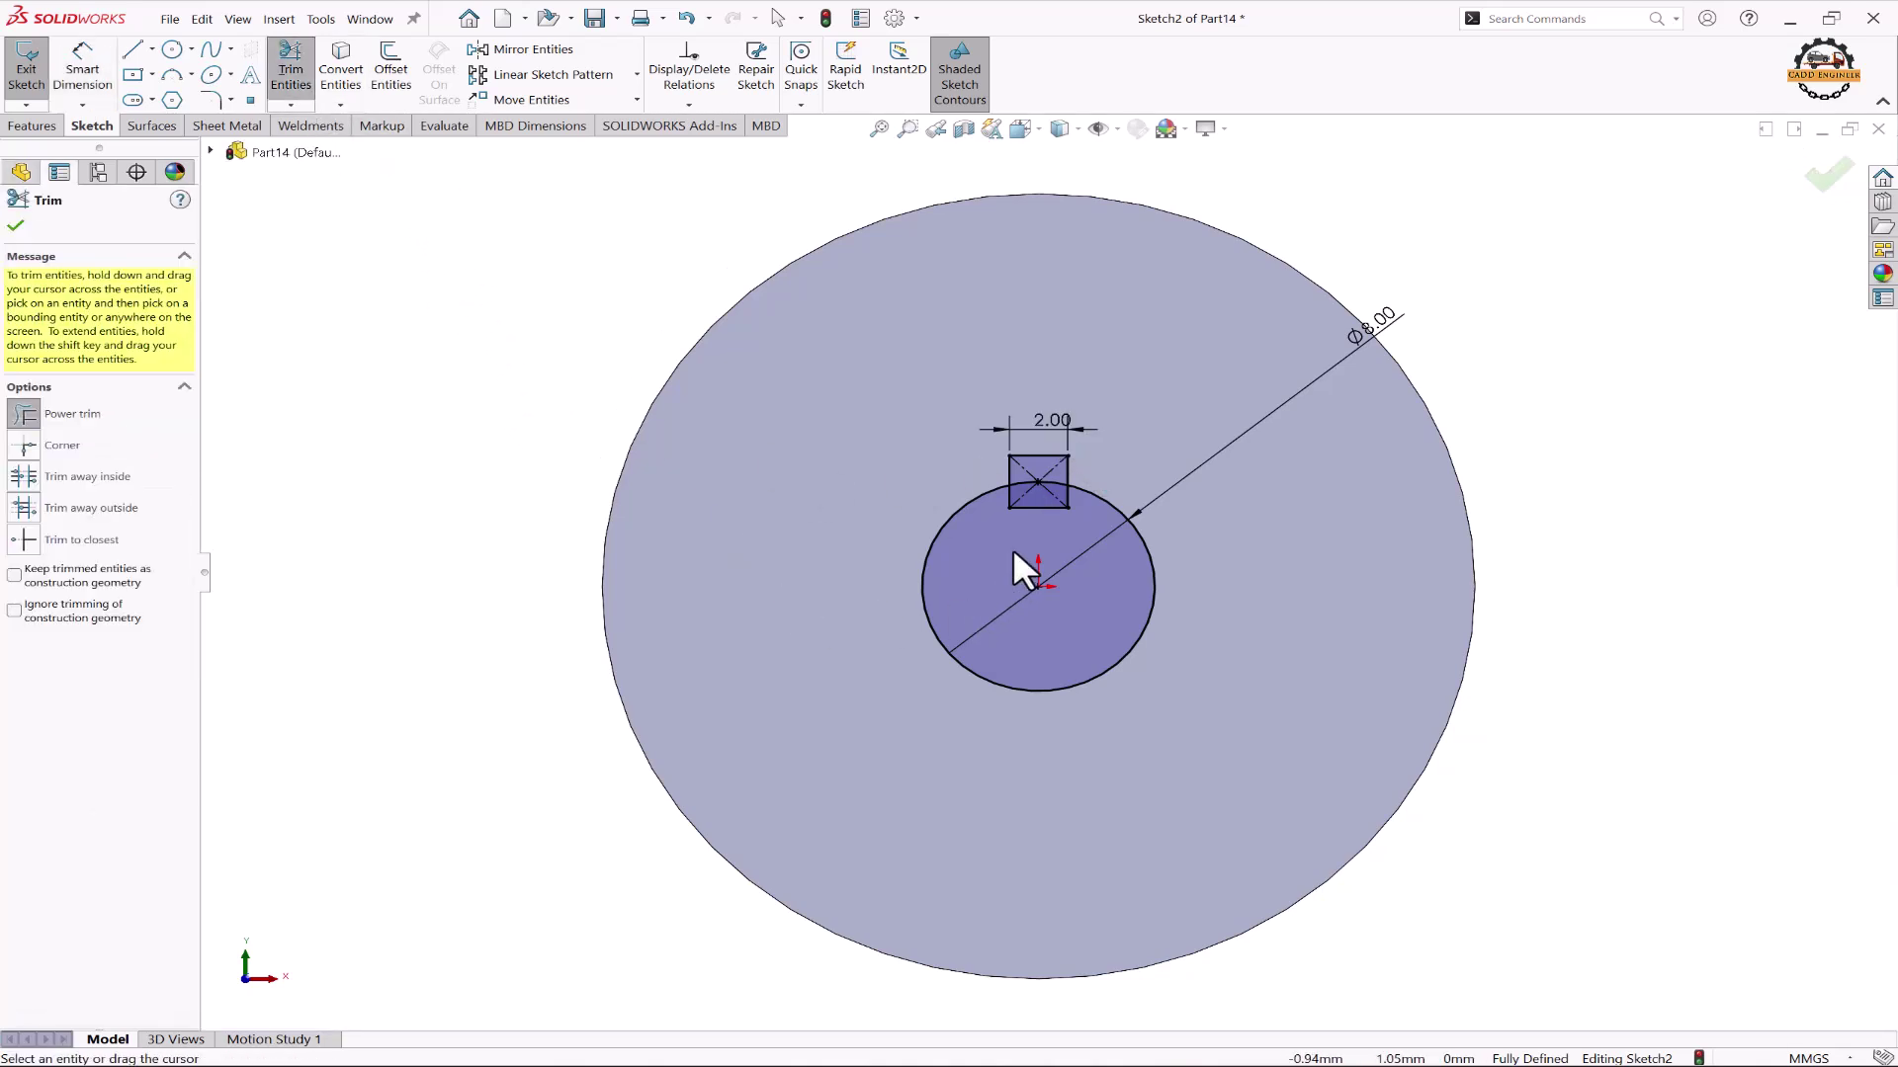
# Step: Trim the bore arc and square edge into a single keyway outline
pyautogui.moveTo(1061, 512)
pyautogui.mouseDown()
pyautogui.moveTo(1028, 477)
pyautogui.moveTo(1018, 510)
pyautogui.mouseUp()
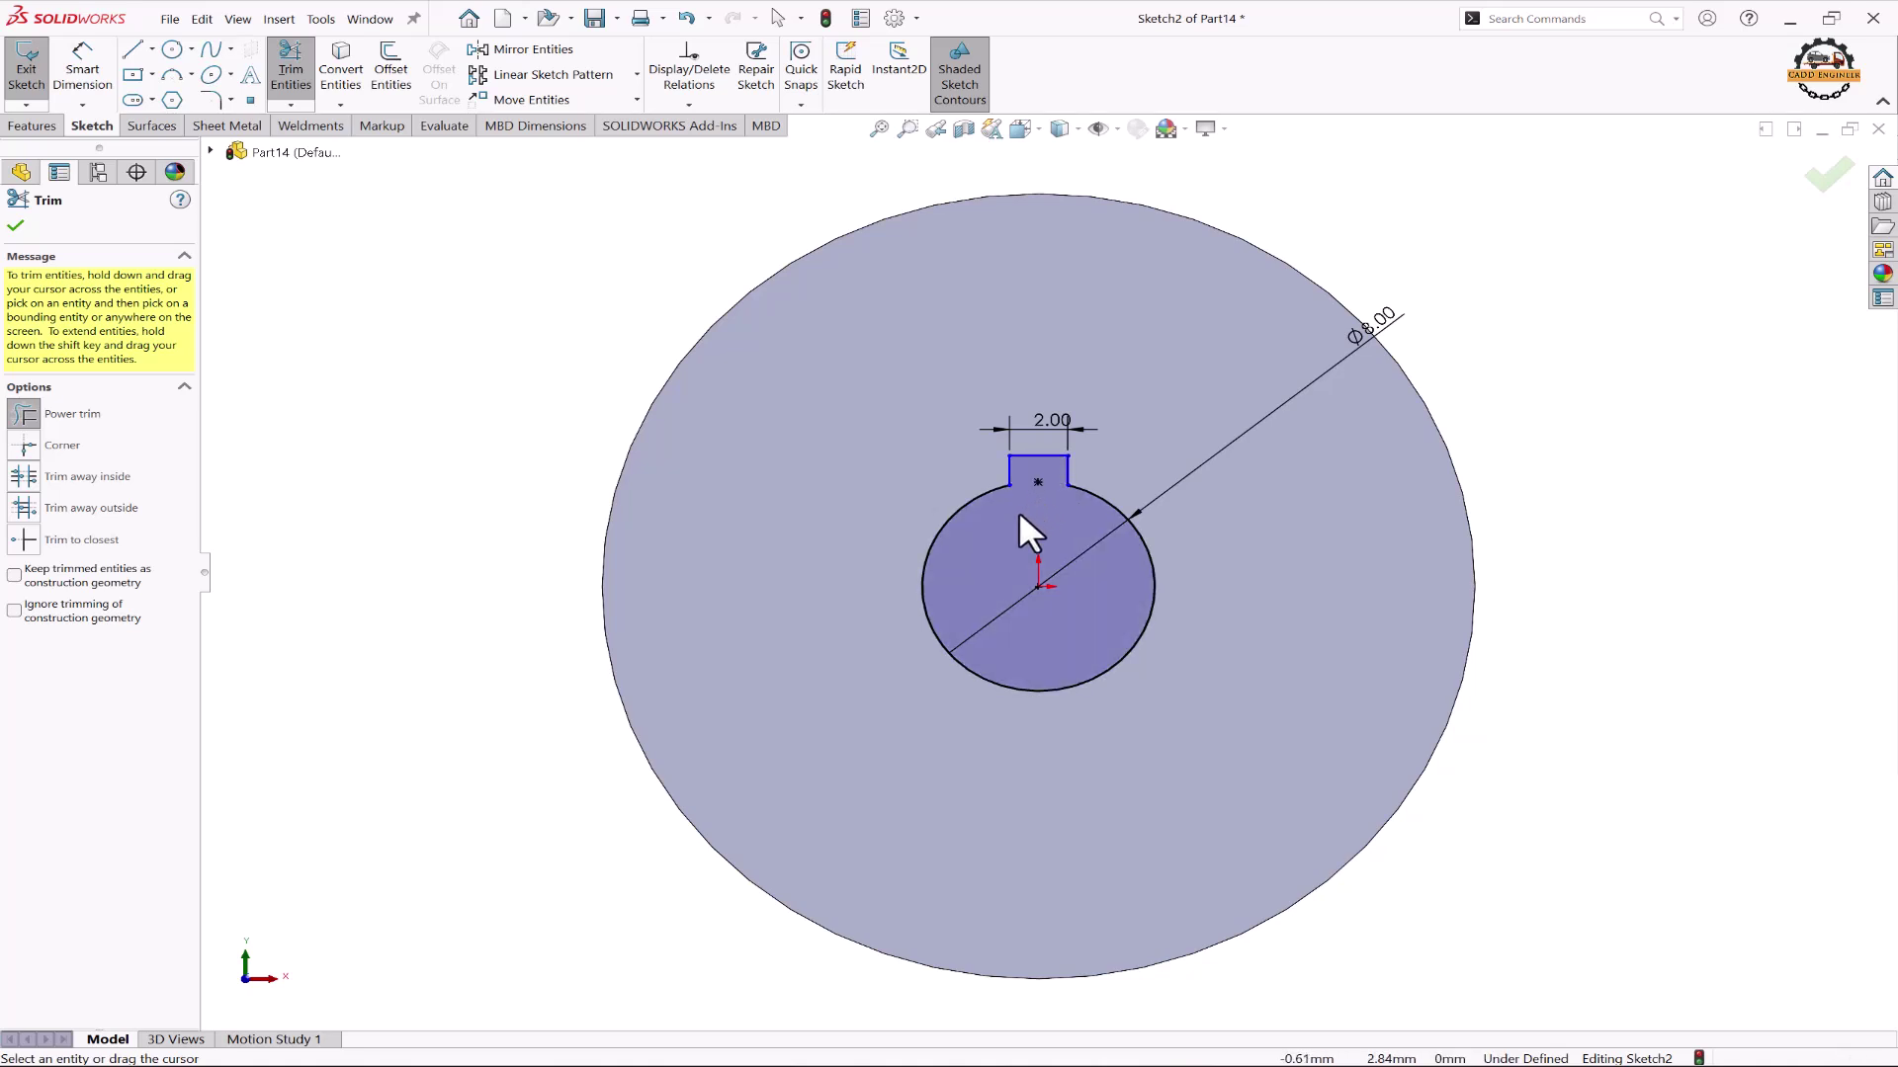
pyautogui.press('Escape')
pyautogui.click(1038, 456)
pyautogui.click(1037, 456)
pyautogui.keyDown('ctrl'); pyautogui.click(1039, 583); pyautogui.keyUp('ctrl')
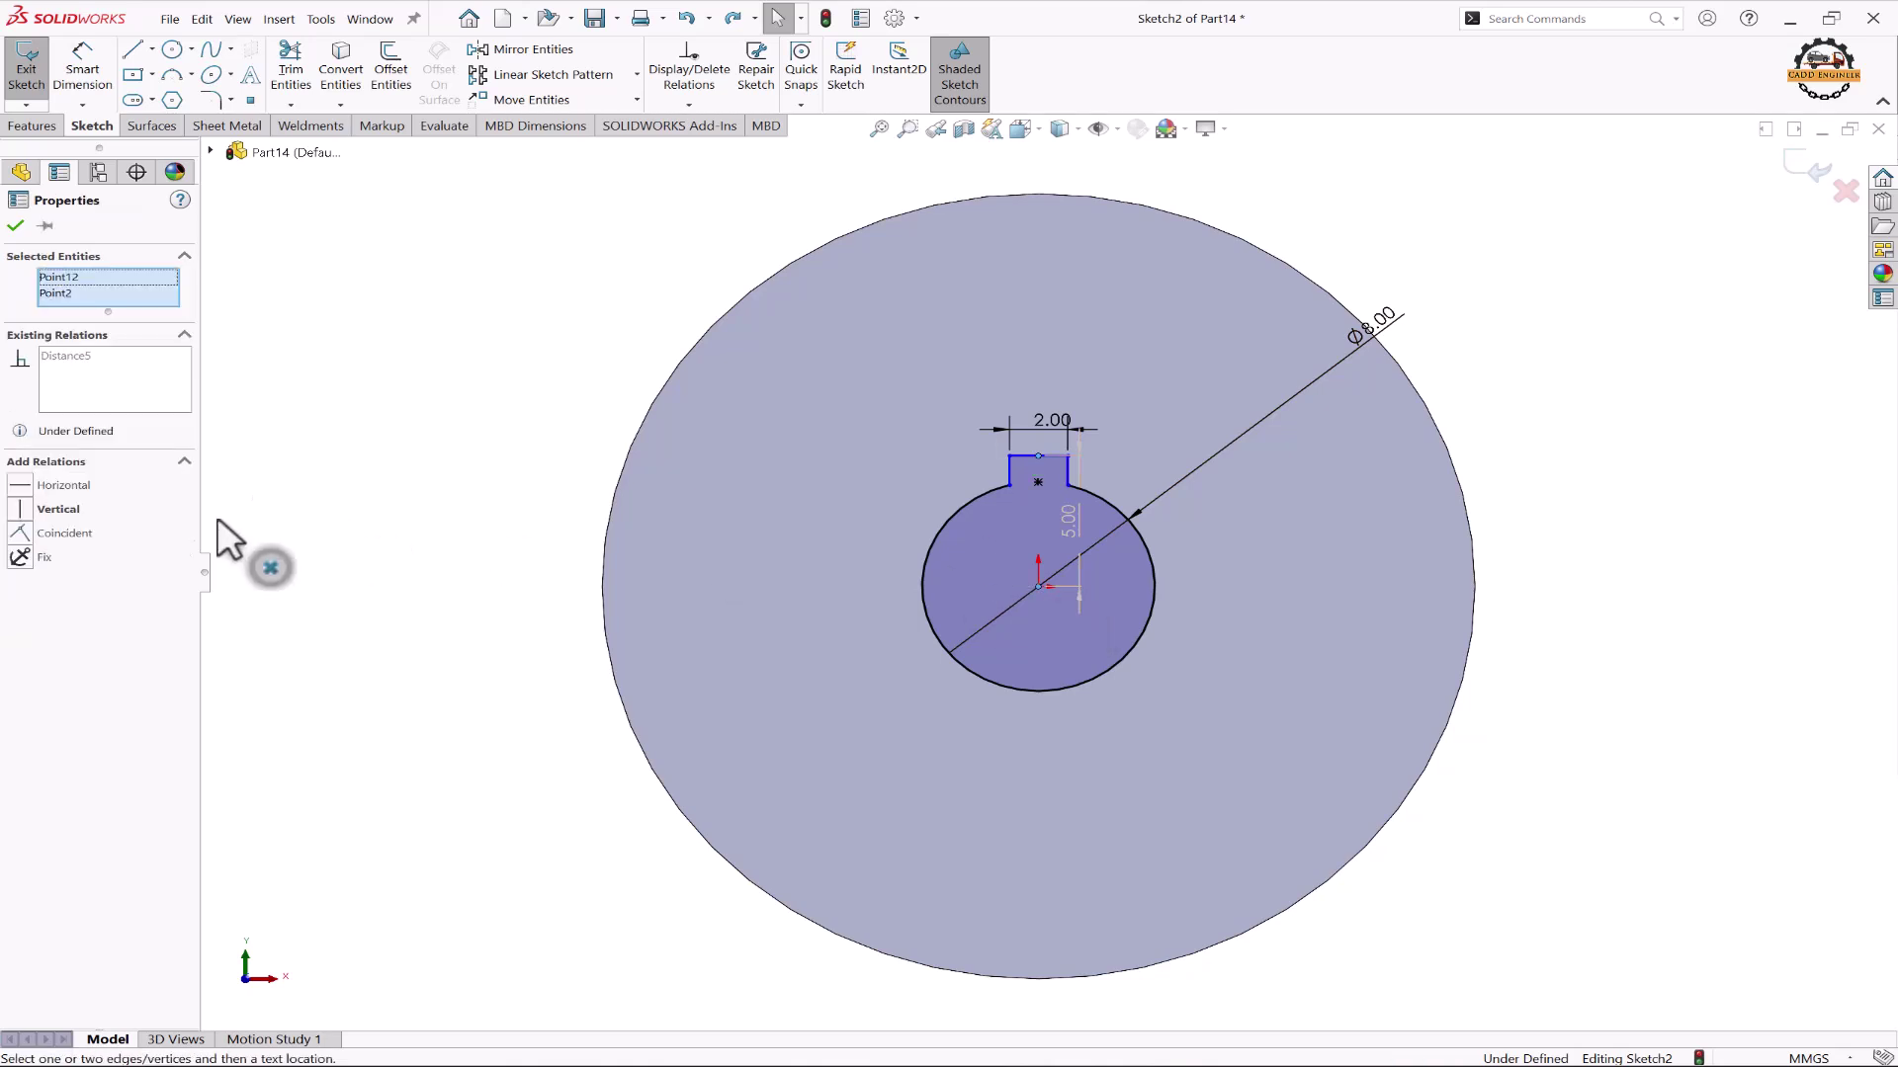
pyautogui.click(395, 466)
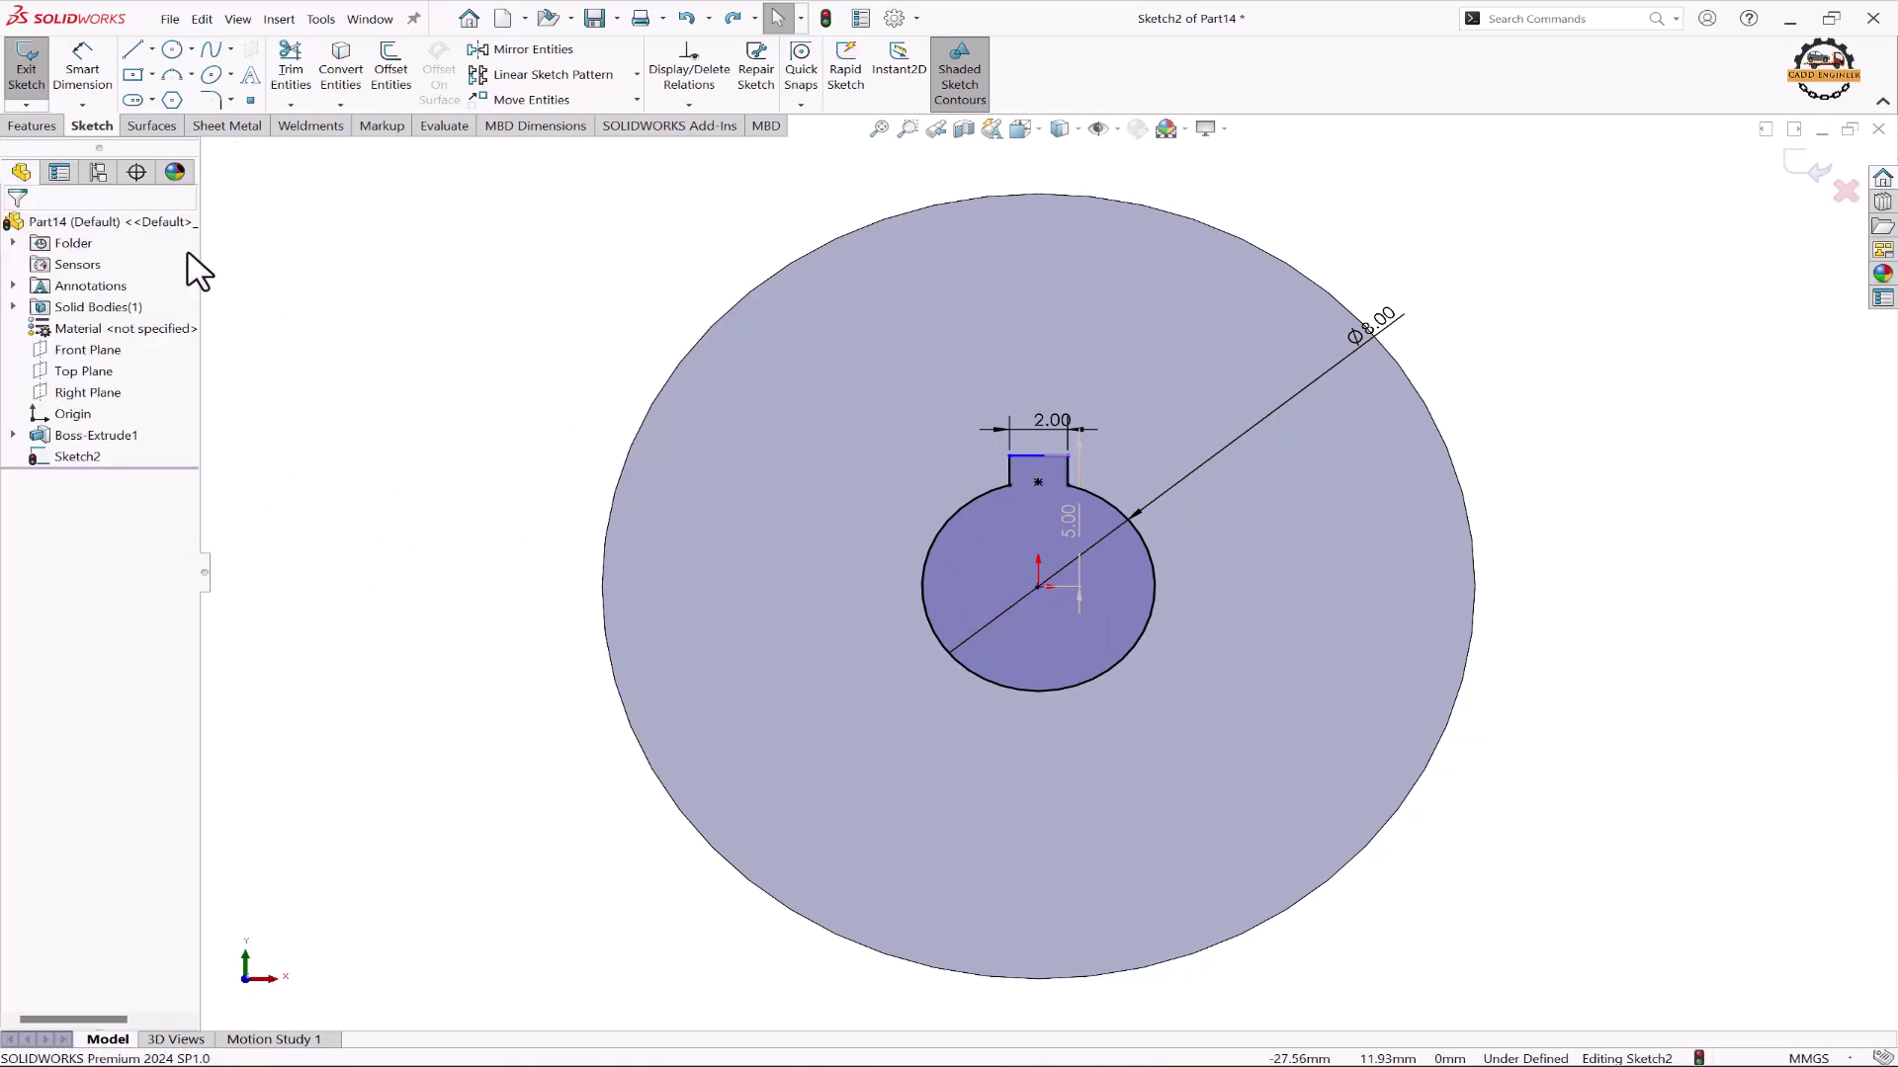
# Step: Dimension the keyway's top corner 5.00 mm from the bore centre and close Sketch2
pyautogui.click(97, 96)
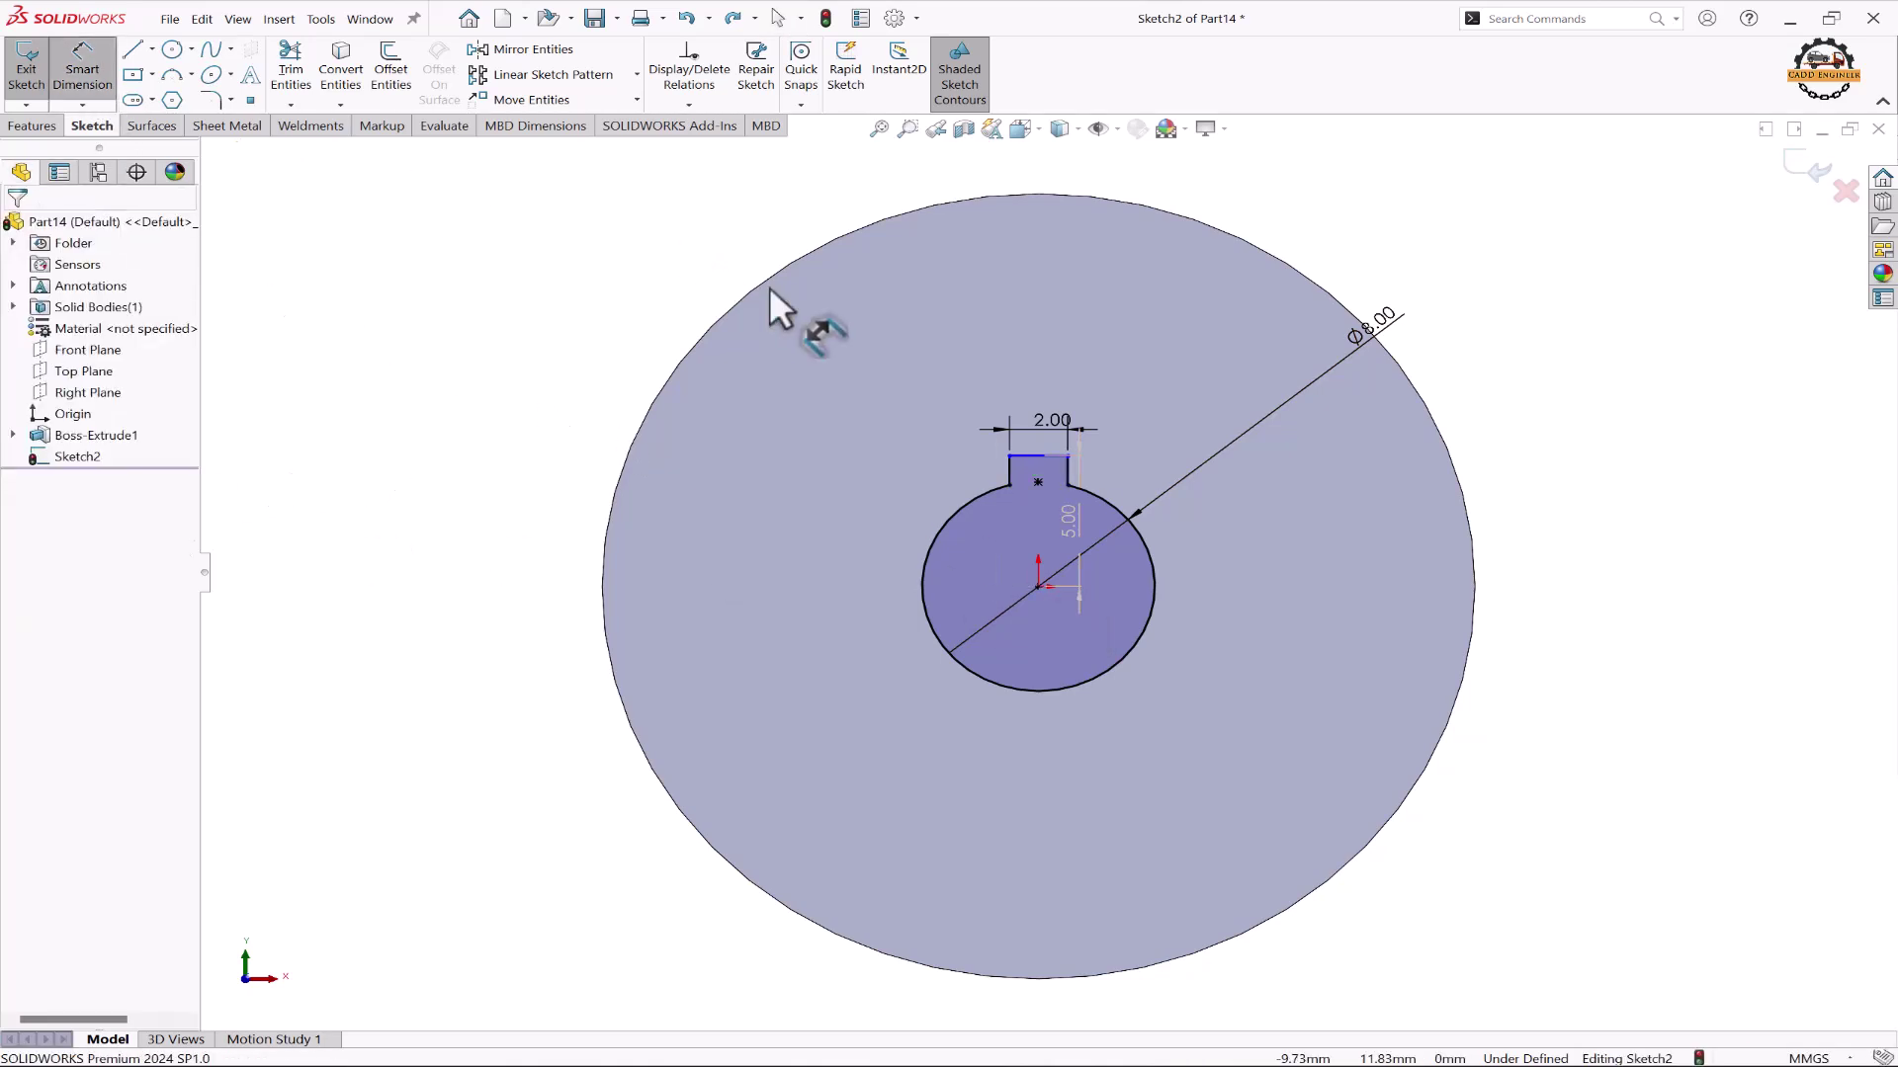
pyautogui.click(1038, 584)
pyautogui.click(1010, 455)
pyautogui.click(861, 530)
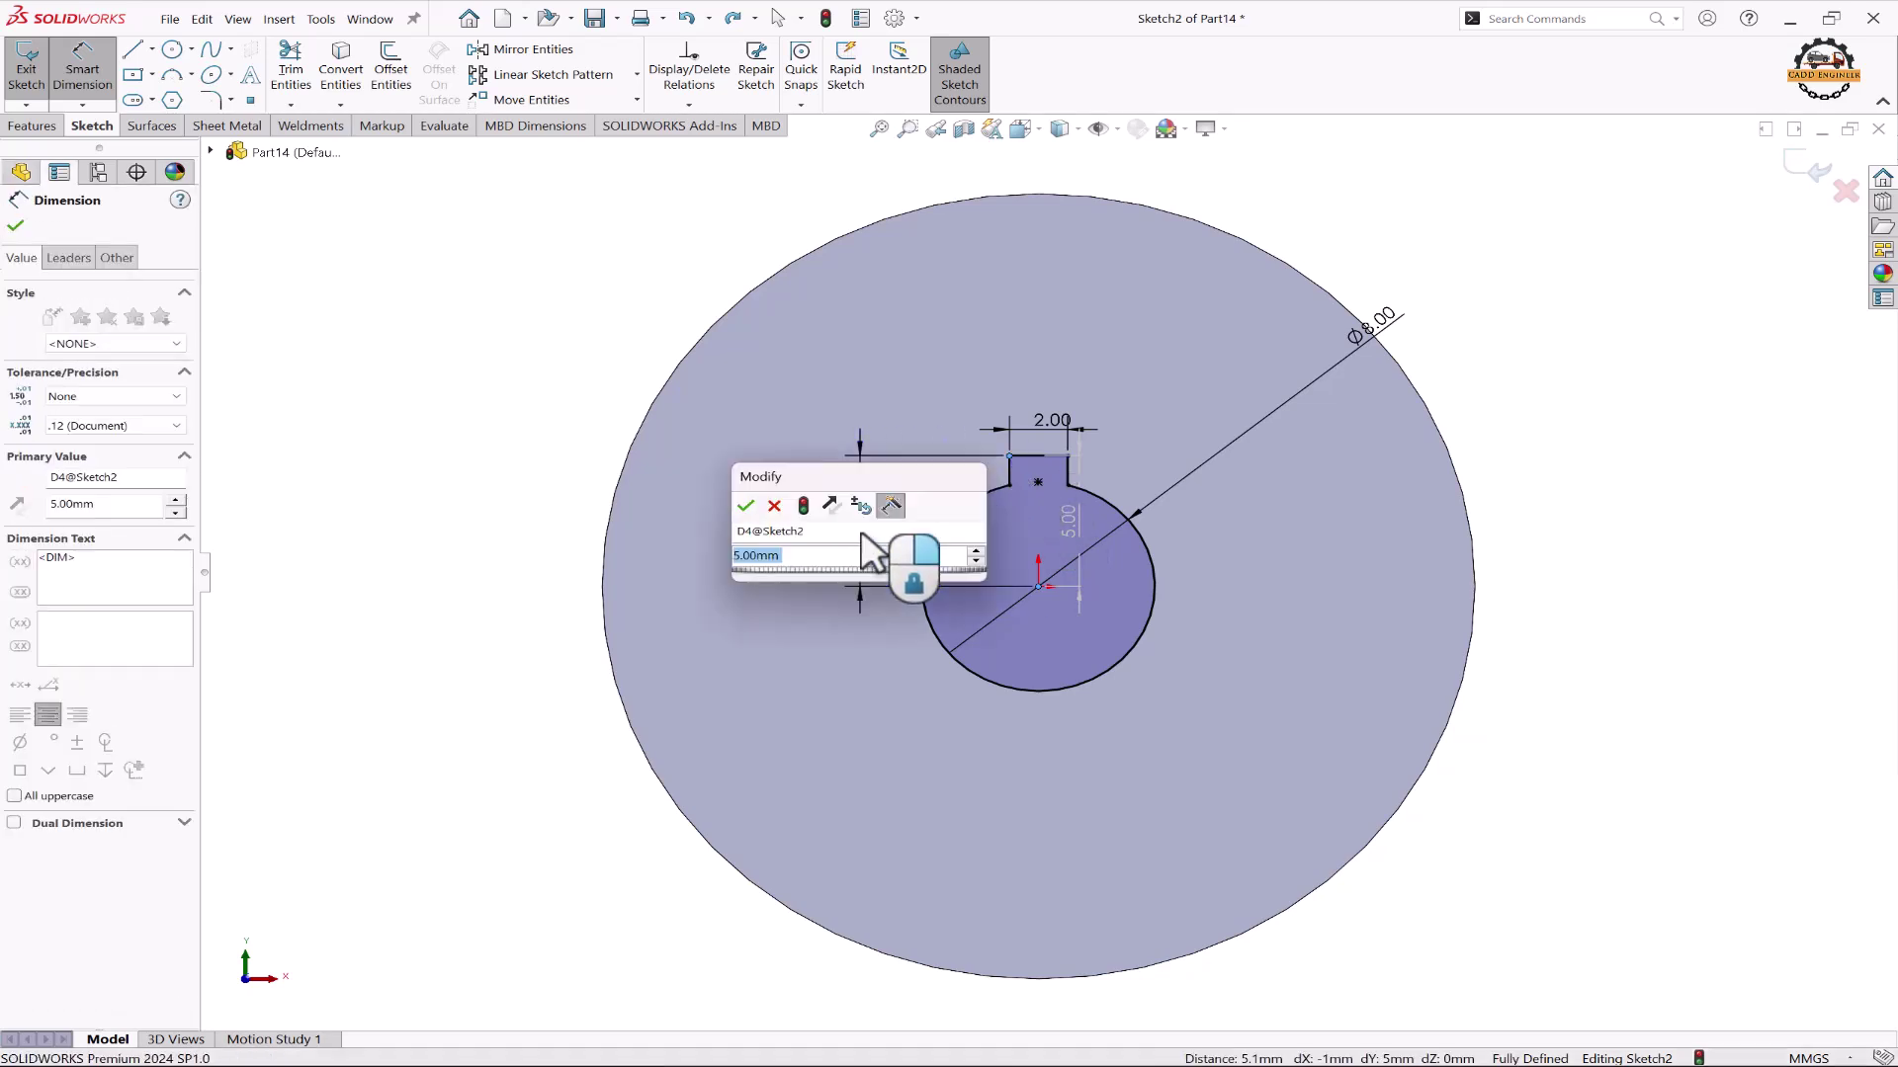
pyautogui.click(759, 502)
pyautogui.click(492, 453)
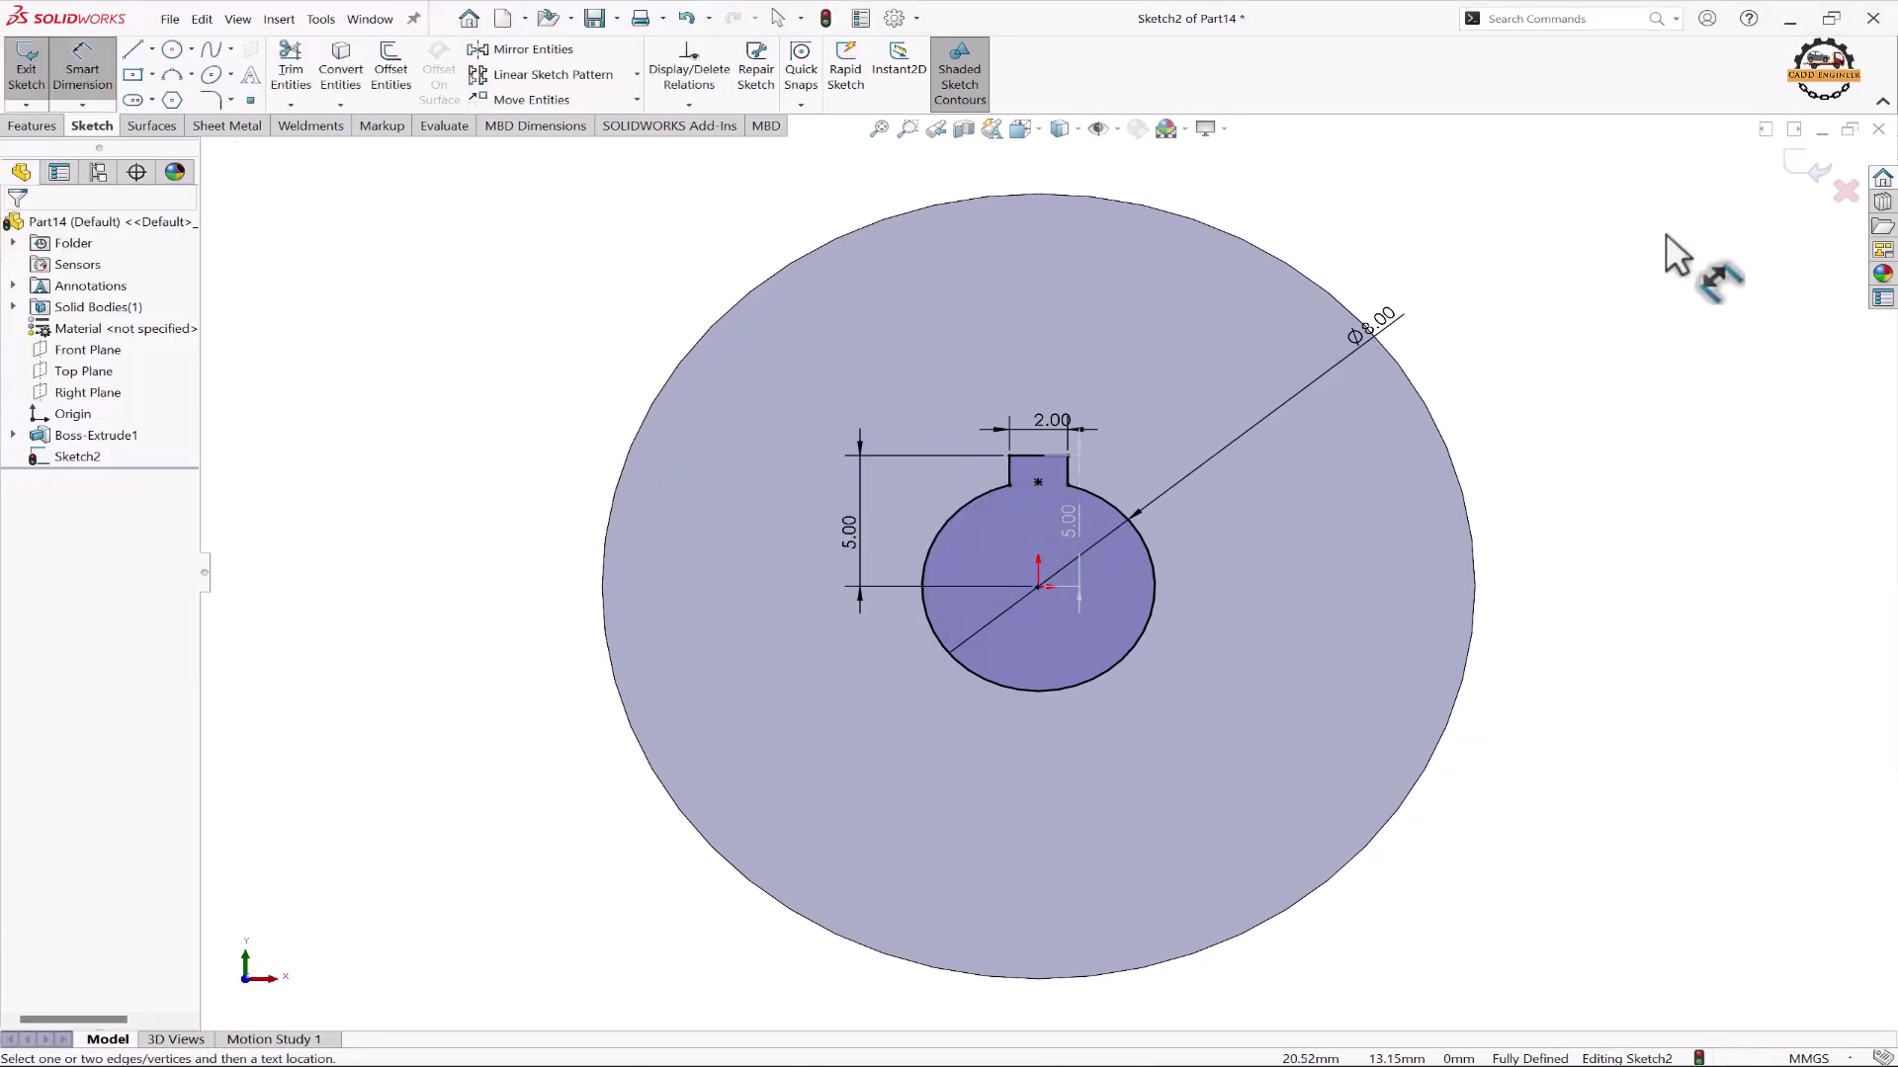
pyautogui.click(1817, 170)
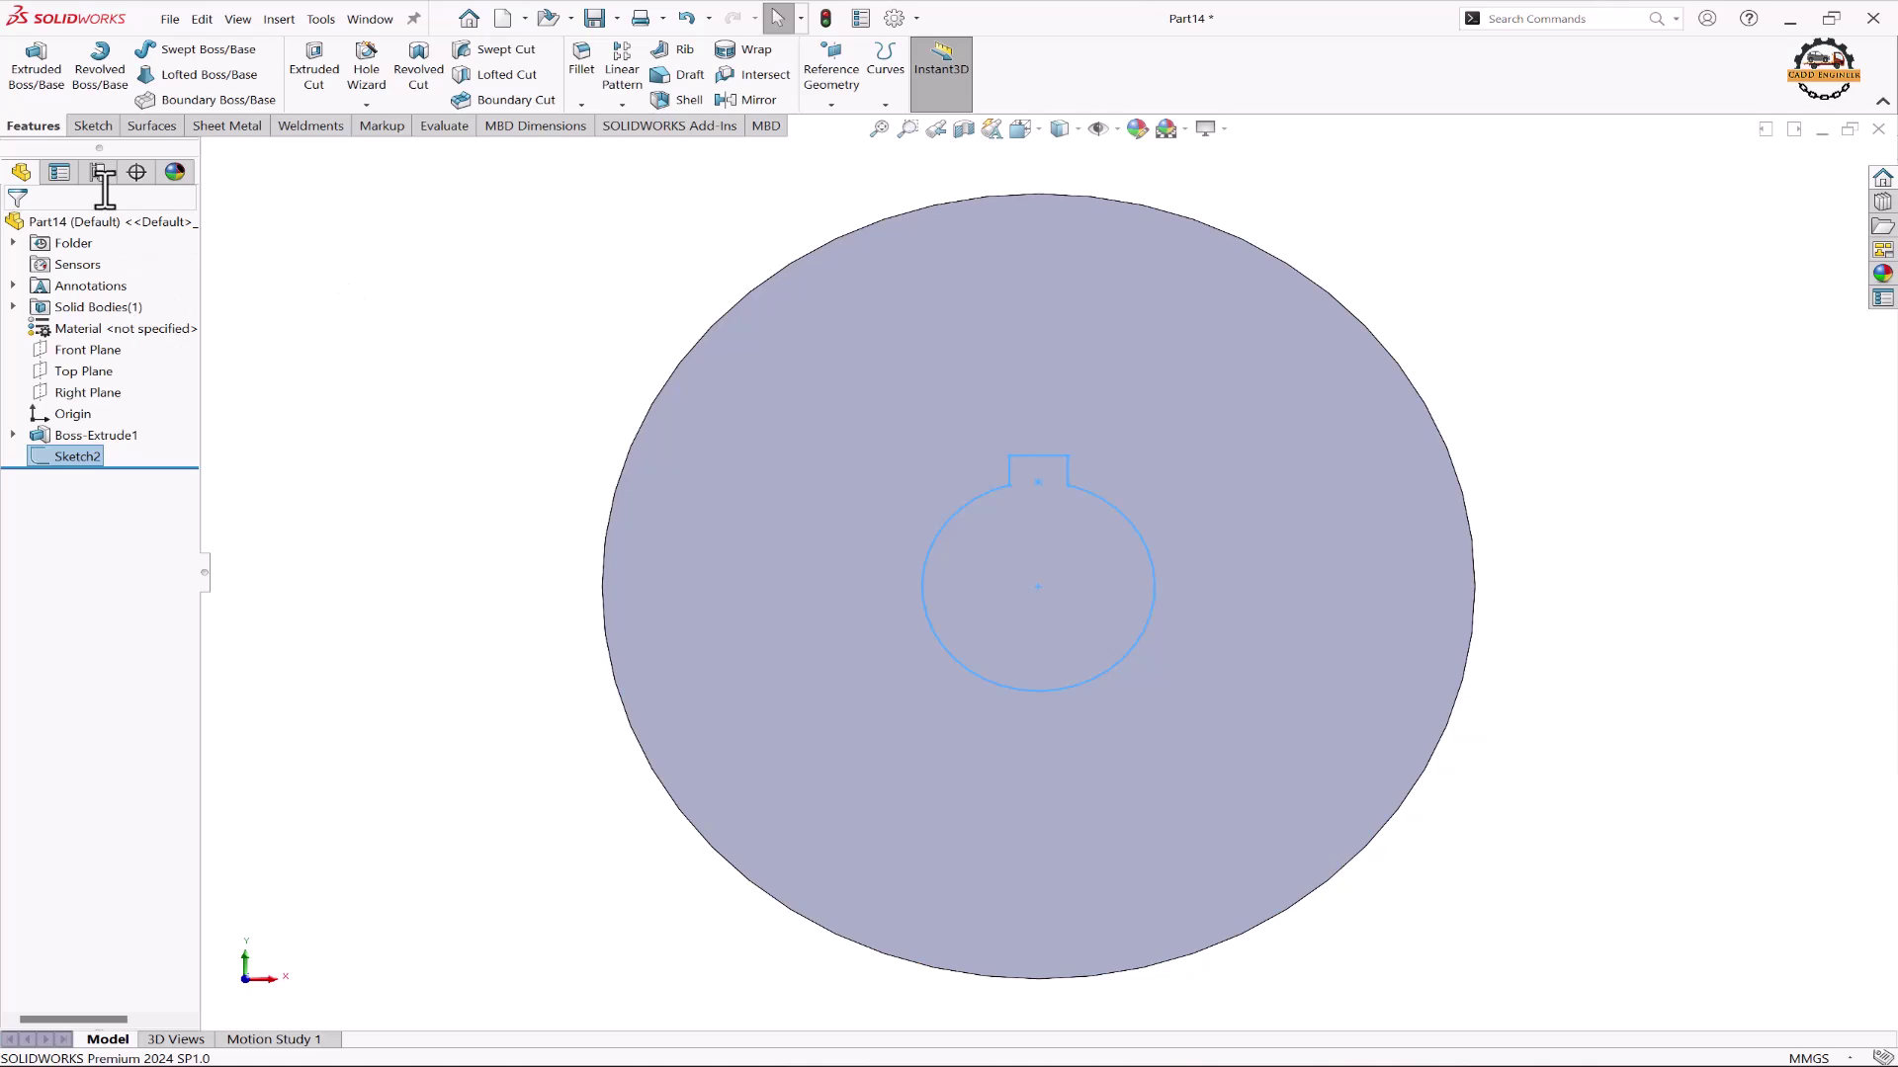
# Step: Cut the keyway sketch Through All to form the Ø8 keyed bore
pyautogui.click(296, 87)
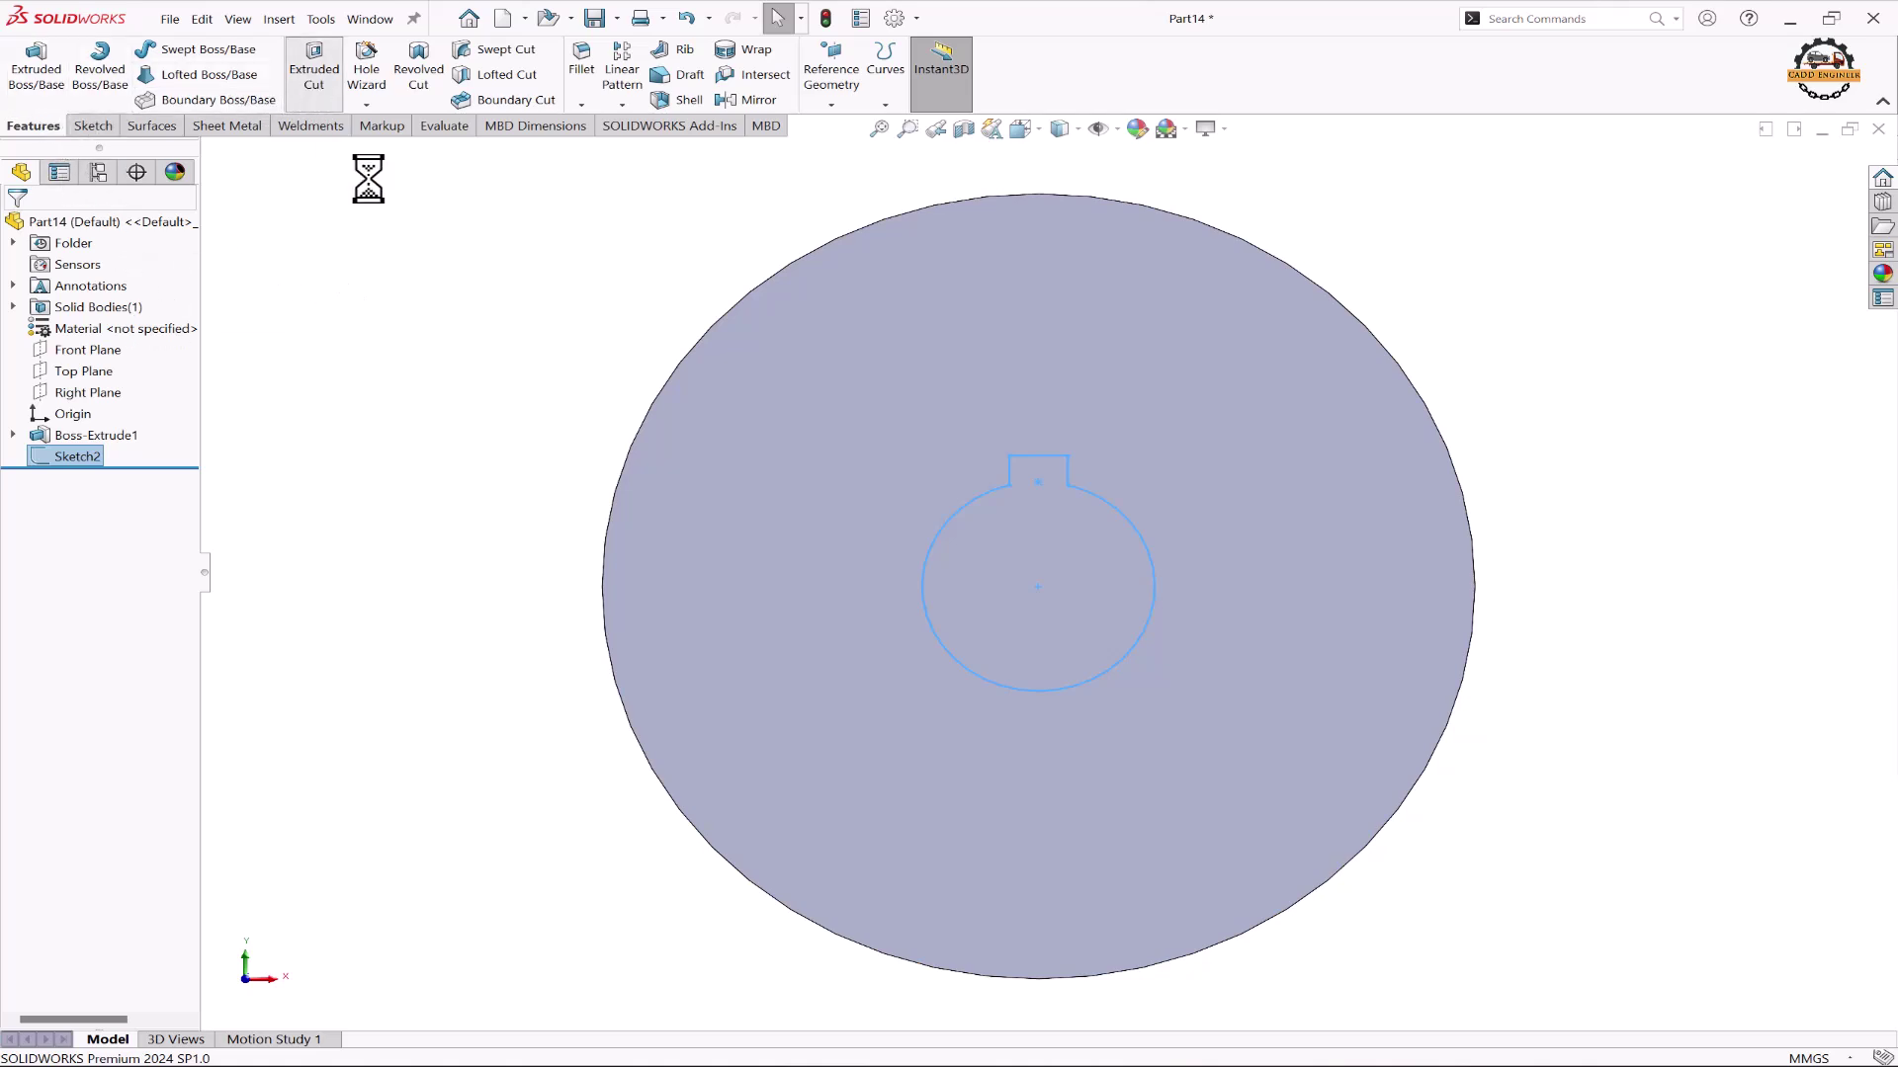
pyautogui.moveTo(519, 363); pyautogui.dragTo(441, 460, button='middle')
pyautogui.click(139, 332)
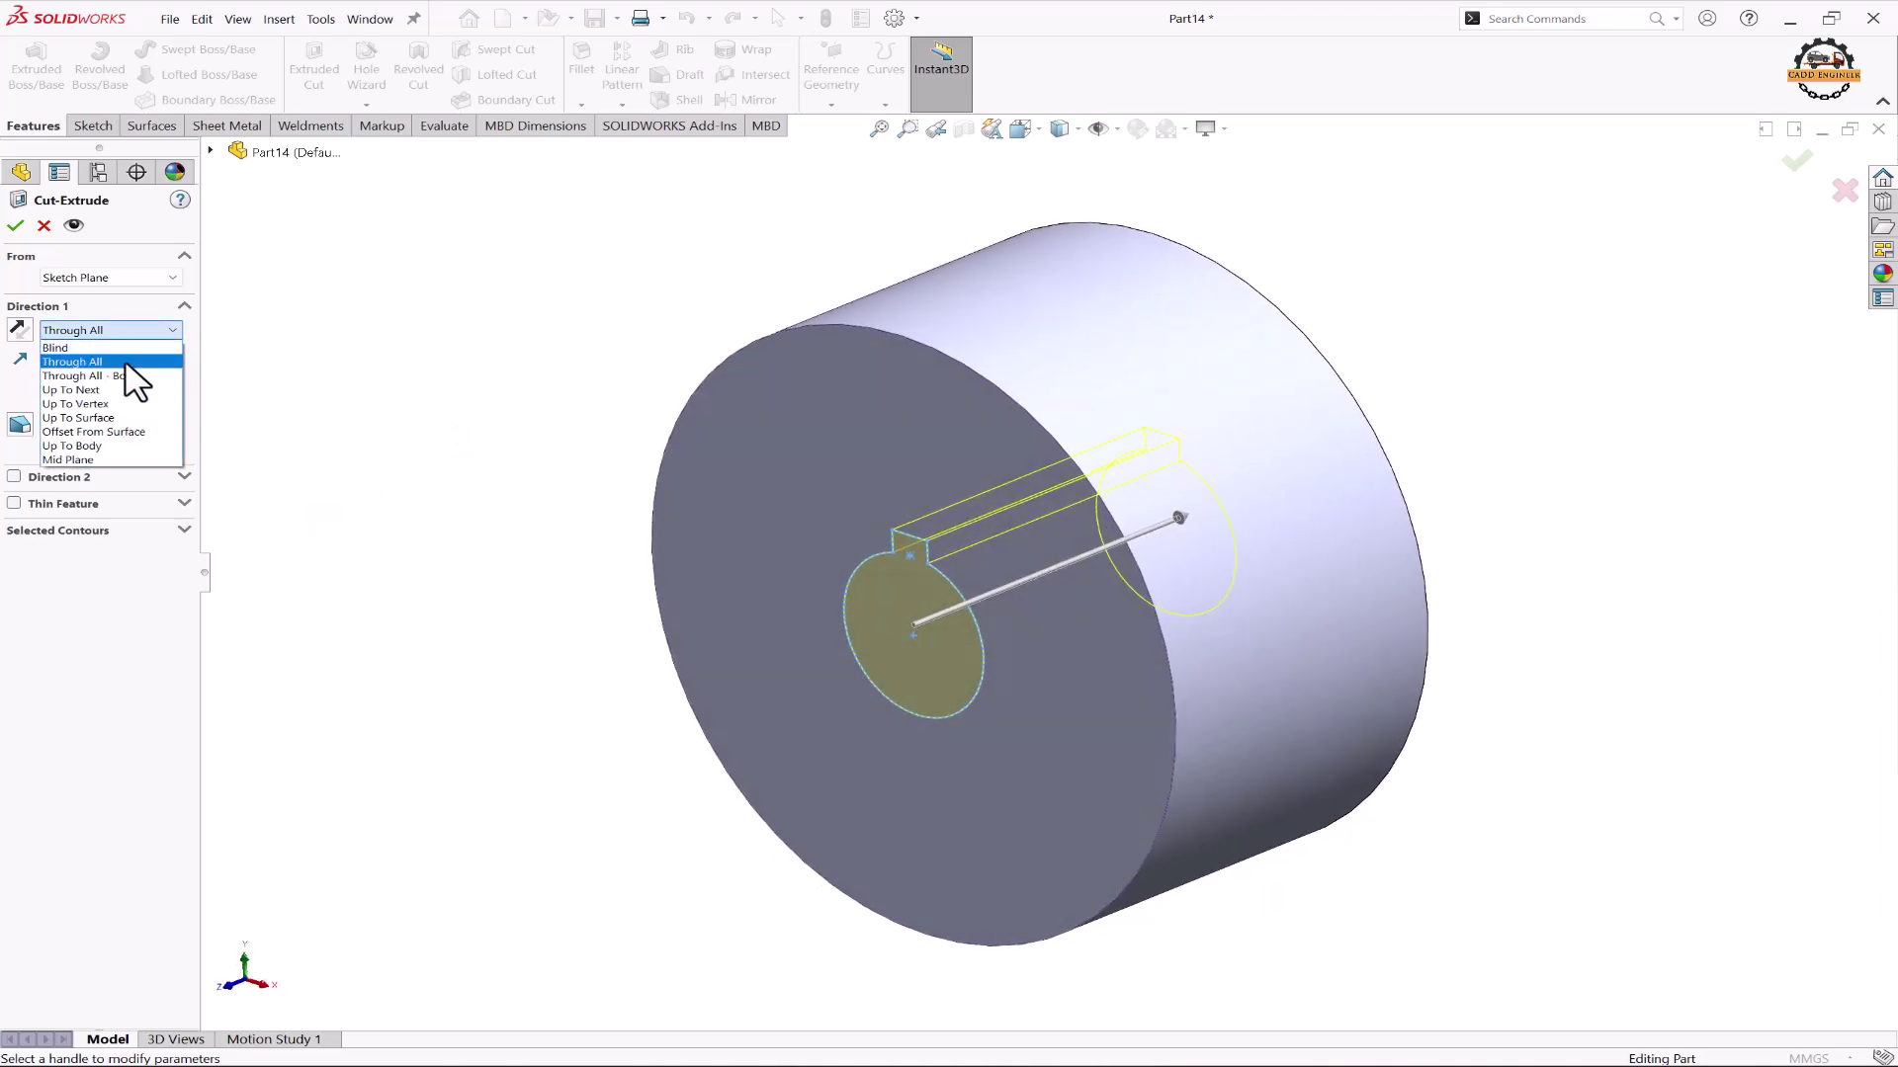
pyautogui.click(119, 363)
pyautogui.click(15, 225)
pyautogui.click(385, 384)
pyautogui.scroll(3, 606, 478)
pyautogui.moveTo(605, 479); pyautogui.dragTo(731, 549, button='middle')
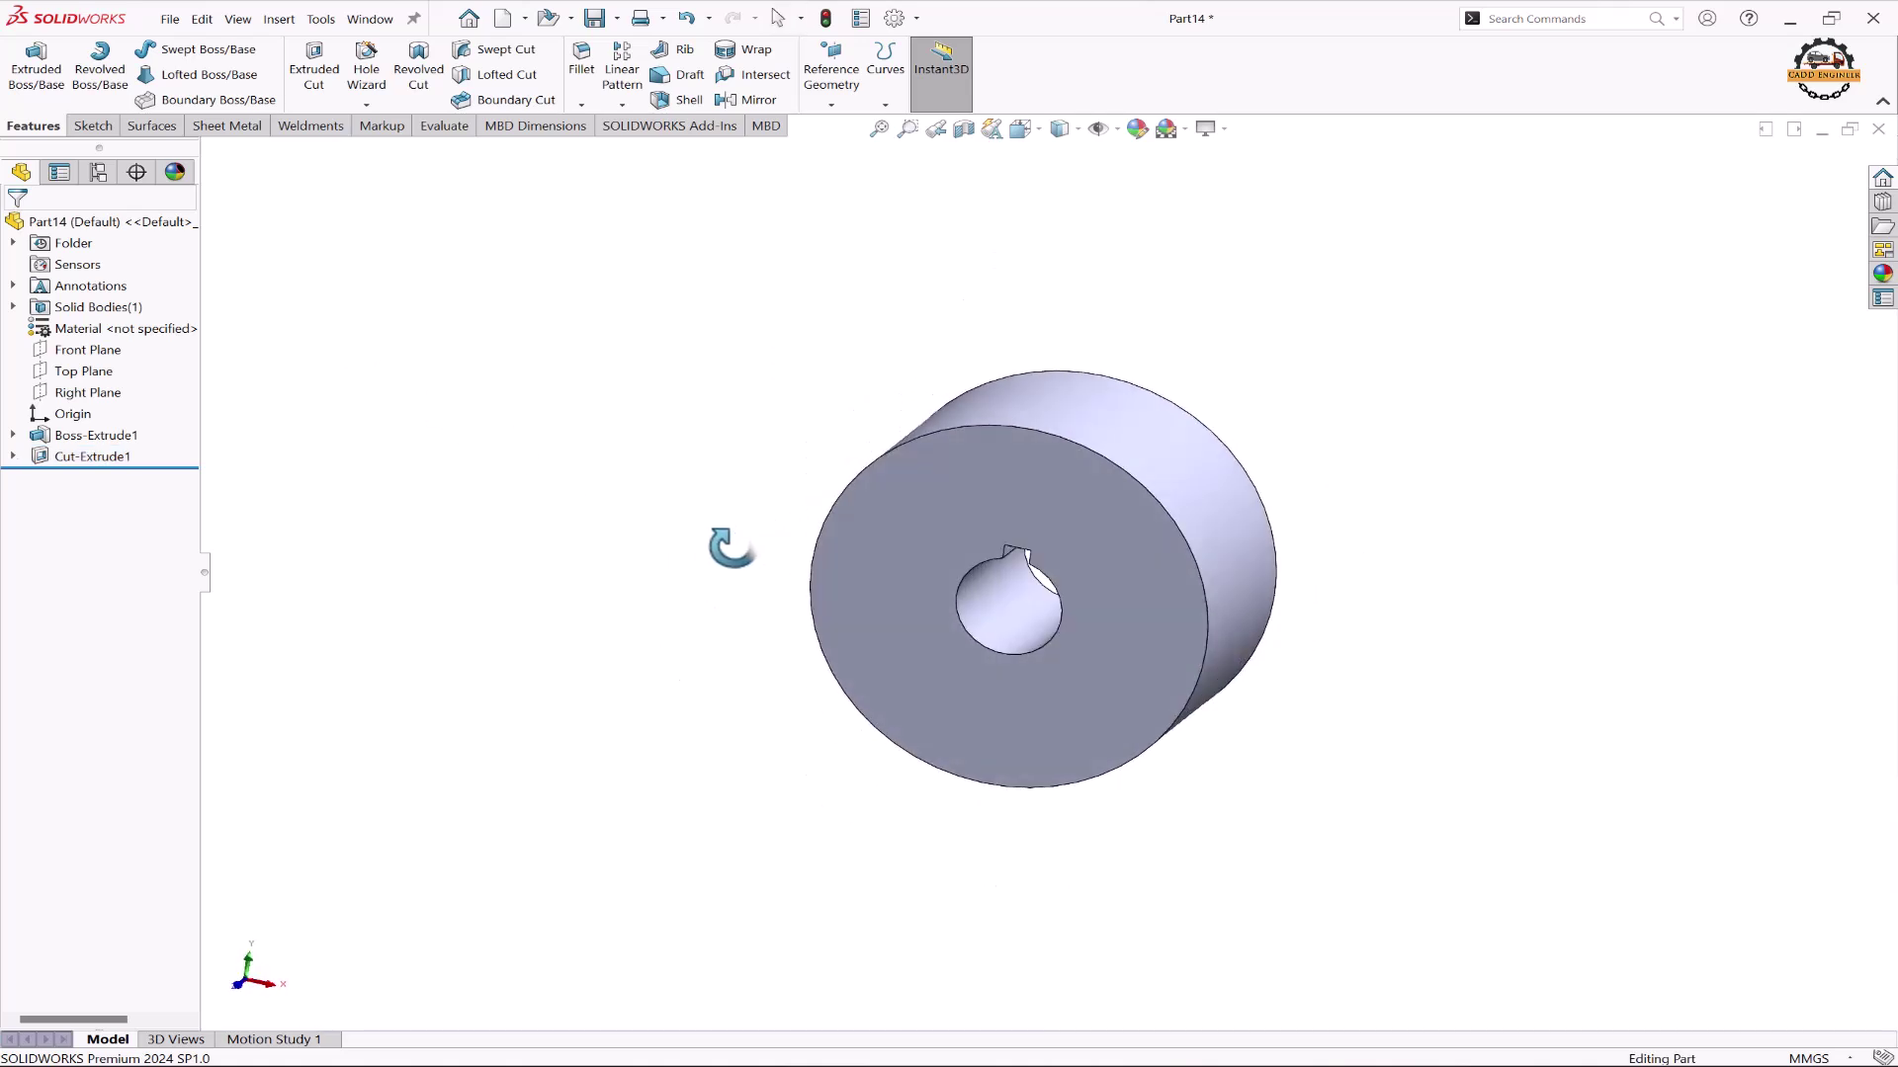
# Step: Sketch two circles centred on the bore centre on the blank's front face
pyautogui.click(923, 496)
pyautogui.click(992, 461)
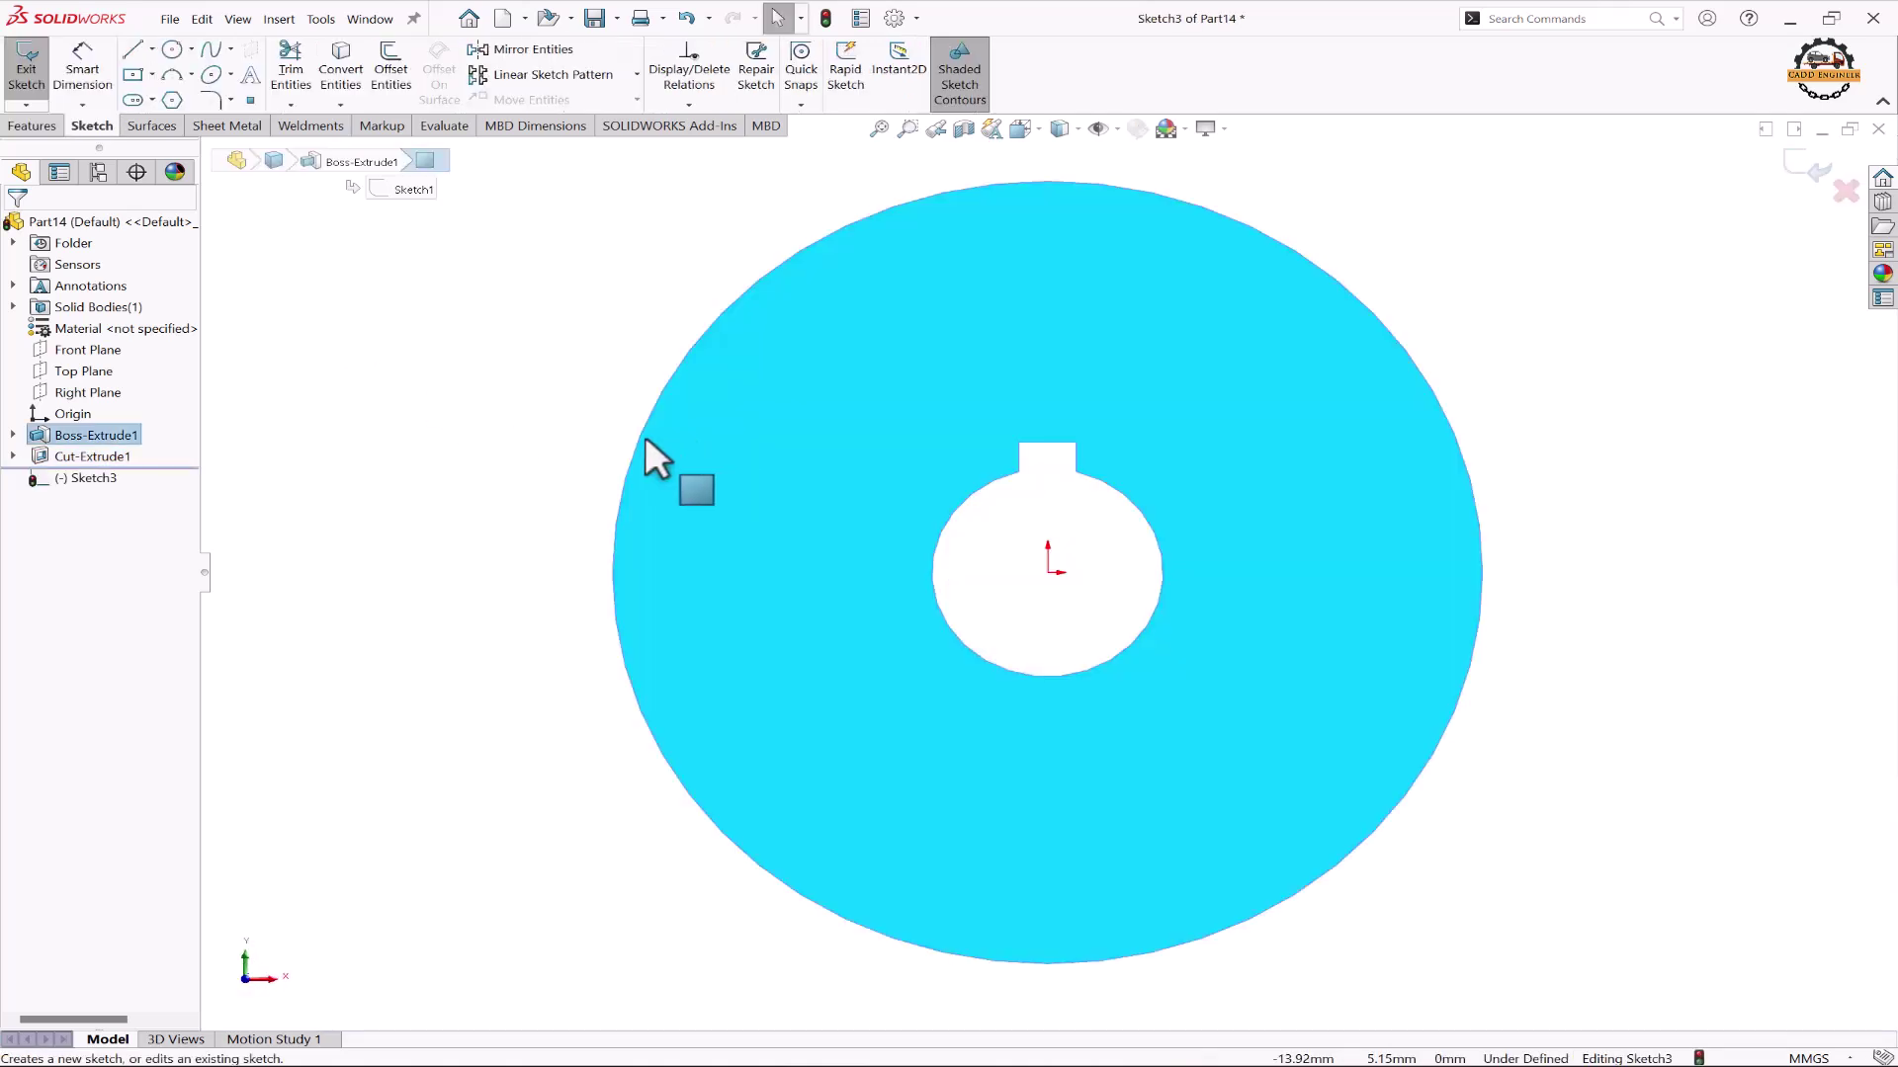
pyautogui.click(172, 49)
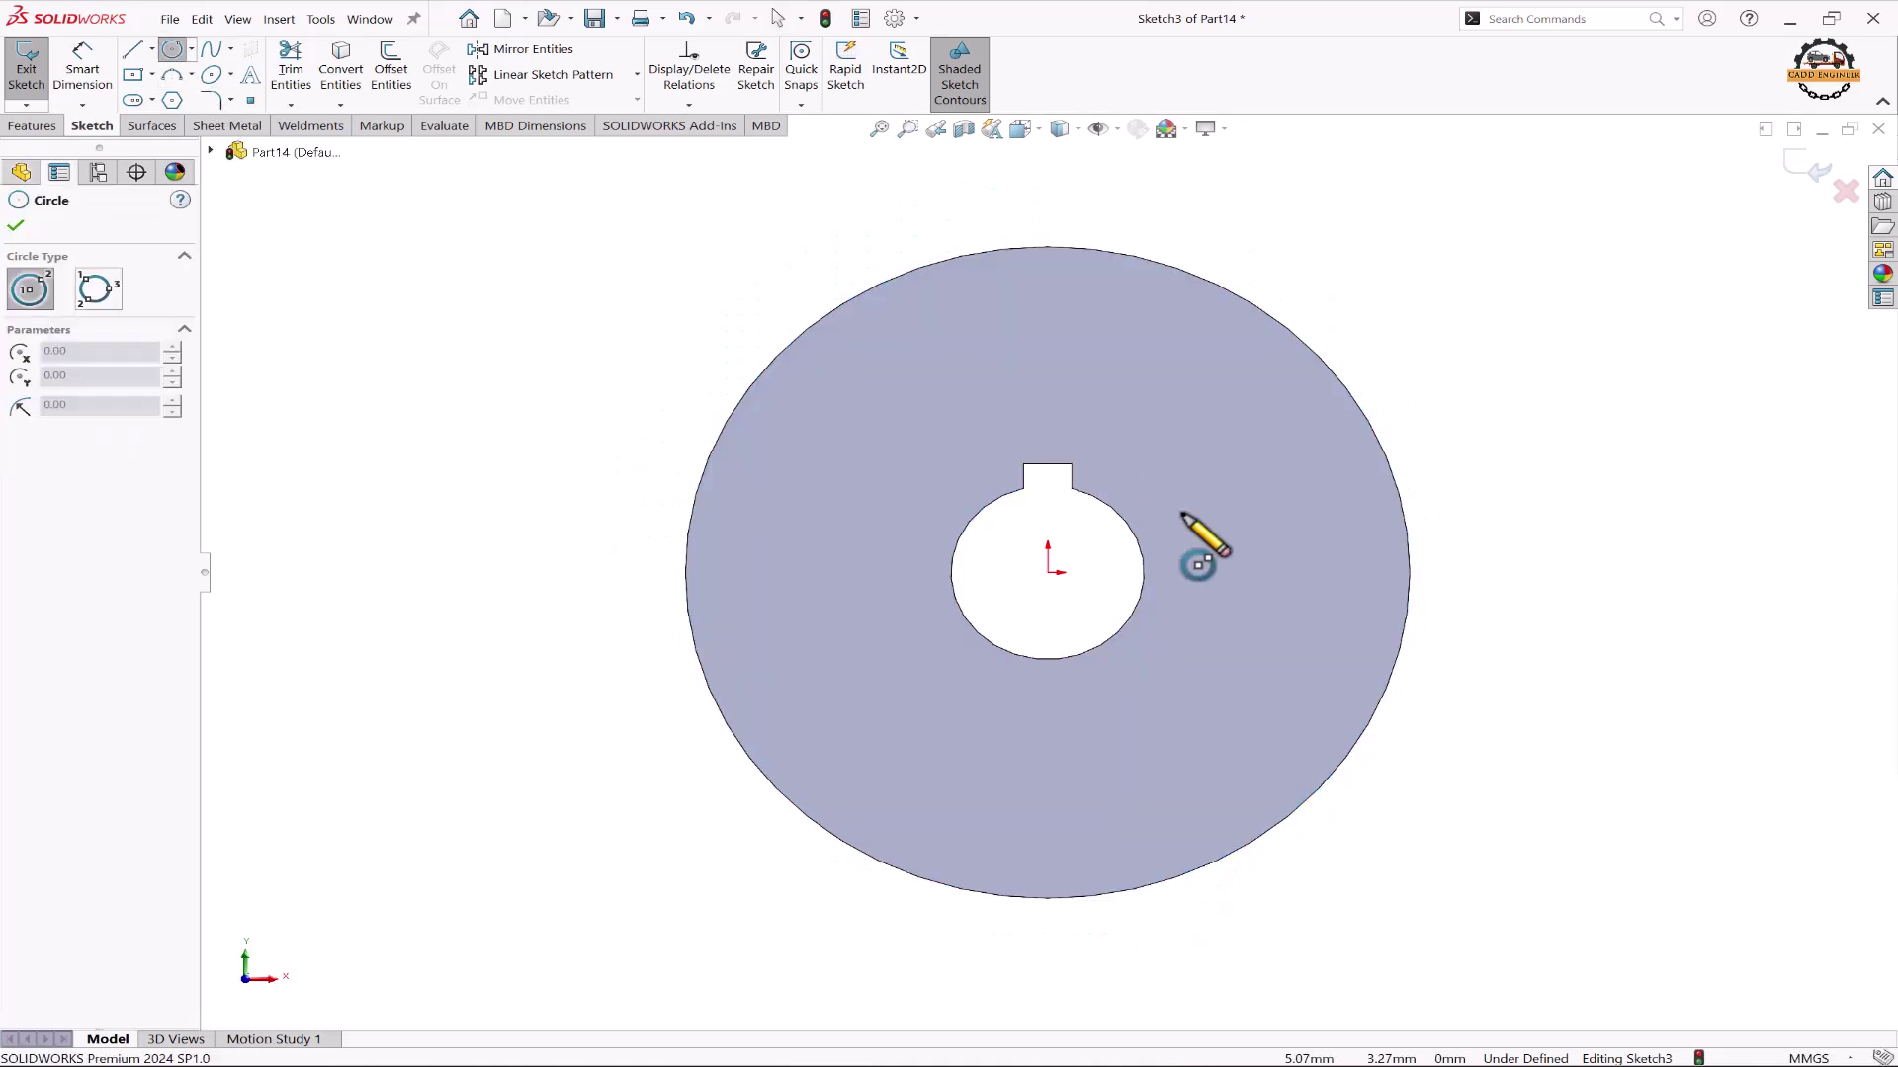
pyautogui.click(1048, 573)
pyautogui.click(1136, 415)
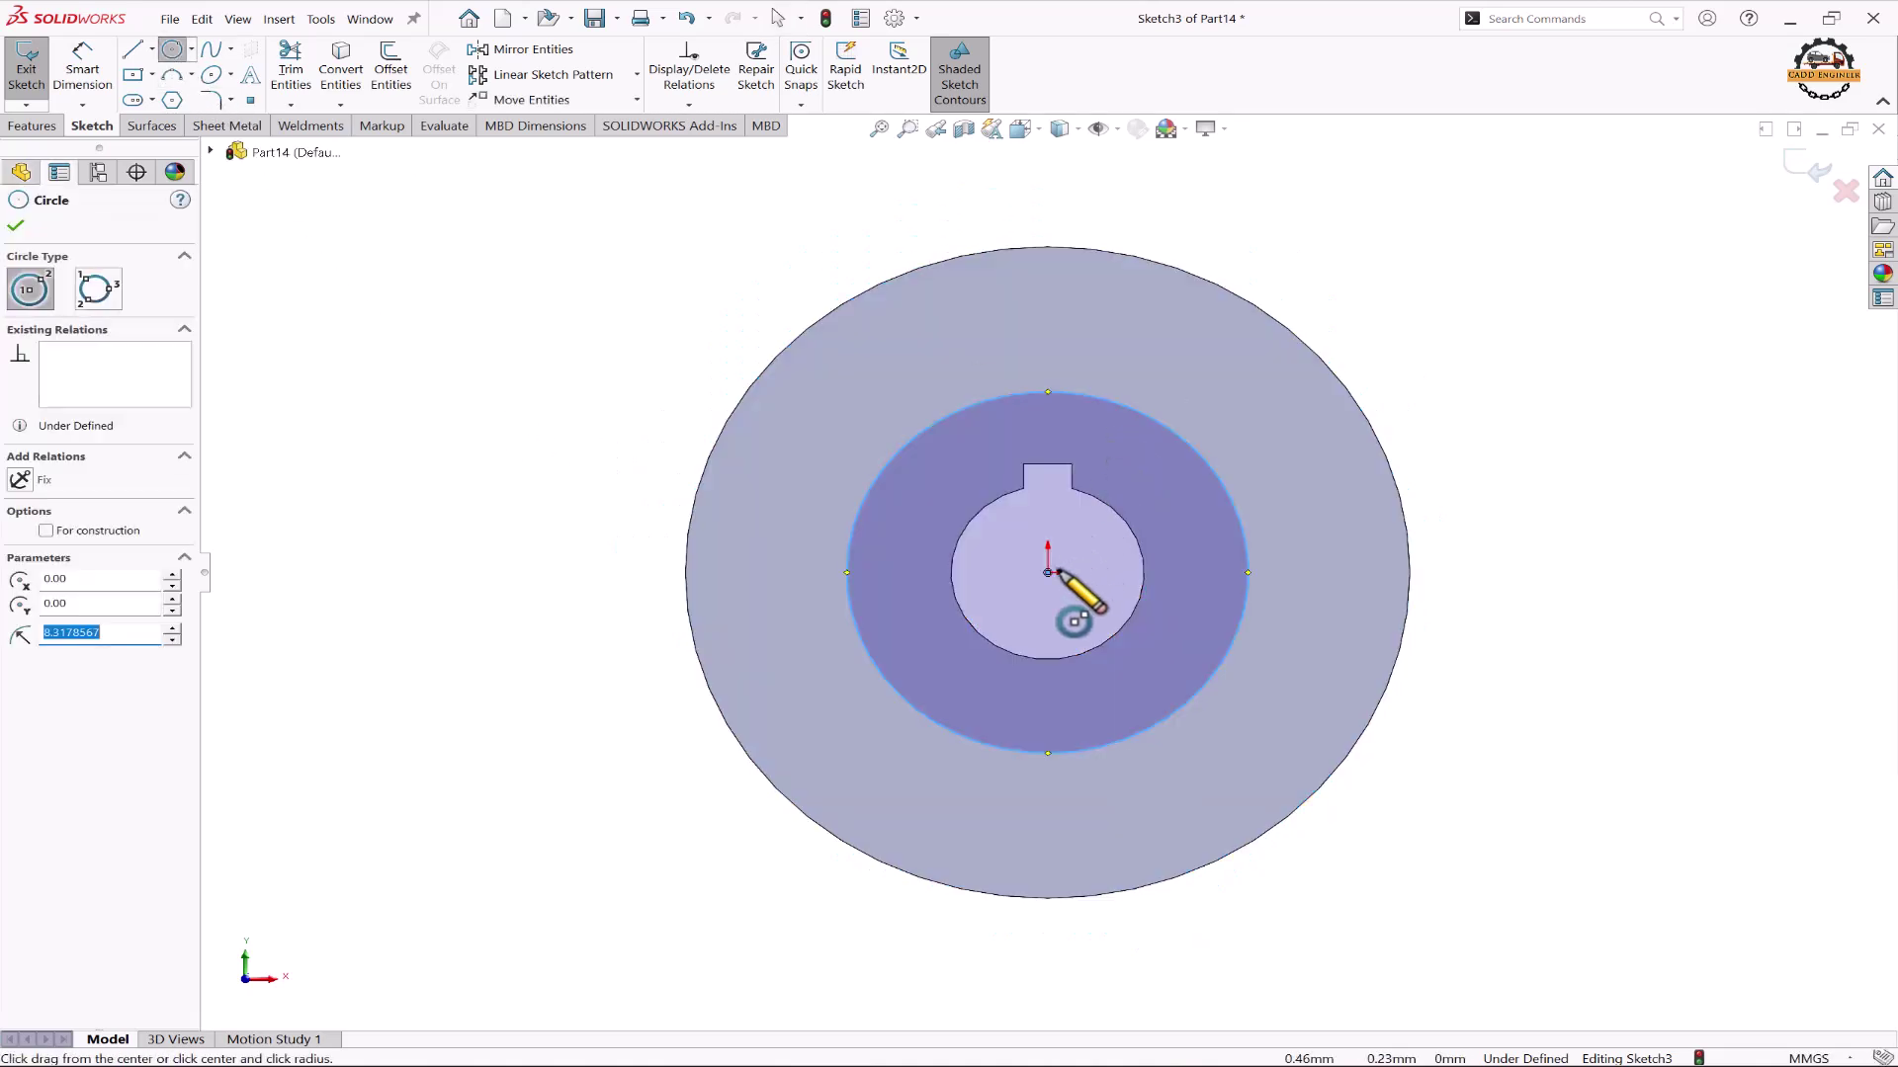
pyautogui.click(1048, 572)
pyautogui.click(858, 394)
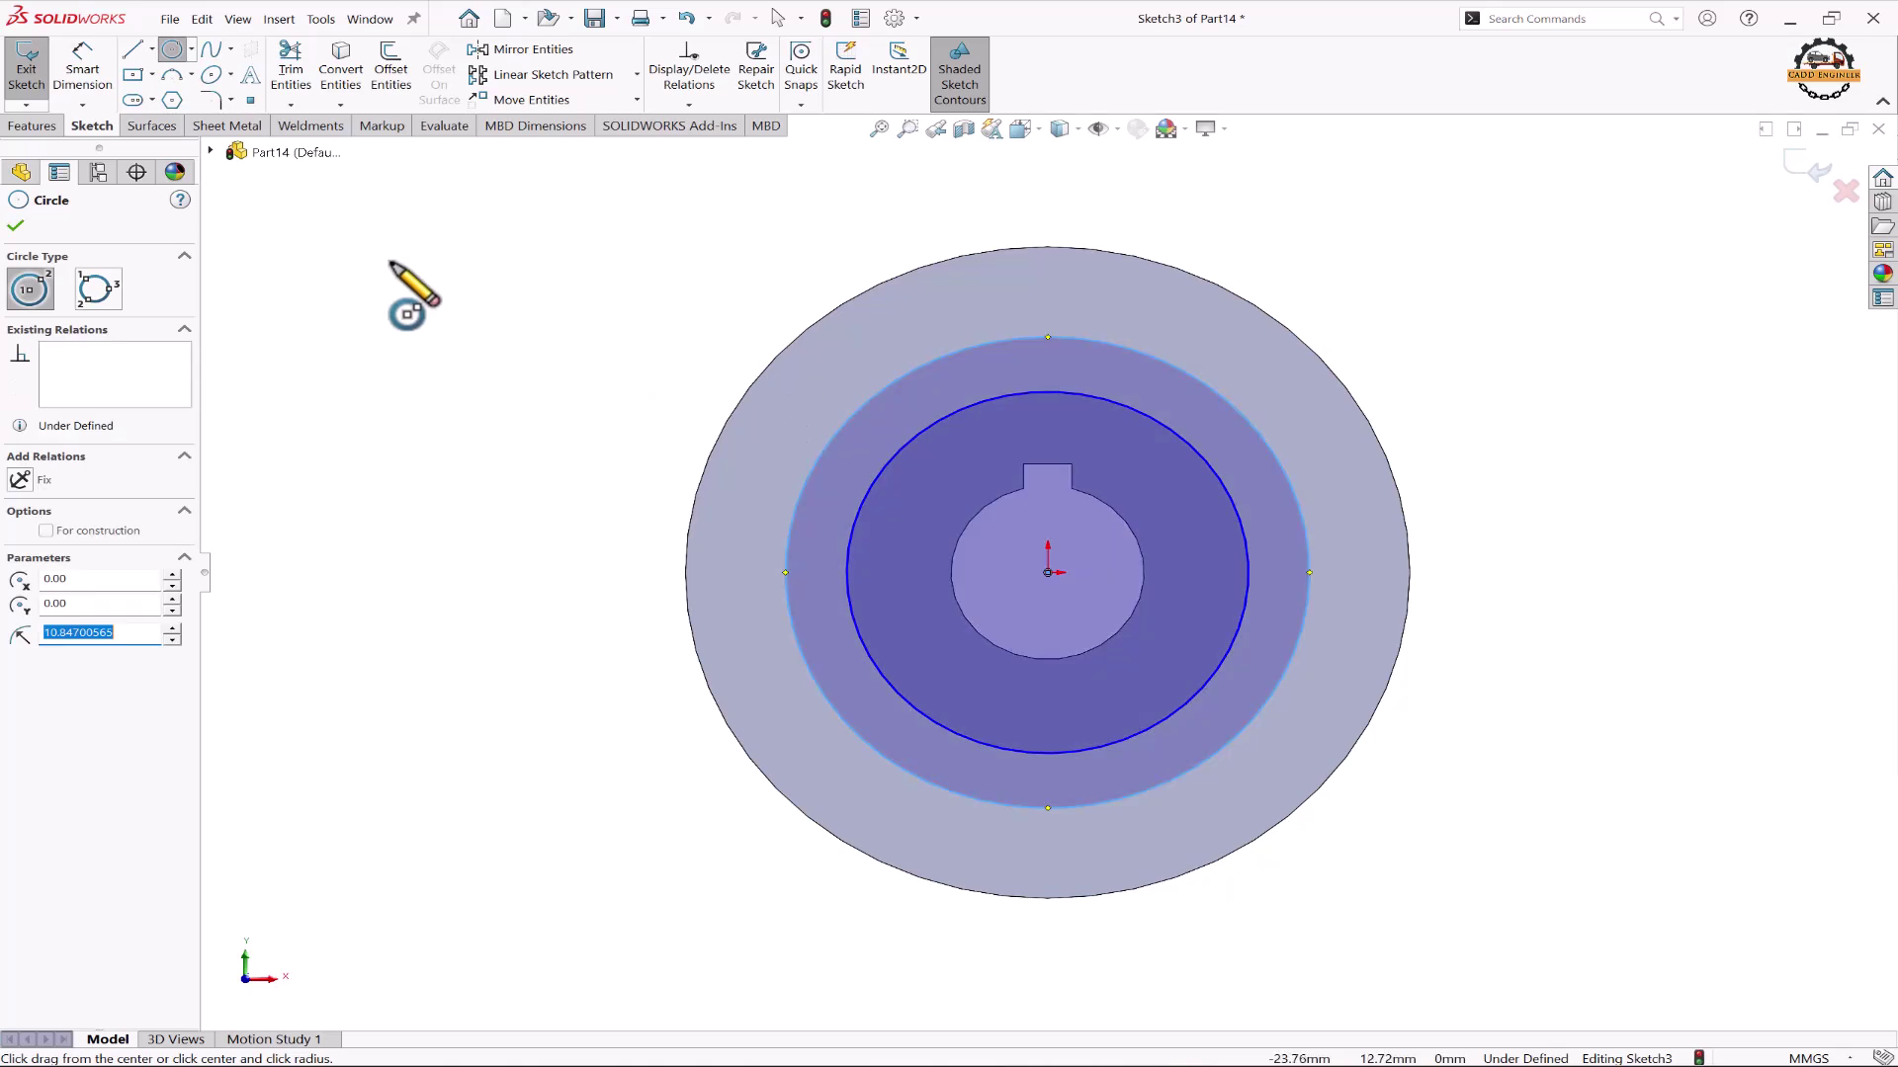
# Step: Dimension the circles to Ø13 and Ø23 mm and close Sketch3
pyautogui.click(85, 77)
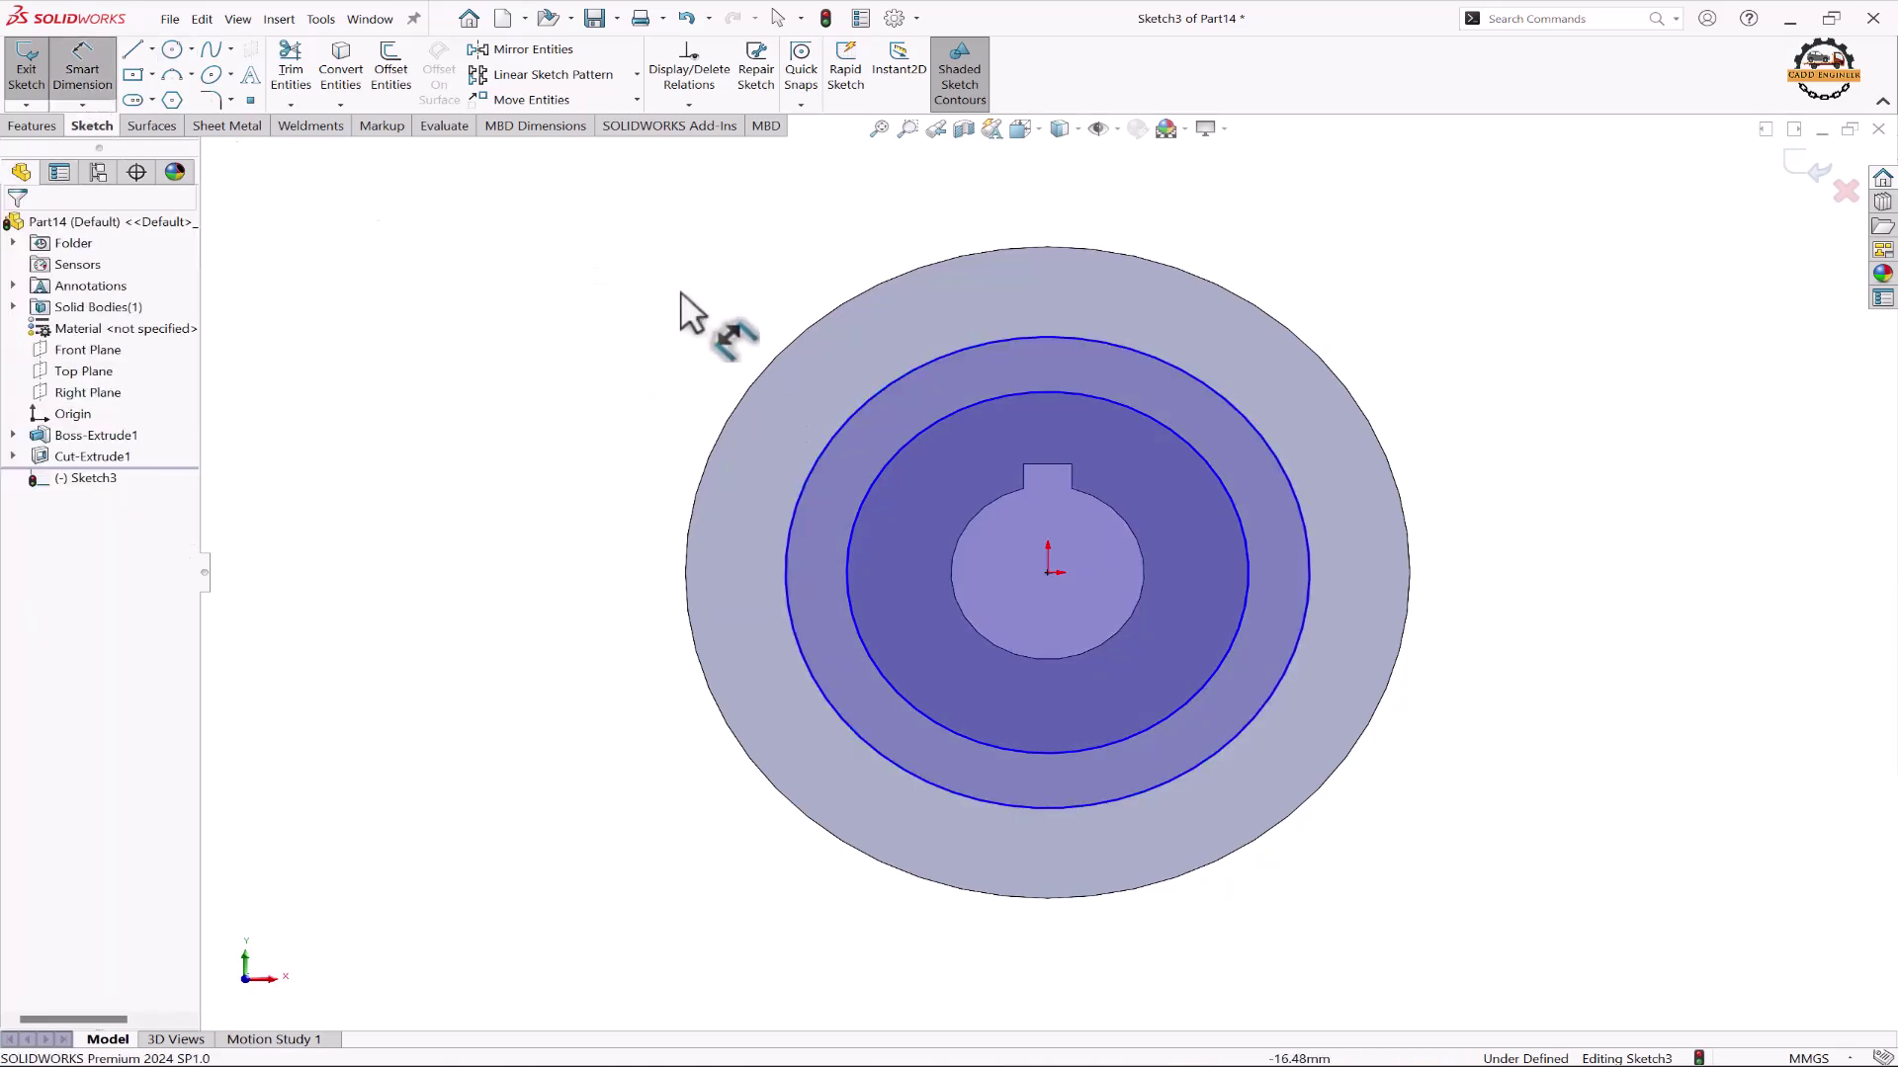
pyautogui.click(1008, 395)
pyautogui.click(1328, 362)
pyautogui.write('13')
pyautogui.press('Return')
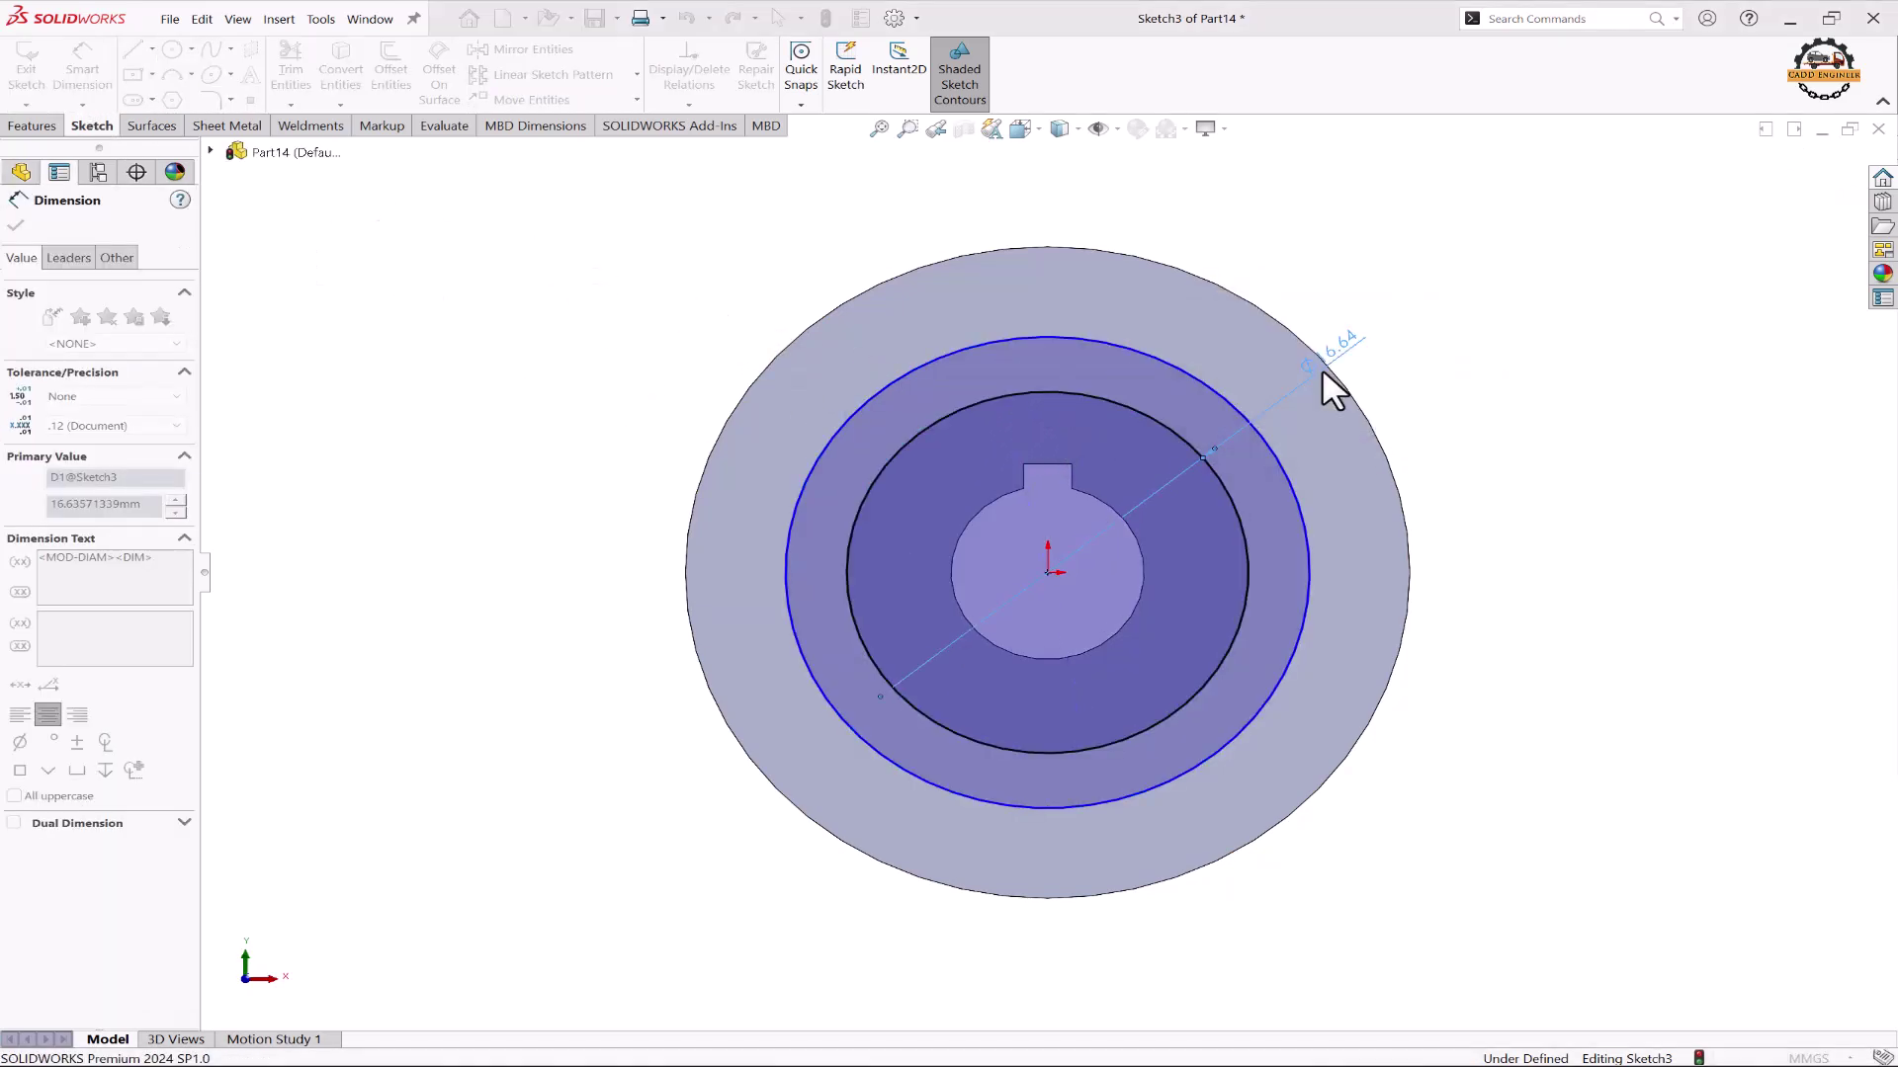
pyautogui.click(1288, 477)
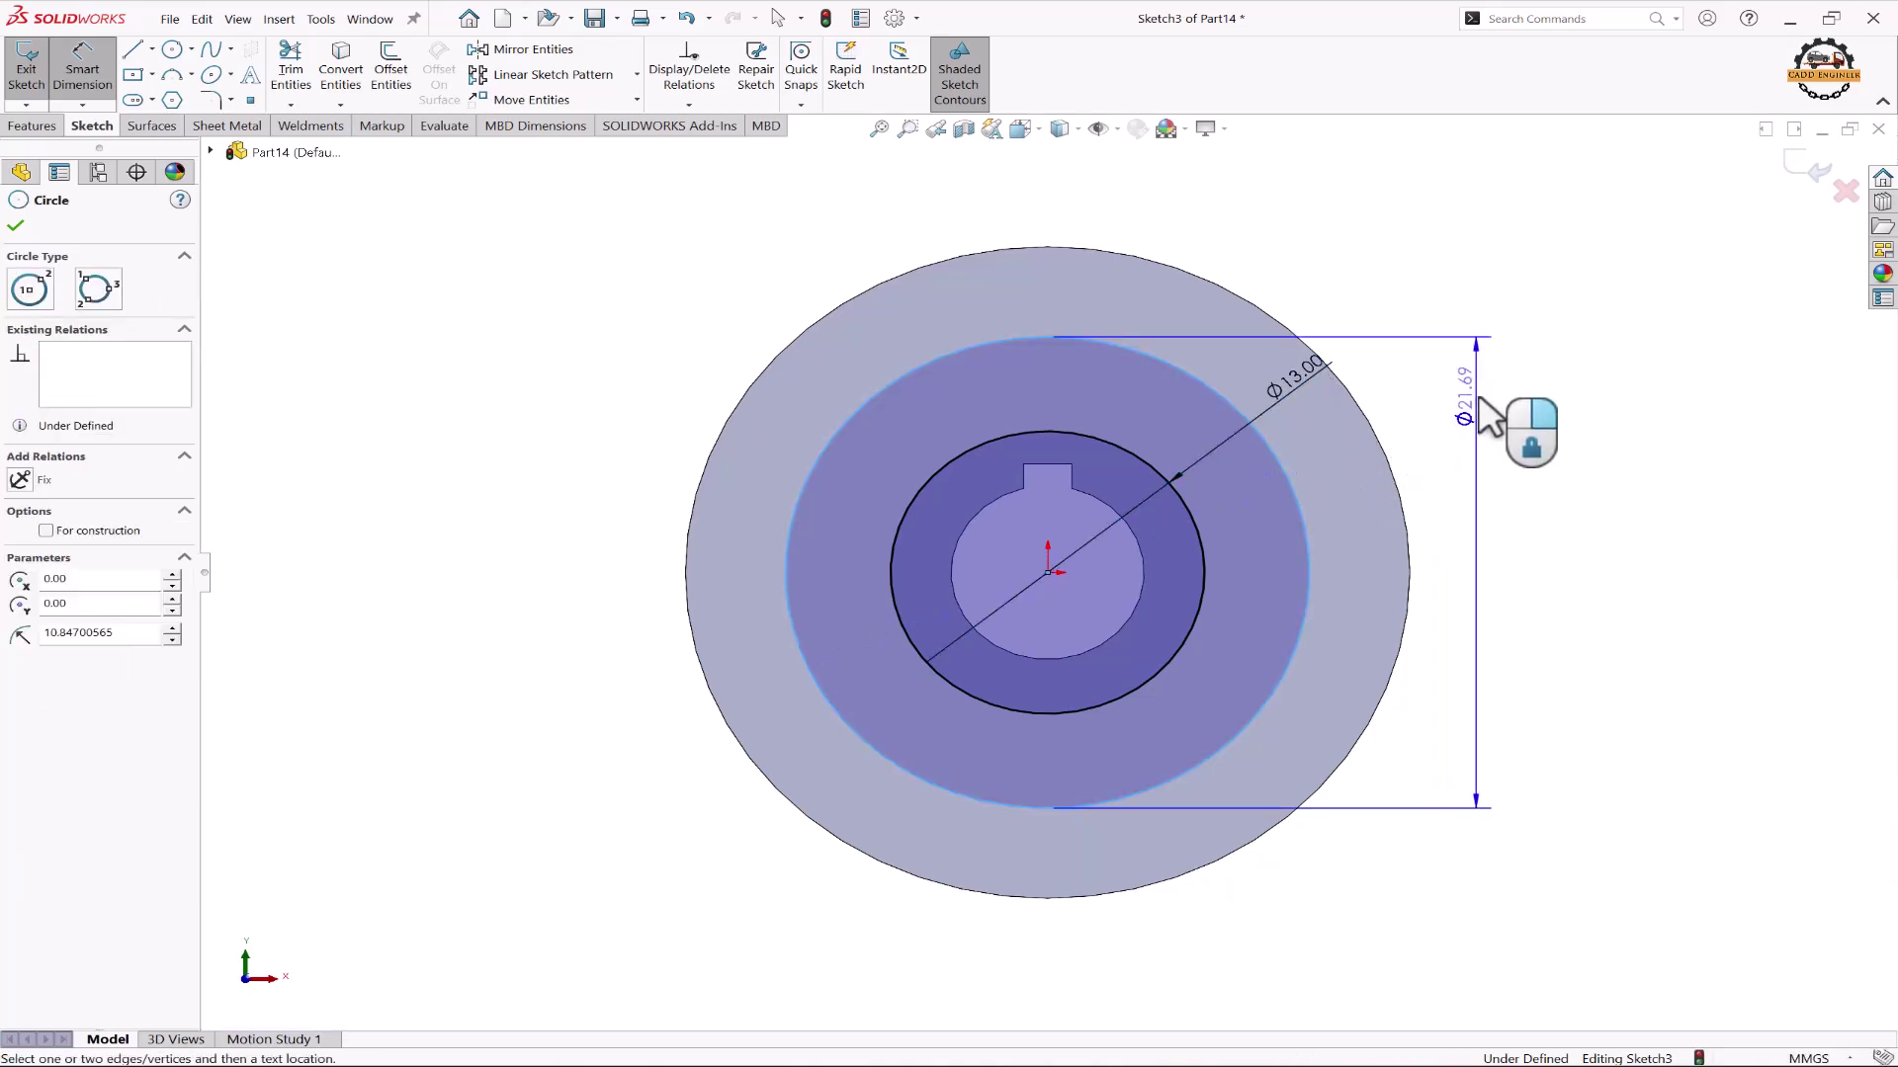
pyautogui.click(1475, 405)
pyautogui.write('23')
pyautogui.press('Return')
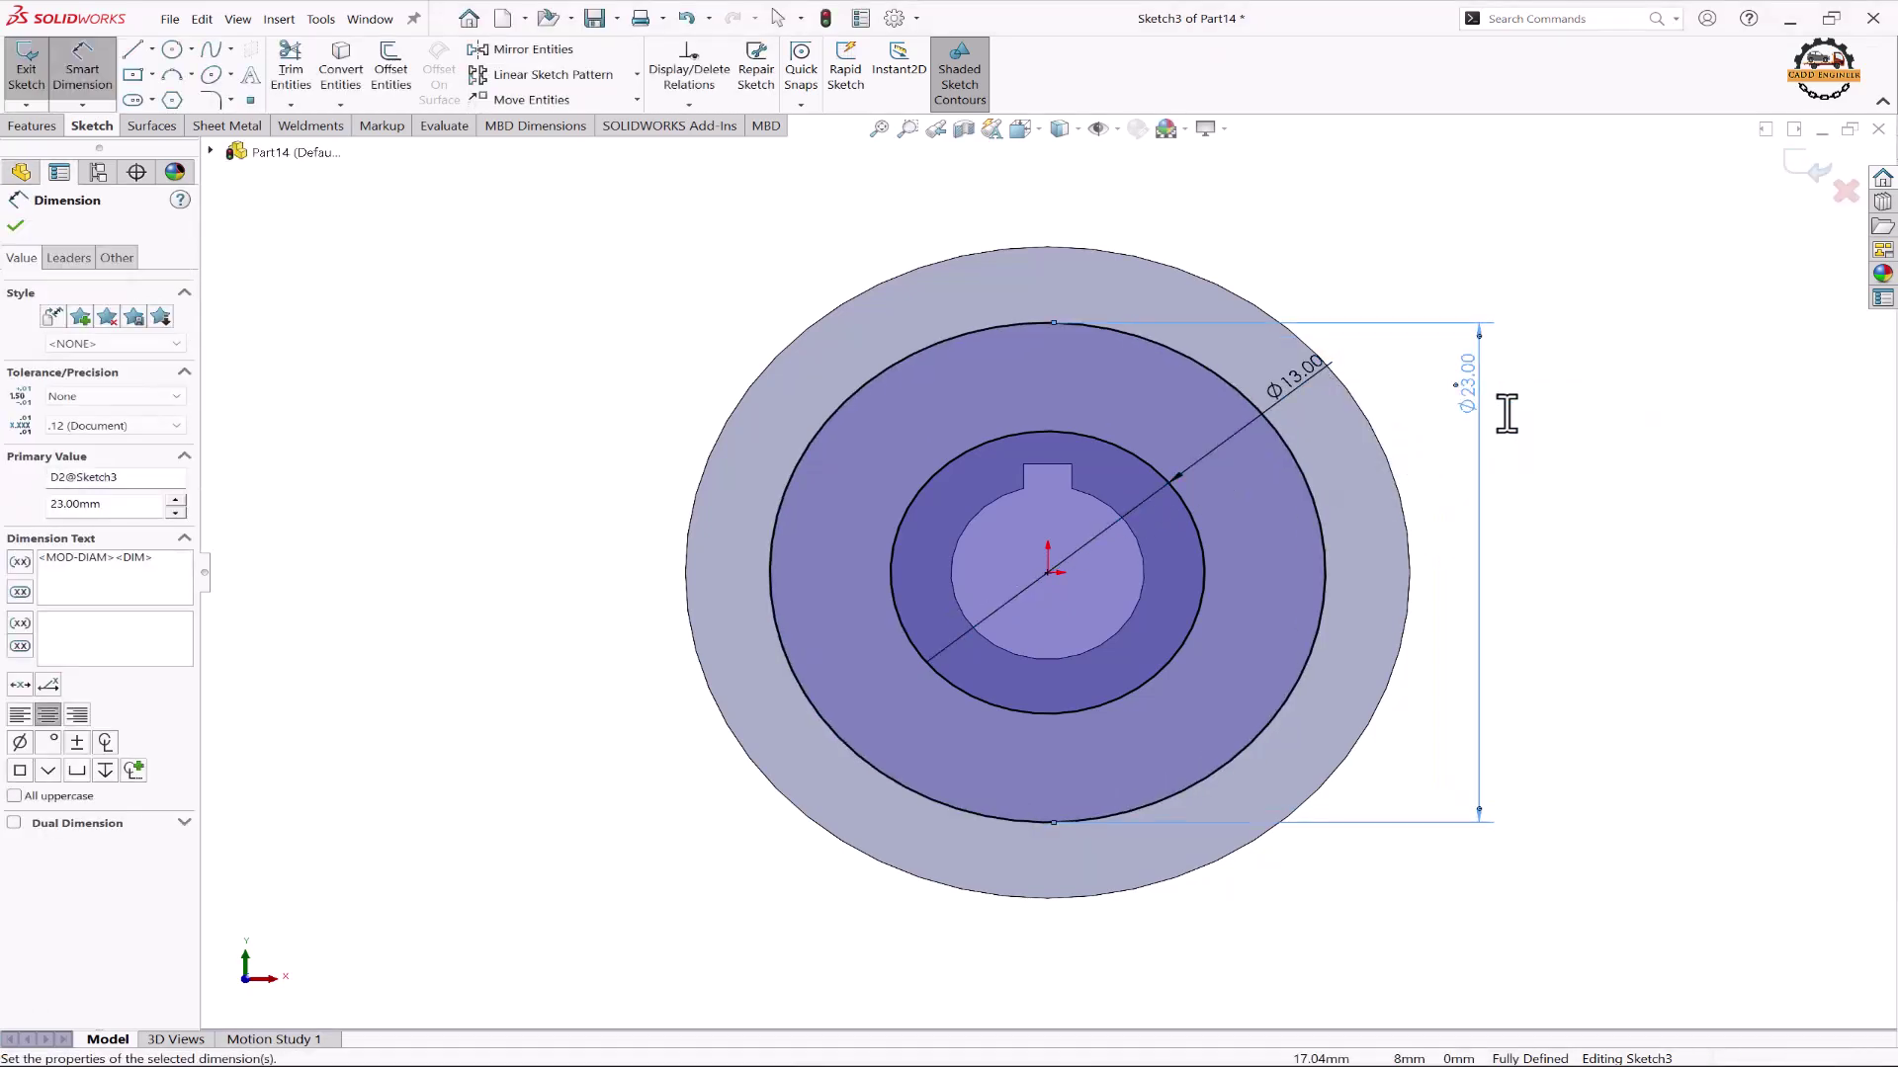
pyautogui.click(1807, 170)
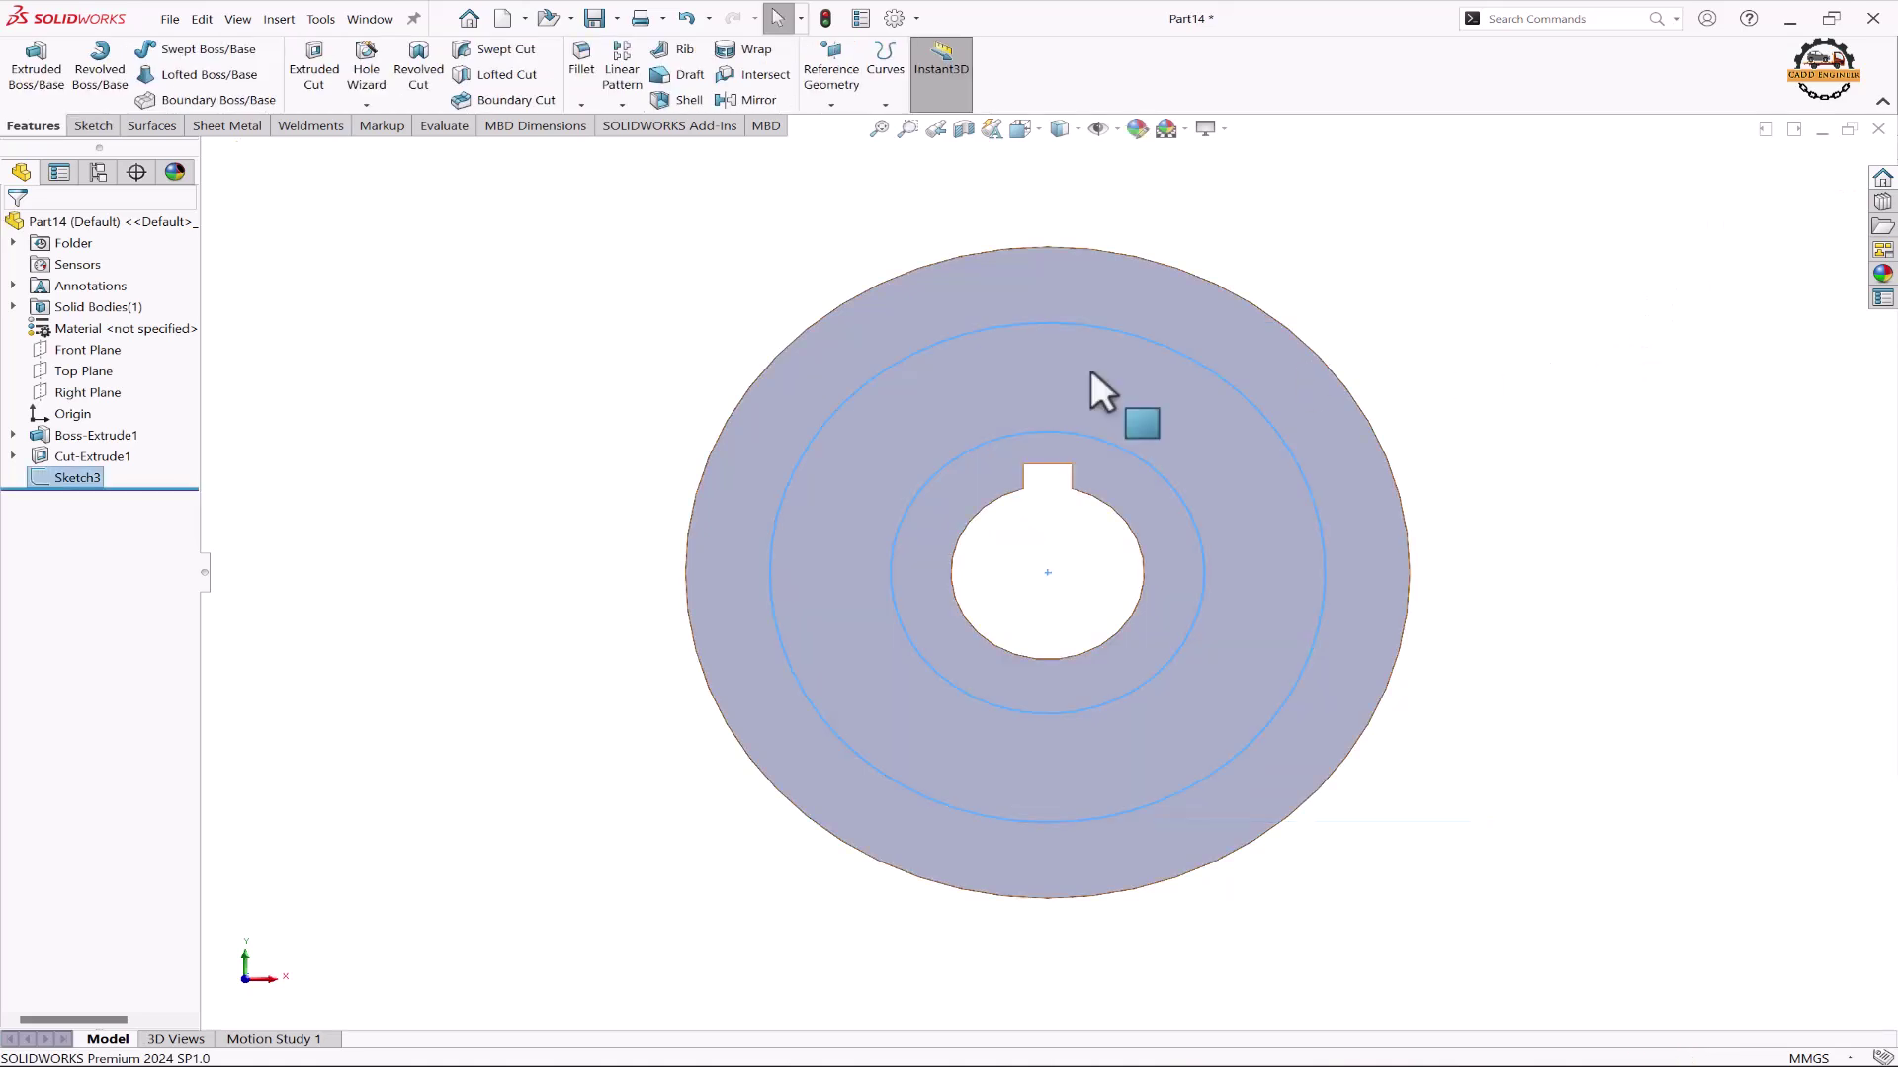
# Step: Cut the ring between the Ø13 and Ø23 circles 3 mm deep with a Blind extruded cut
pyautogui.click(315, 68)
pyautogui.moveTo(534, 392); pyautogui.dragTo(485, 312, button='middle')
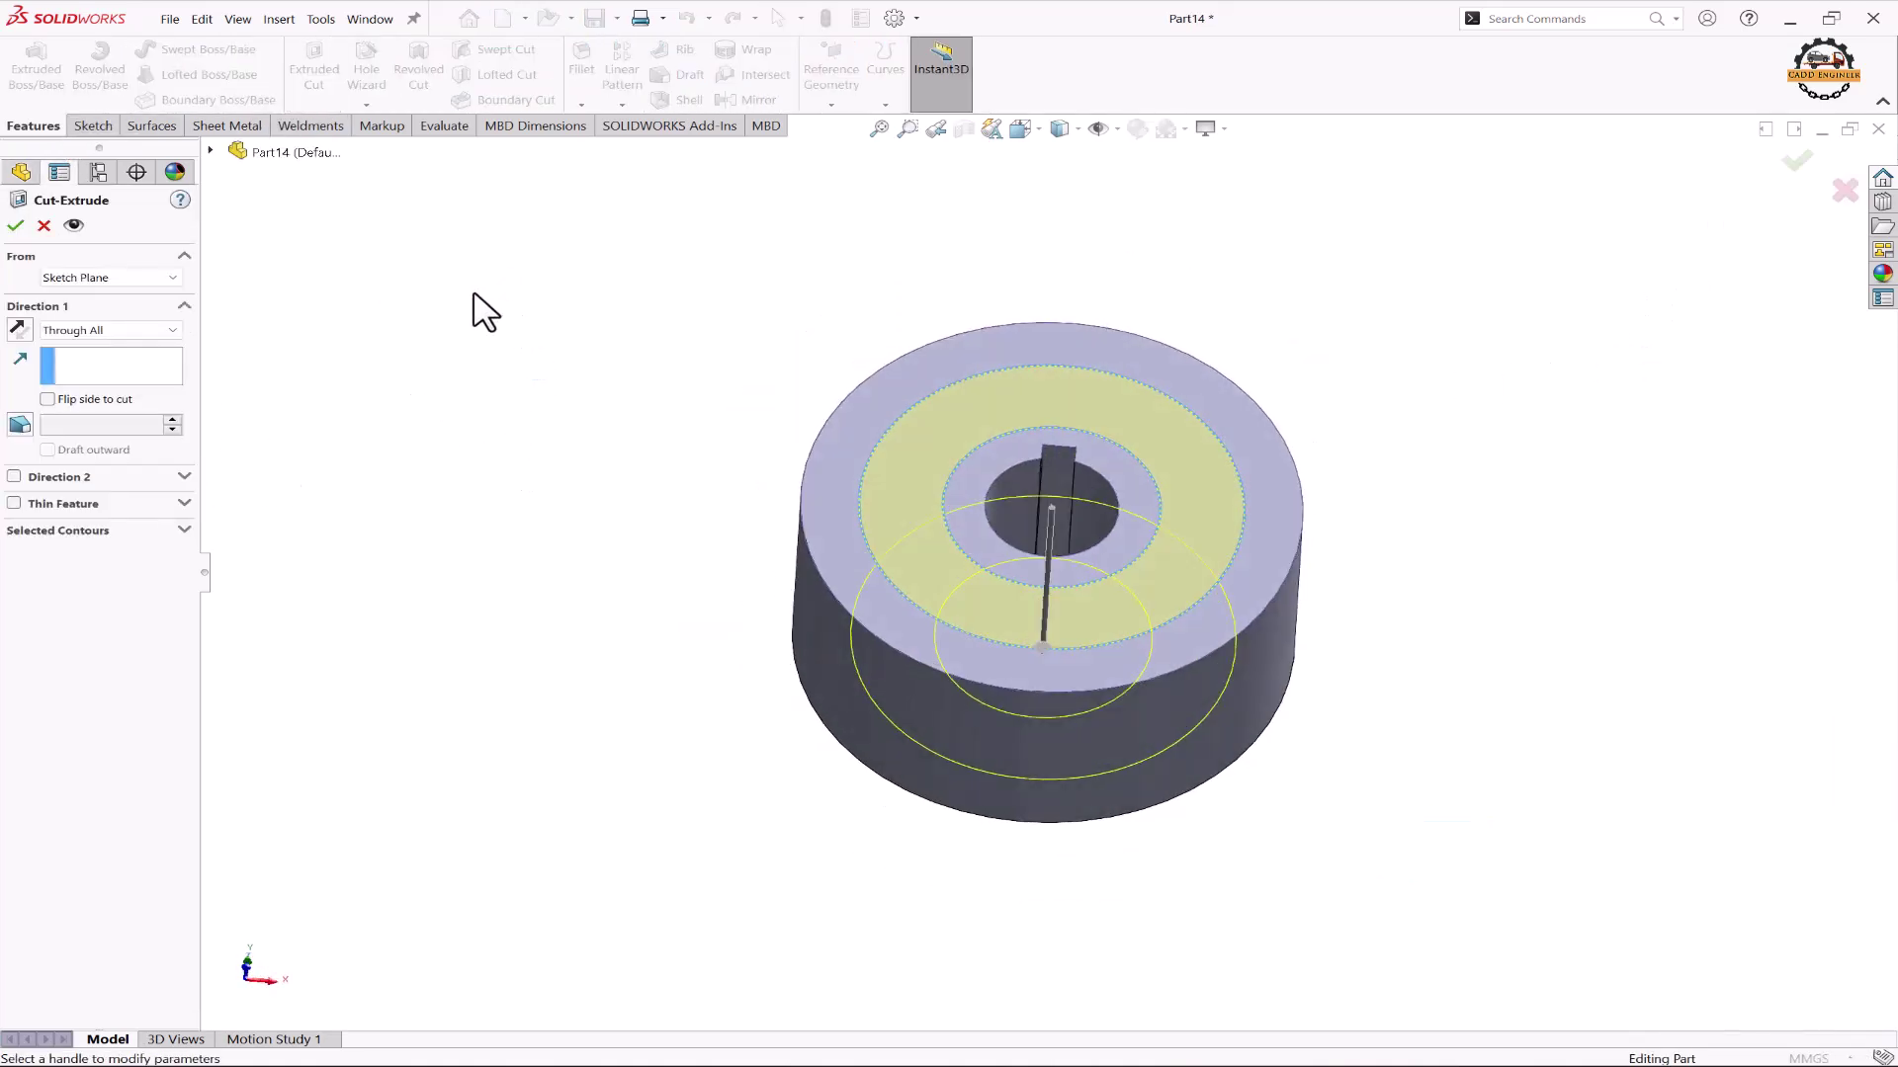
pyautogui.click(111, 331)
pyautogui.click(111, 346)
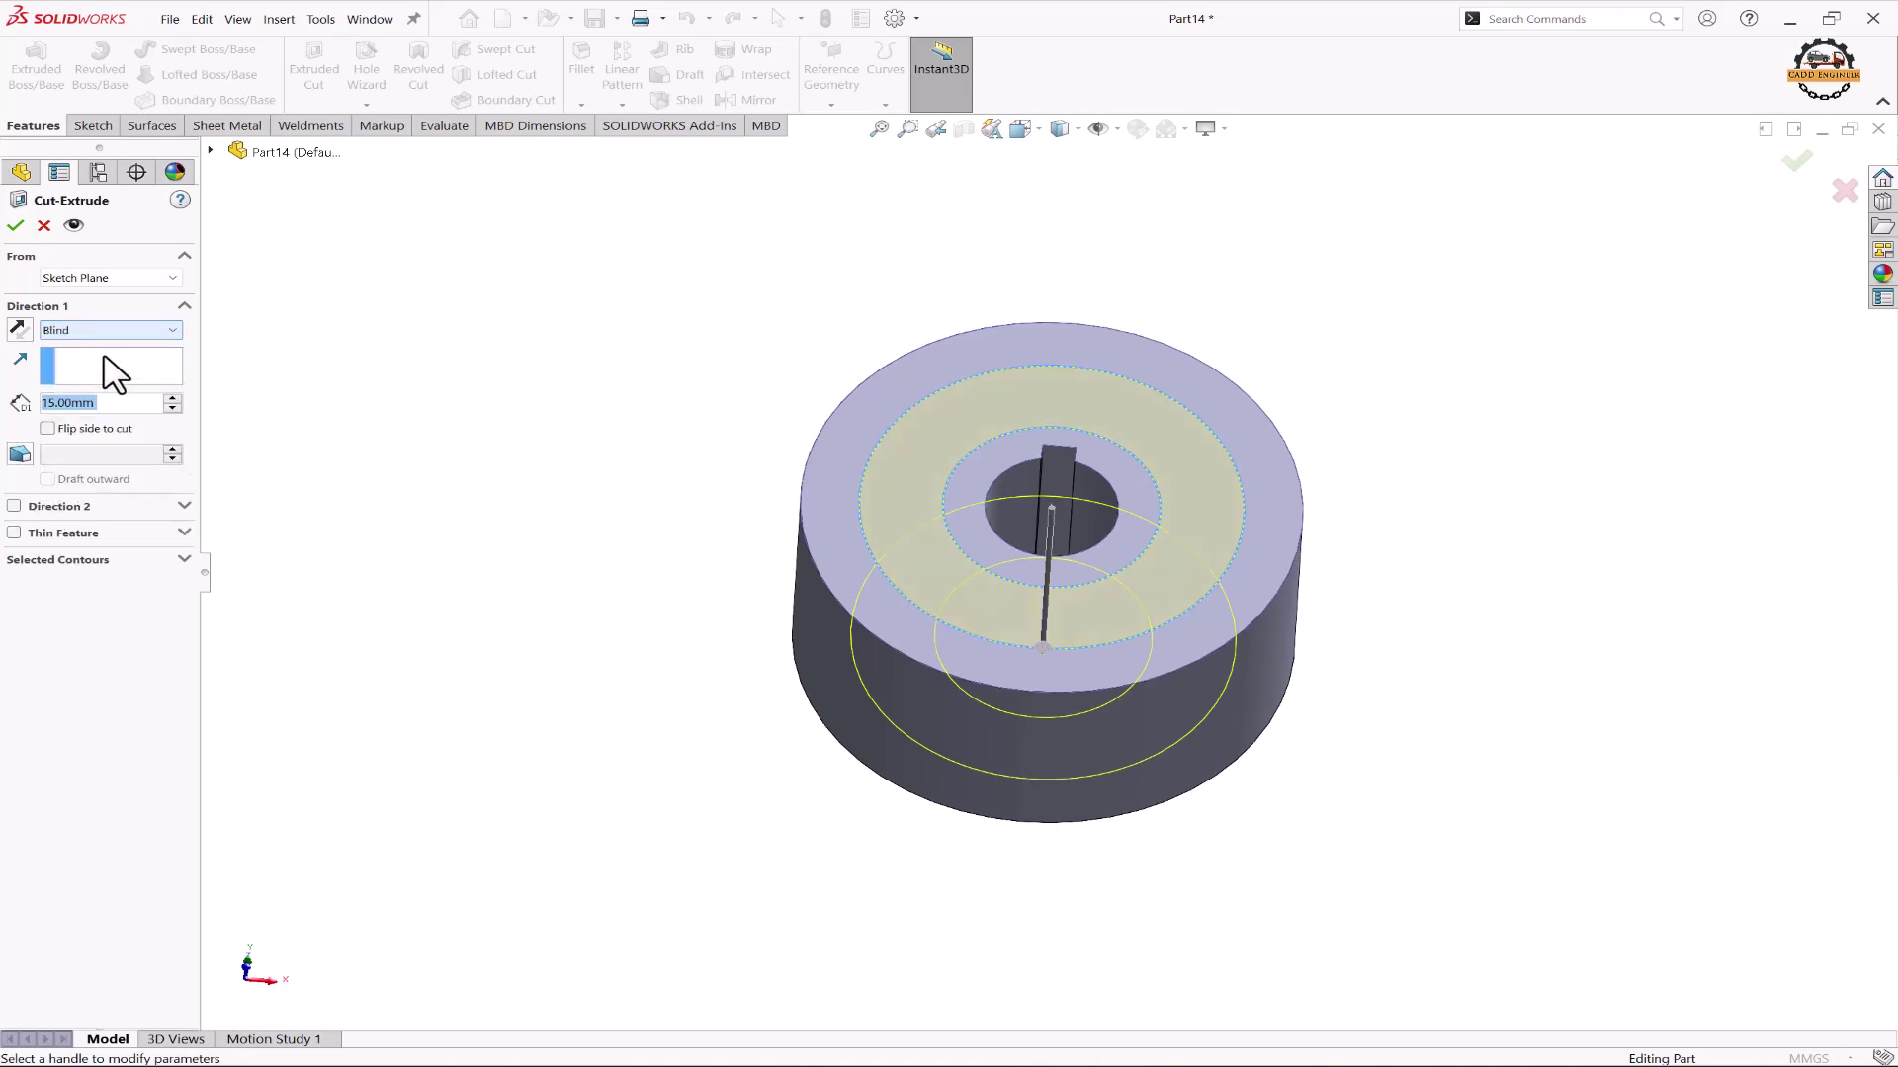
pyautogui.write('3')
pyautogui.press('Return')
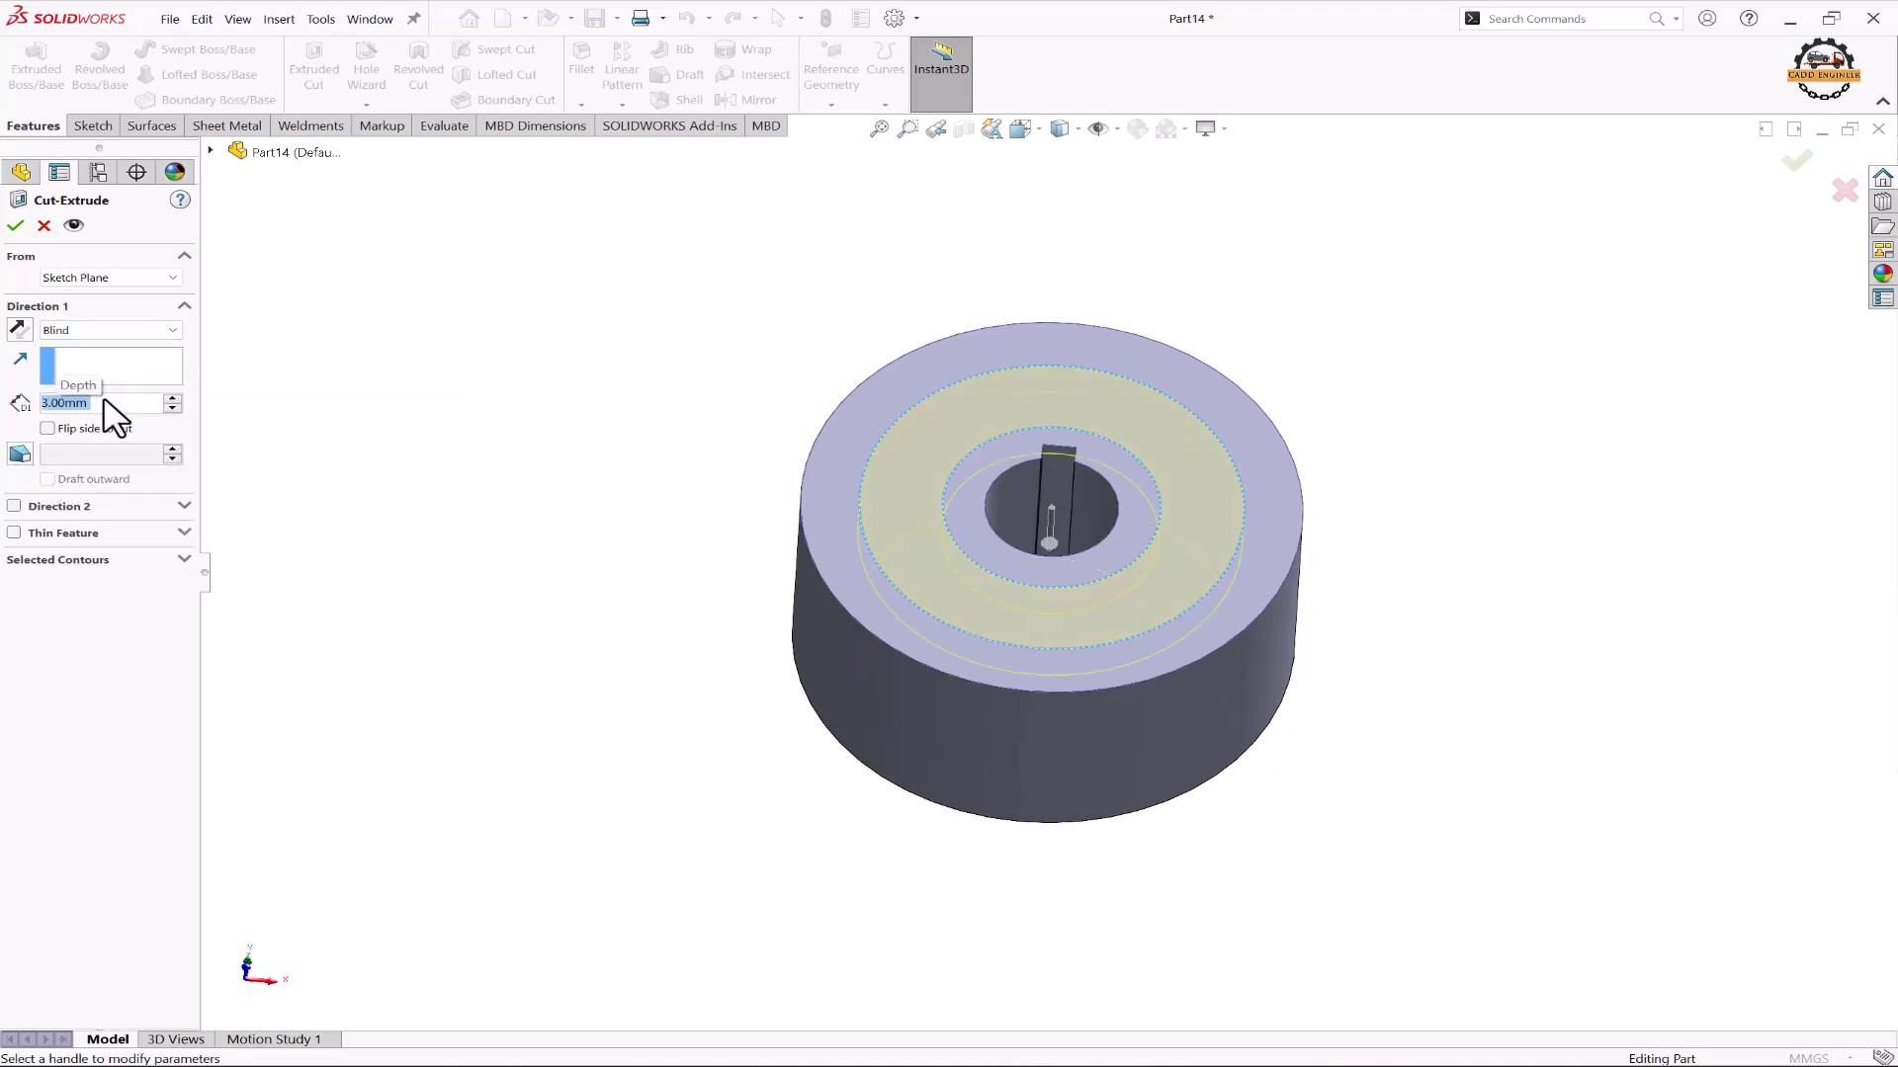
pyautogui.moveTo(373, 326); pyautogui.dragTo(531, 527, button='middle')
pyautogui.click(91, 478)
pyautogui.moveTo(347, 428)
pyautogui.mouseDown(button='middle')
pyautogui.moveTo(441, 516)
pyautogui.moveTo(500, 458)
pyautogui.moveTo(491, 494)
pyautogui.moveTo(486, 460)
pyautogui.mouseUp(button='middle')
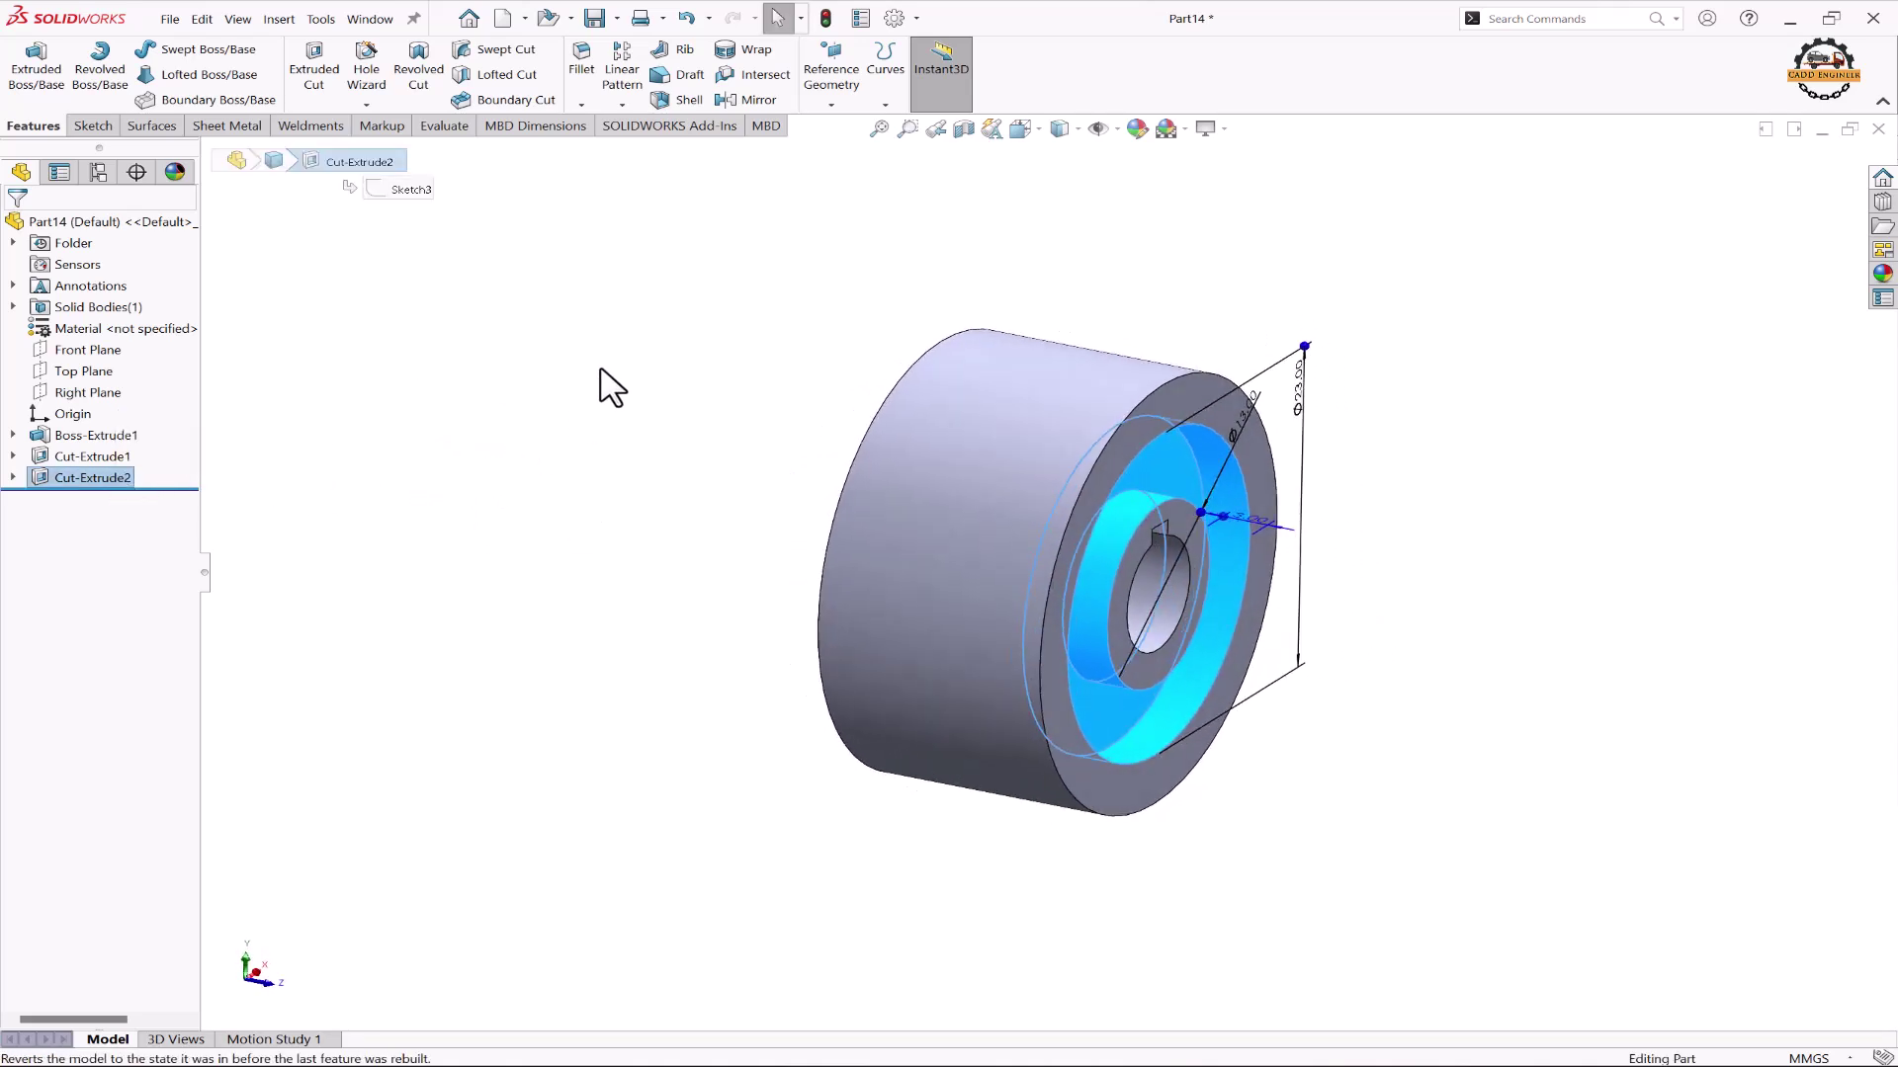
# Step: Mirror Cut-Extrude2 about the Front Plane to recess the opposite face
pyautogui.click(744, 101)
pyautogui.moveTo(593, 305)
pyautogui.mouseDown(button='middle')
pyautogui.moveTo(613, 309)
pyautogui.moveTo(605, 326)
pyautogui.mouseUp(button='middle')
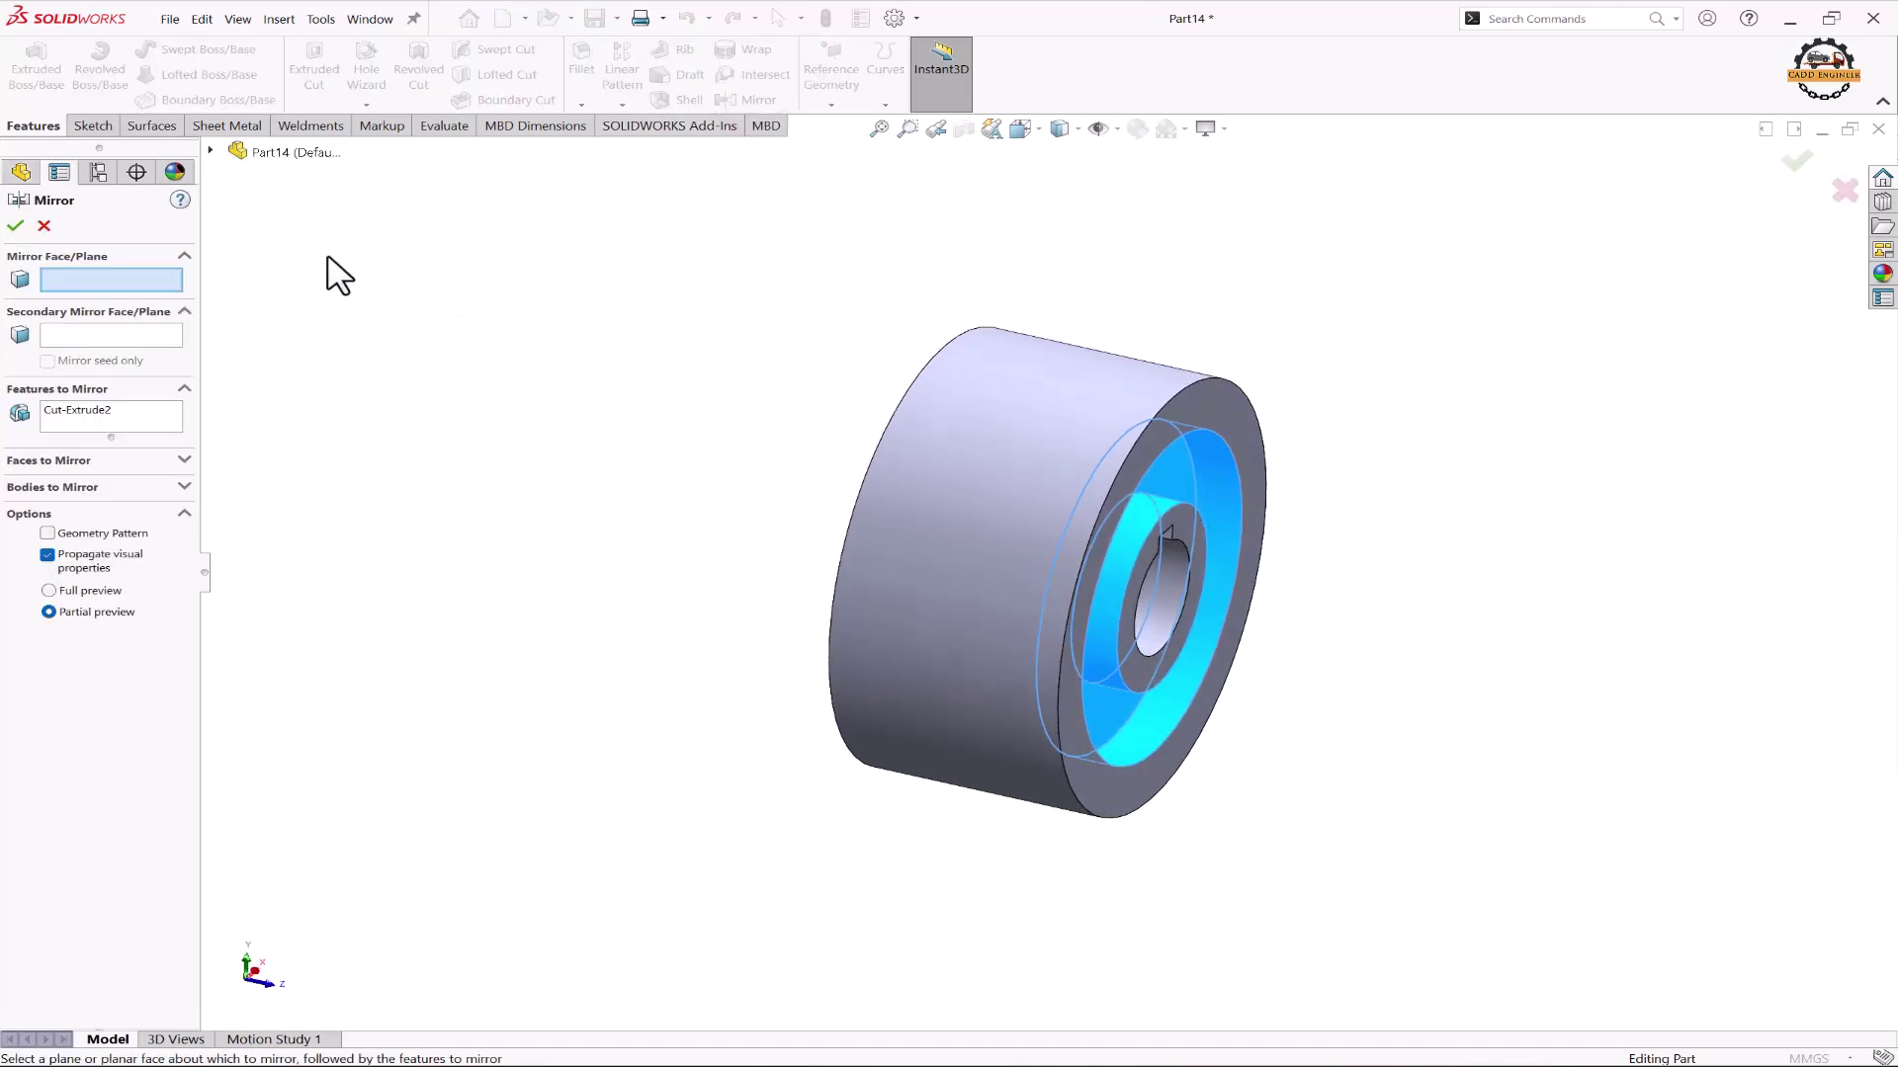
pyautogui.click(211, 151)
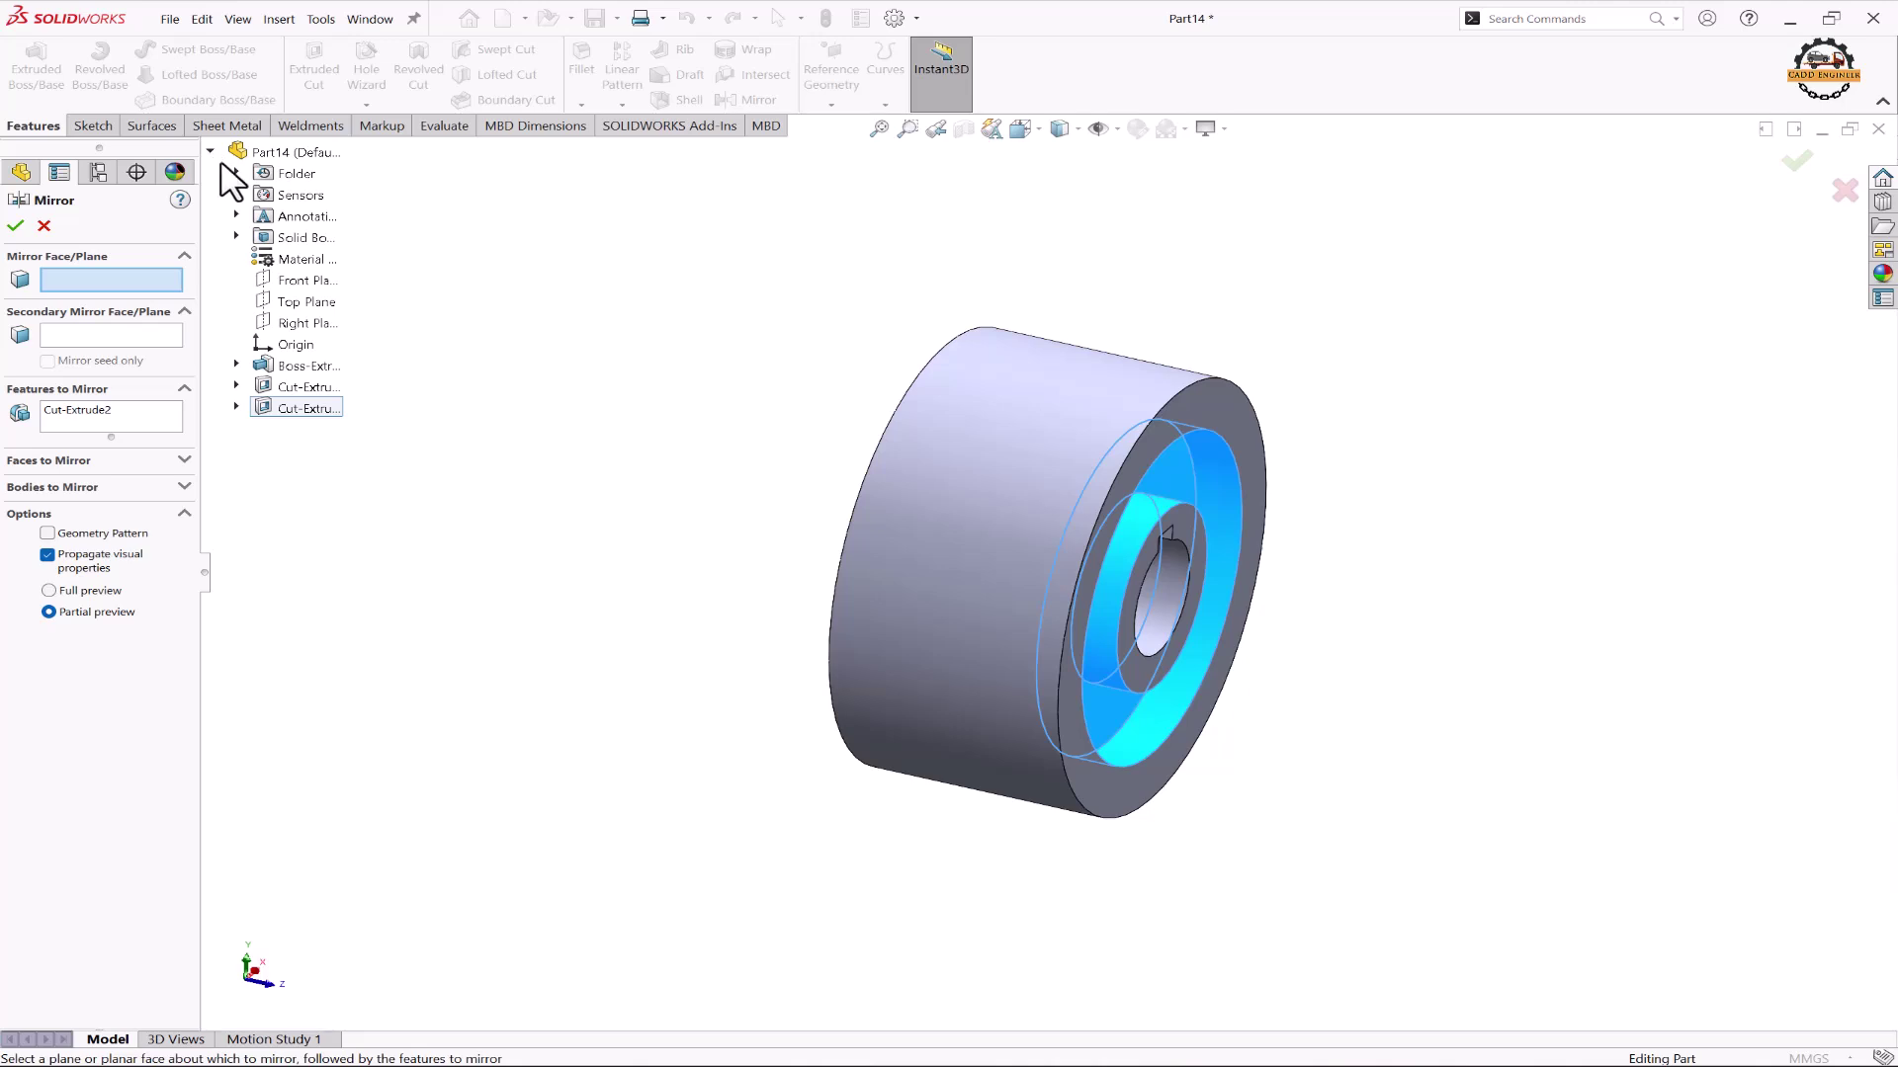
pyautogui.click(294, 287)
pyautogui.moveTo(487, 364); pyautogui.dragTo(635, 325, button='middle')
pyautogui.click(15, 225)
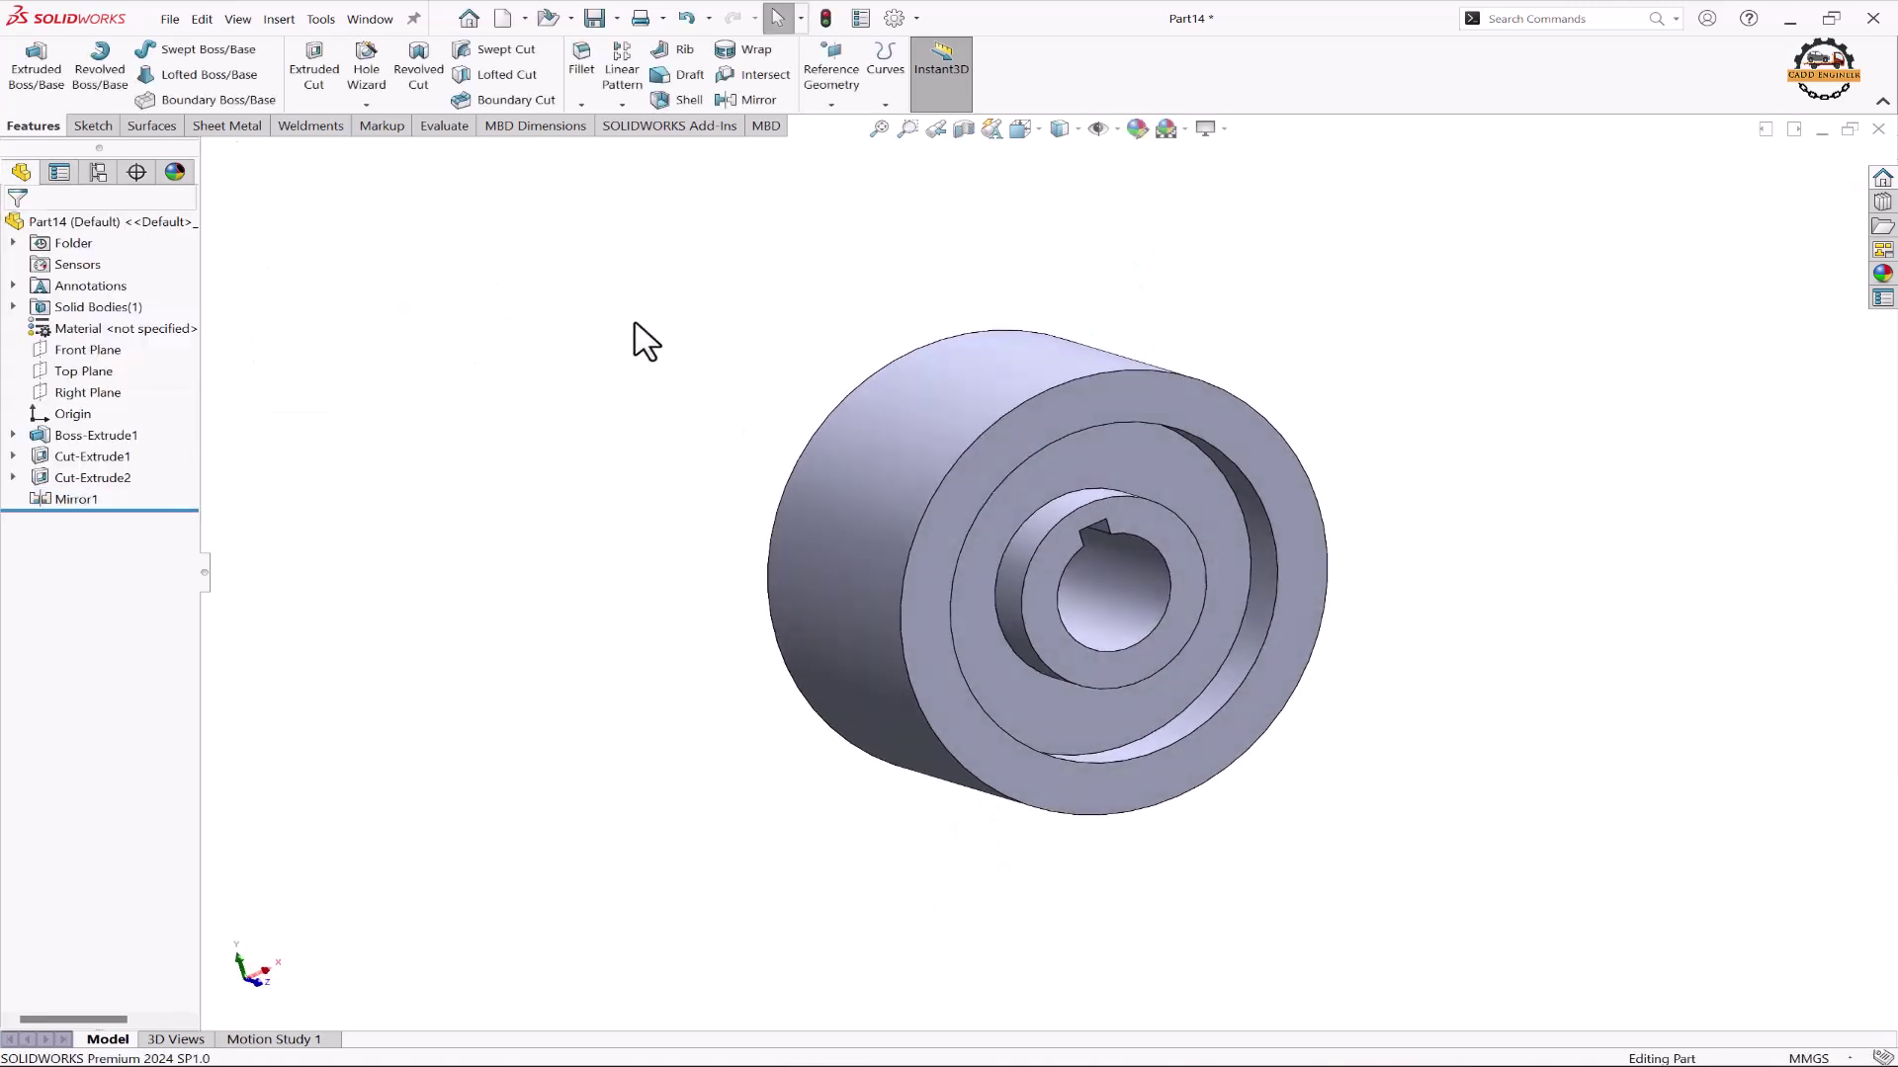
pyautogui.click(1081, 395)
pyautogui.click(1156, 367)
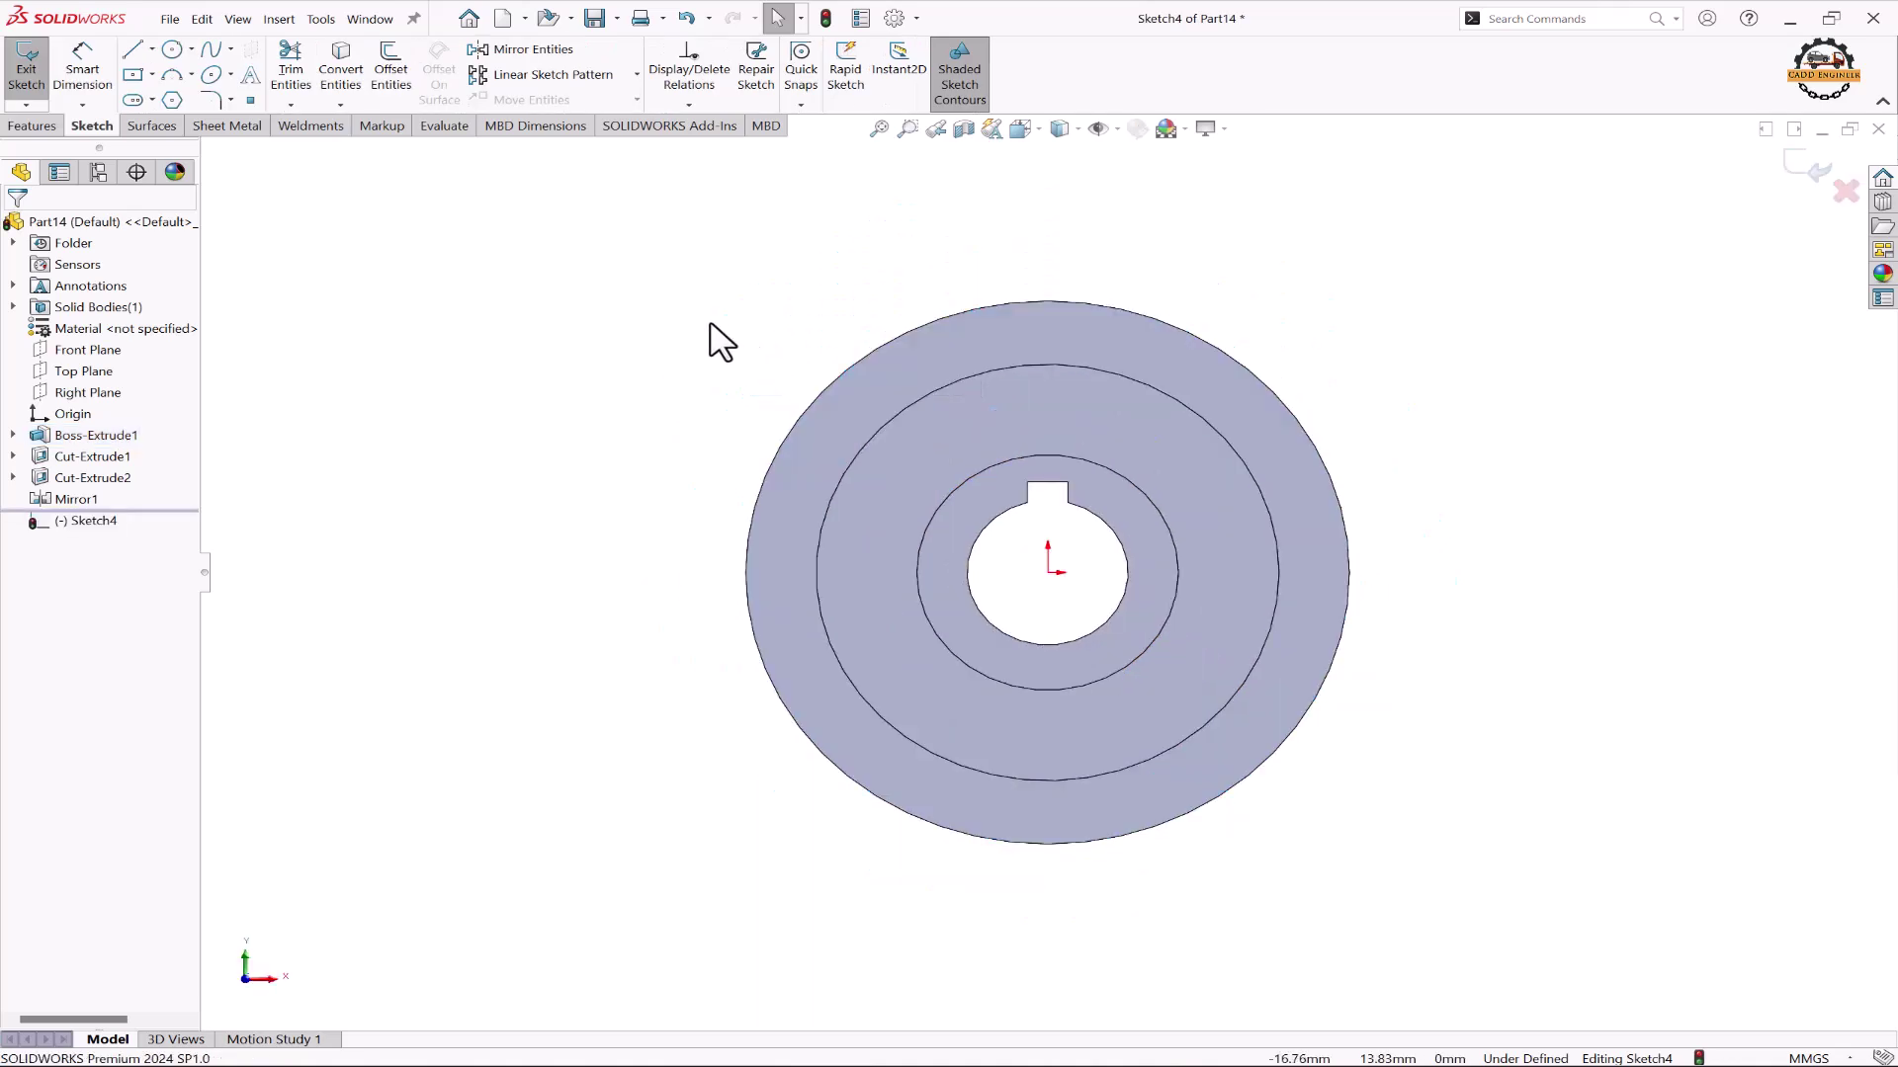
# Step: Draw a vertical centerline from the bore centre up to the outer circle's top
pyautogui.click(151, 49)
pyautogui.click(173, 93)
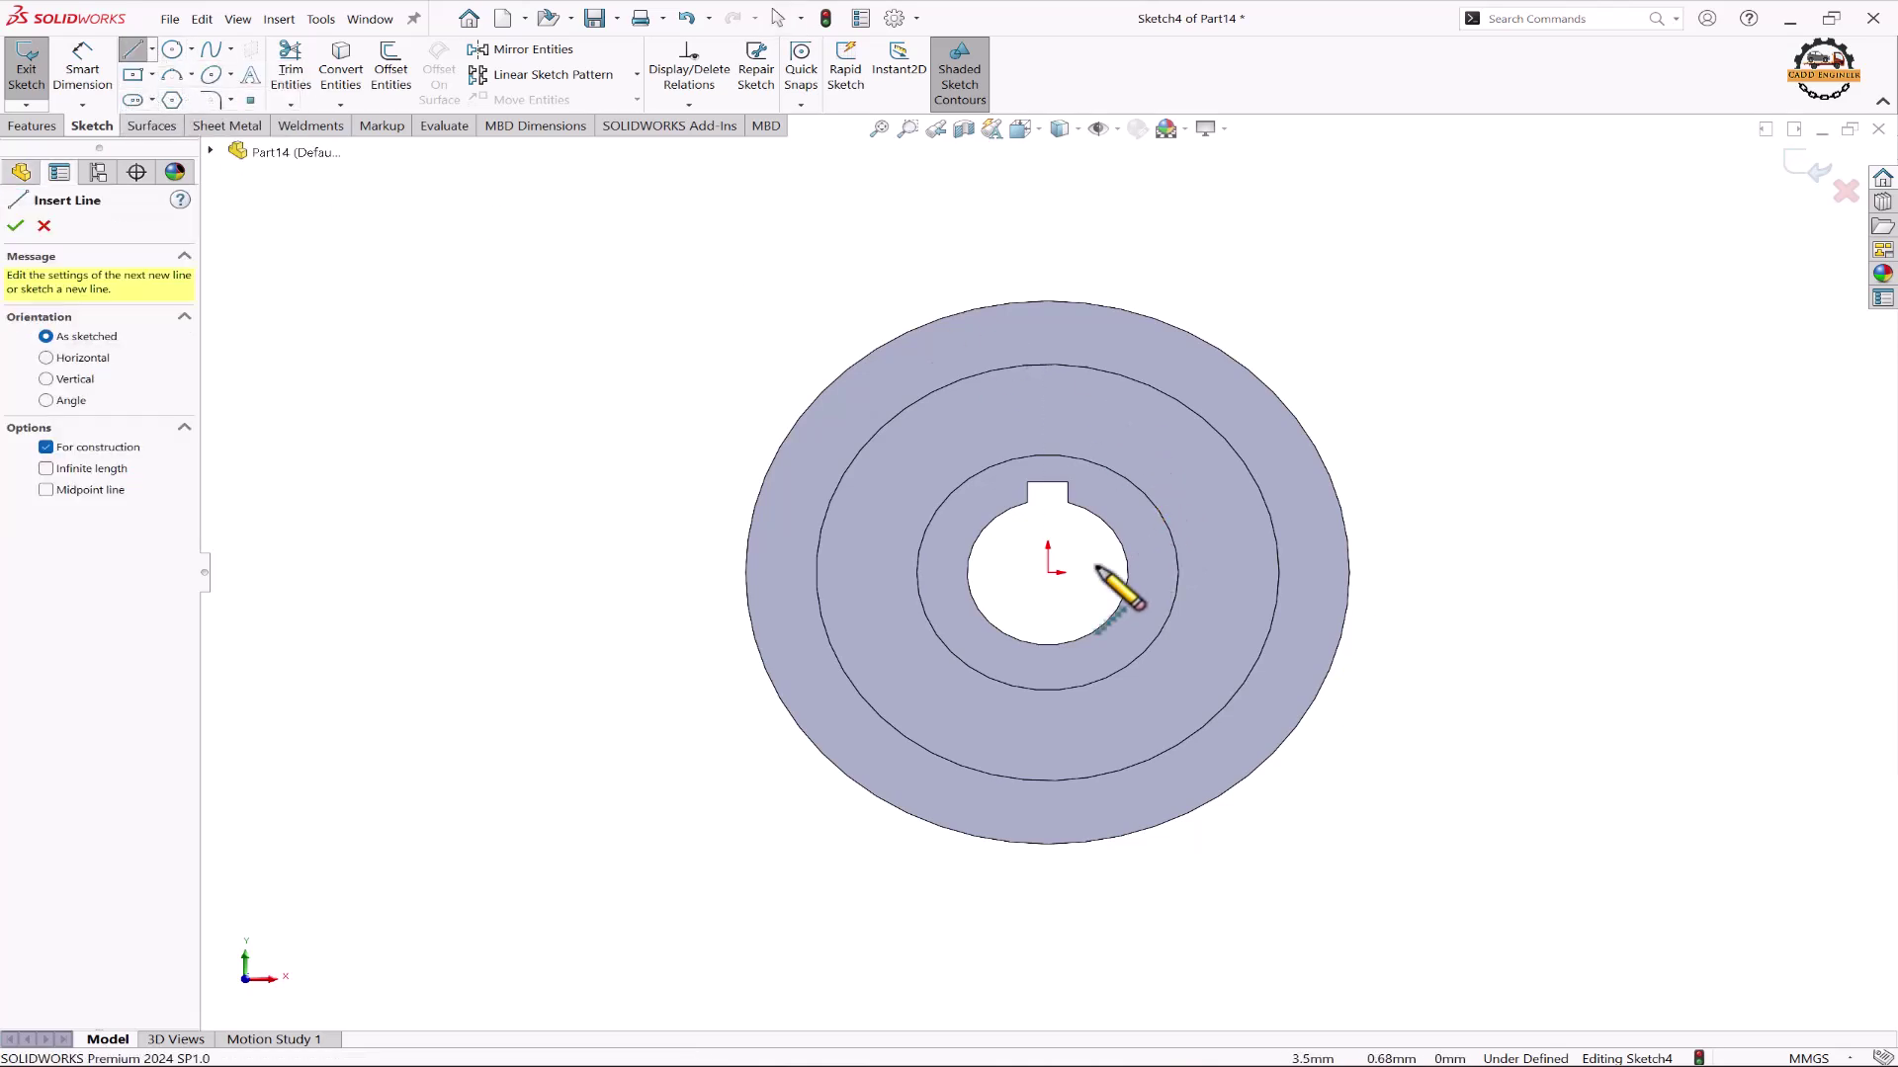
pyautogui.click(1049, 574)
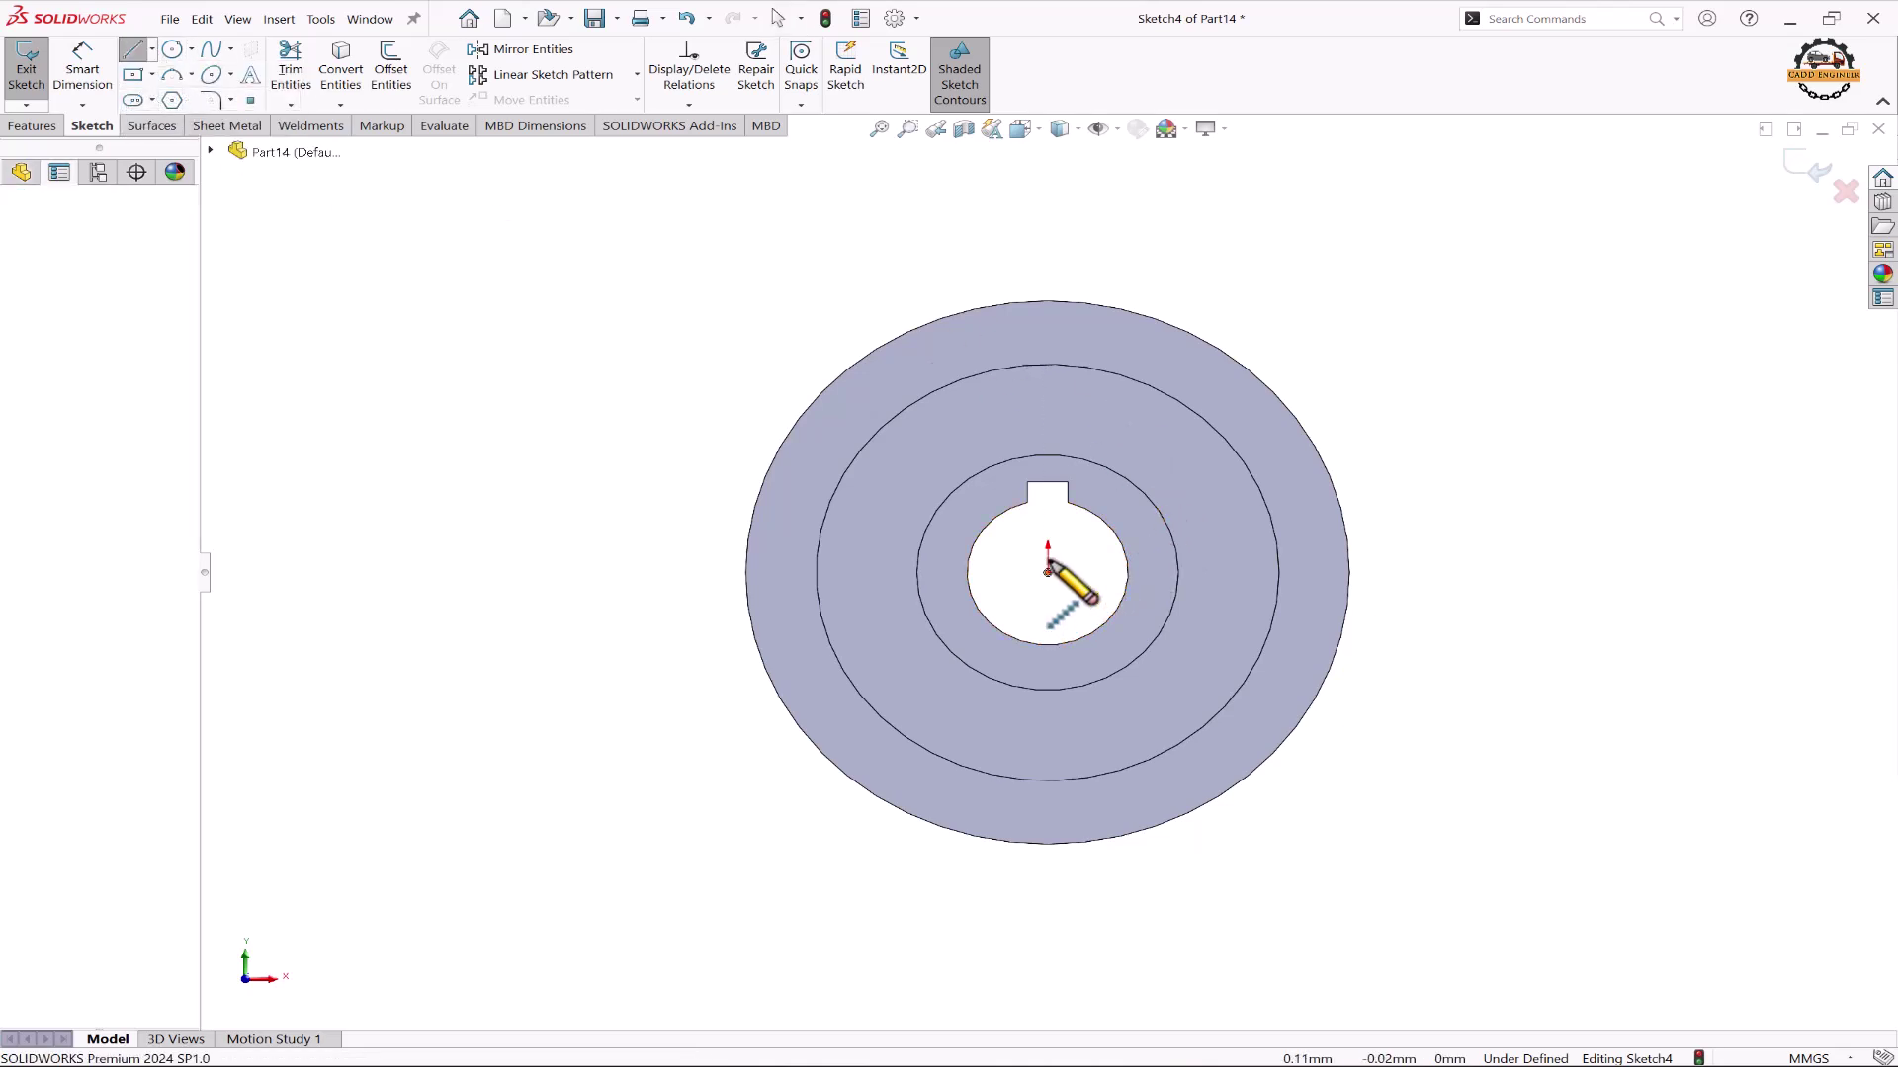
pyautogui.click(1048, 302)
pyautogui.press('Escape')
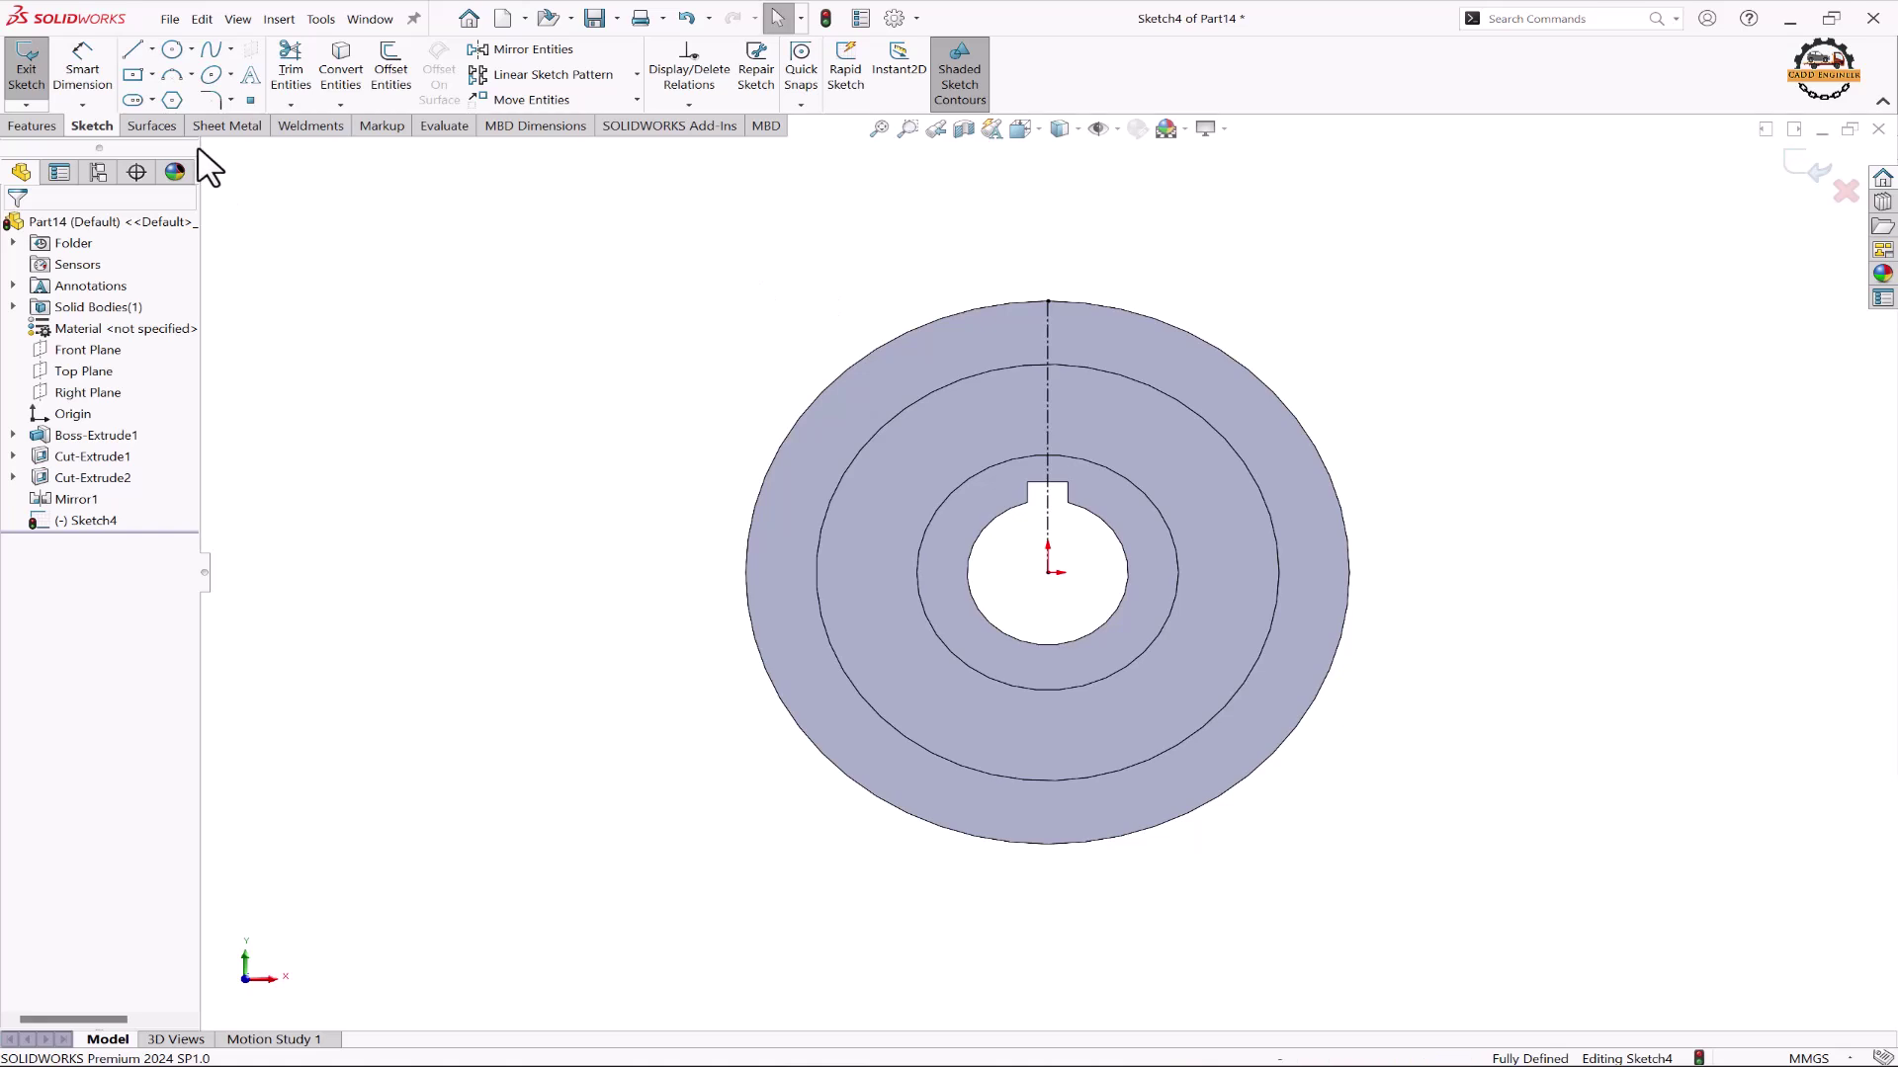
# Step: Add a 0.5 mm horizontal line starting on the centerline near its top
pyautogui.click(134, 52)
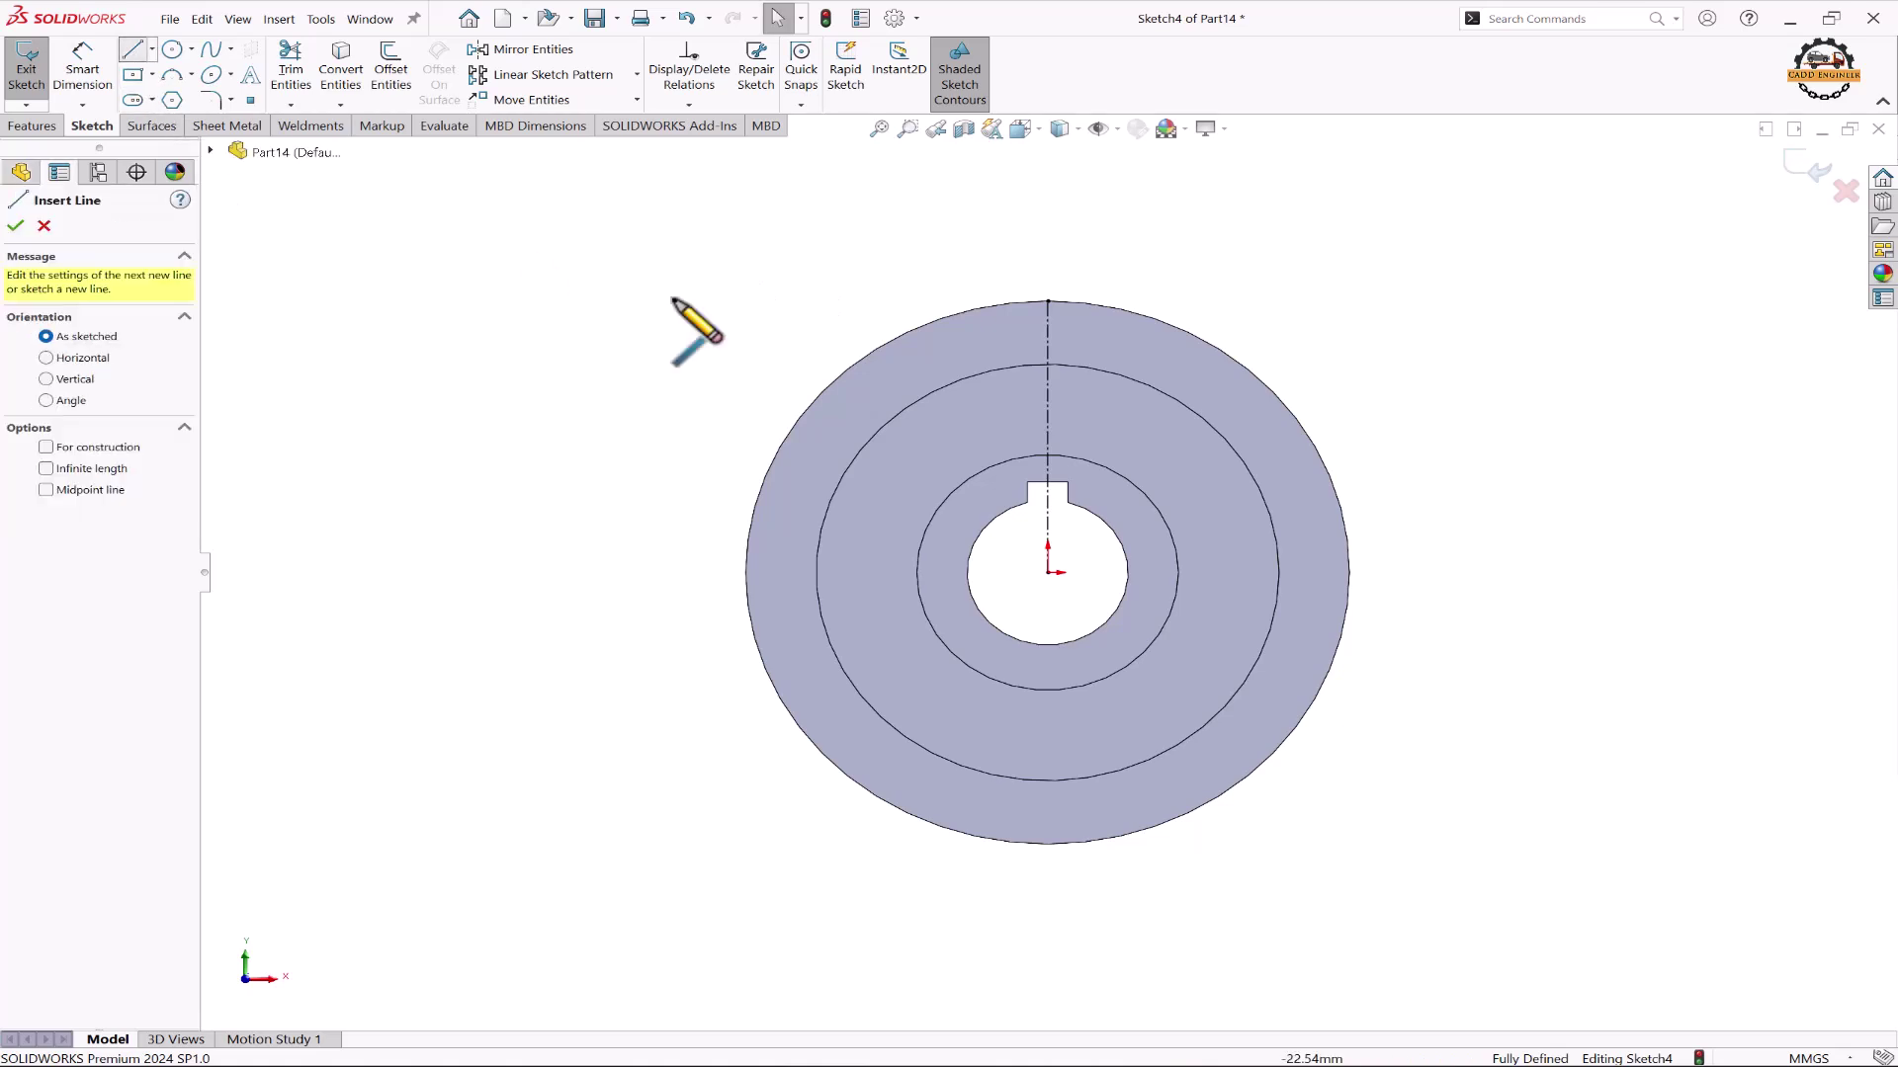
pyautogui.click(1047, 338)
pyautogui.click(1075, 338)
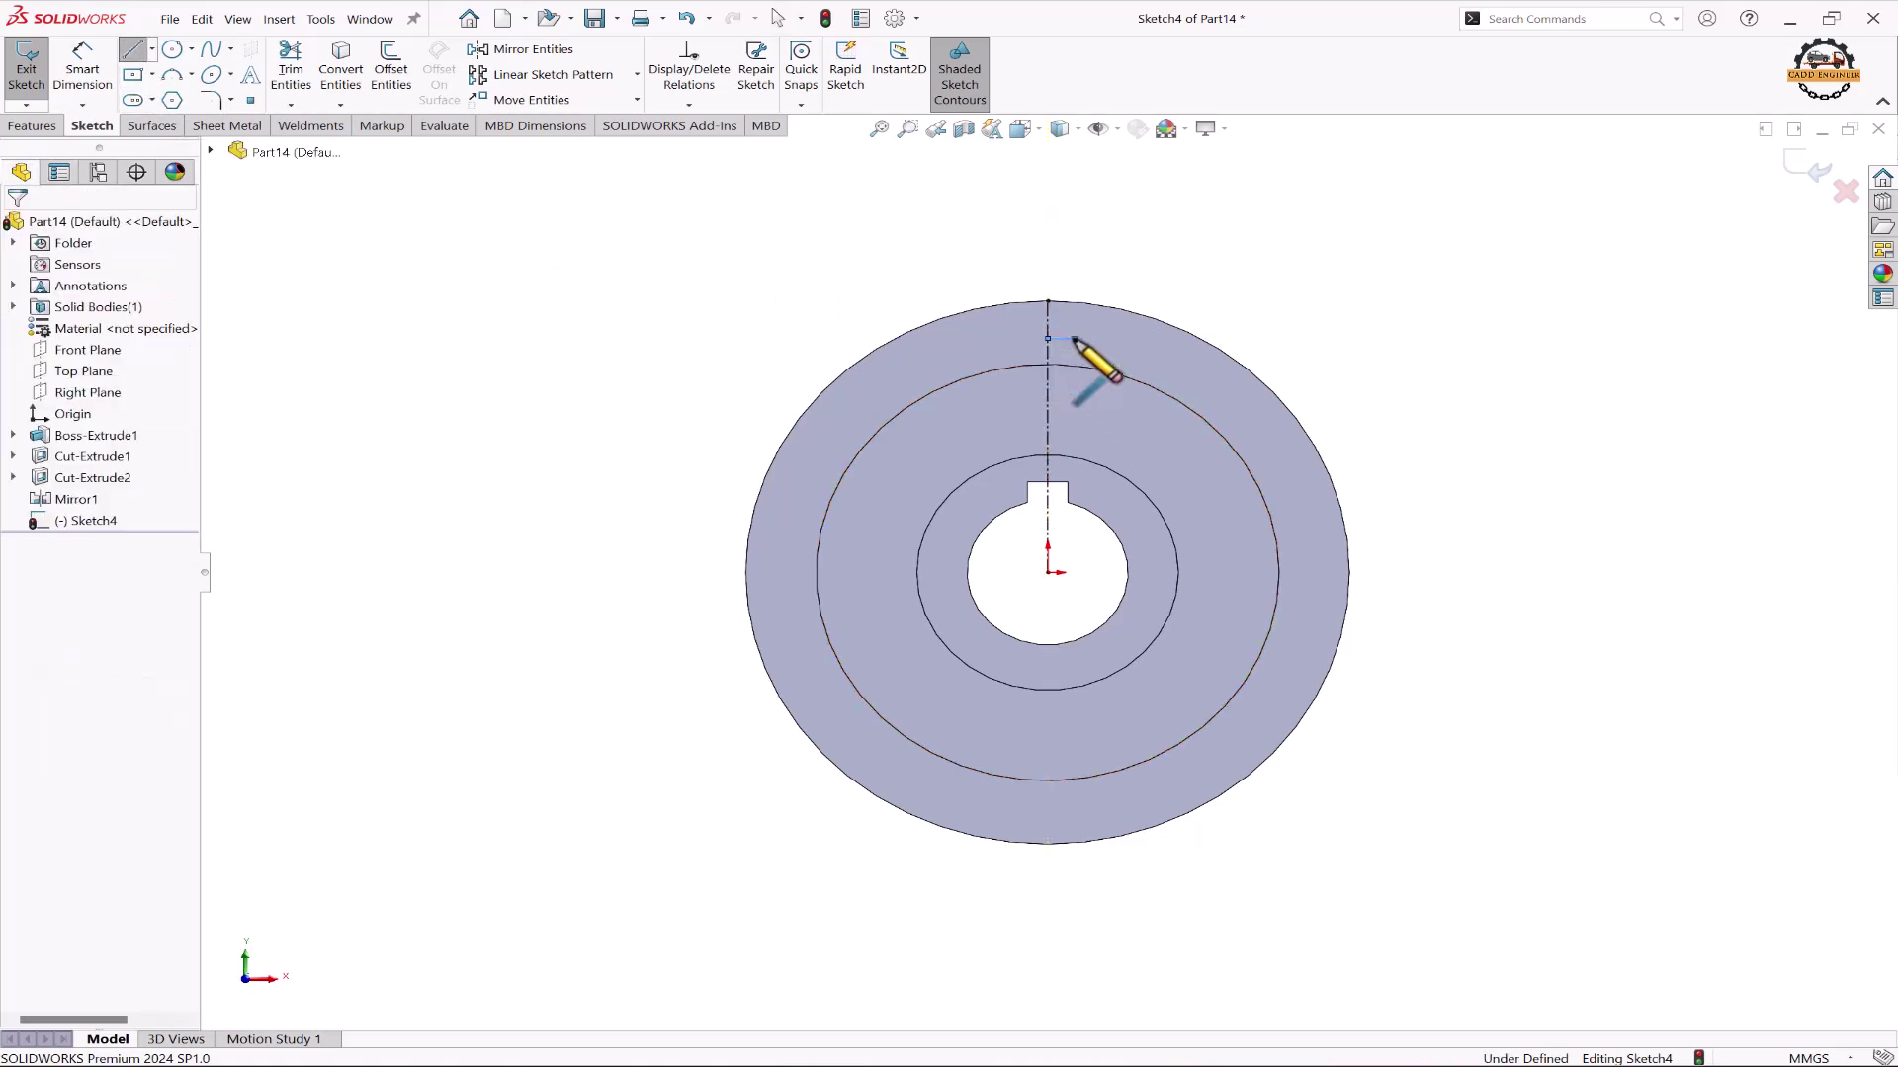
pyautogui.press('Escape')
pyautogui.click(94, 83)
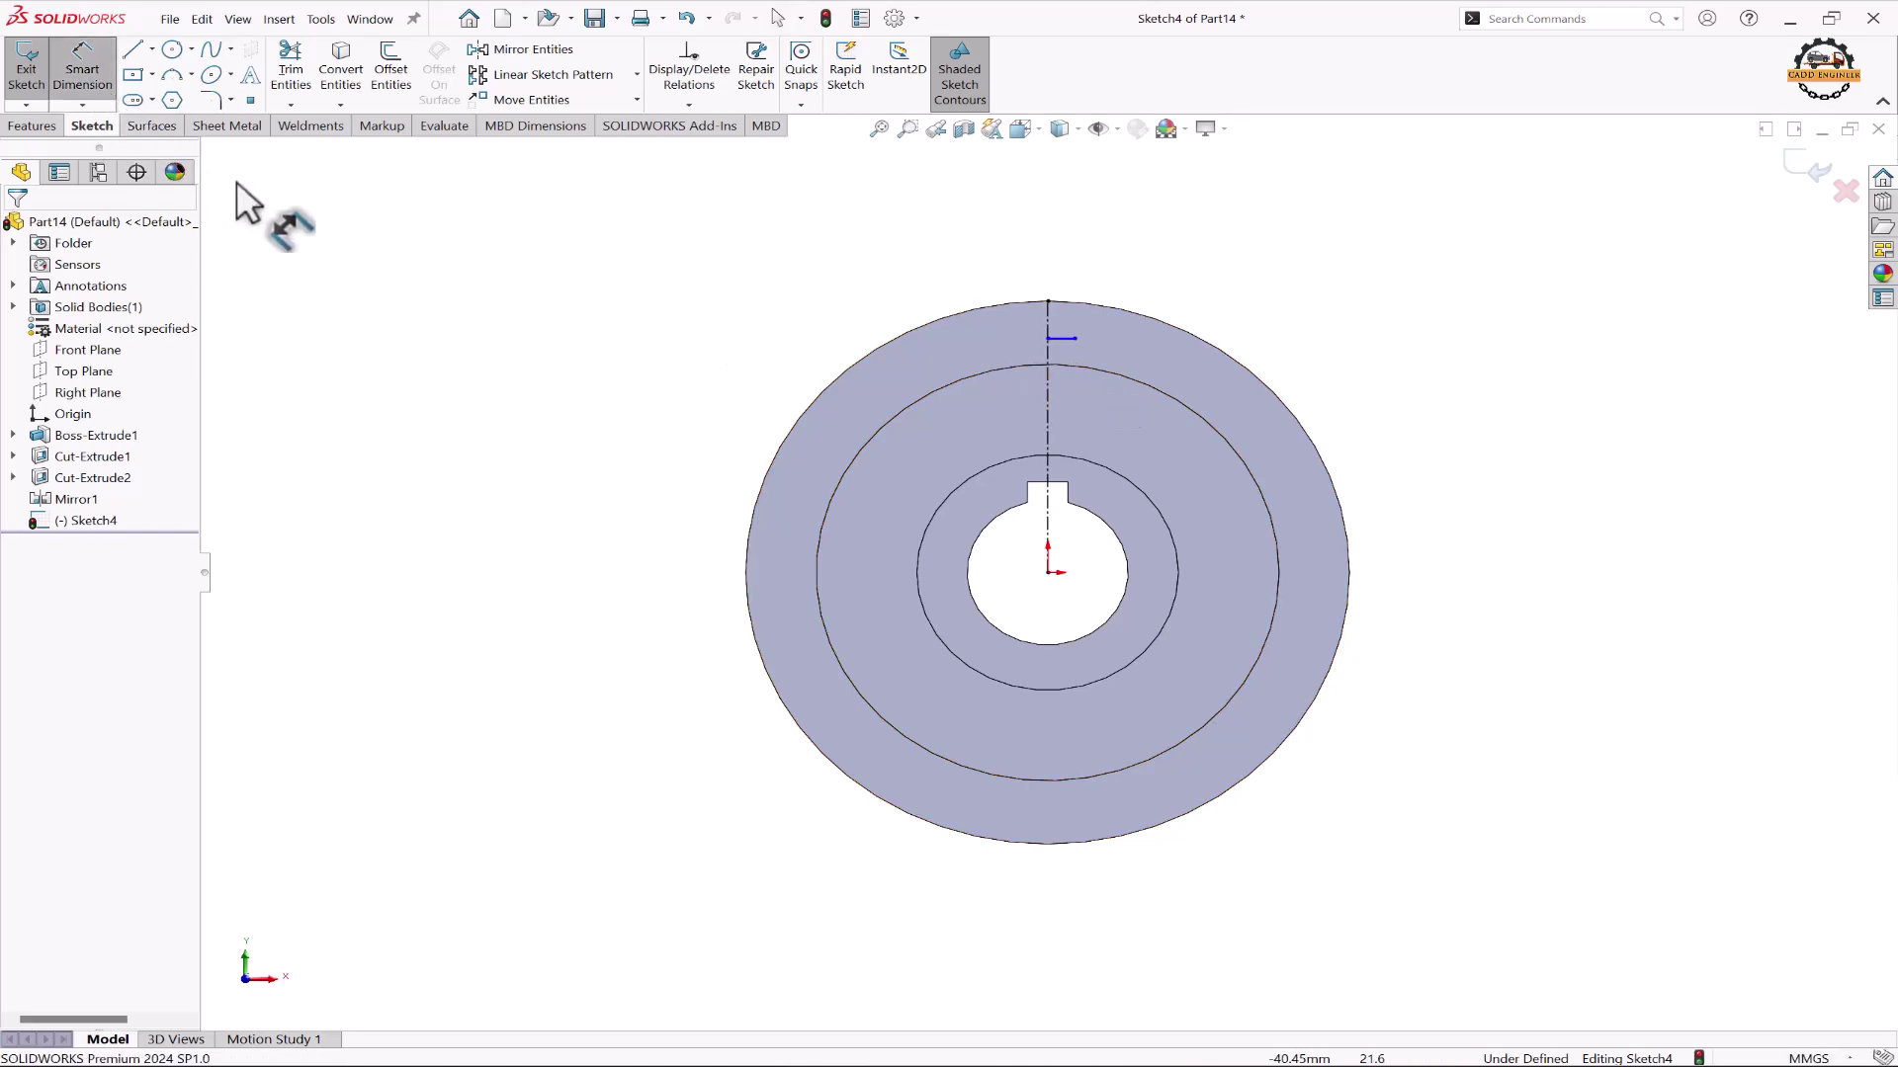
pyautogui.click(1049, 337)
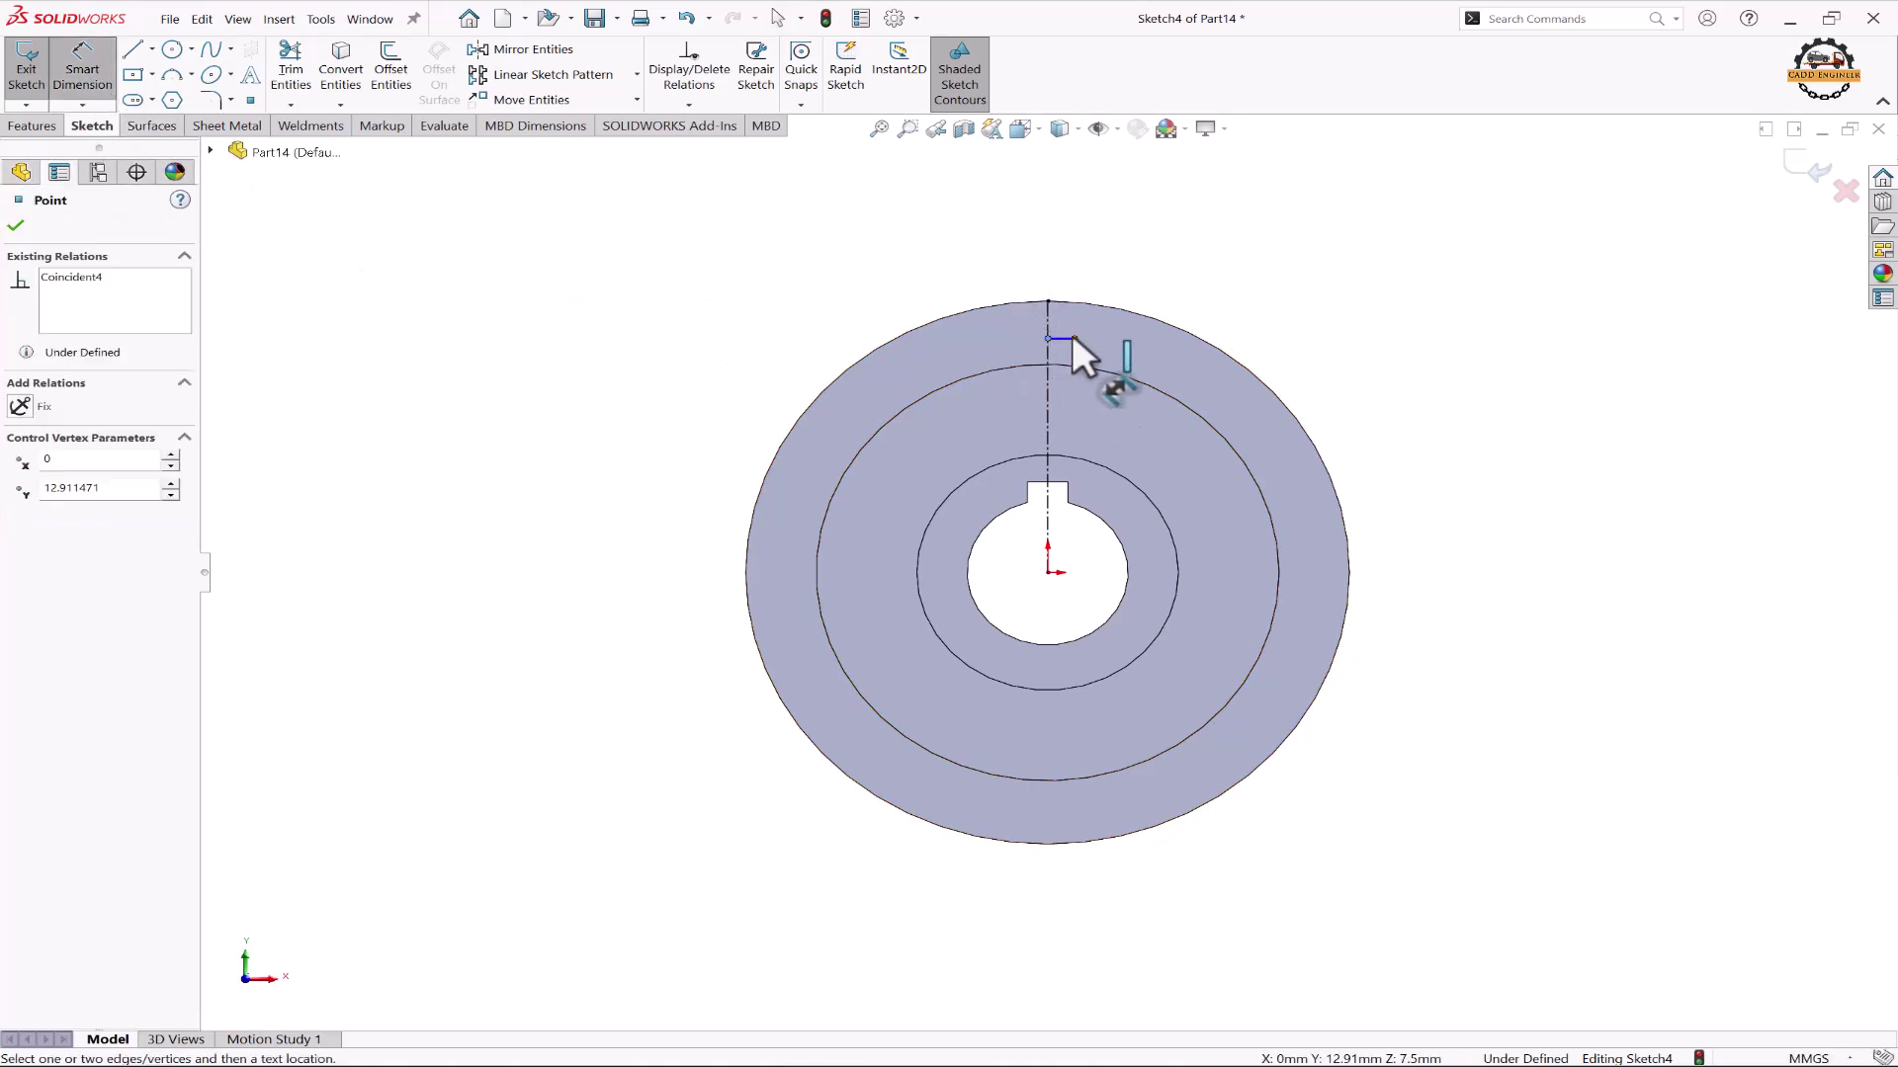
pyautogui.scroll(-2, 1063, 348)
pyautogui.click(1069, 372)
pyautogui.write('0.5')
pyautogui.press('Return')
pyautogui.press('Escape')
pyautogui.scroll(-3, 1137, 336)
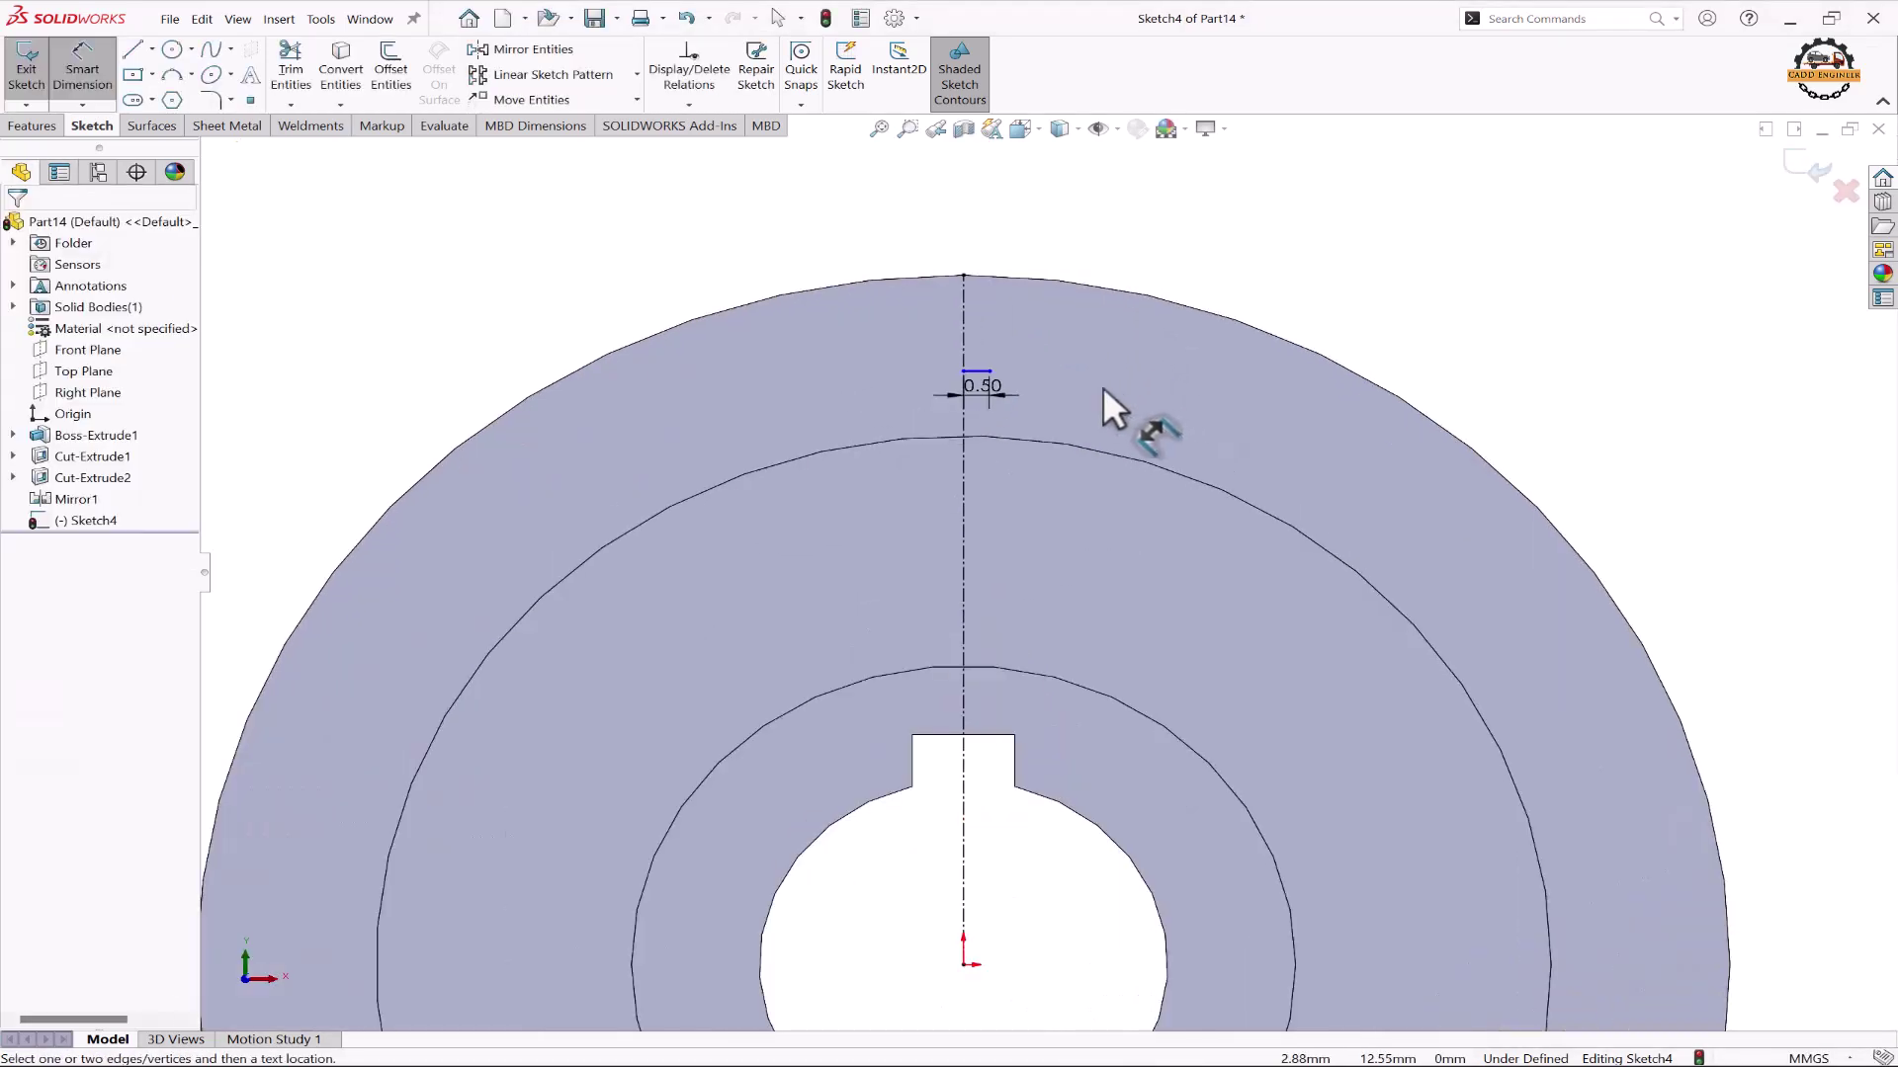
# Step: Draw a three-point arc rising from the short line's end to above the rim
pyautogui.click(171, 74)
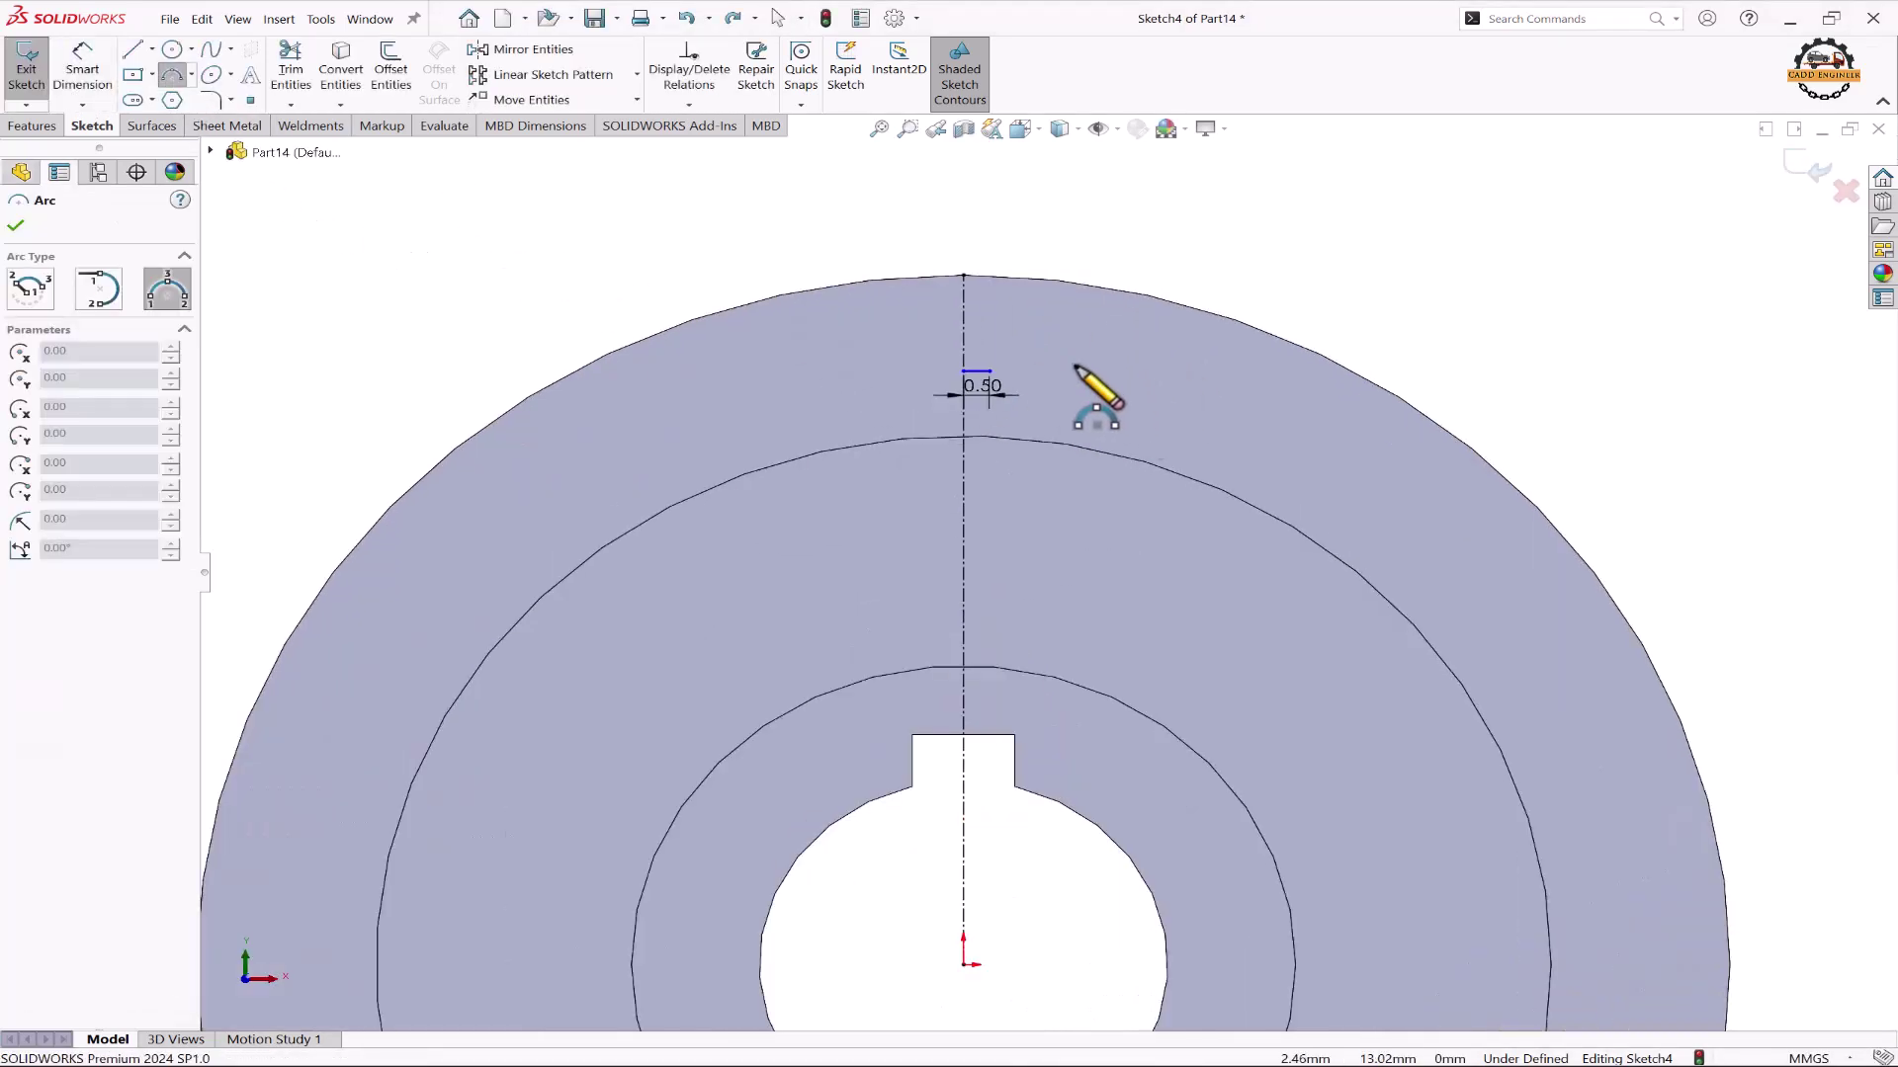
pyautogui.click(990, 372)
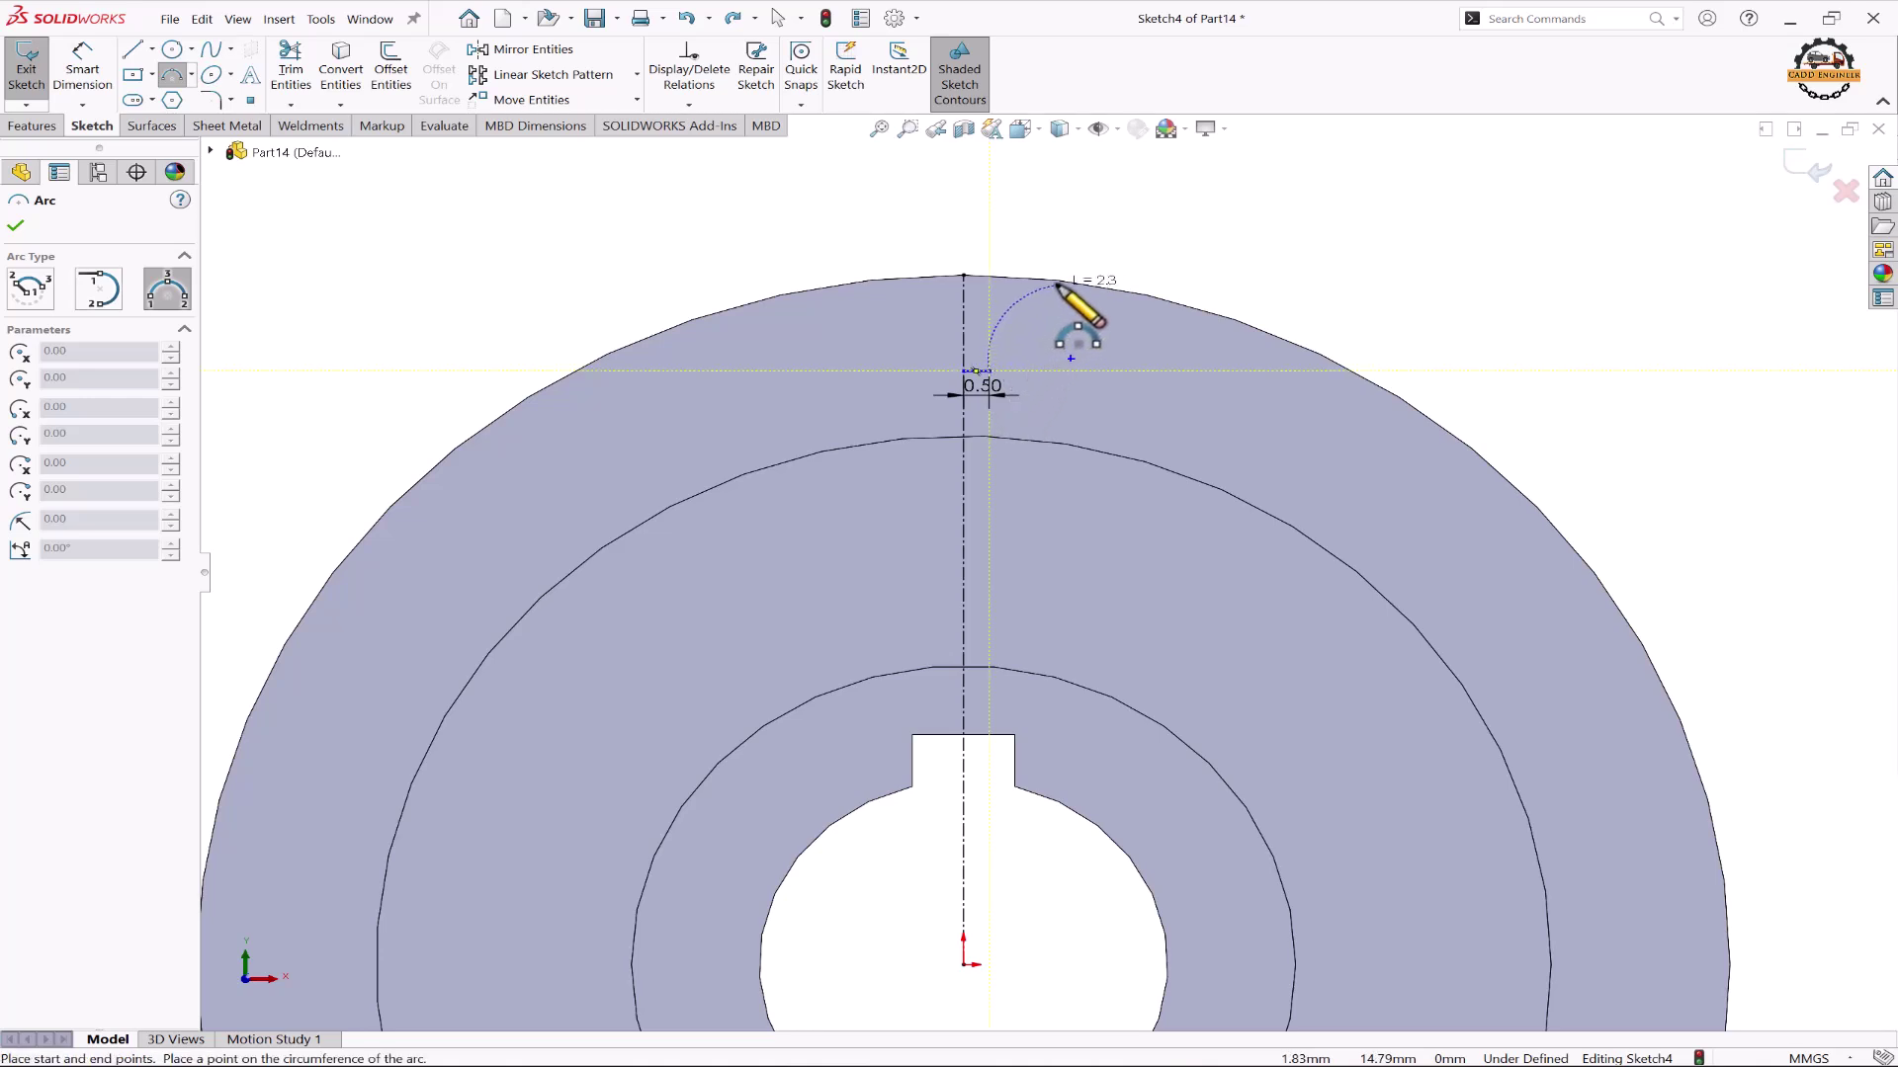
pyautogui.click(1100, 258)
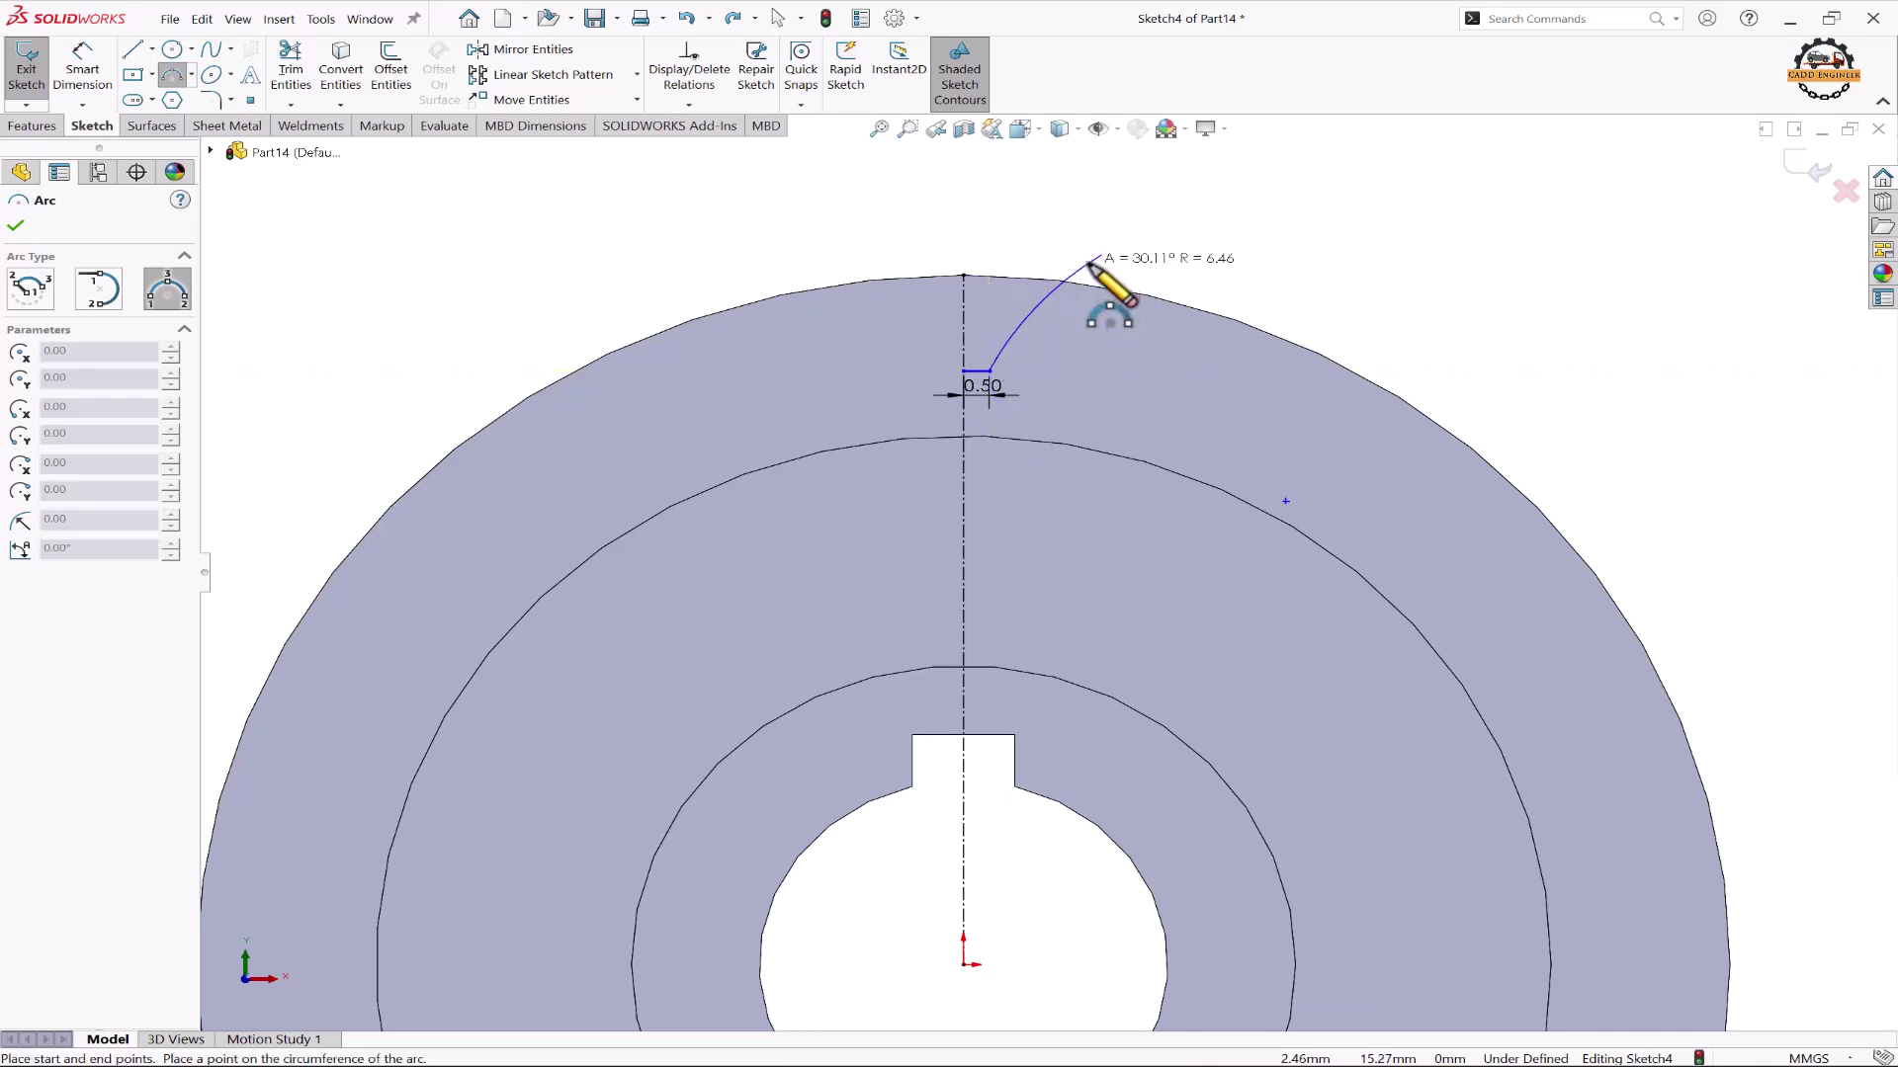
pyautogui.click(1085, 263)
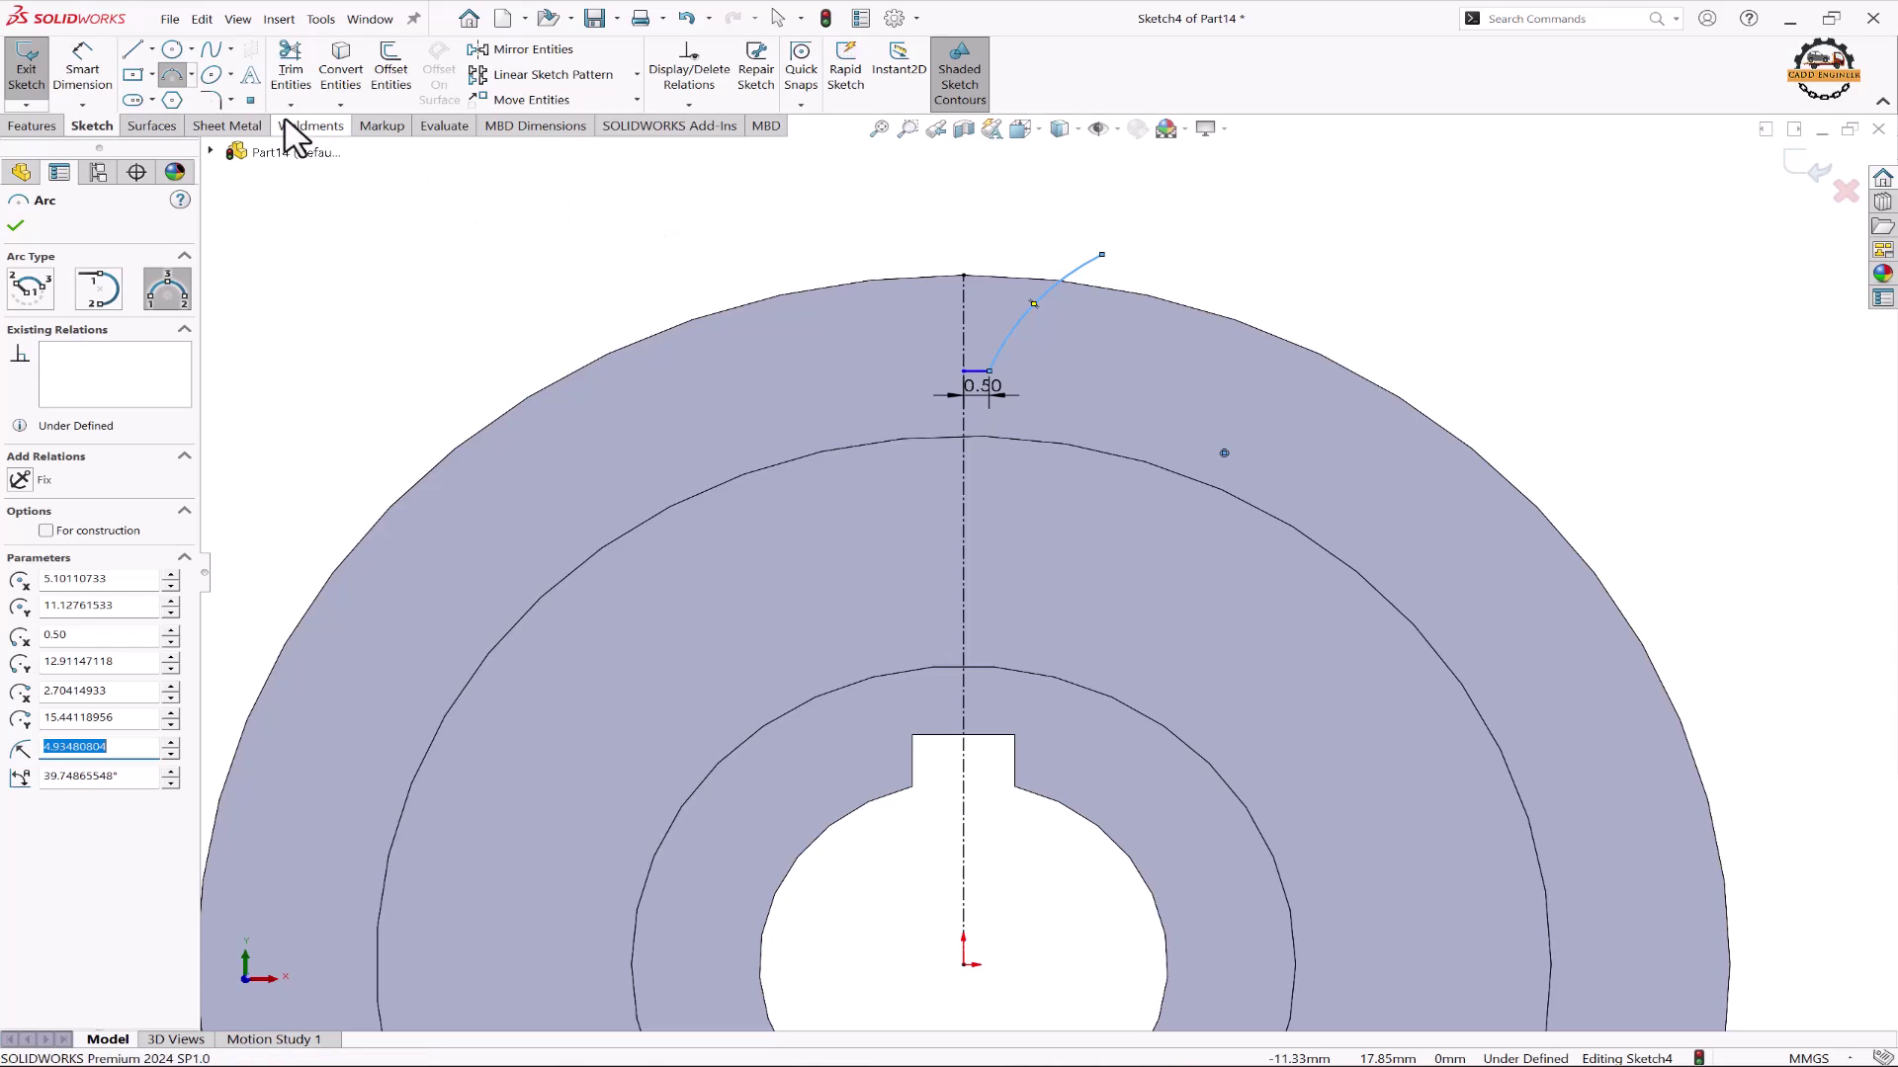
# Step: Dimension the arc's endpoints 3.28 apart vertically and 1.58 apart horizontally
pyautogui.click(82, 69)
pyautogui.click(991, 372)
pyautogui.click(1102, 255)
pyautogui.click(784, 267)
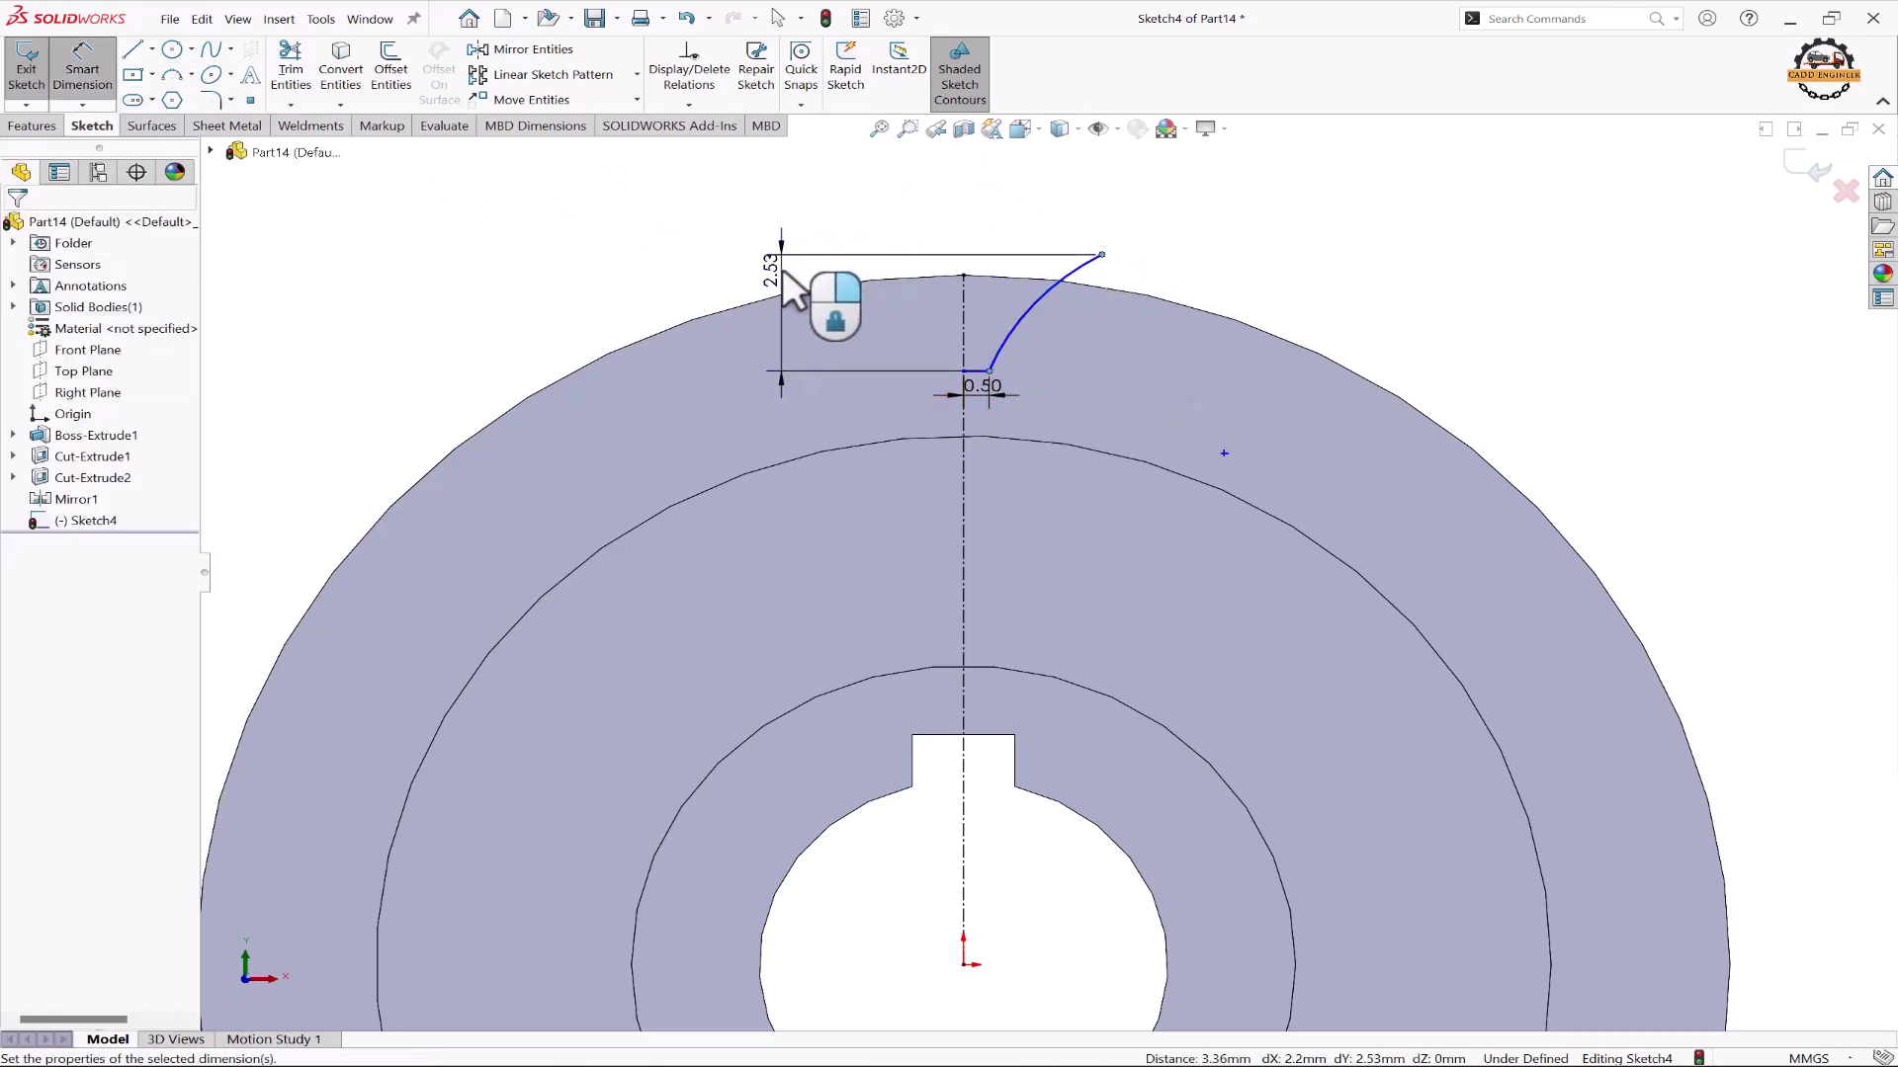
pyautogui.write('3.28')
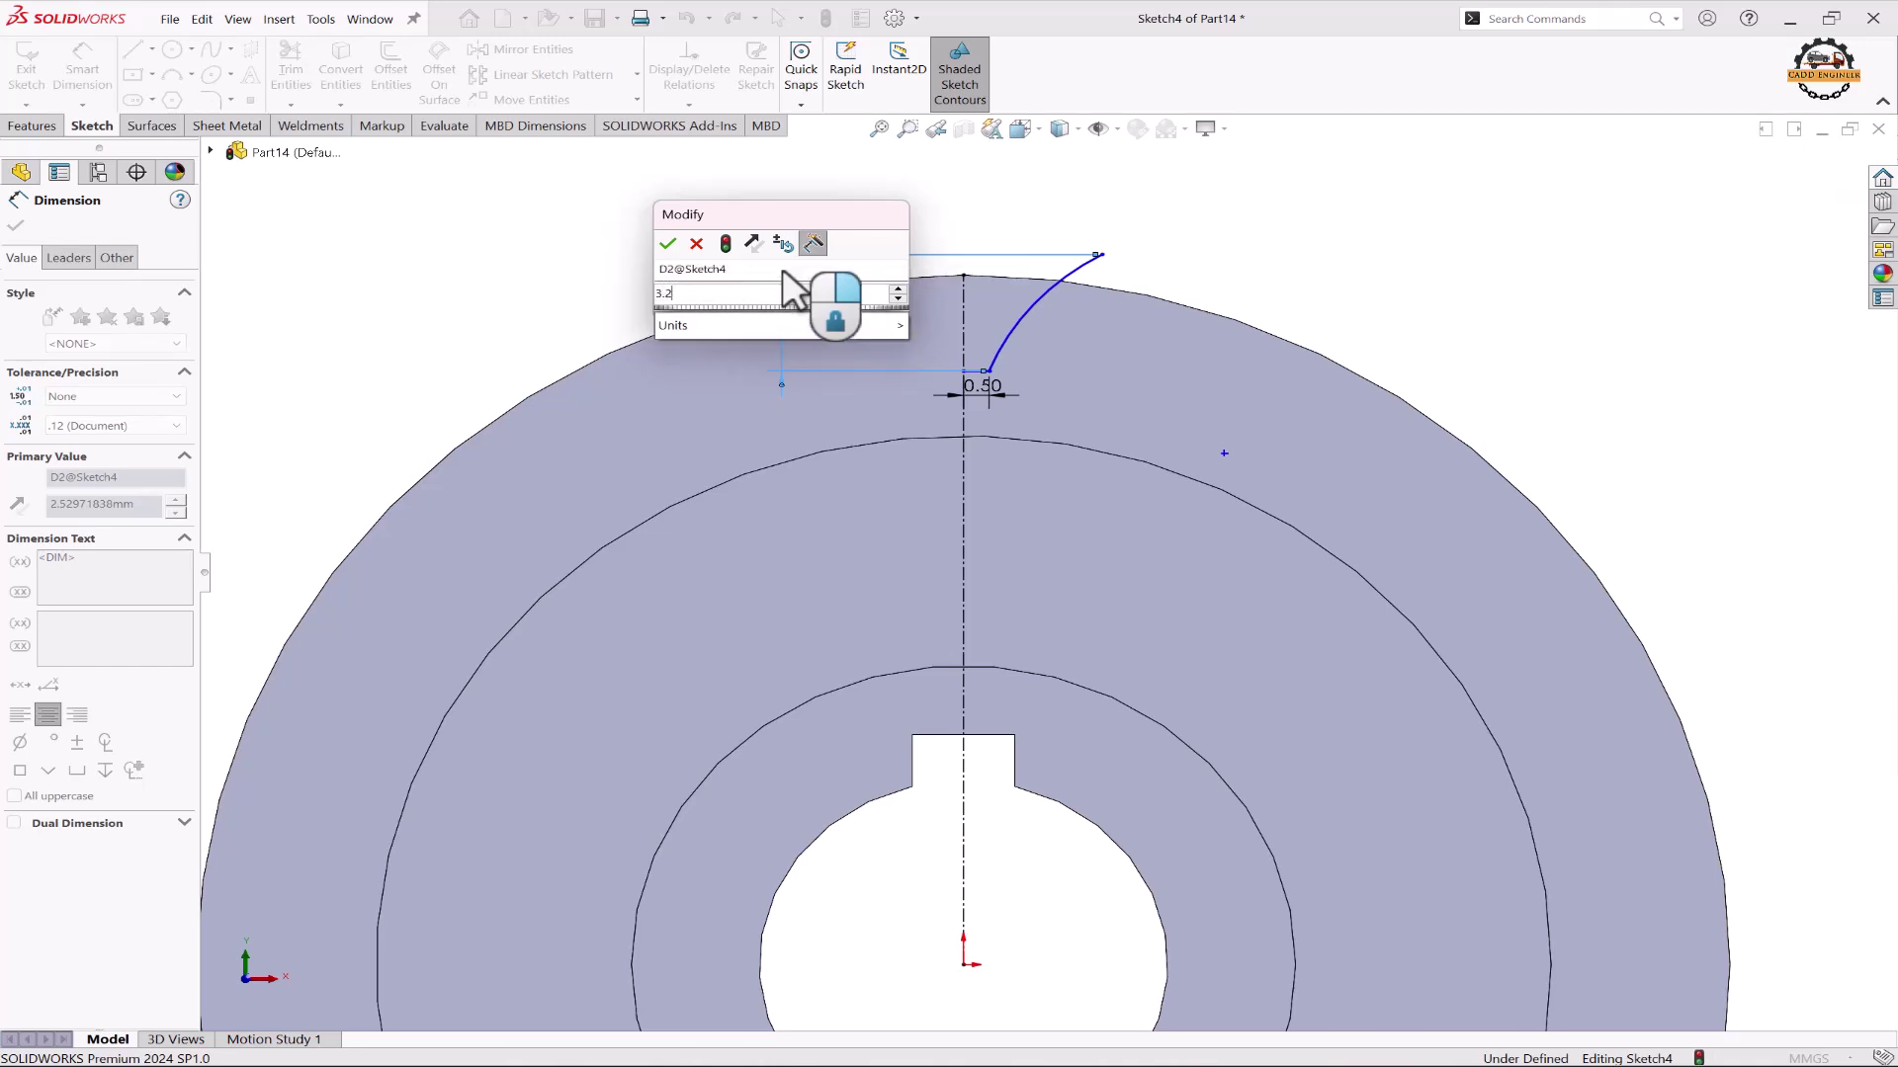
pyautogui.press('Return')
pyautogui.press('Escape')
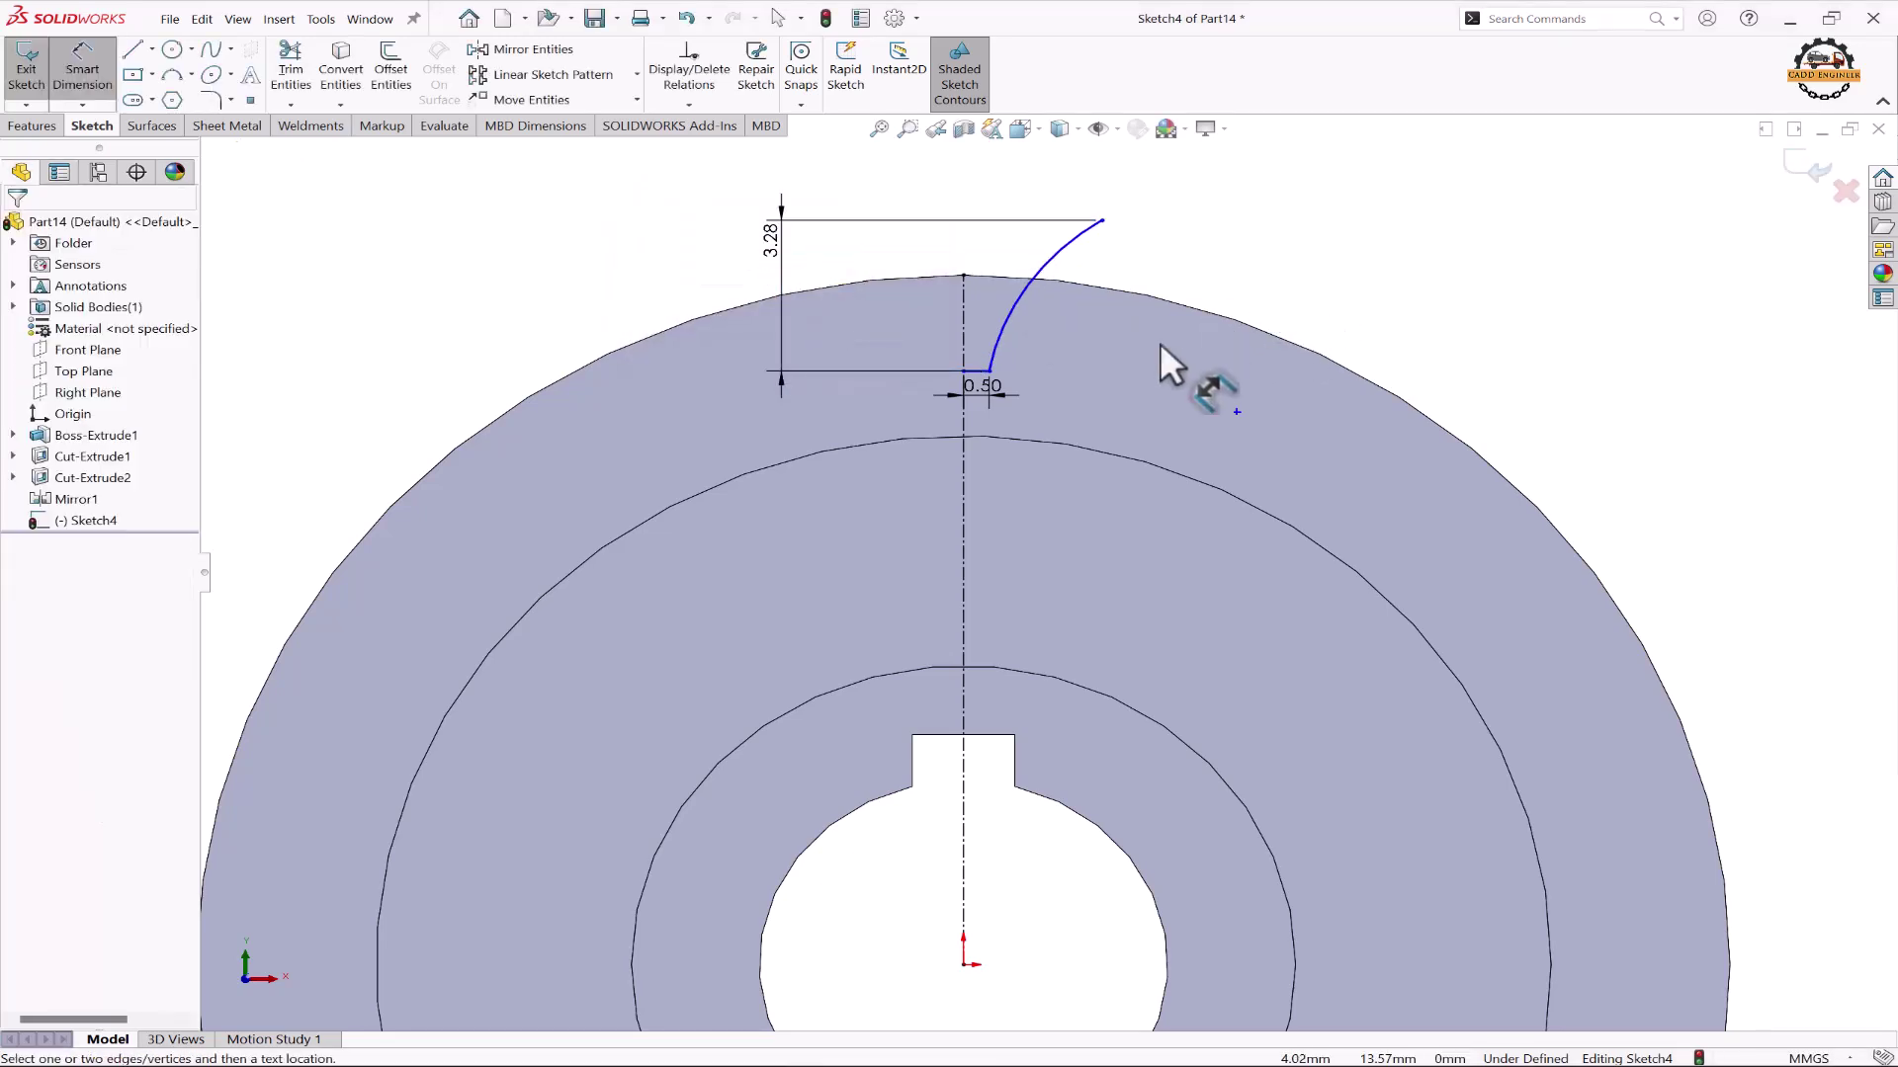
pyautogui.click(989, 370)
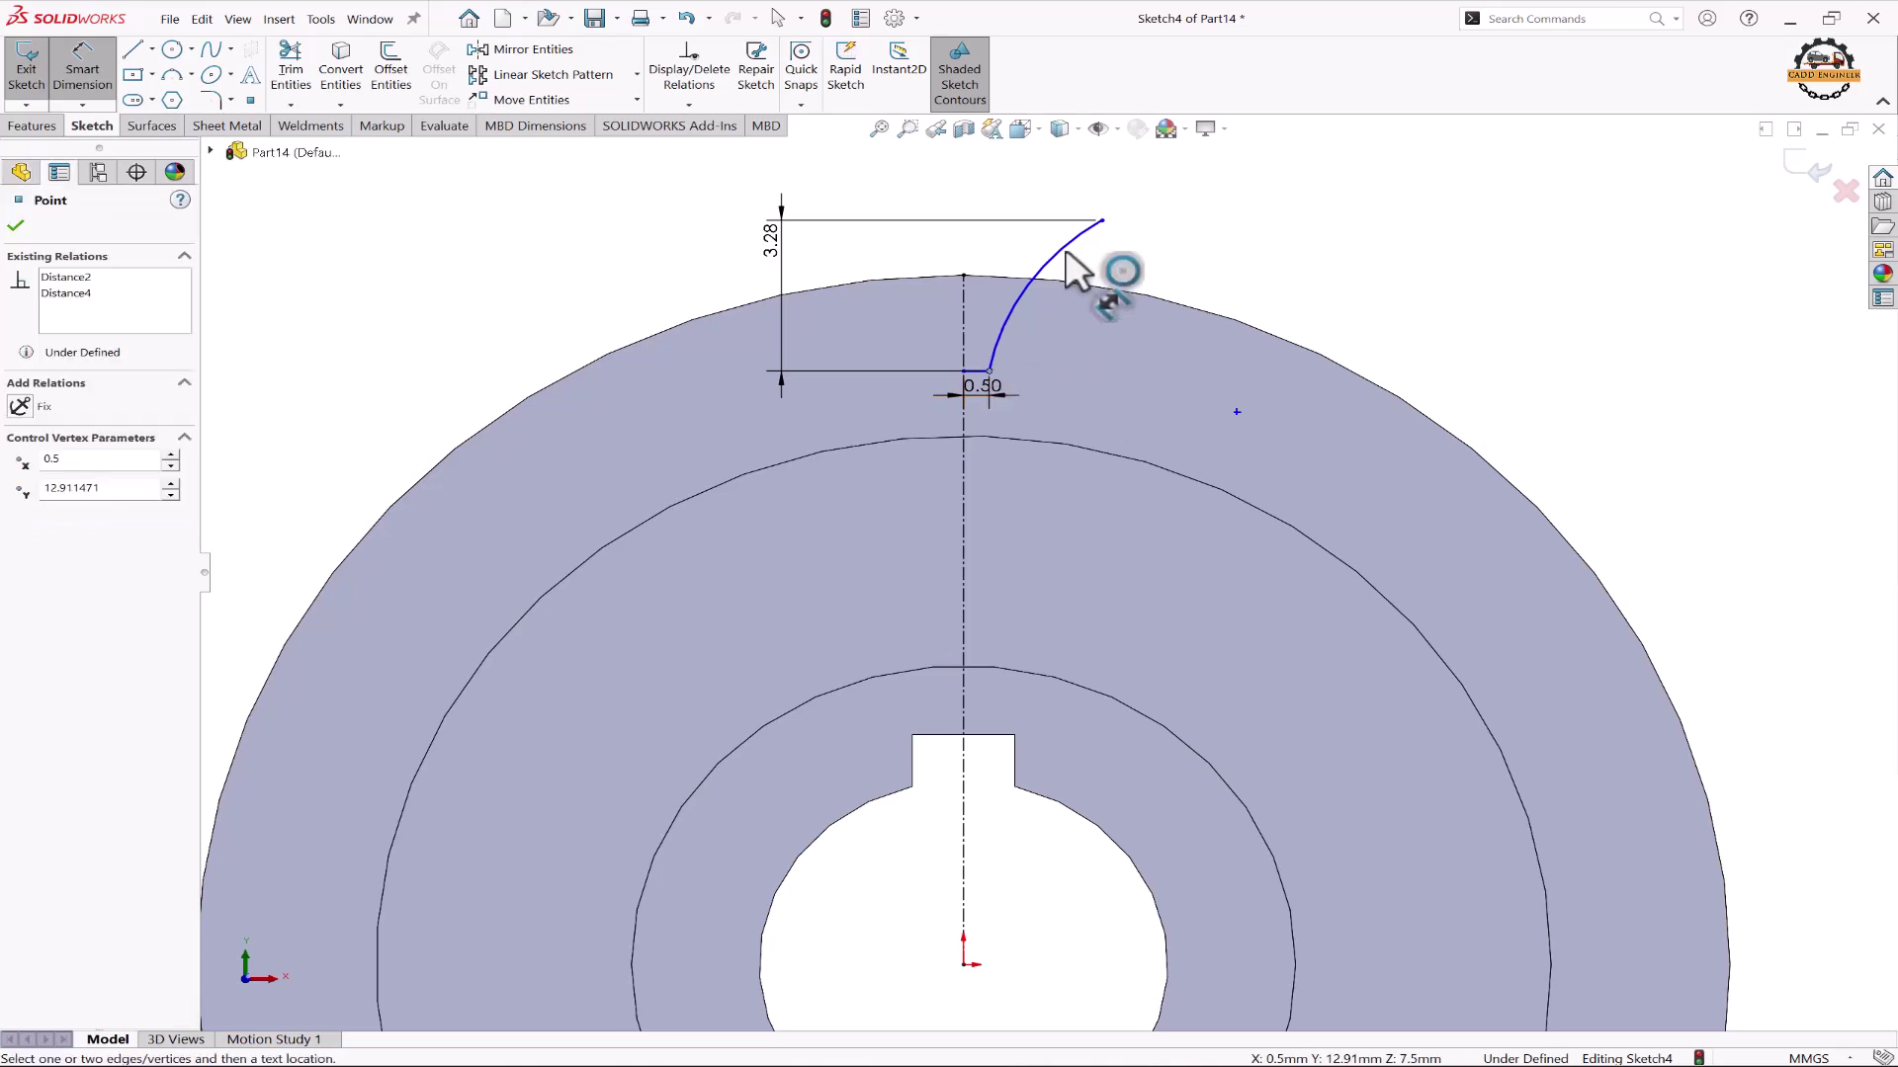
pyautogui.click(1102, 221)
pyautogui.click(1052, 206)
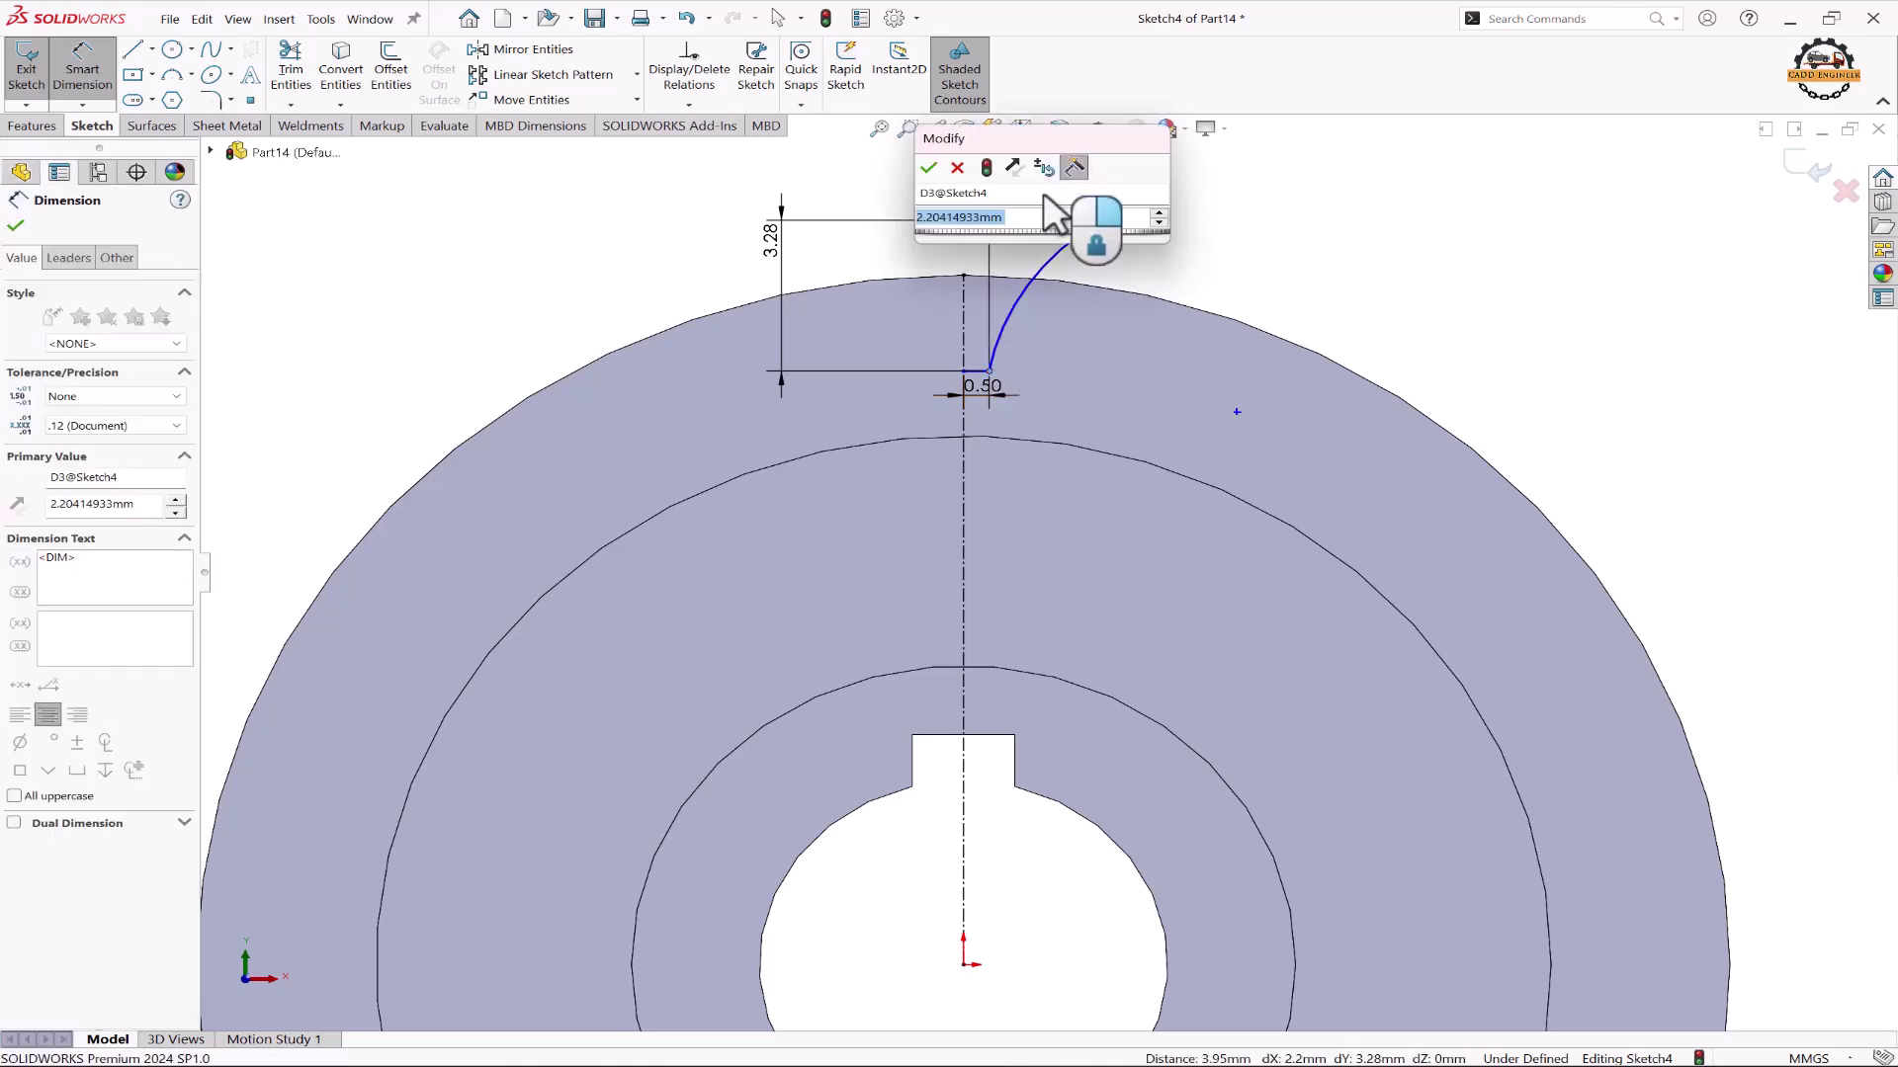
pyautogui.write('1.5')
pyautogui.click(1050, 205)
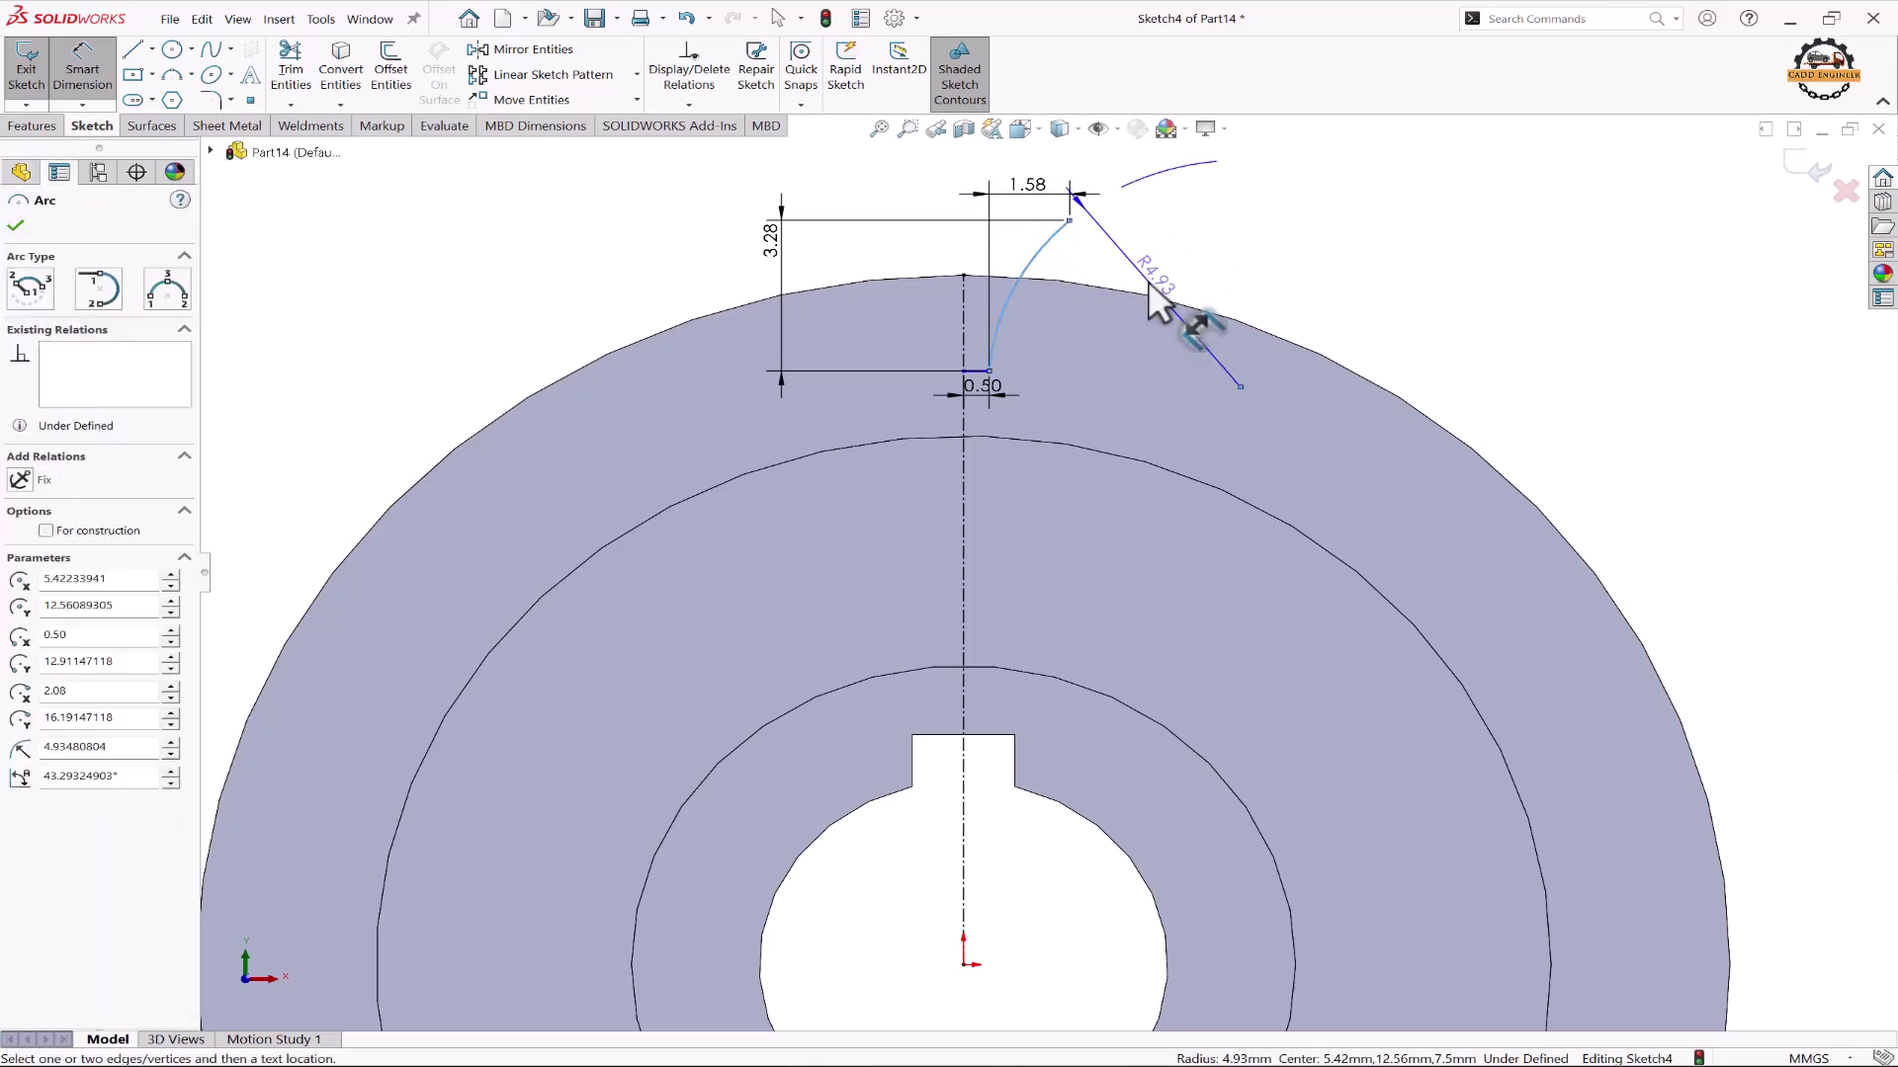
# Step: Give the arc radius 4.56 and place its lower end 12.60 above the origin
pyautogui.click(1147, 281)
pyautogui.write('4.56')
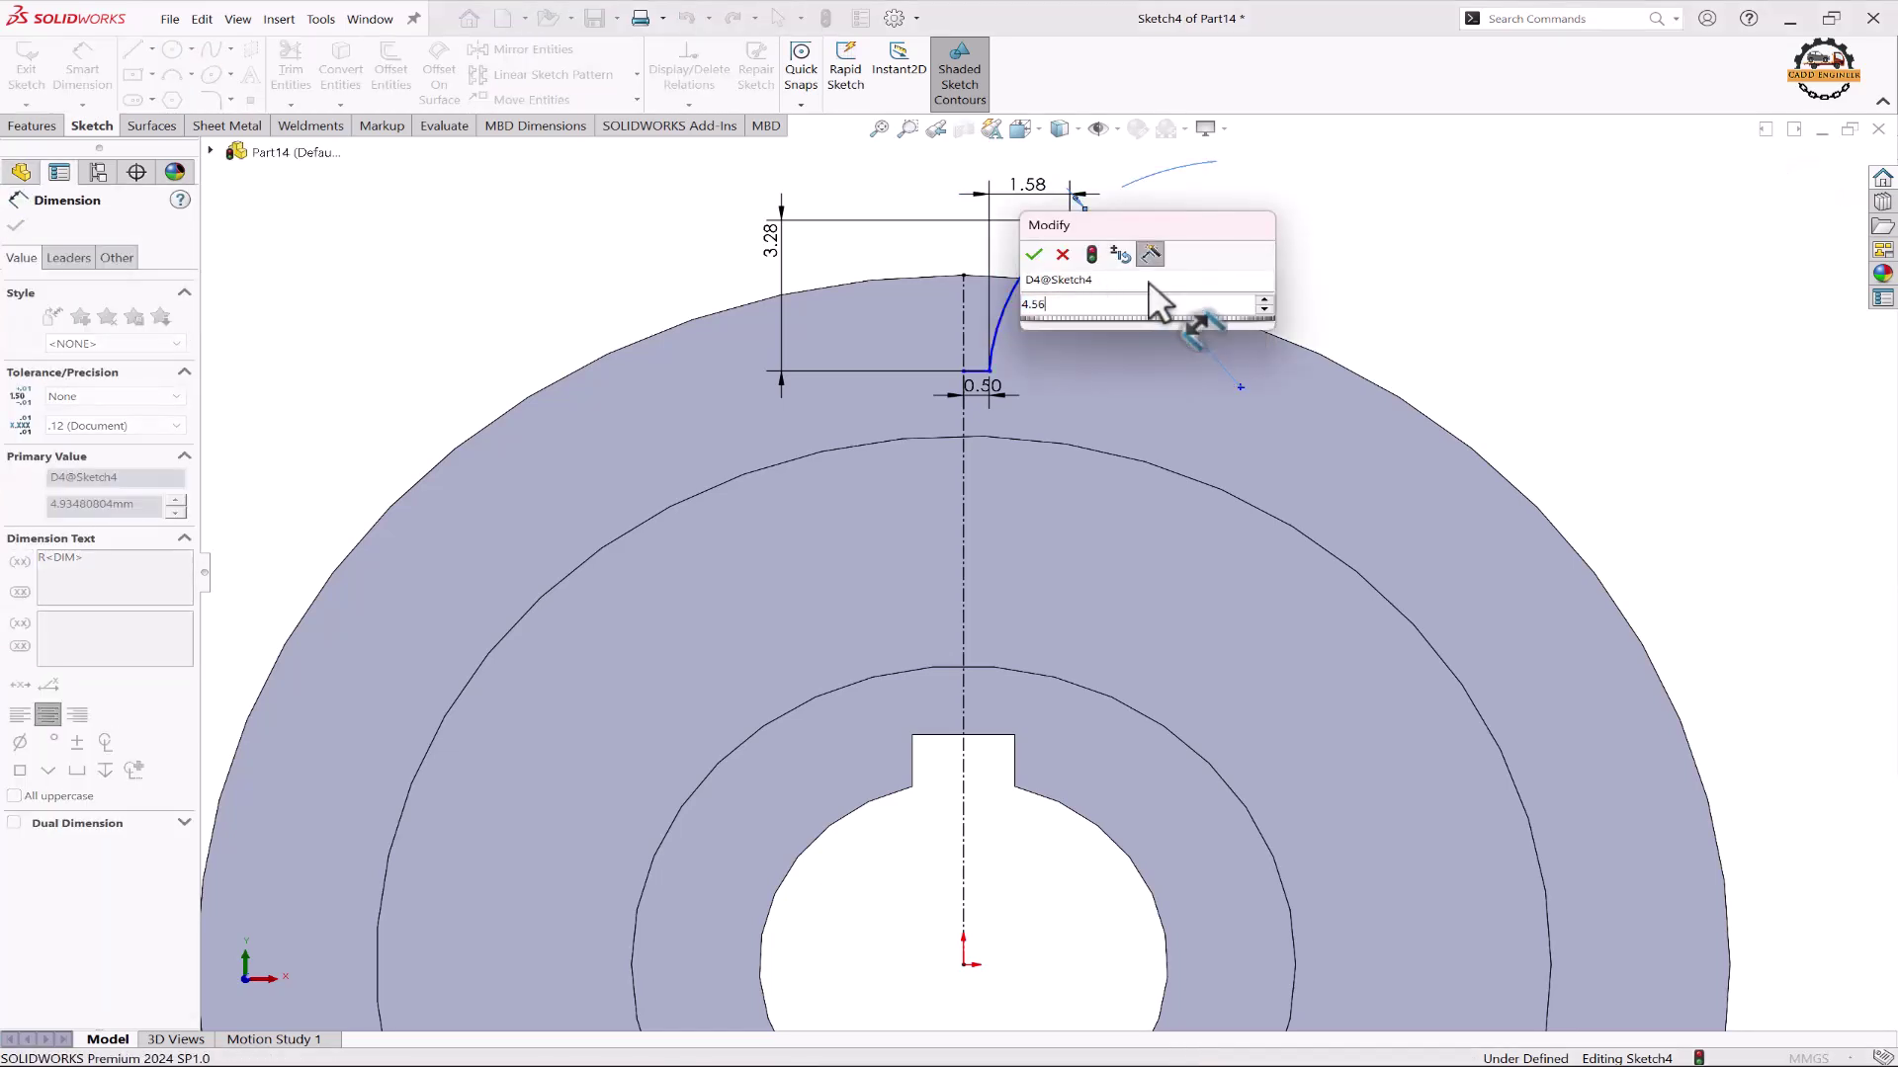
pyautogui.press('Return')
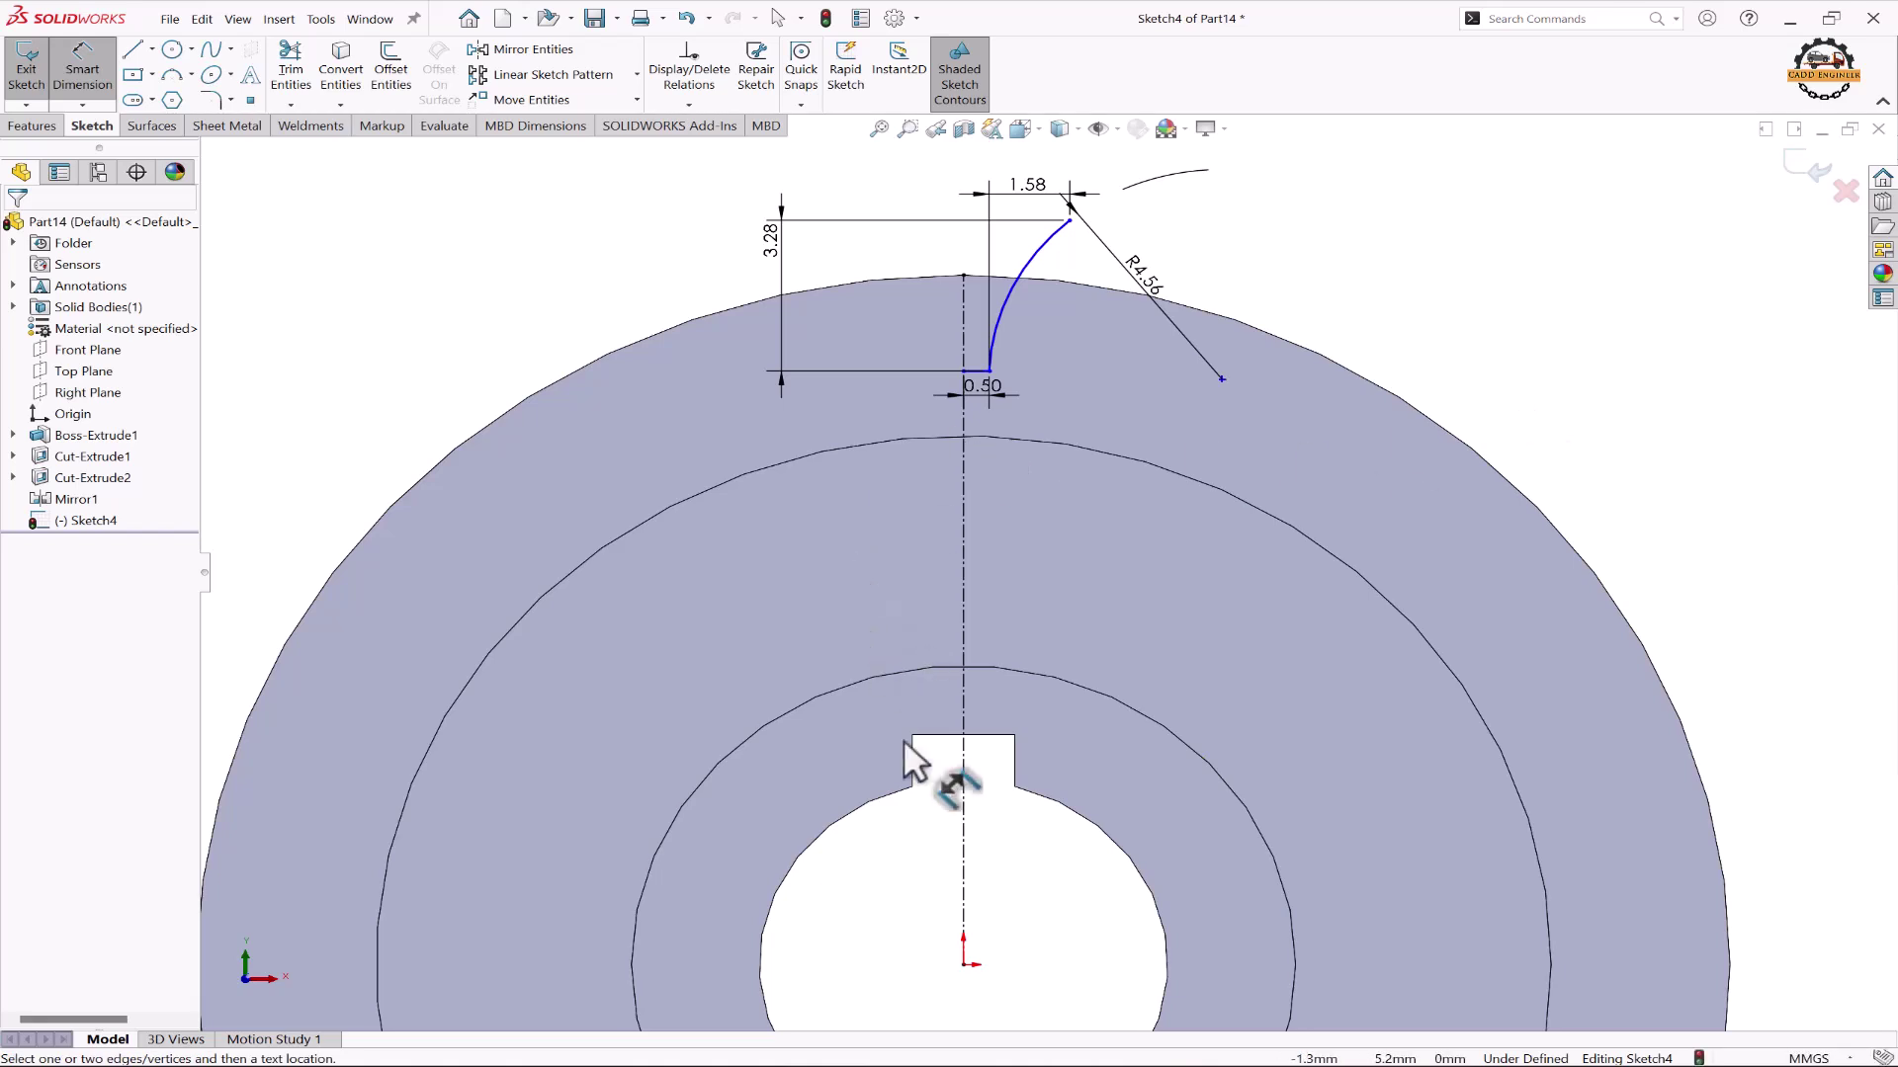
pyautogui.click(963, 965)
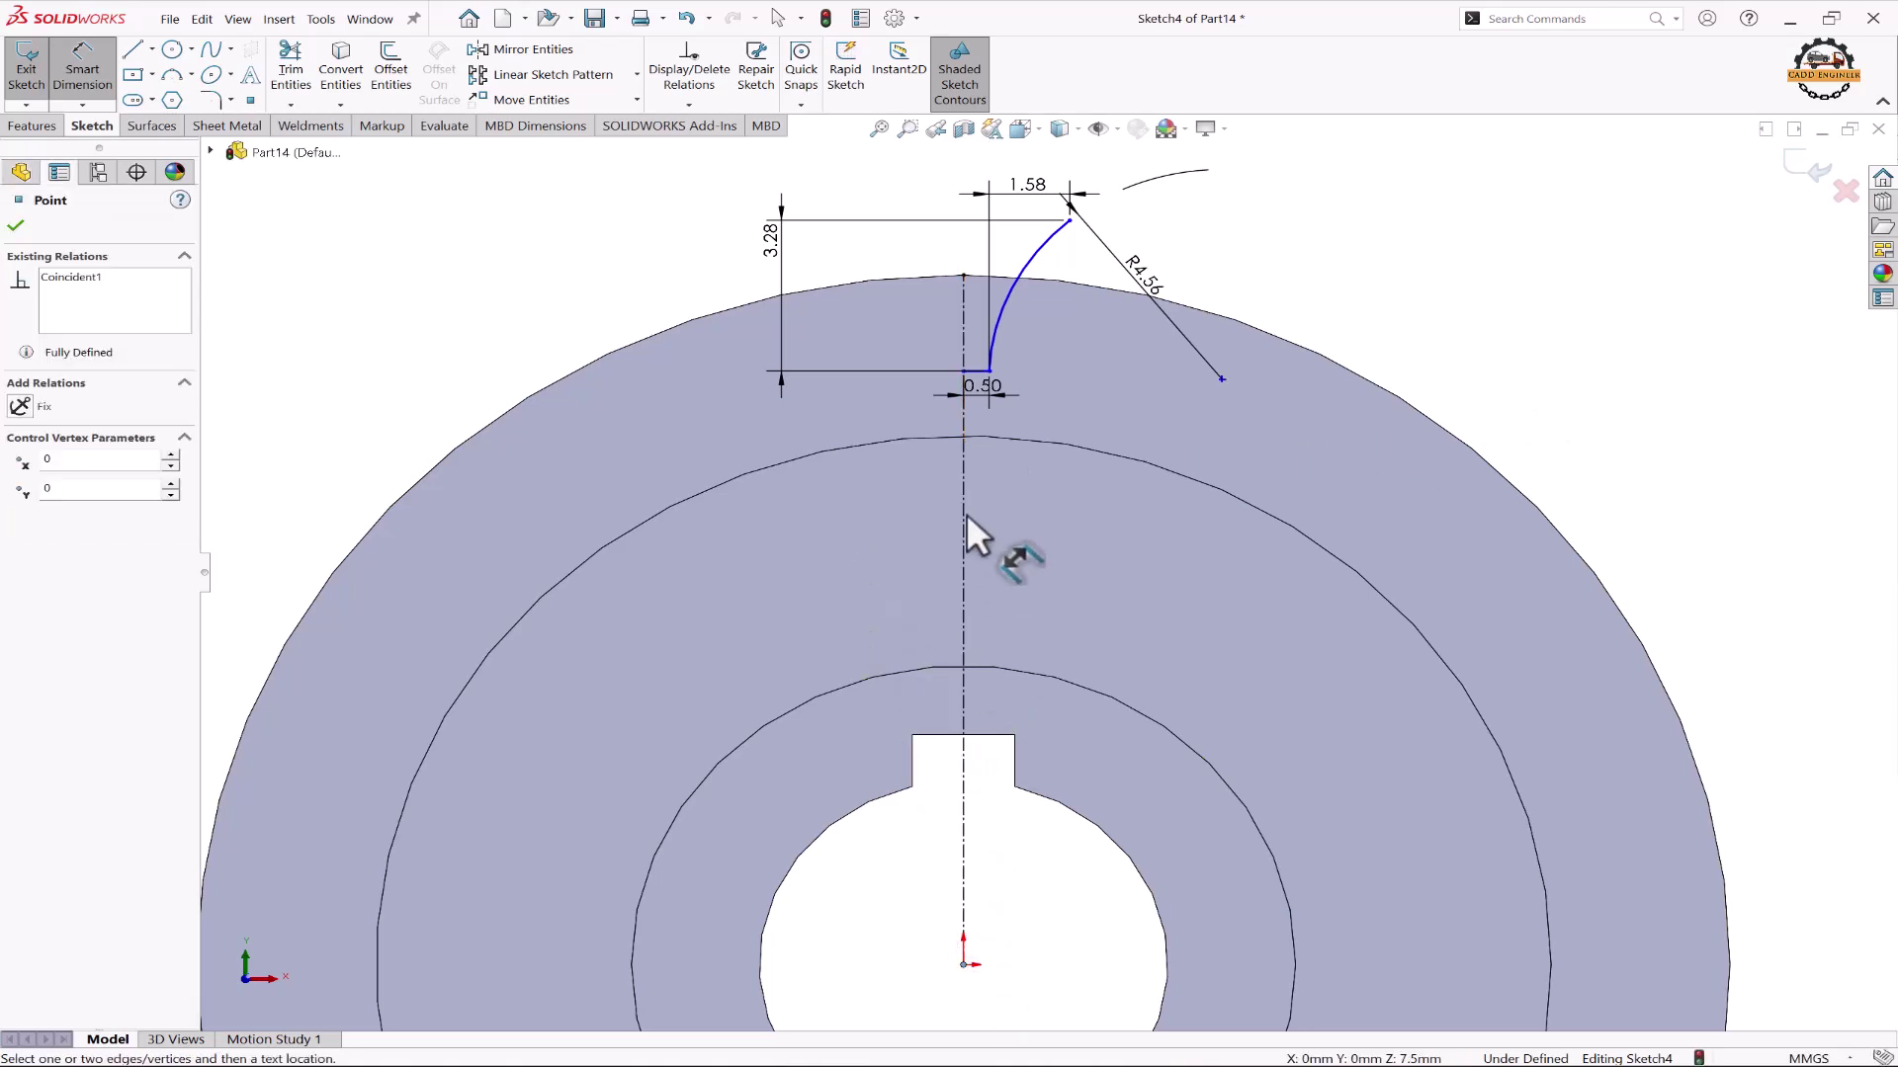
pyautogui.click(964, 371)
pyautogui.click(343, 509)
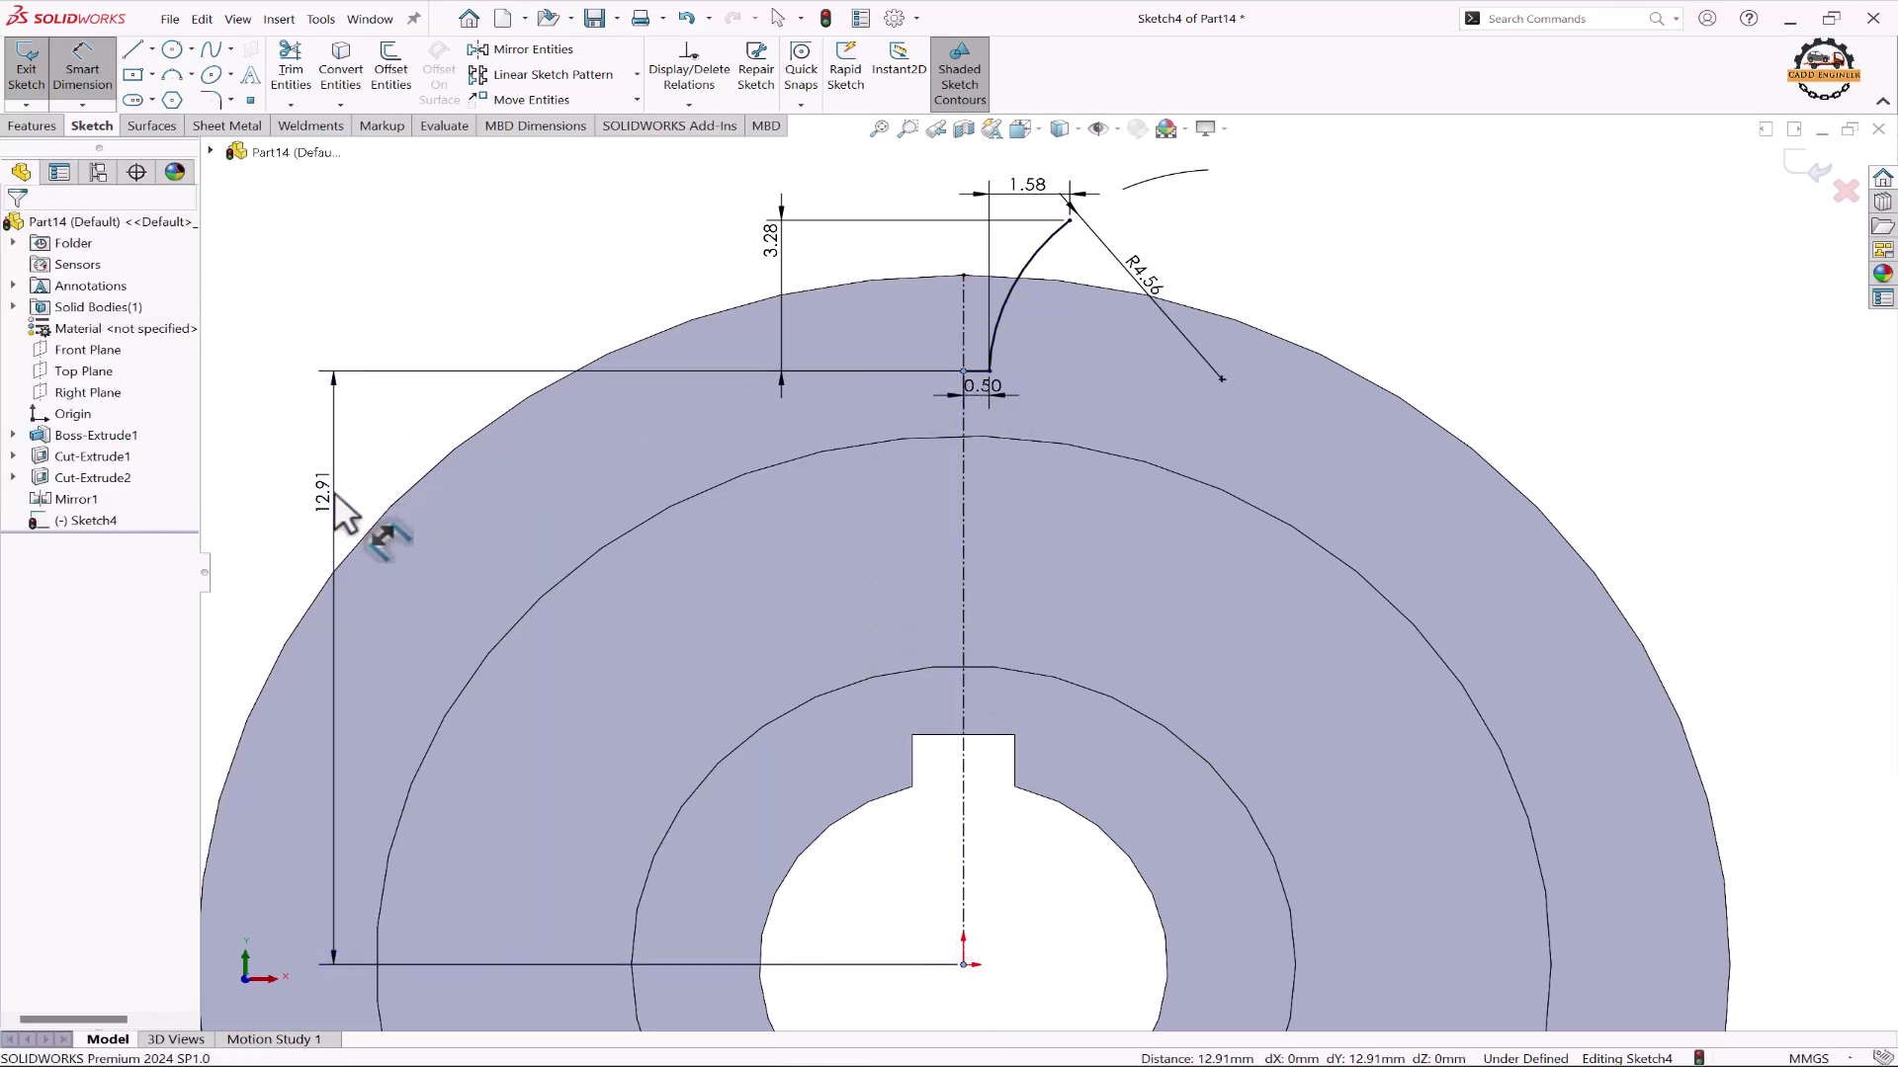
pyautogui.write('12.6')
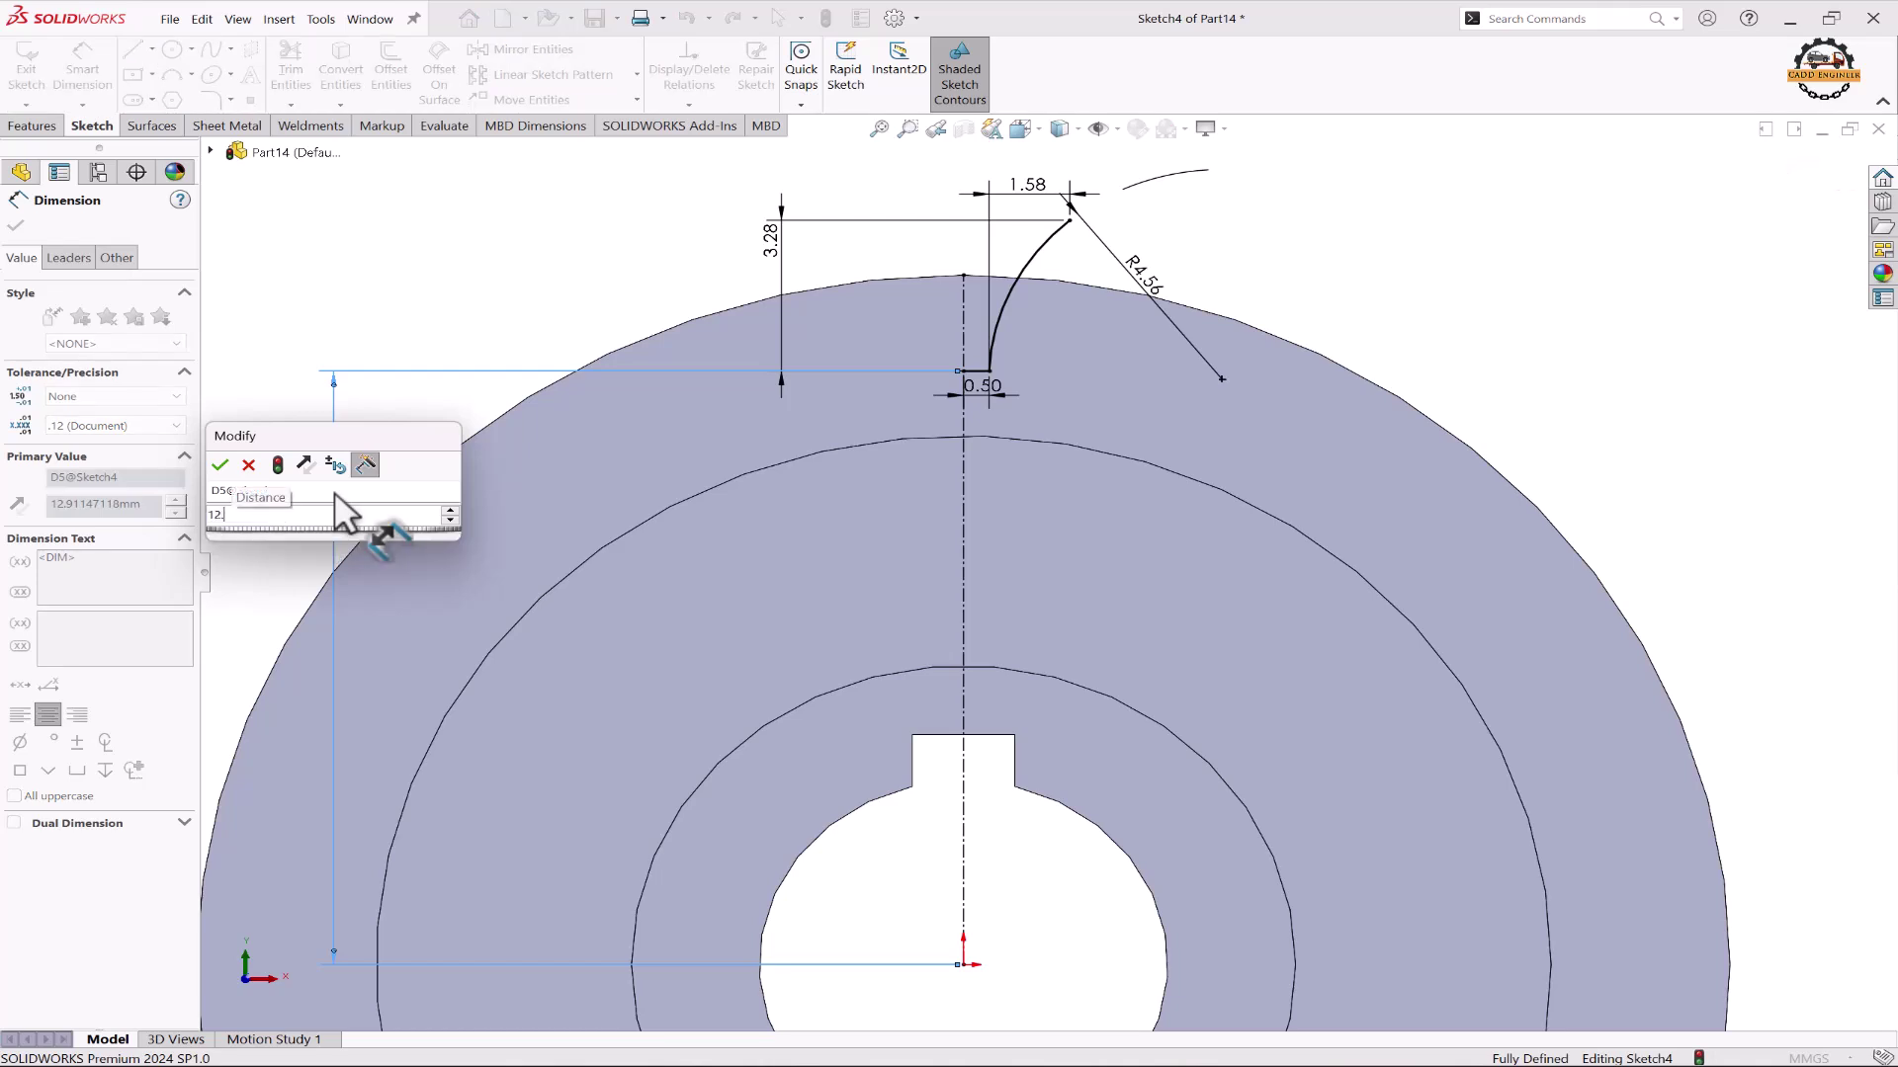
pyautogui.press('Return')
pyautogui.click(466, 317)
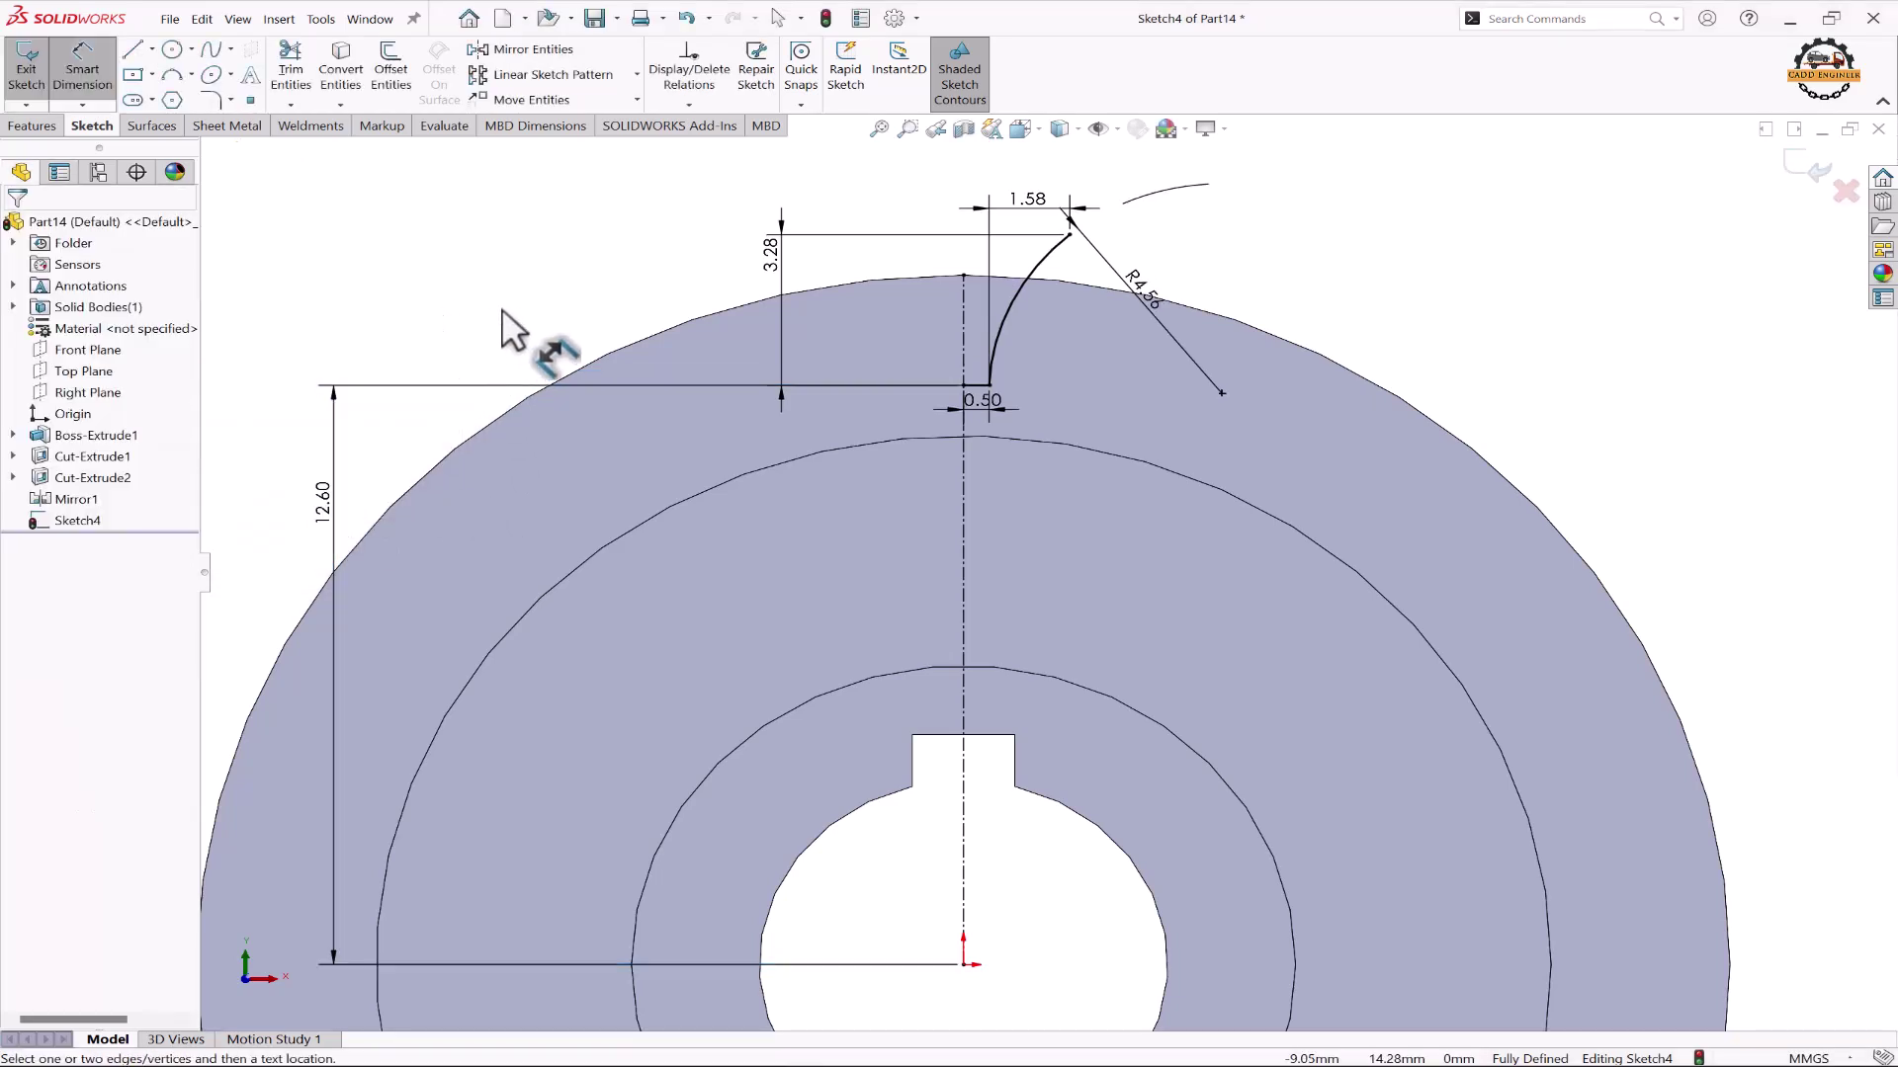
pyautogui.press('z')
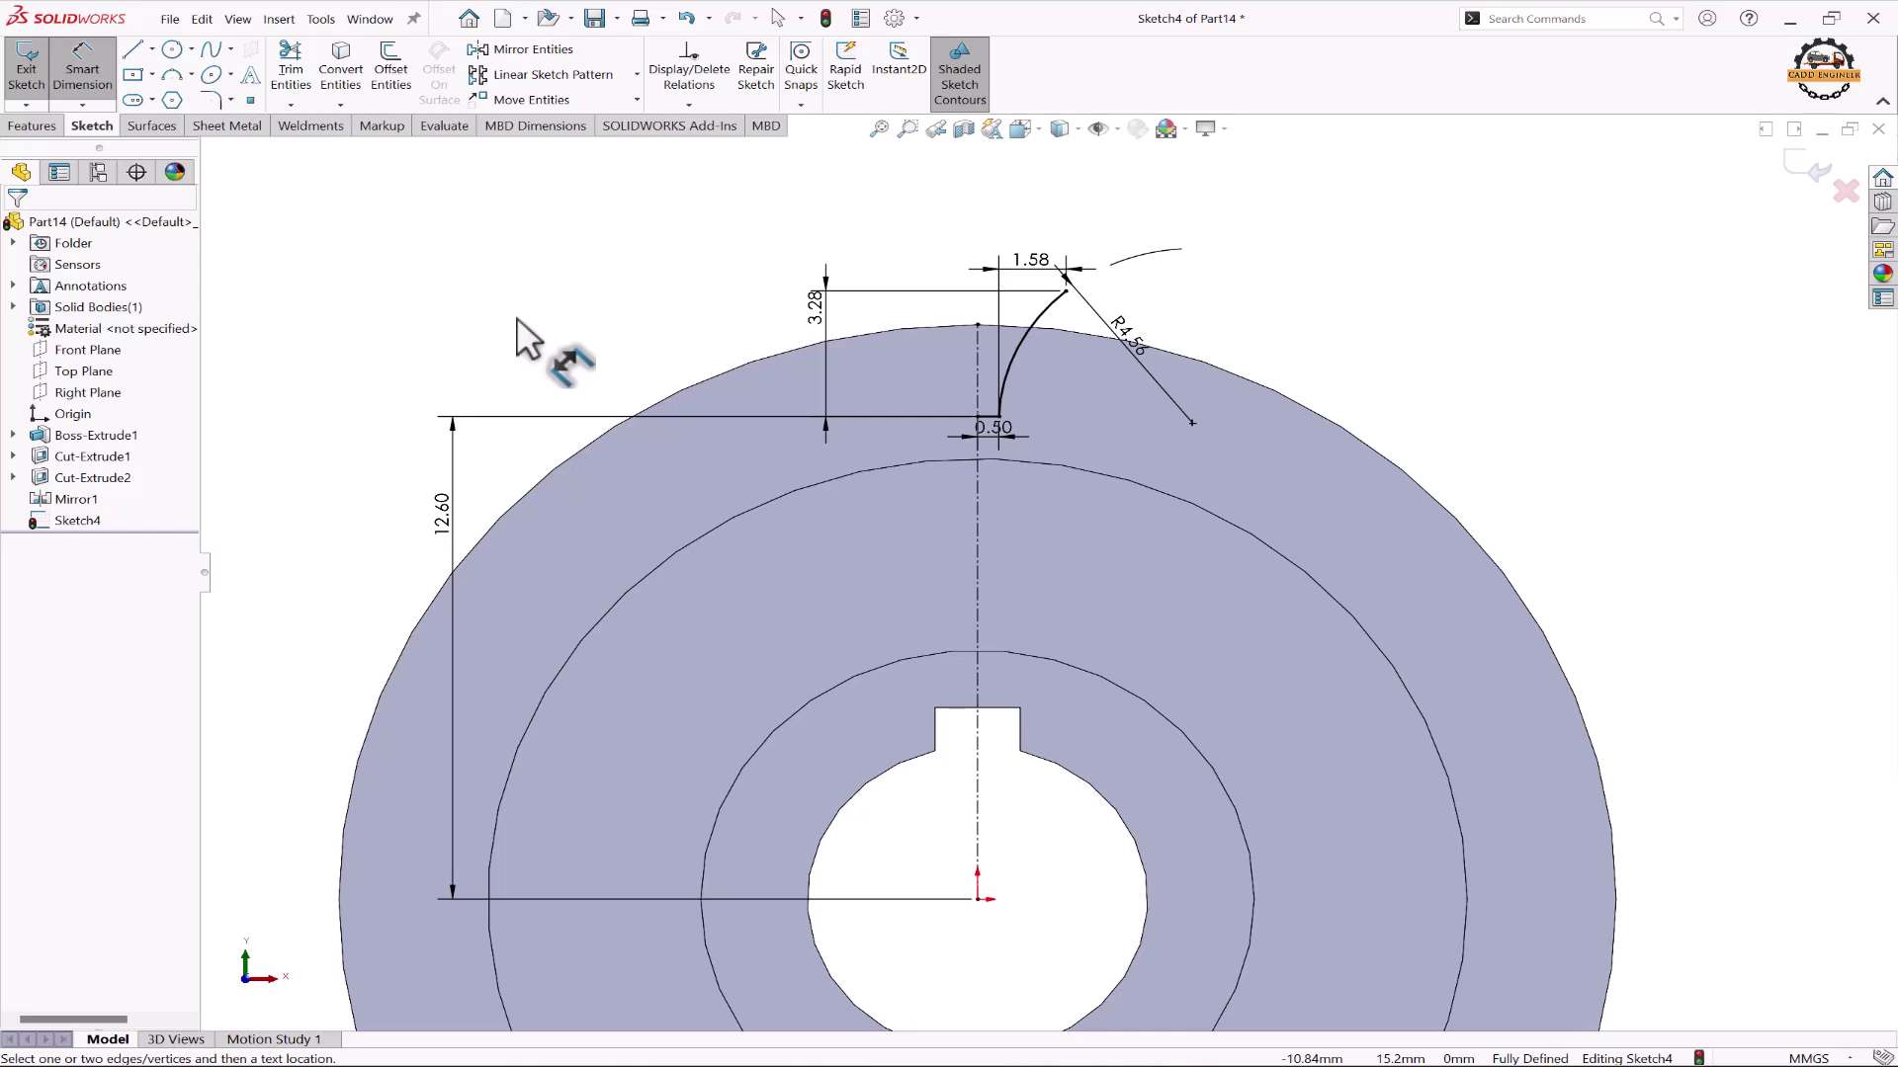
pyautogui.press('Escape')
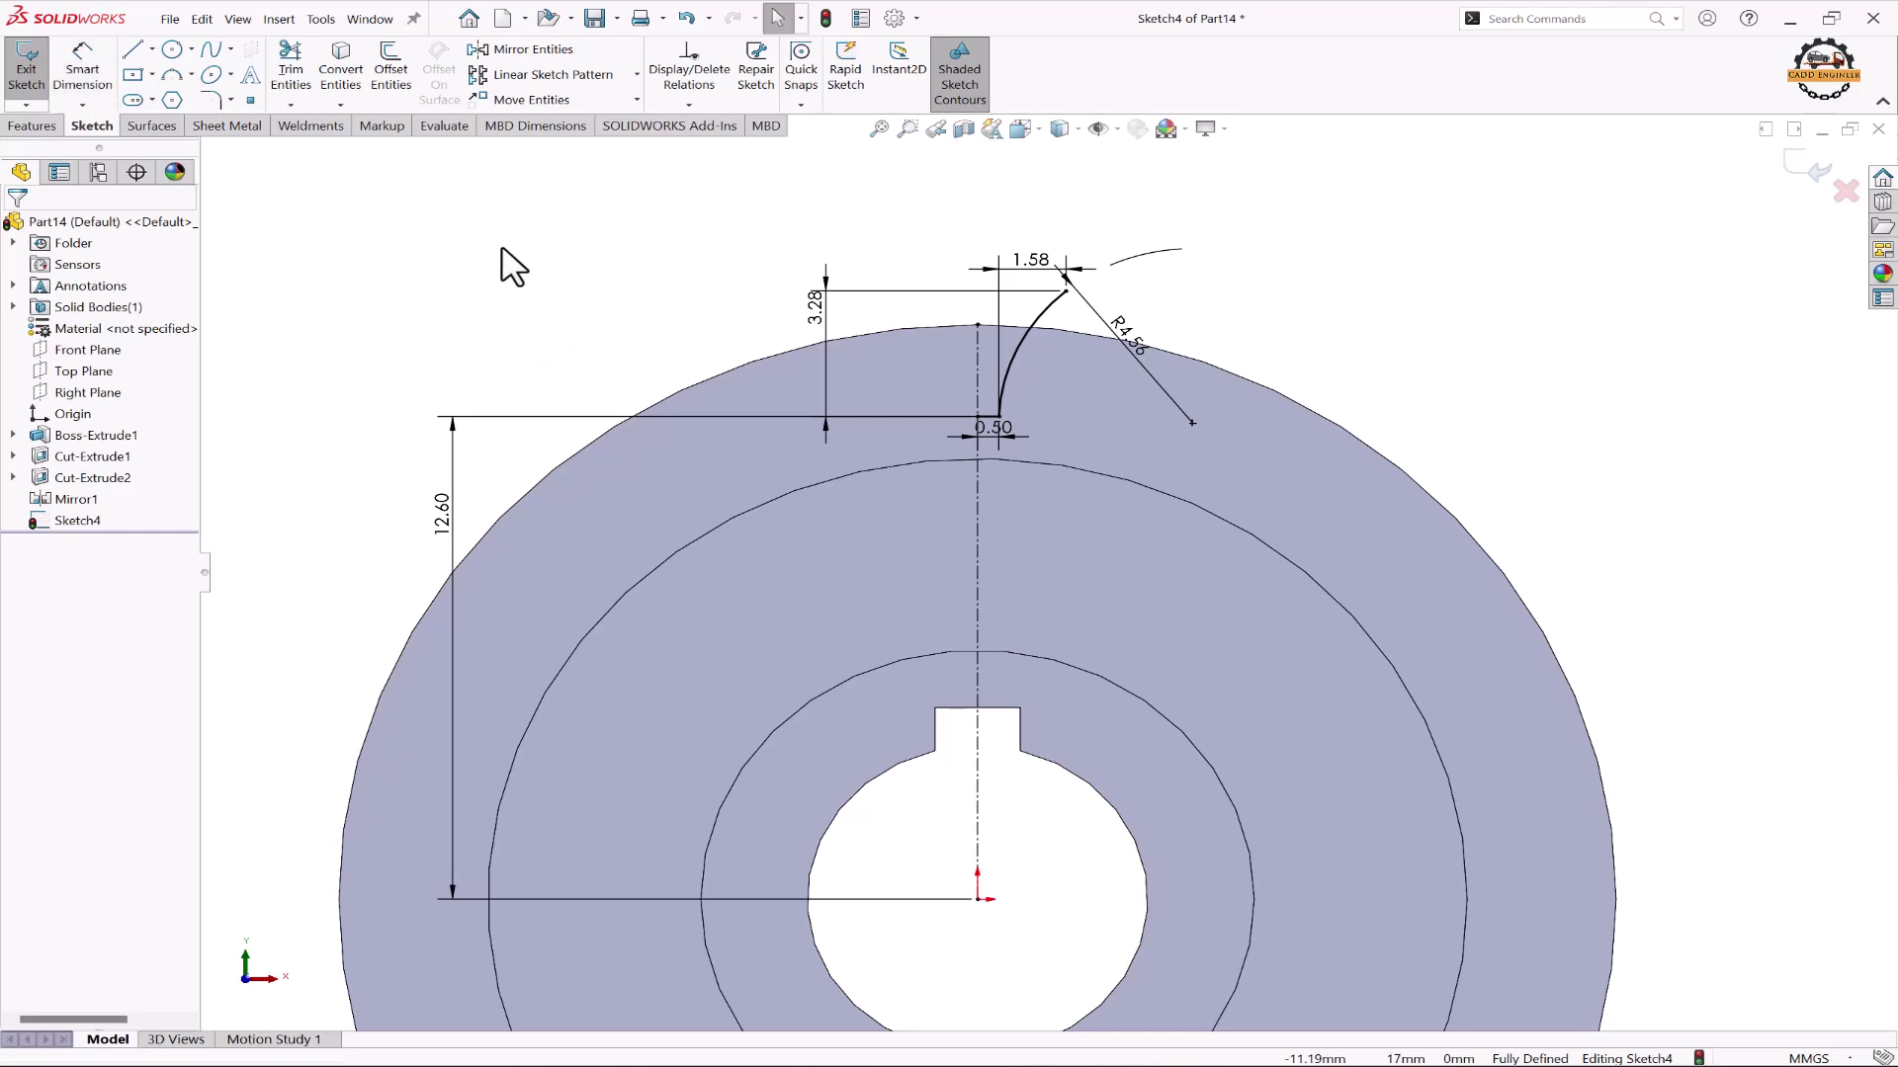
# Step: Mirror the flank arc and 0.50 line about the vertical centerline
pyautogui.click(516, 49)
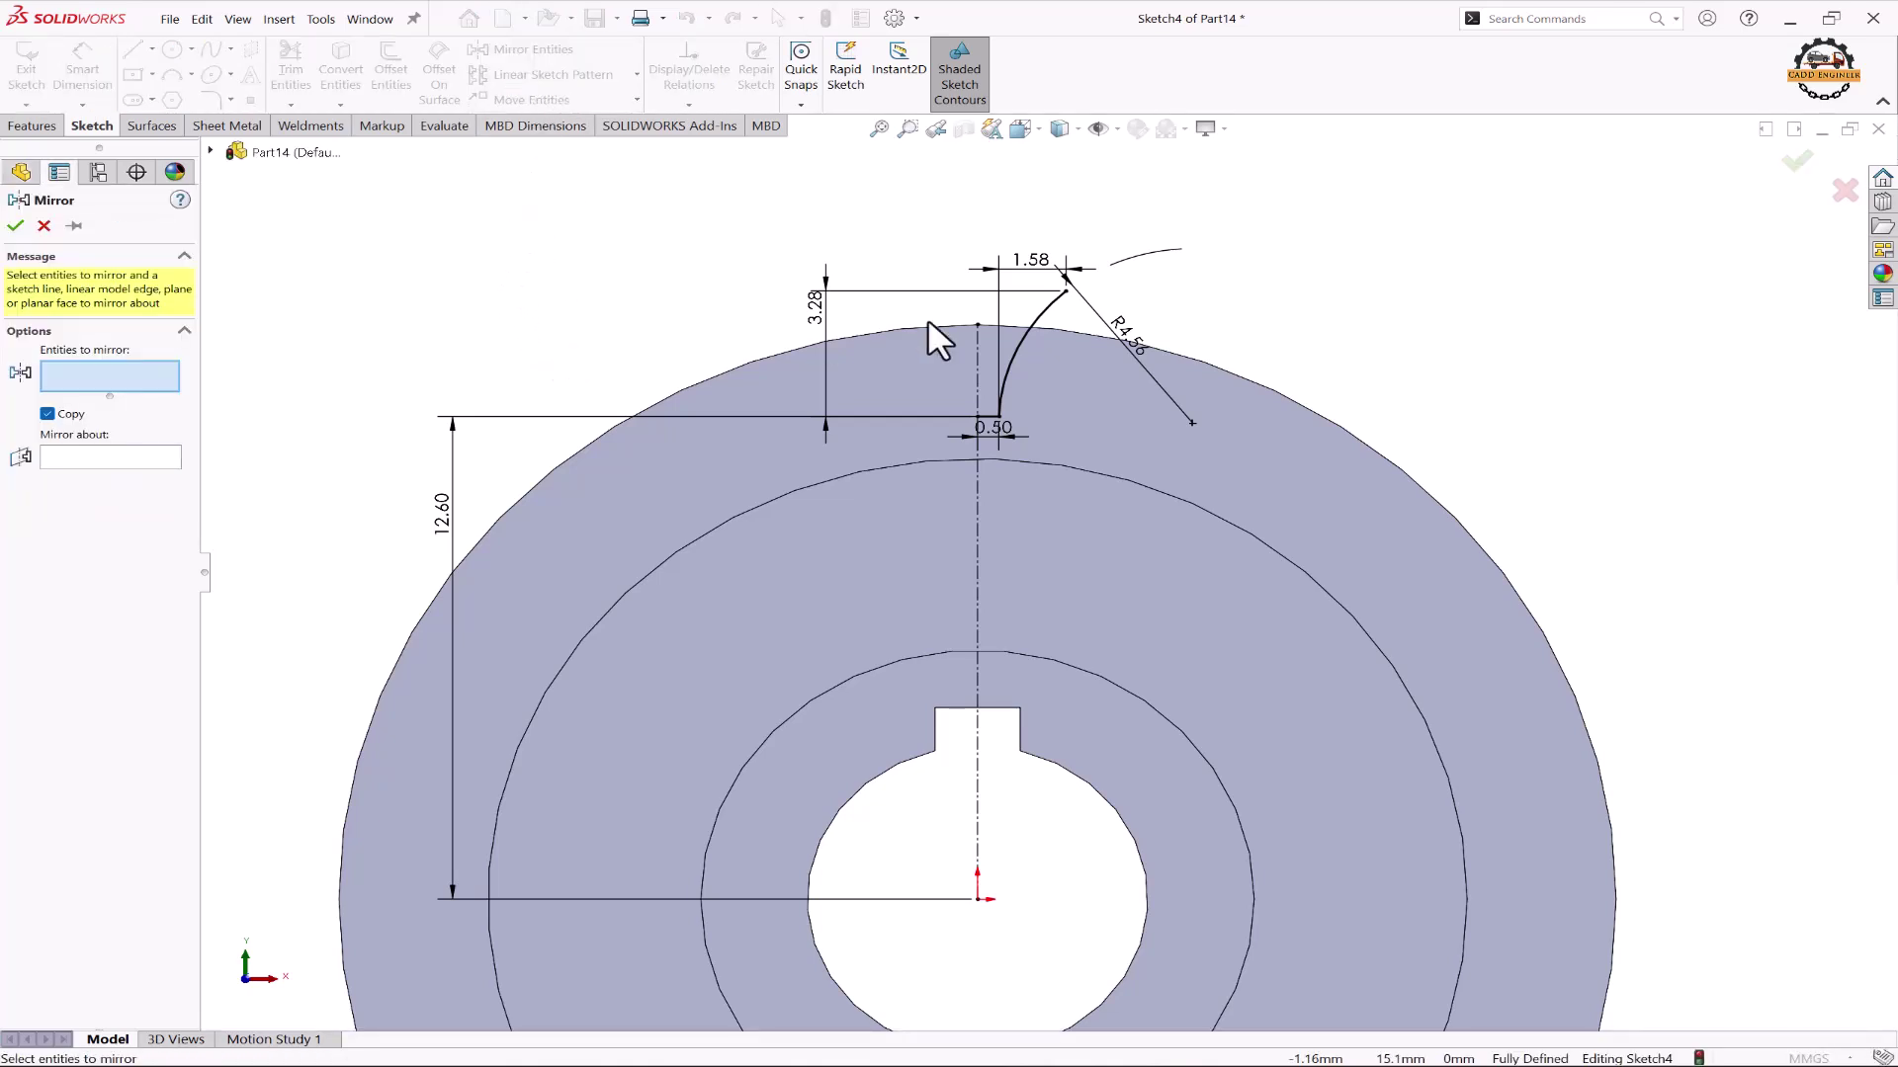
pyautogui.click(1042, 312)
pyautogui.click(989, 415)
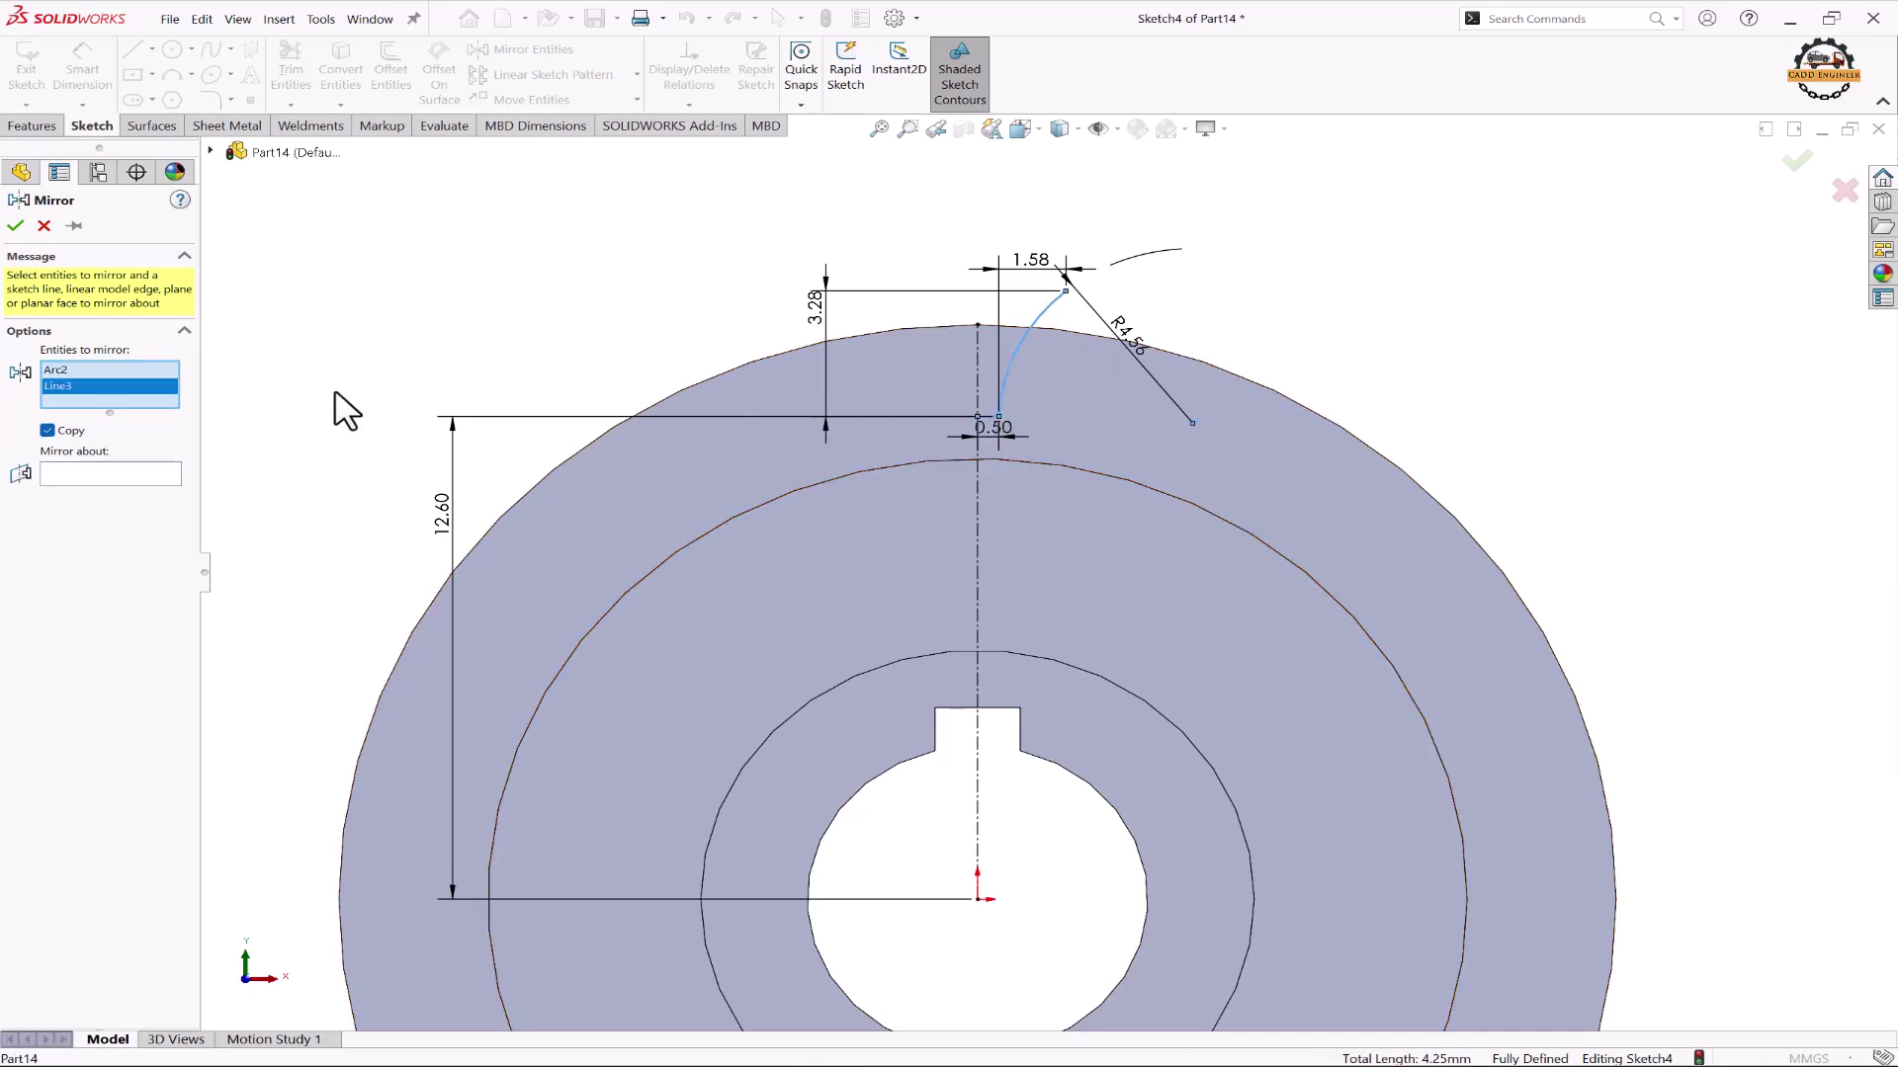
pyautogui.click(130, 473)
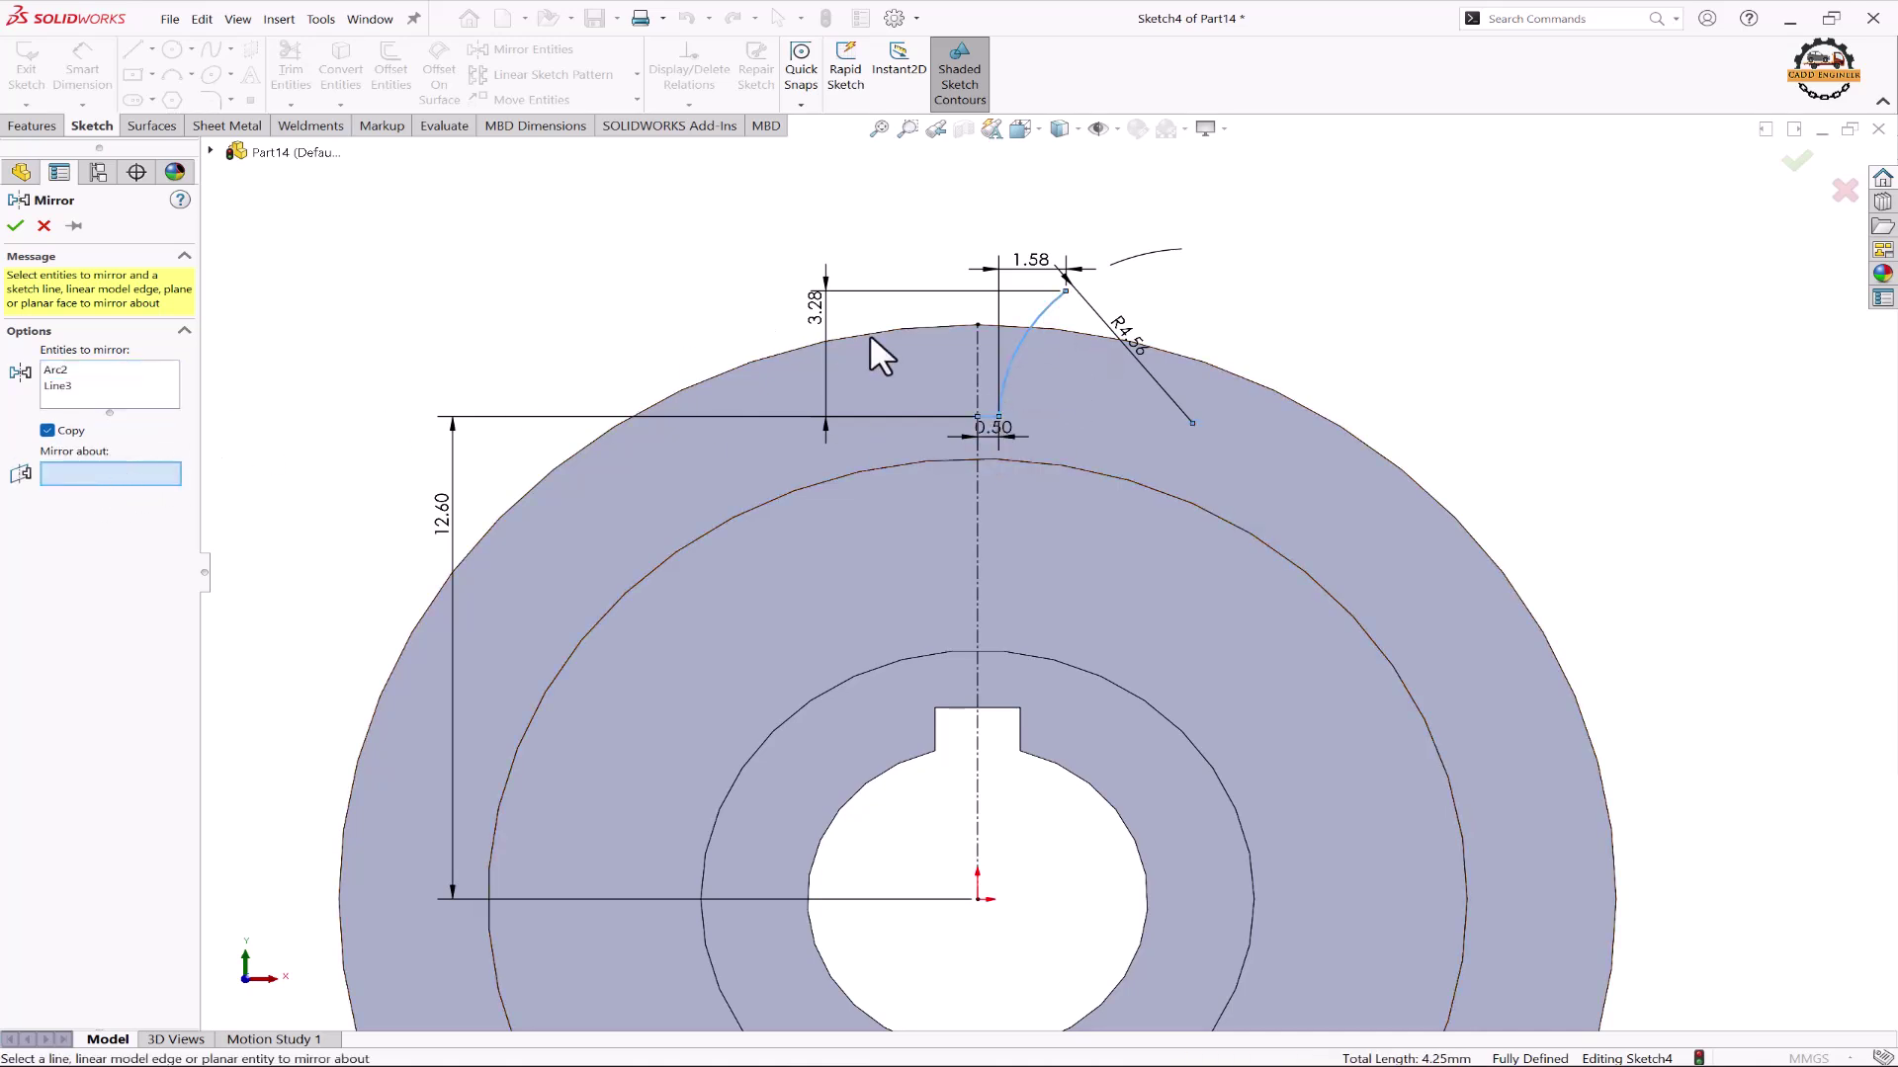
pyautogui.click(979, 342)
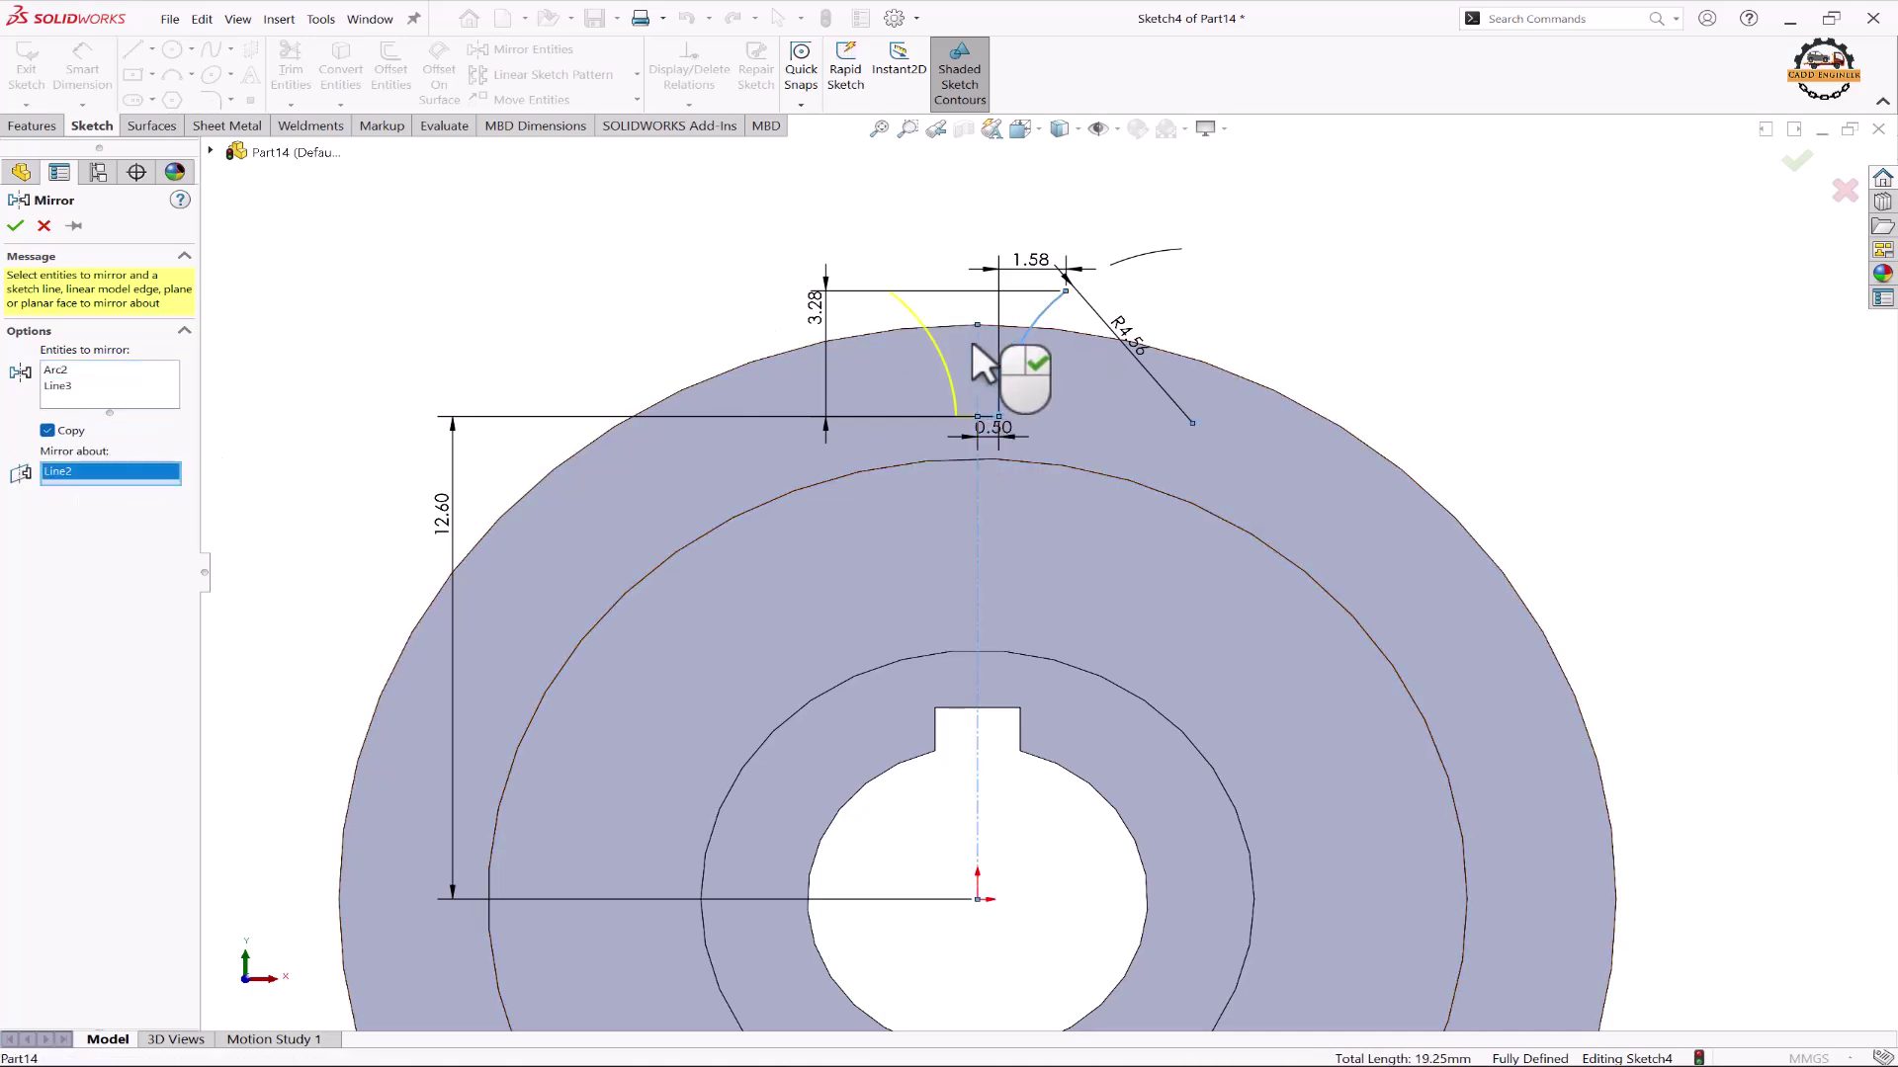
pyautogui.click(15, 227)
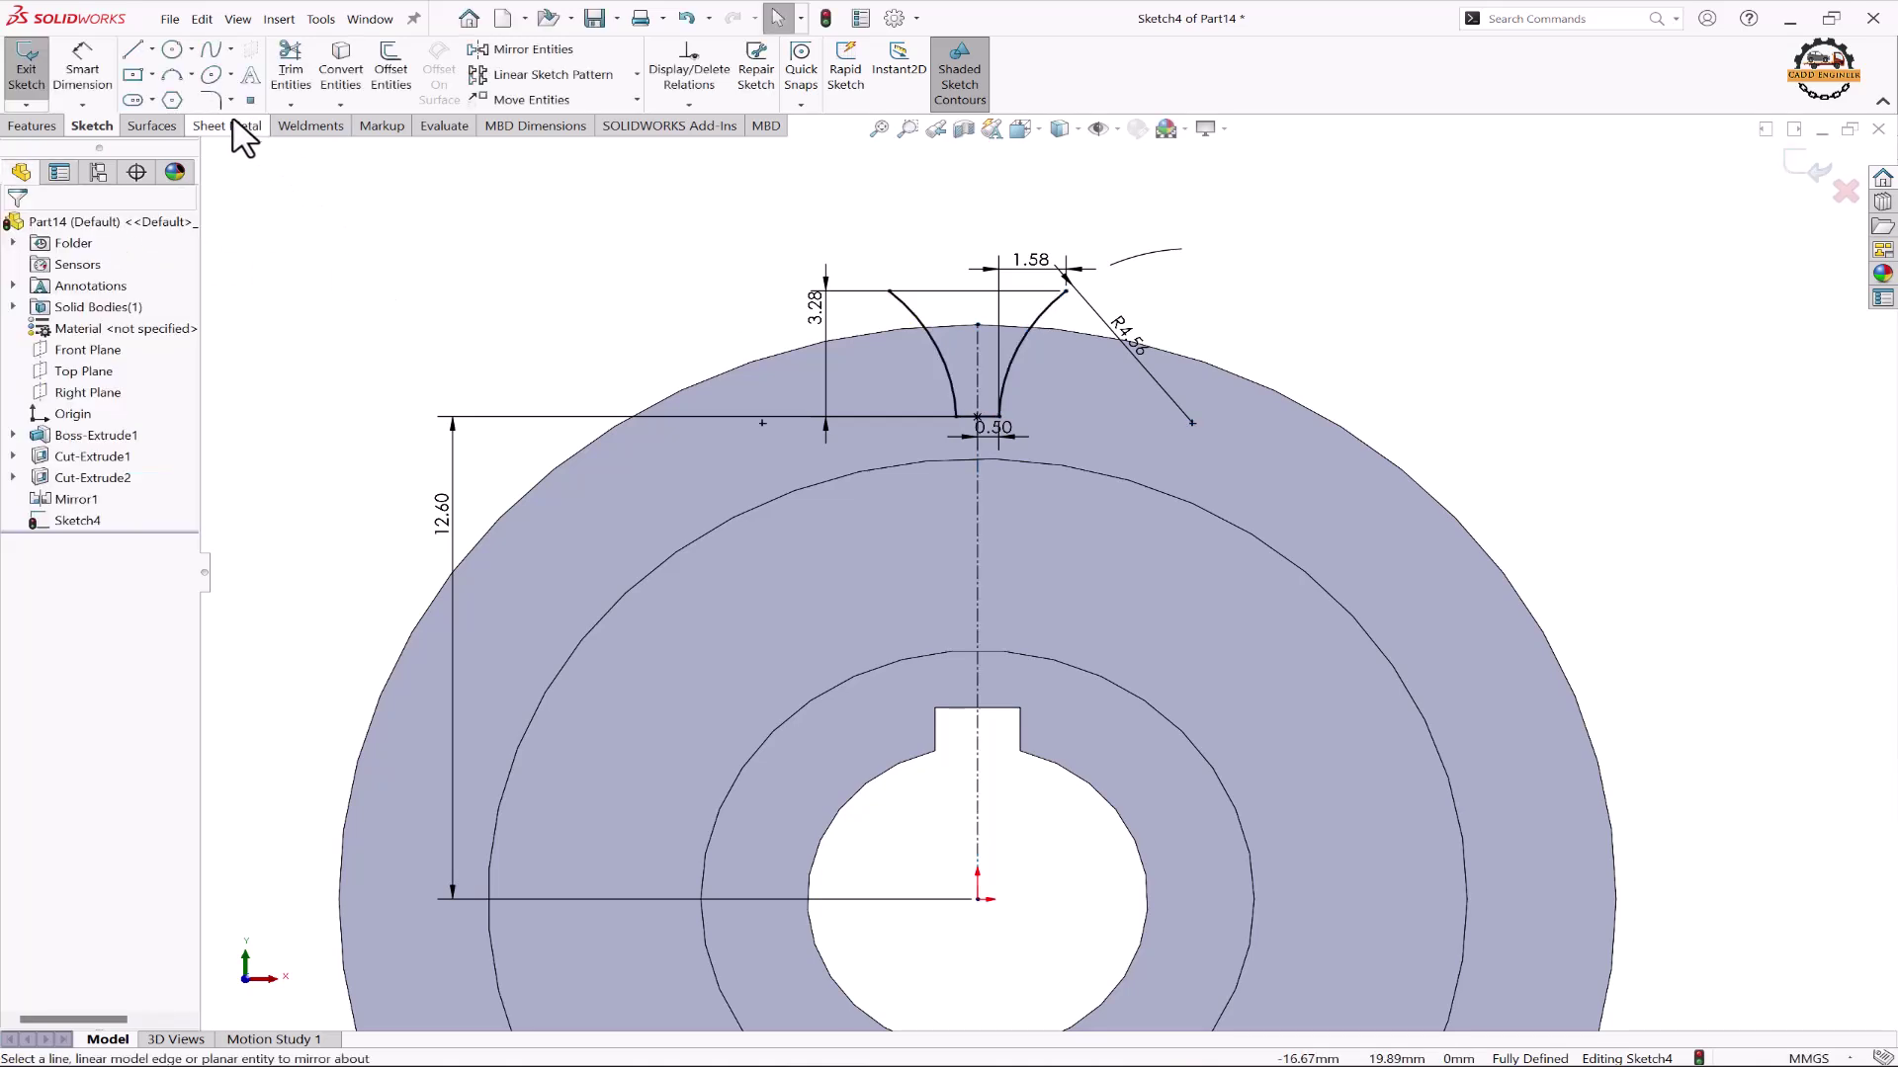
pyautogui.click(172, 75)
# Step: Cap the gap between the flank tips with an R18 arc and exit the sketch
pyautogui.click(889, 291)
pyautogui.click(1064, 292)
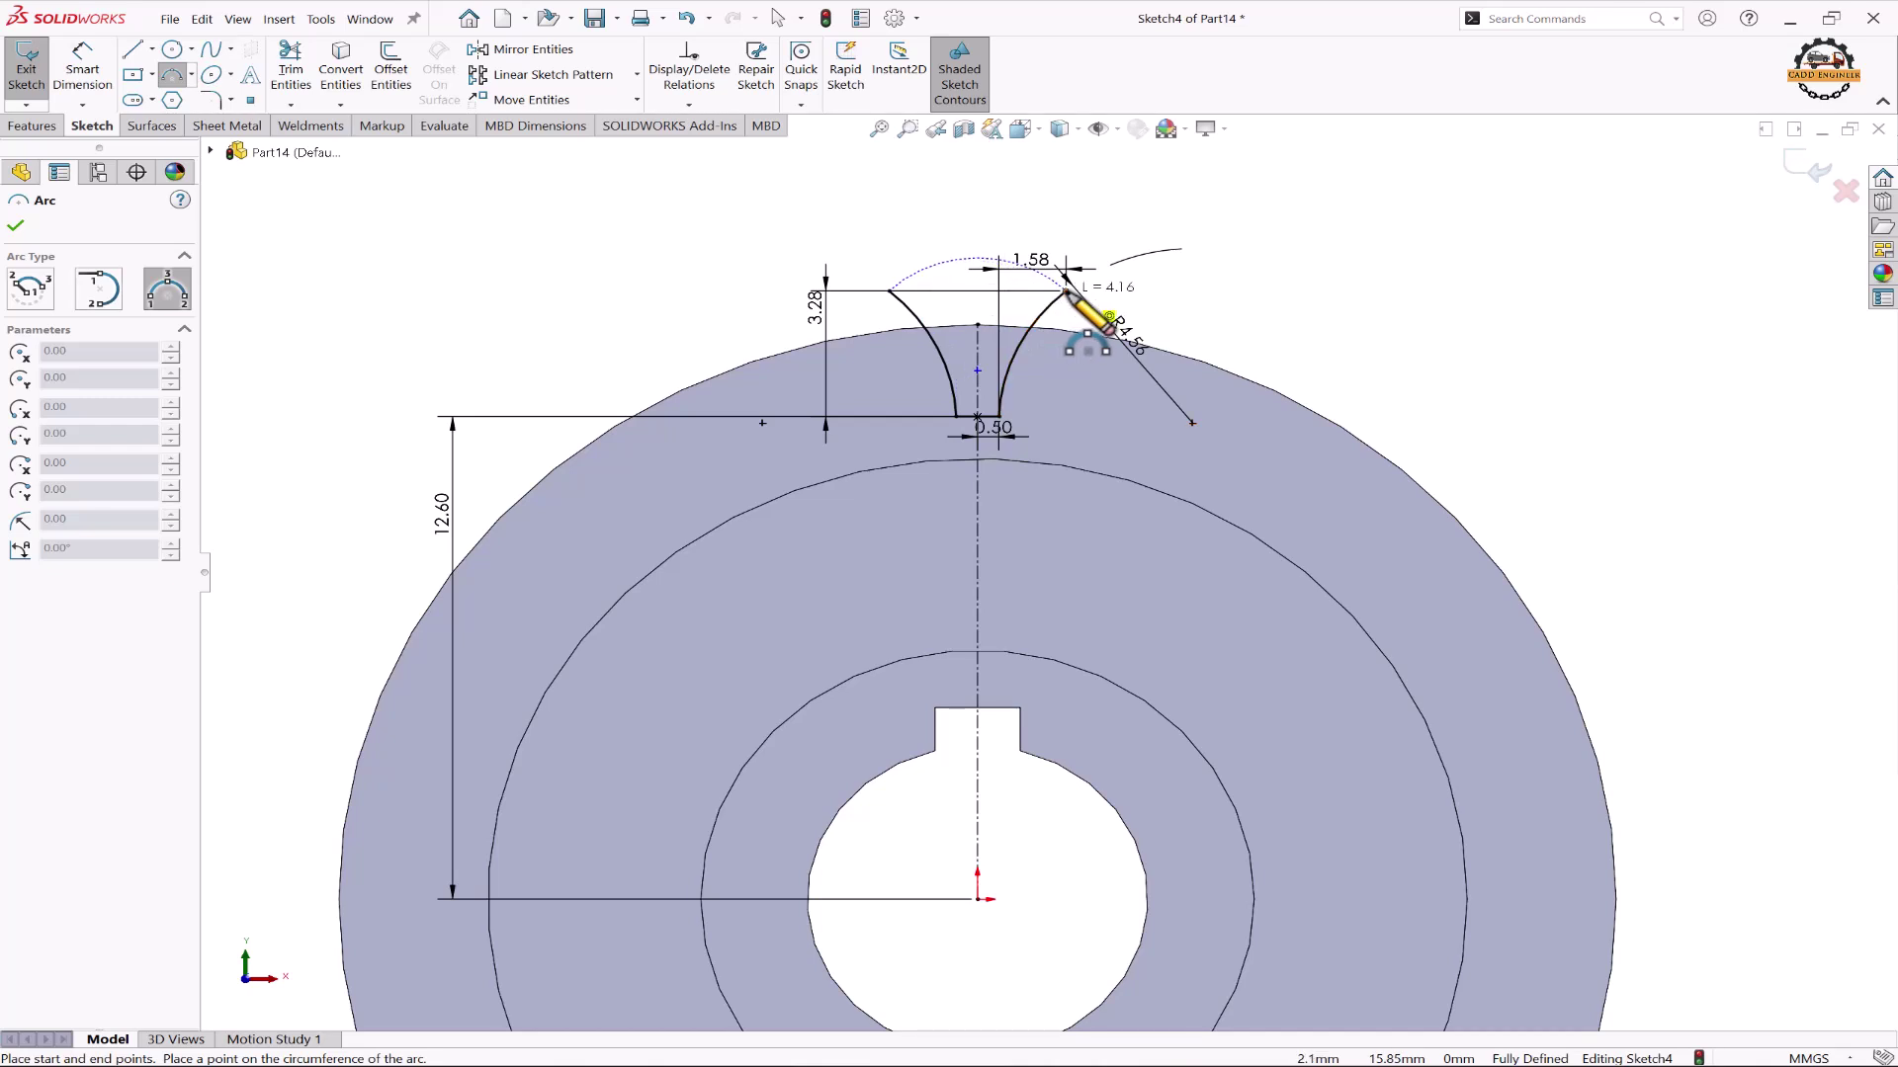
pyautogui.click(1006, 280)
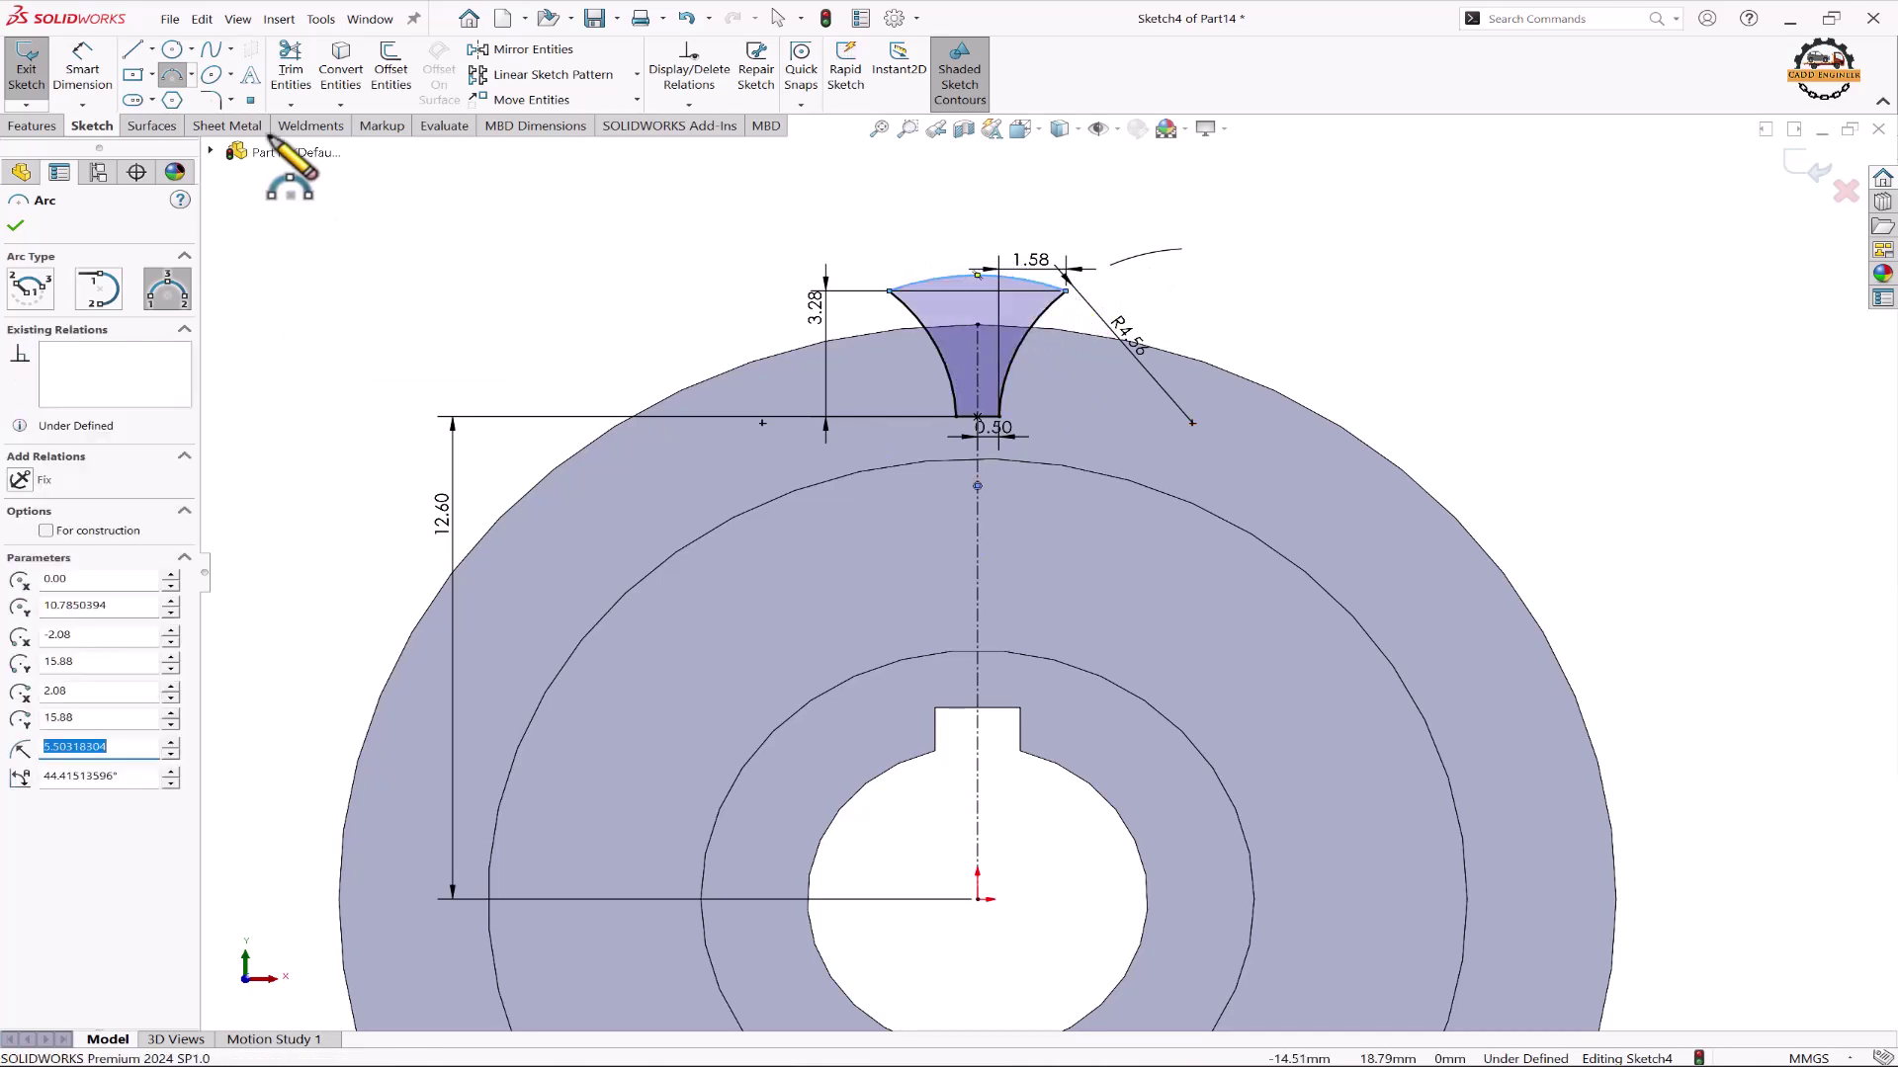
pyautogui.click(83, 71)
pyautogui.click(969, 278)
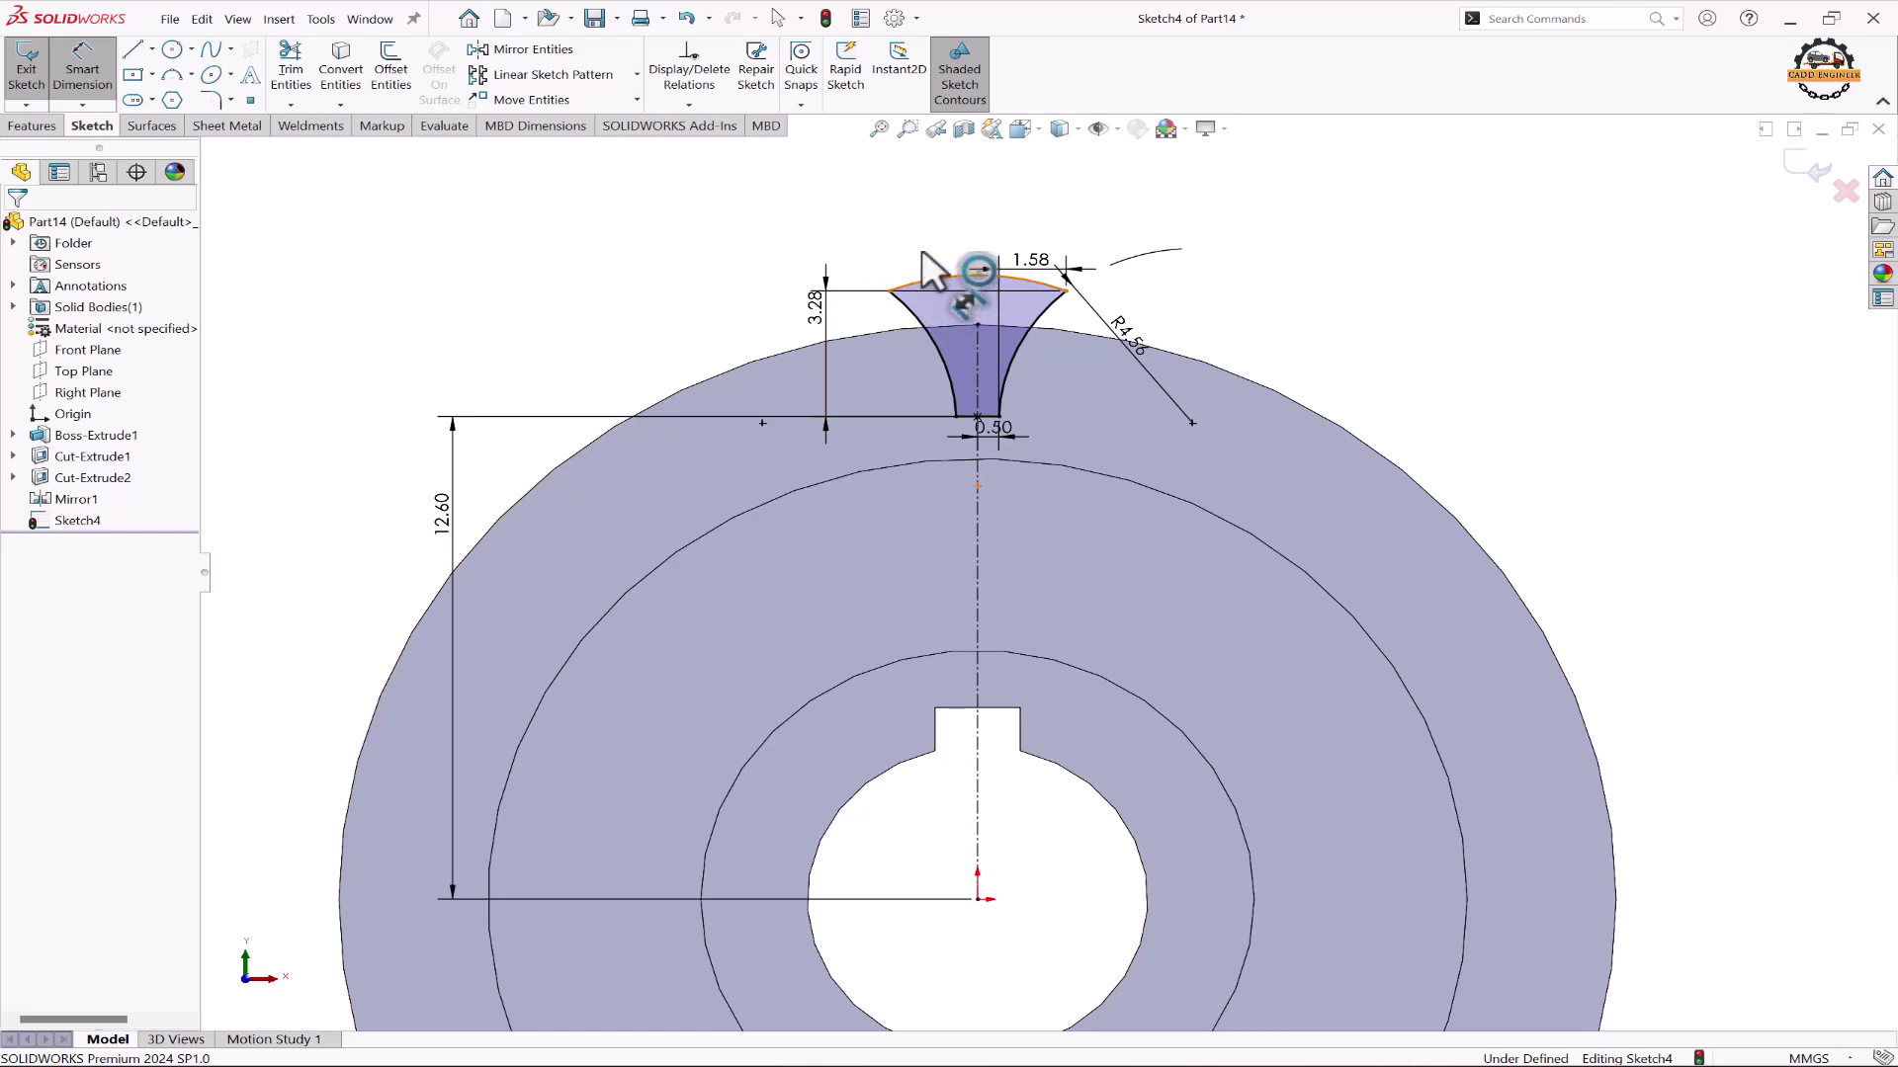
pyautogui.click(923, 242)
pyautogui.write('18')
pyautogui.press('Return')
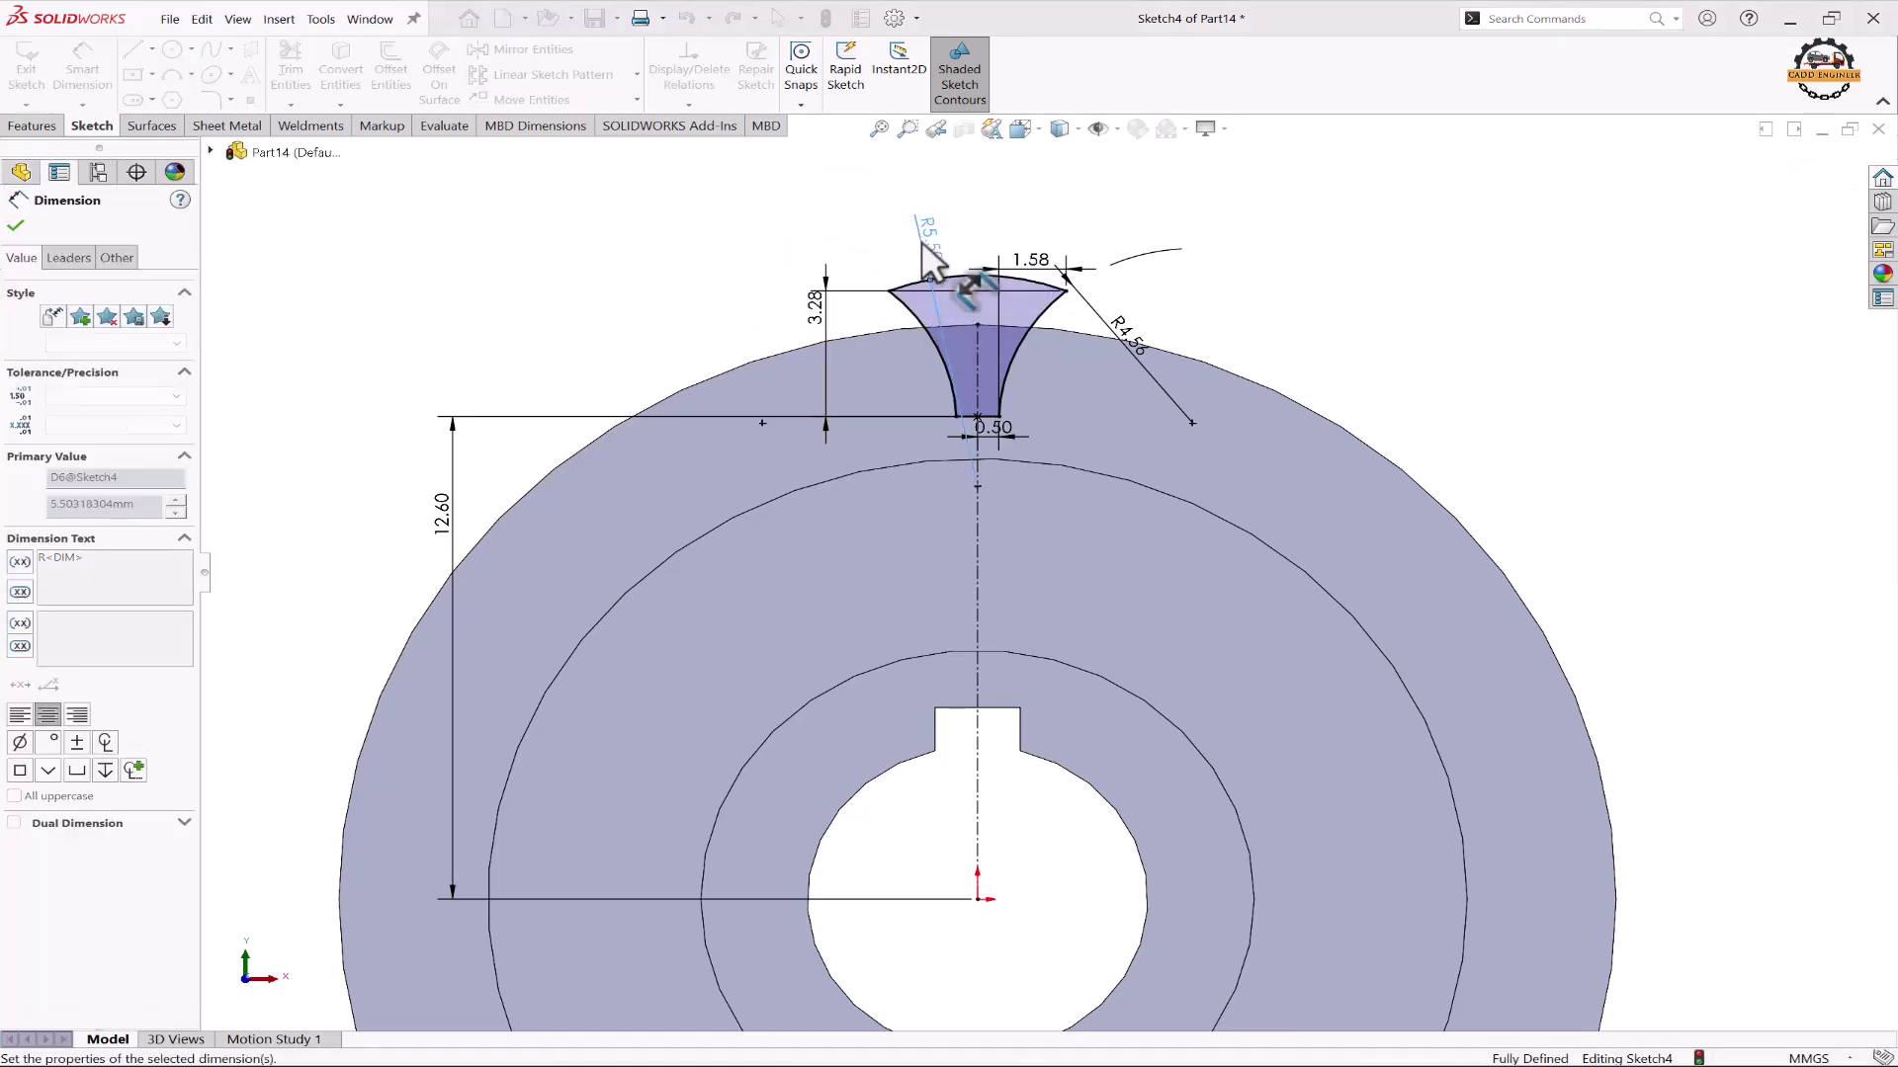
pyautogui.click(1819, 170)
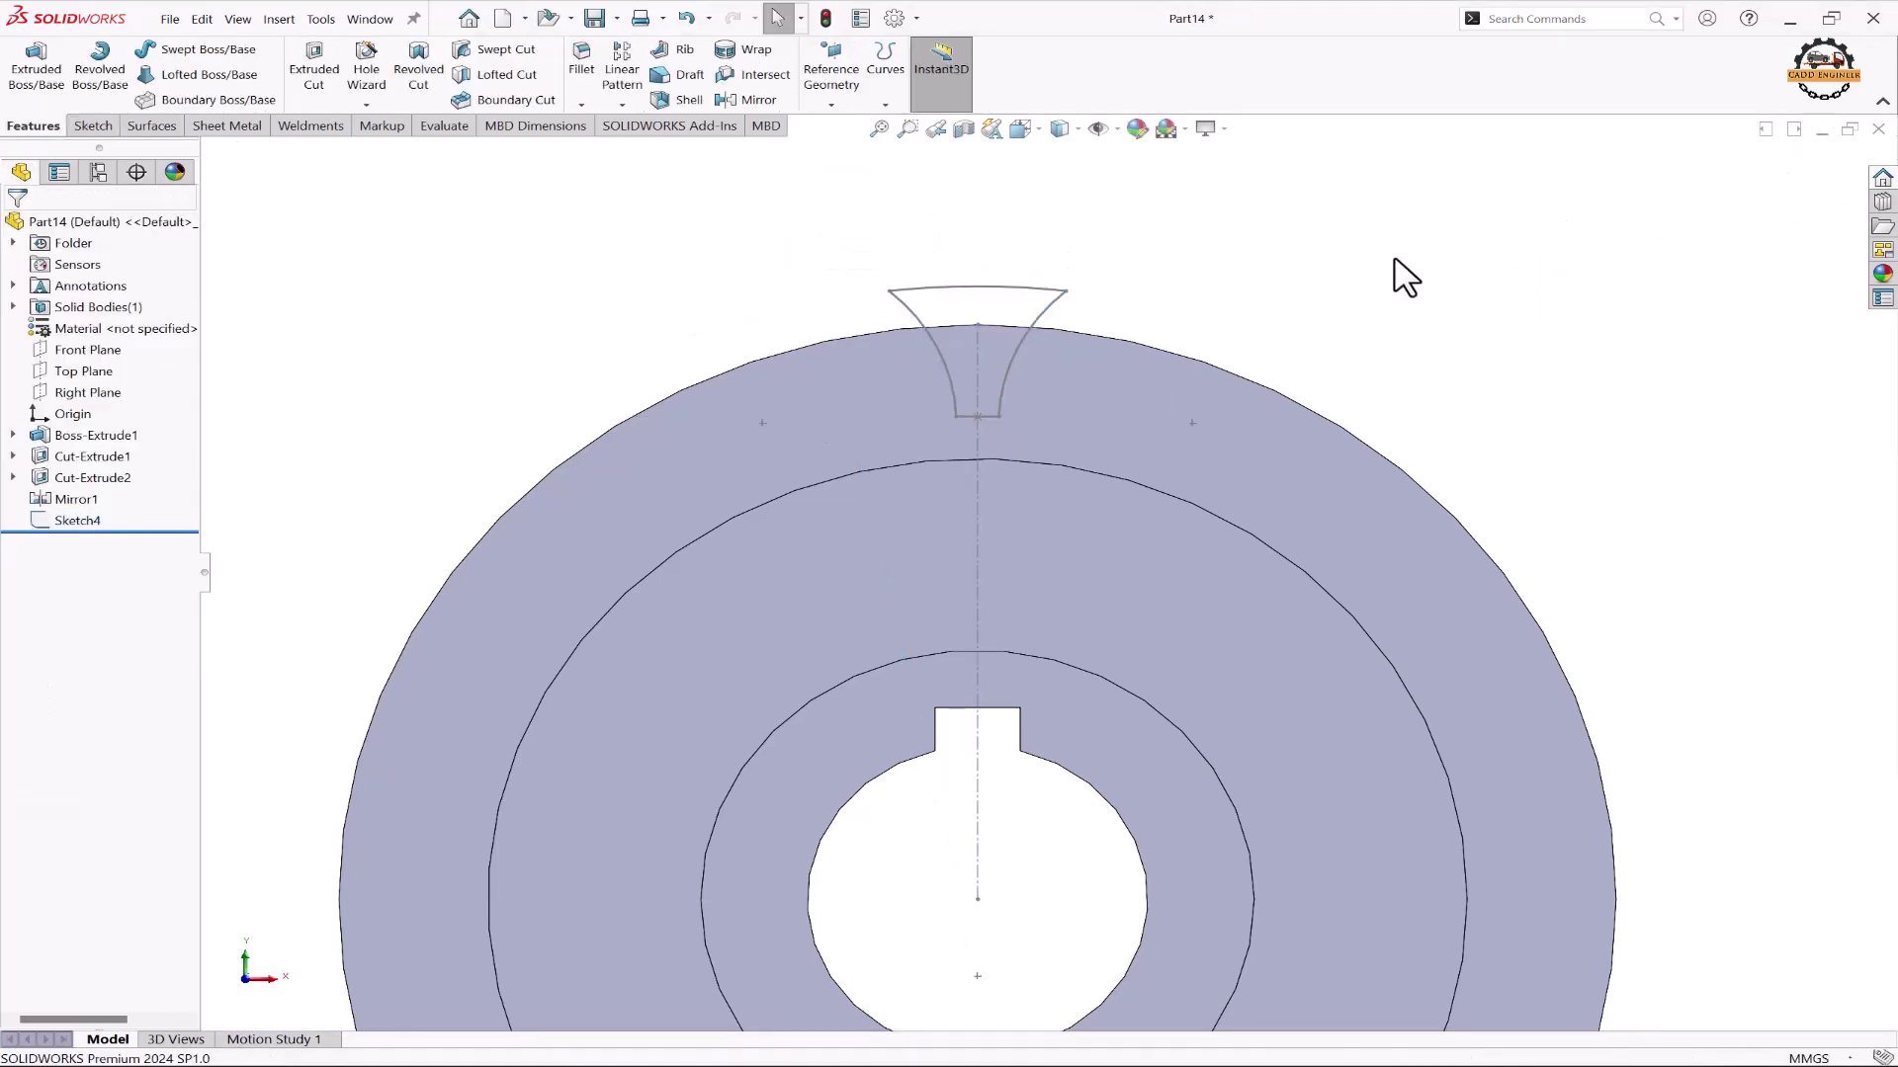
# Step: Extrude-cut Sketch4 15 mm blind into the gear rim
pyautogui.click(94, 520)
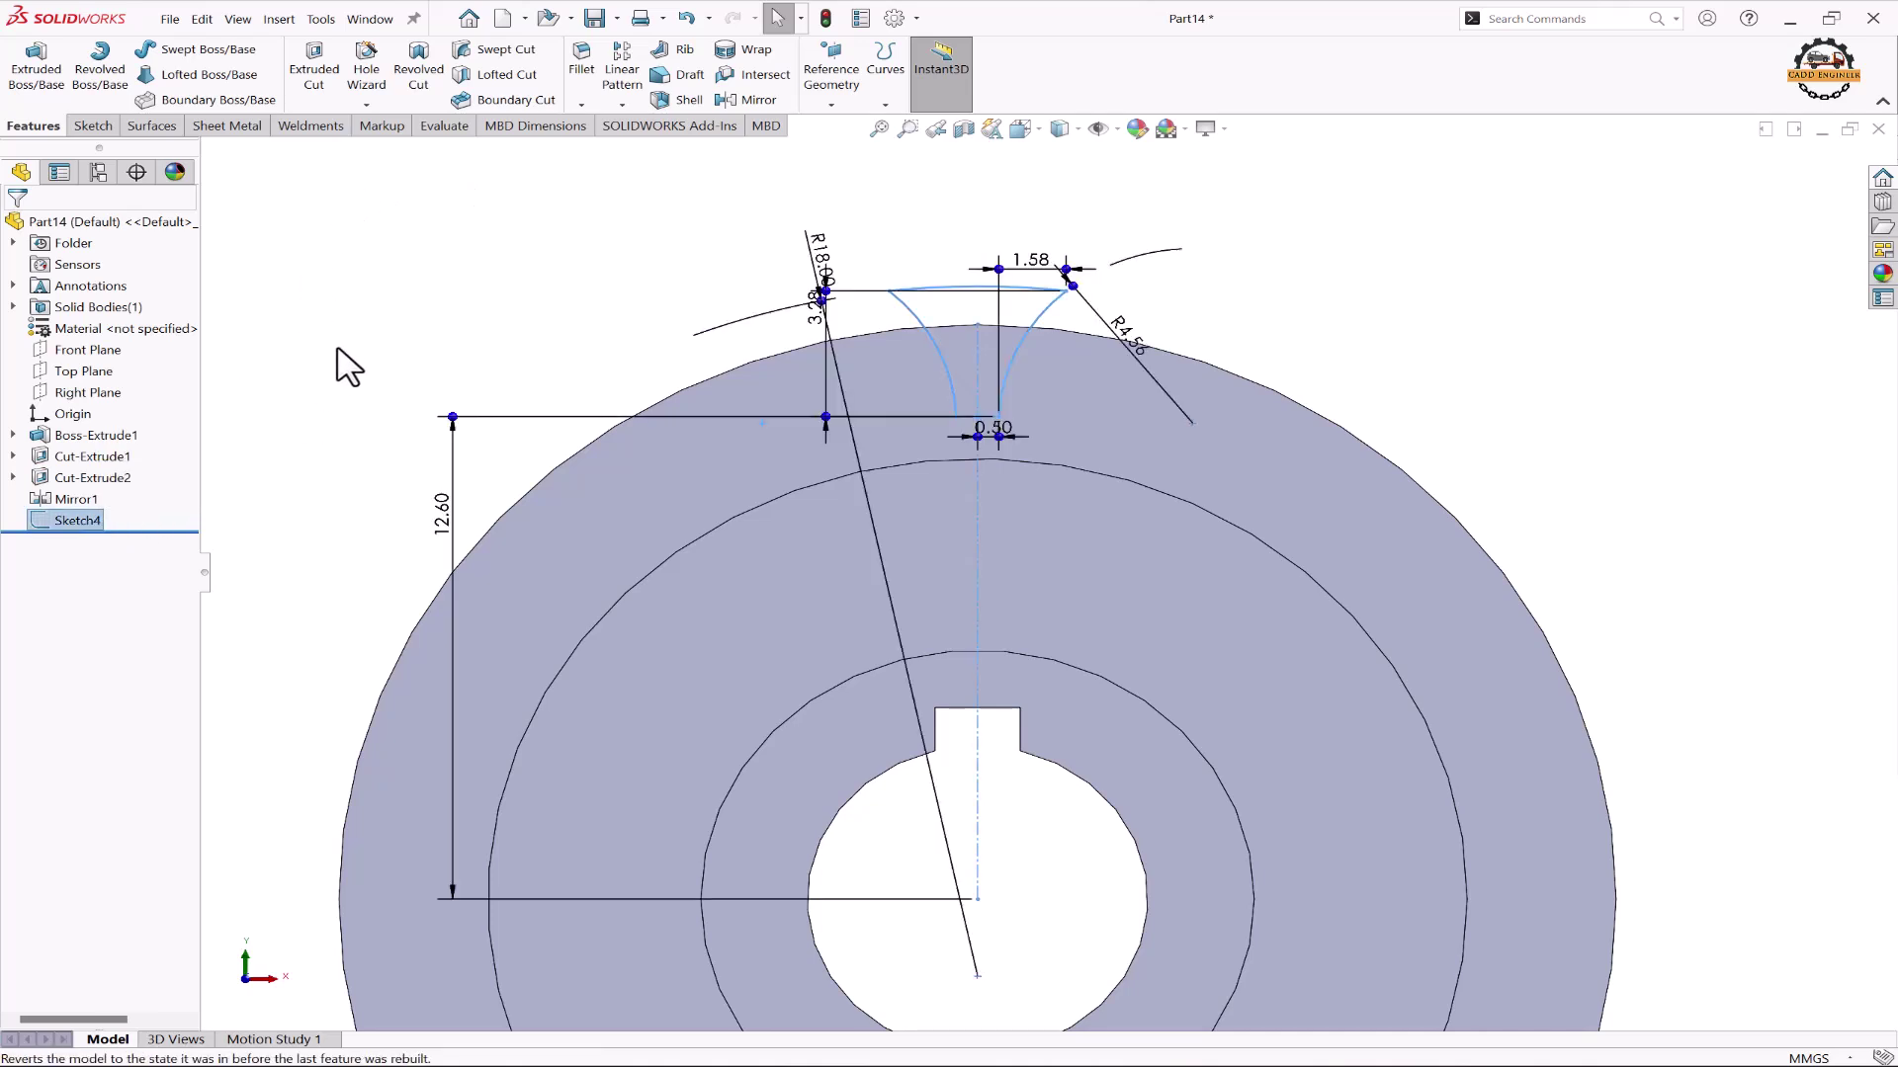
pyautogui.click(328, 79)
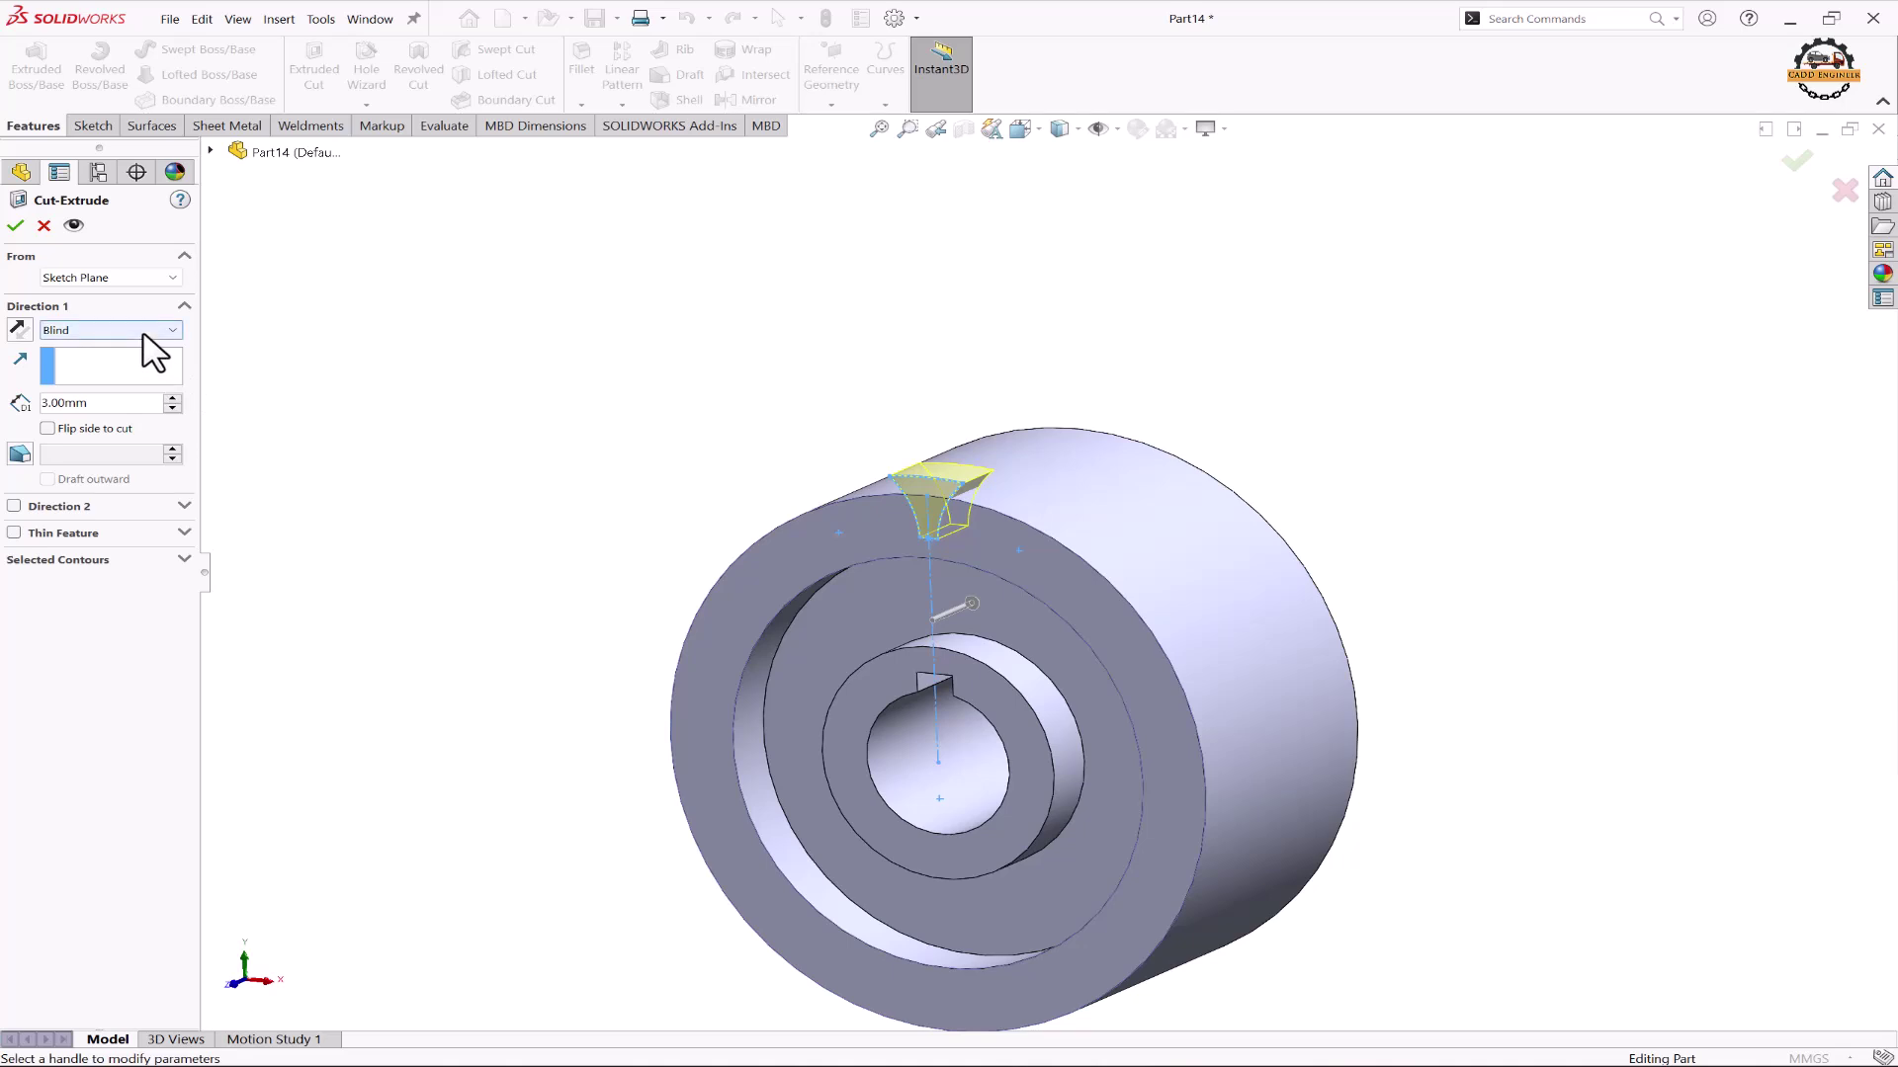
pyautogui.doubleClick(54, 403)
pyautogui.write('15')
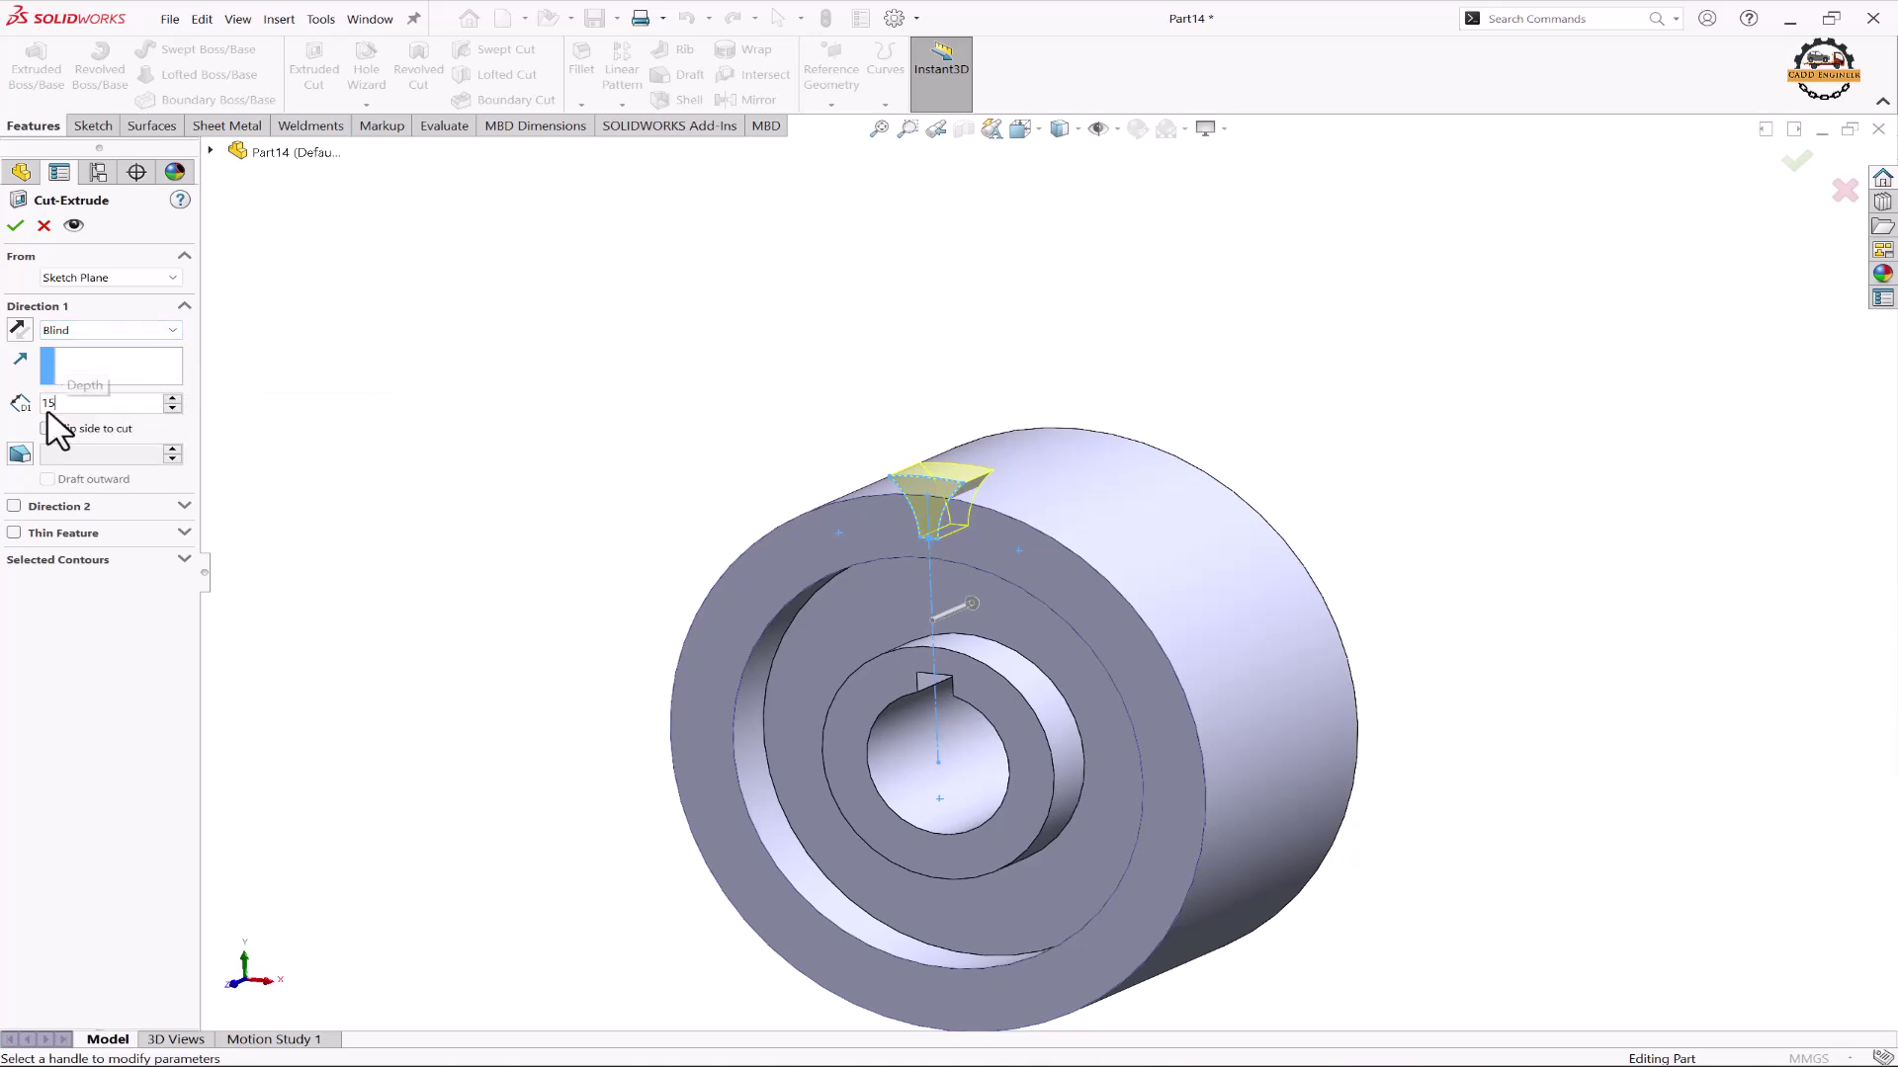
pyautogui.press('Return')
pyautogui.click(14, 227)
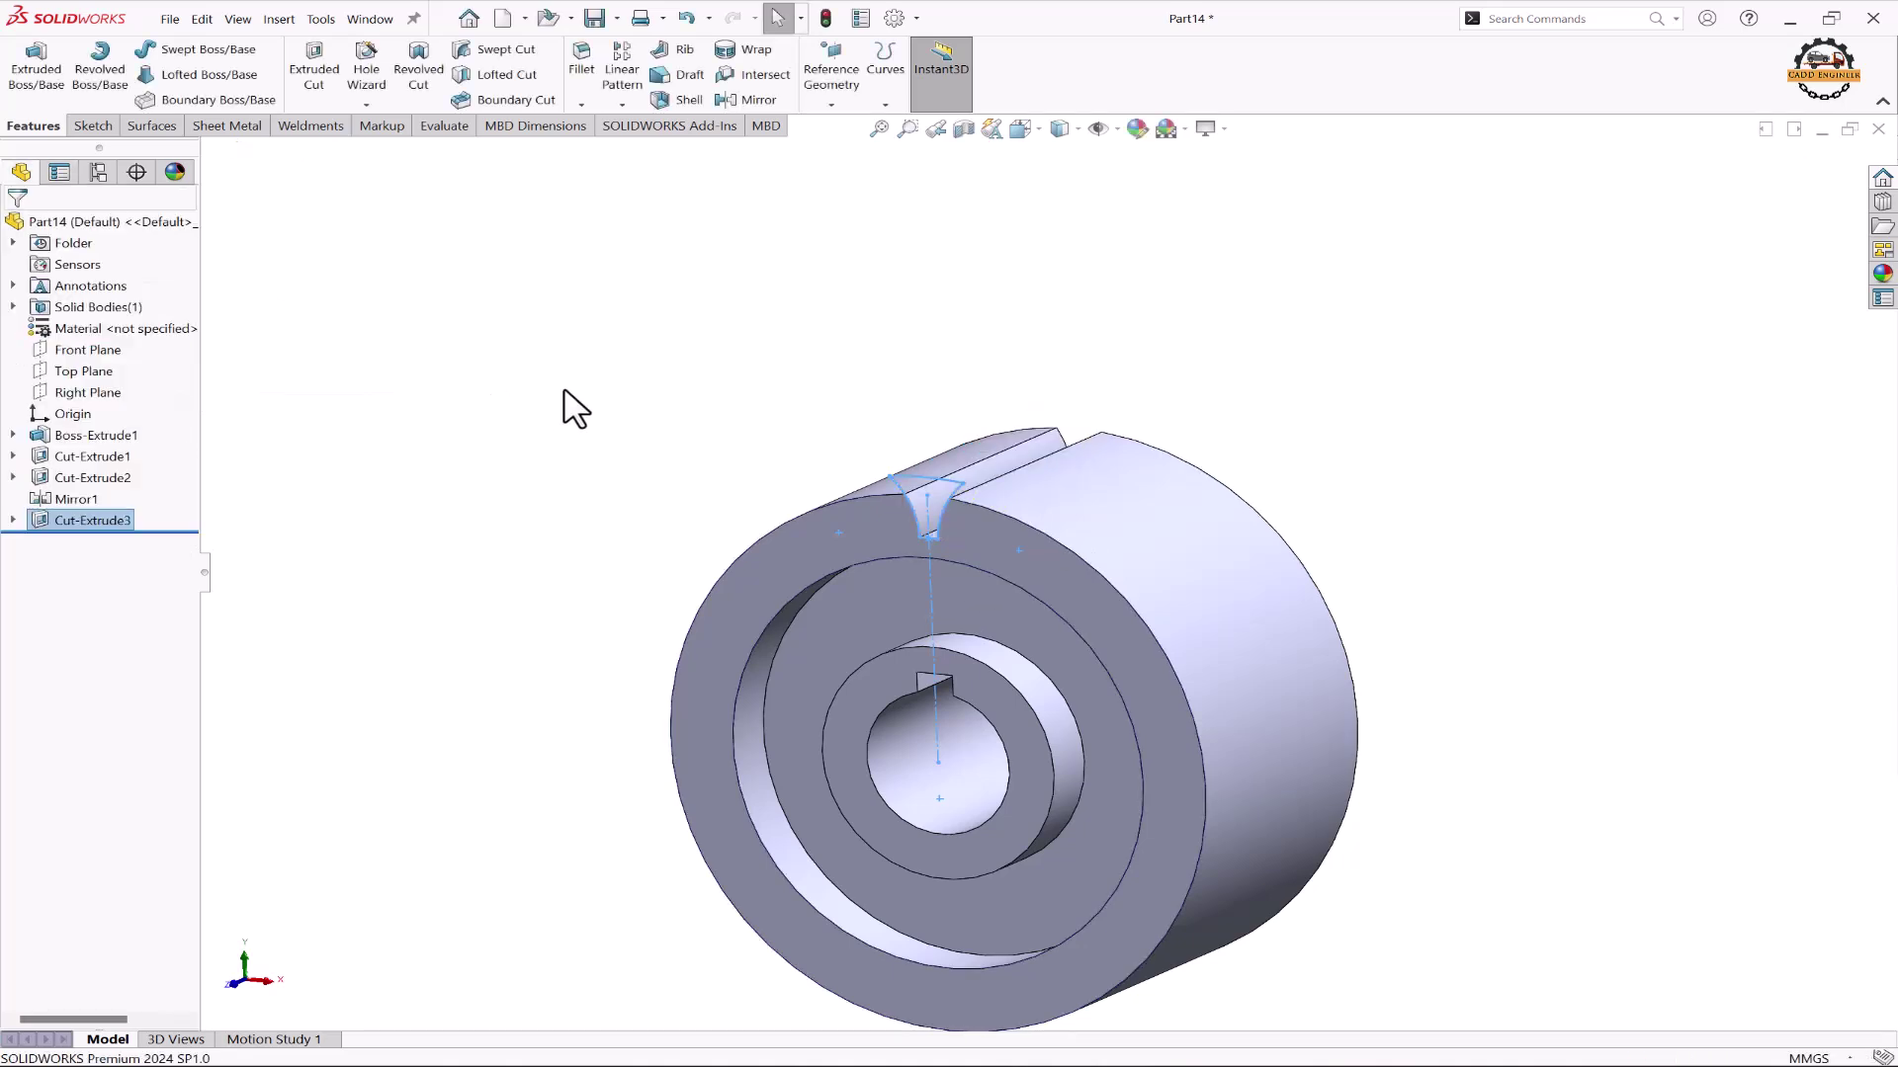
# Step: Circular-pattern Cut-Extrude3 into 28 equal instances over 360° about the outer cylindrical face
pyautogui.click(111, 520)
pyautogui.scroll(-2, 911, 921)
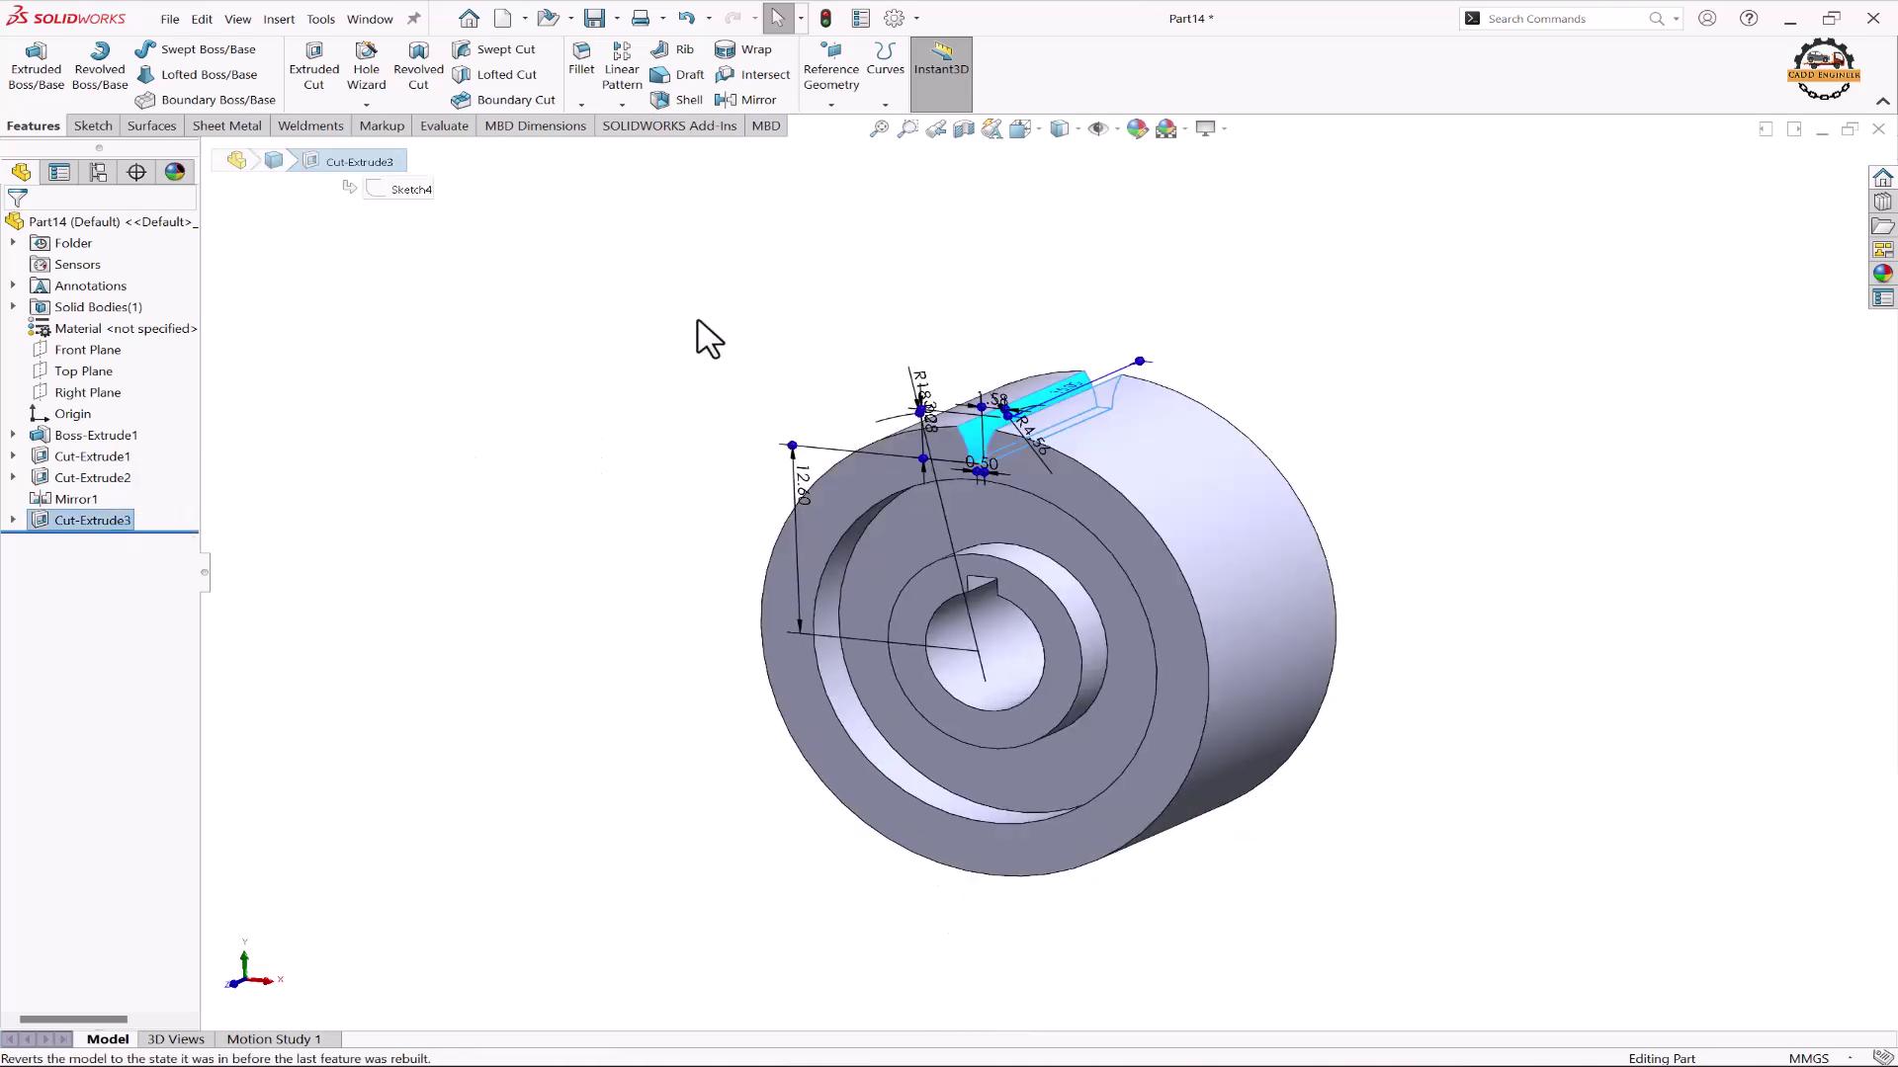
pyautogui.click(622, 105)
pyautogui.click(658, 150)
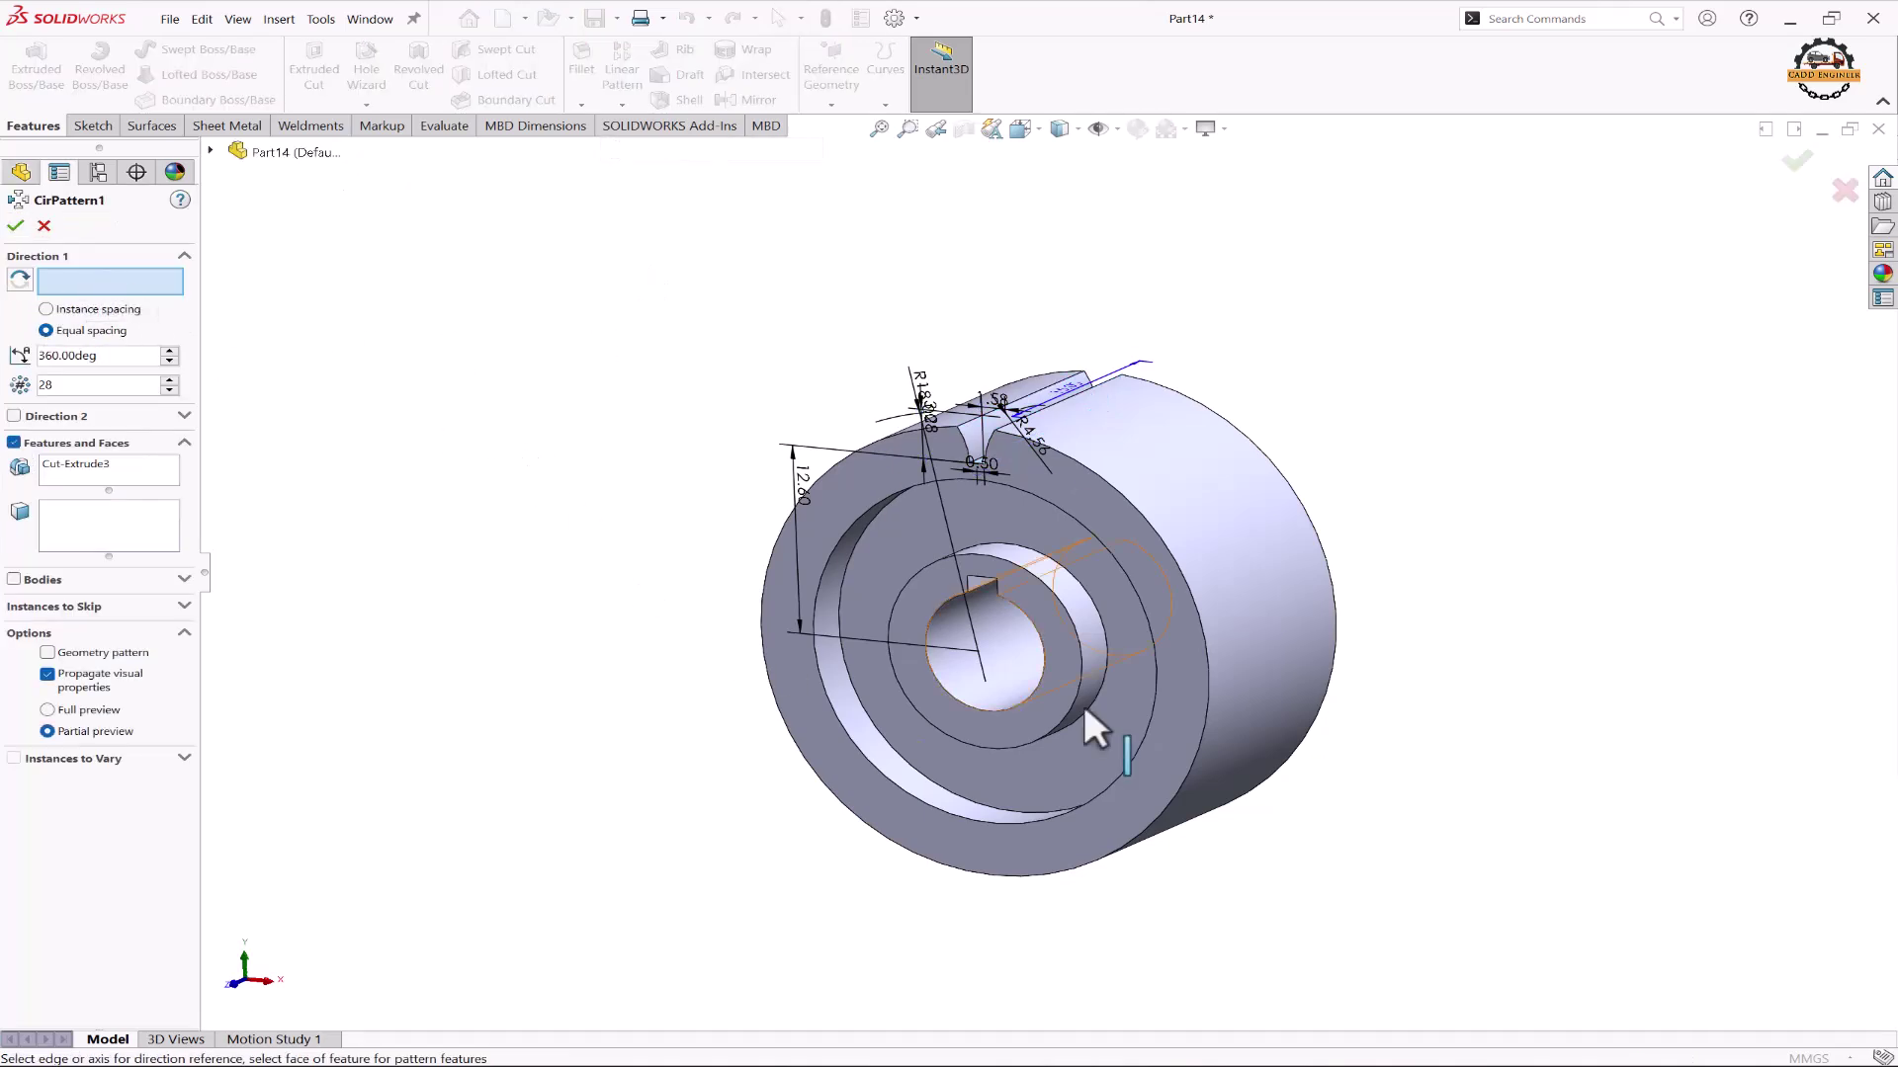
pyautogui.click(1285, 576)
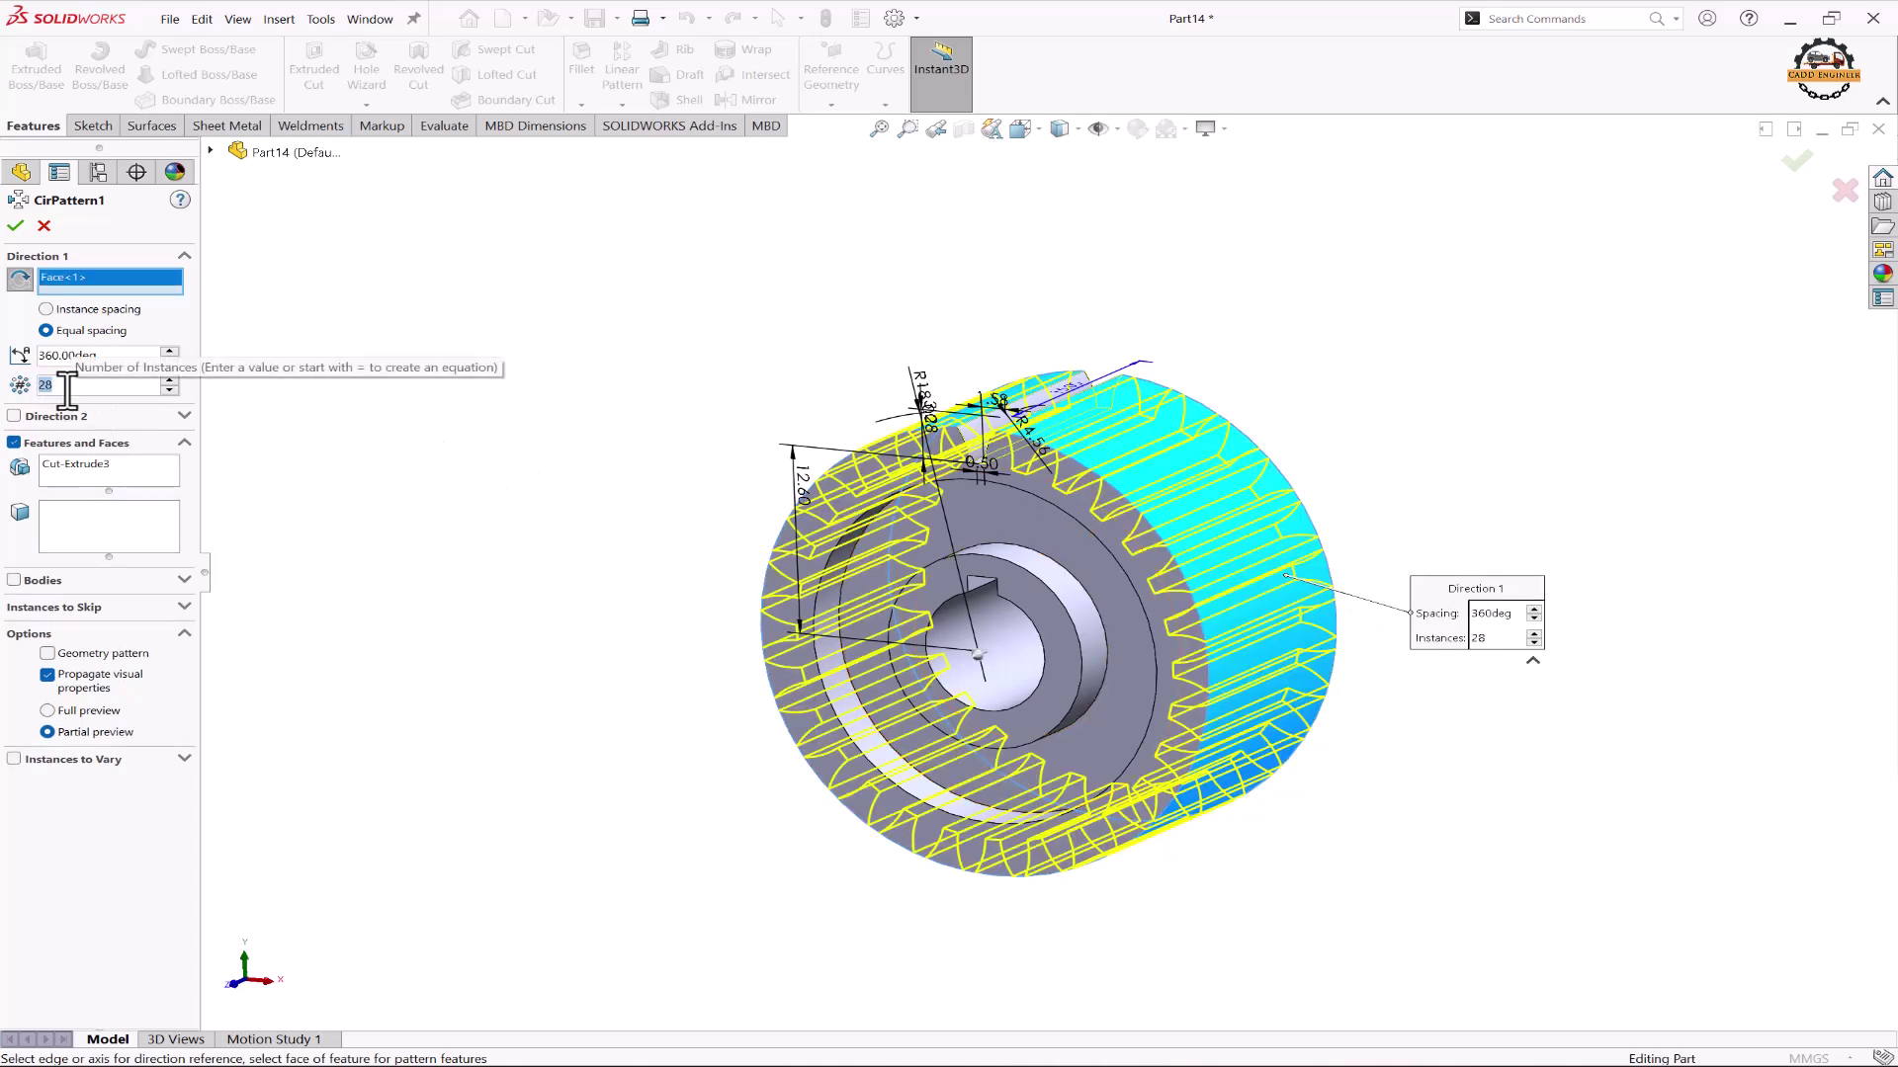
pyautogui.click(15, 225)
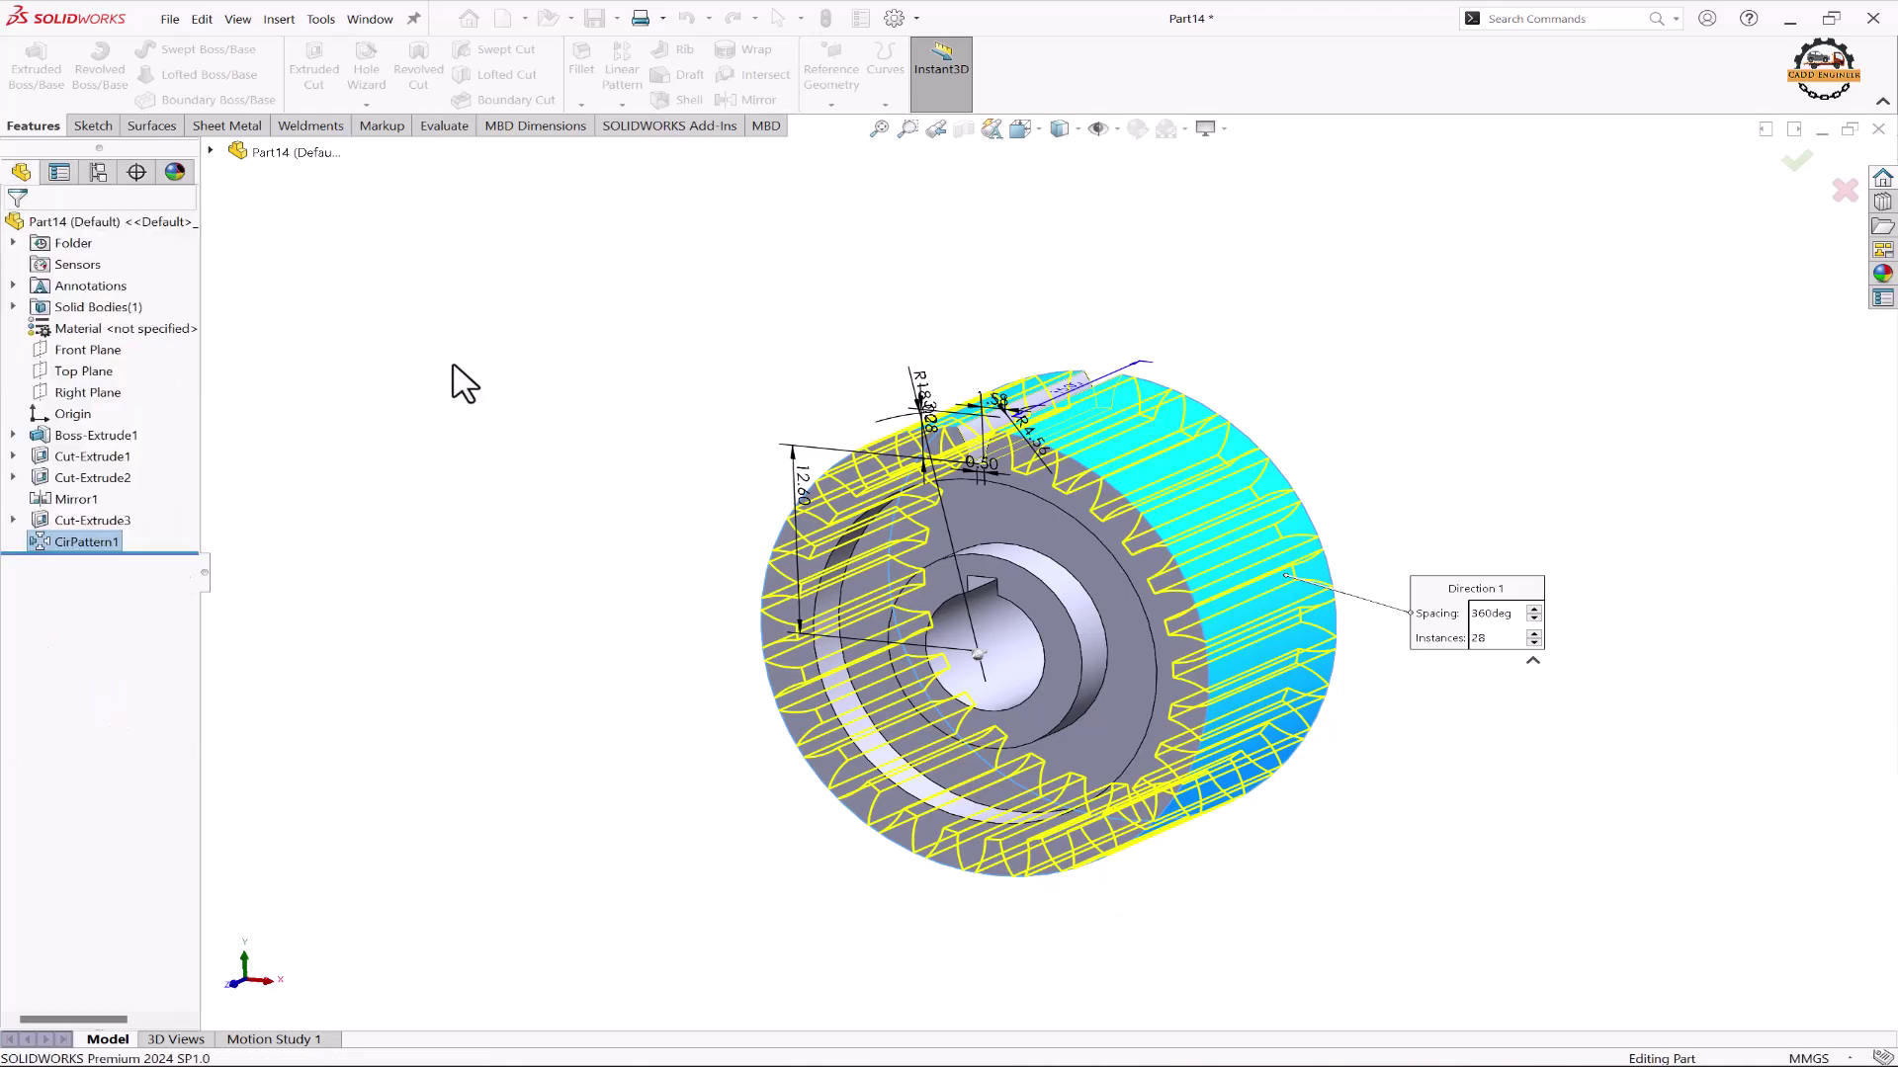
pyautogui.moveTo(721, 724); pyautogui.dragTo(756, 644, button='middle')
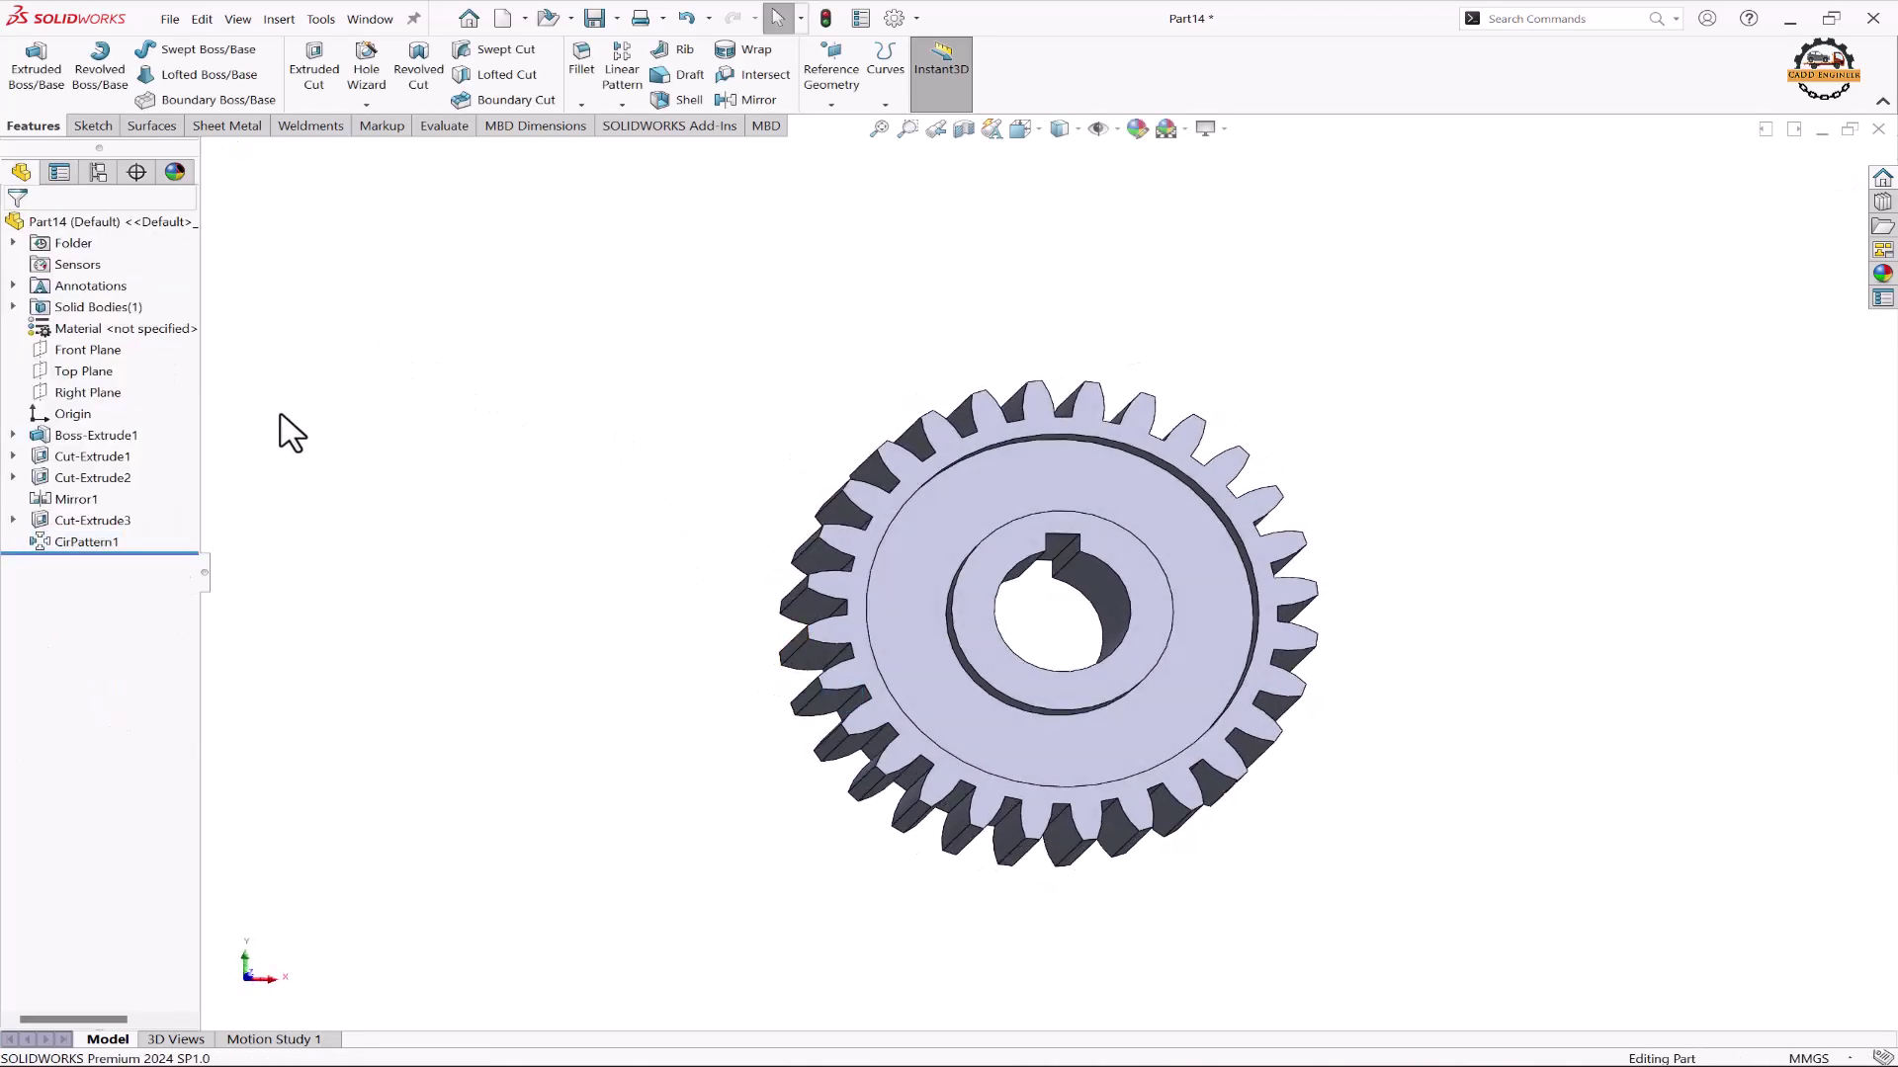
# Step: Apply AISI 1045 Steel, cold drawn from the Steel material library to the part
pyautogui.rightClick(116, 345)
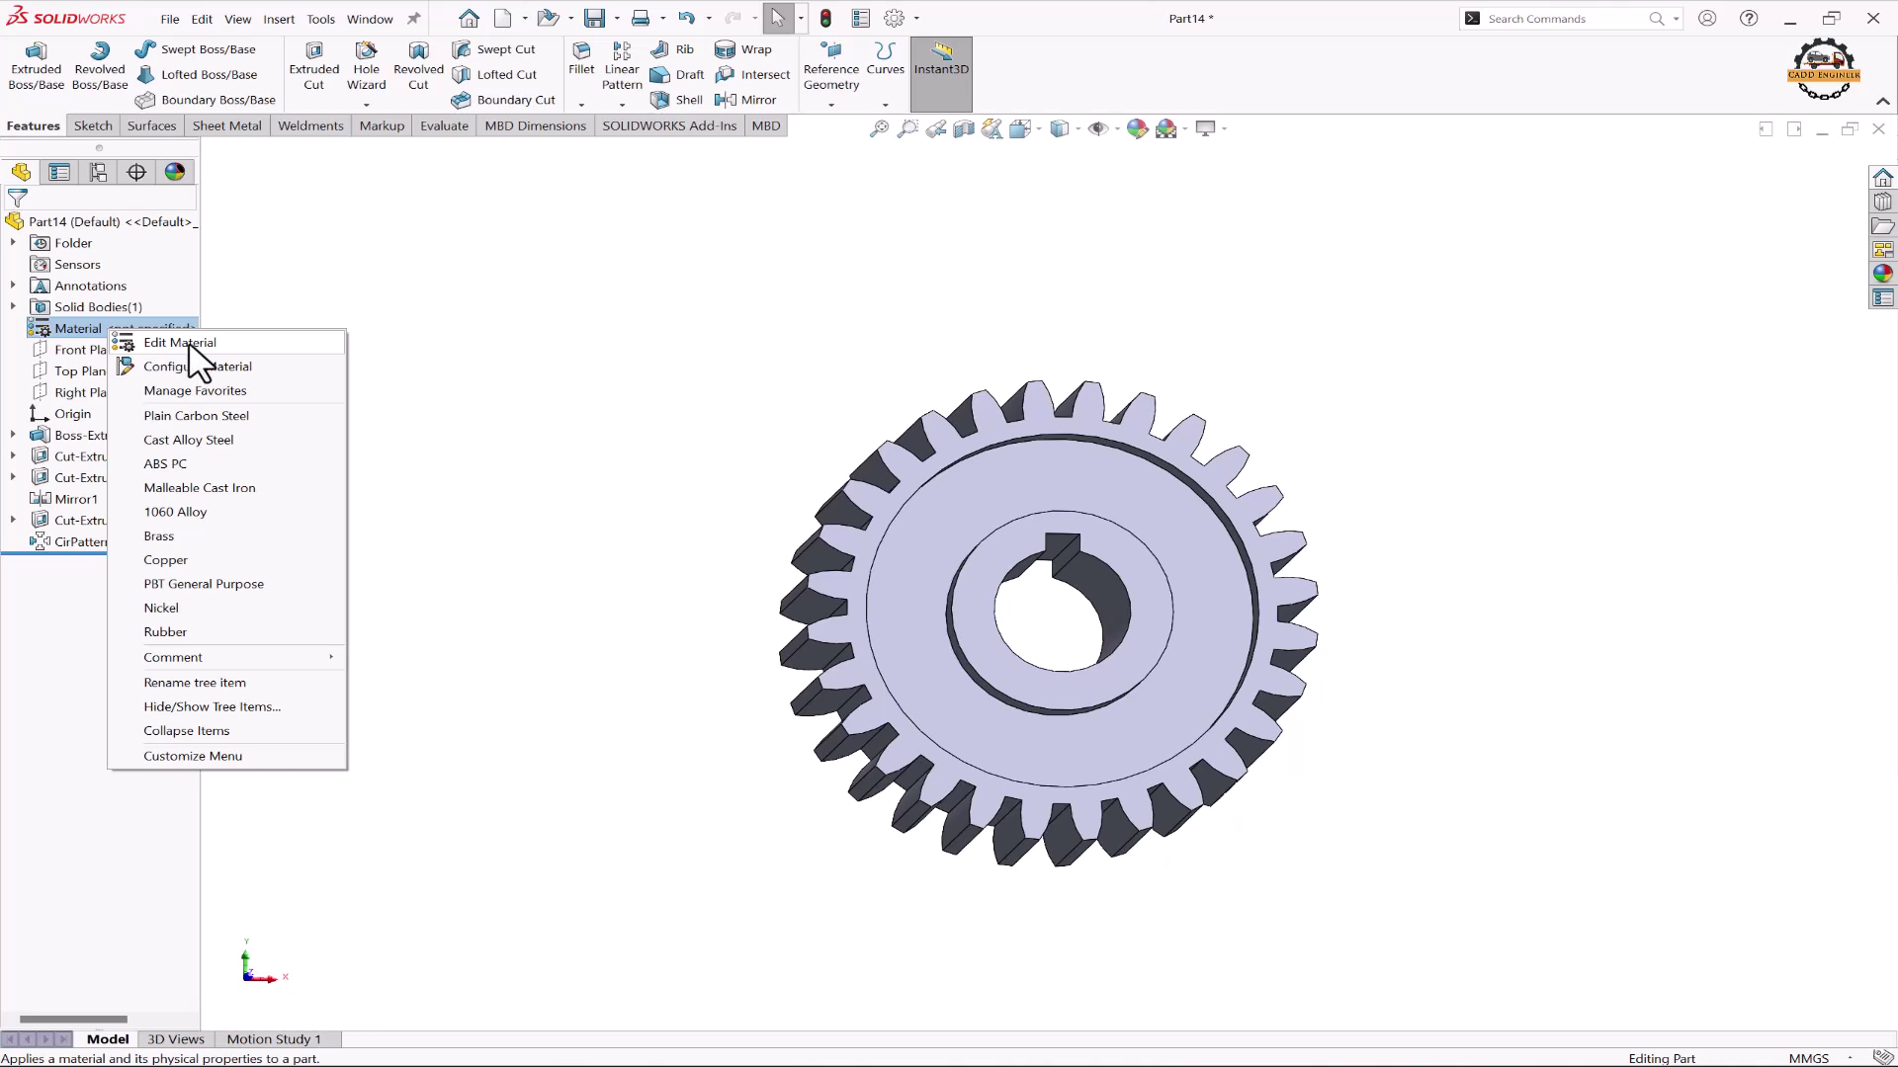
pyautogui.click(183, 343)
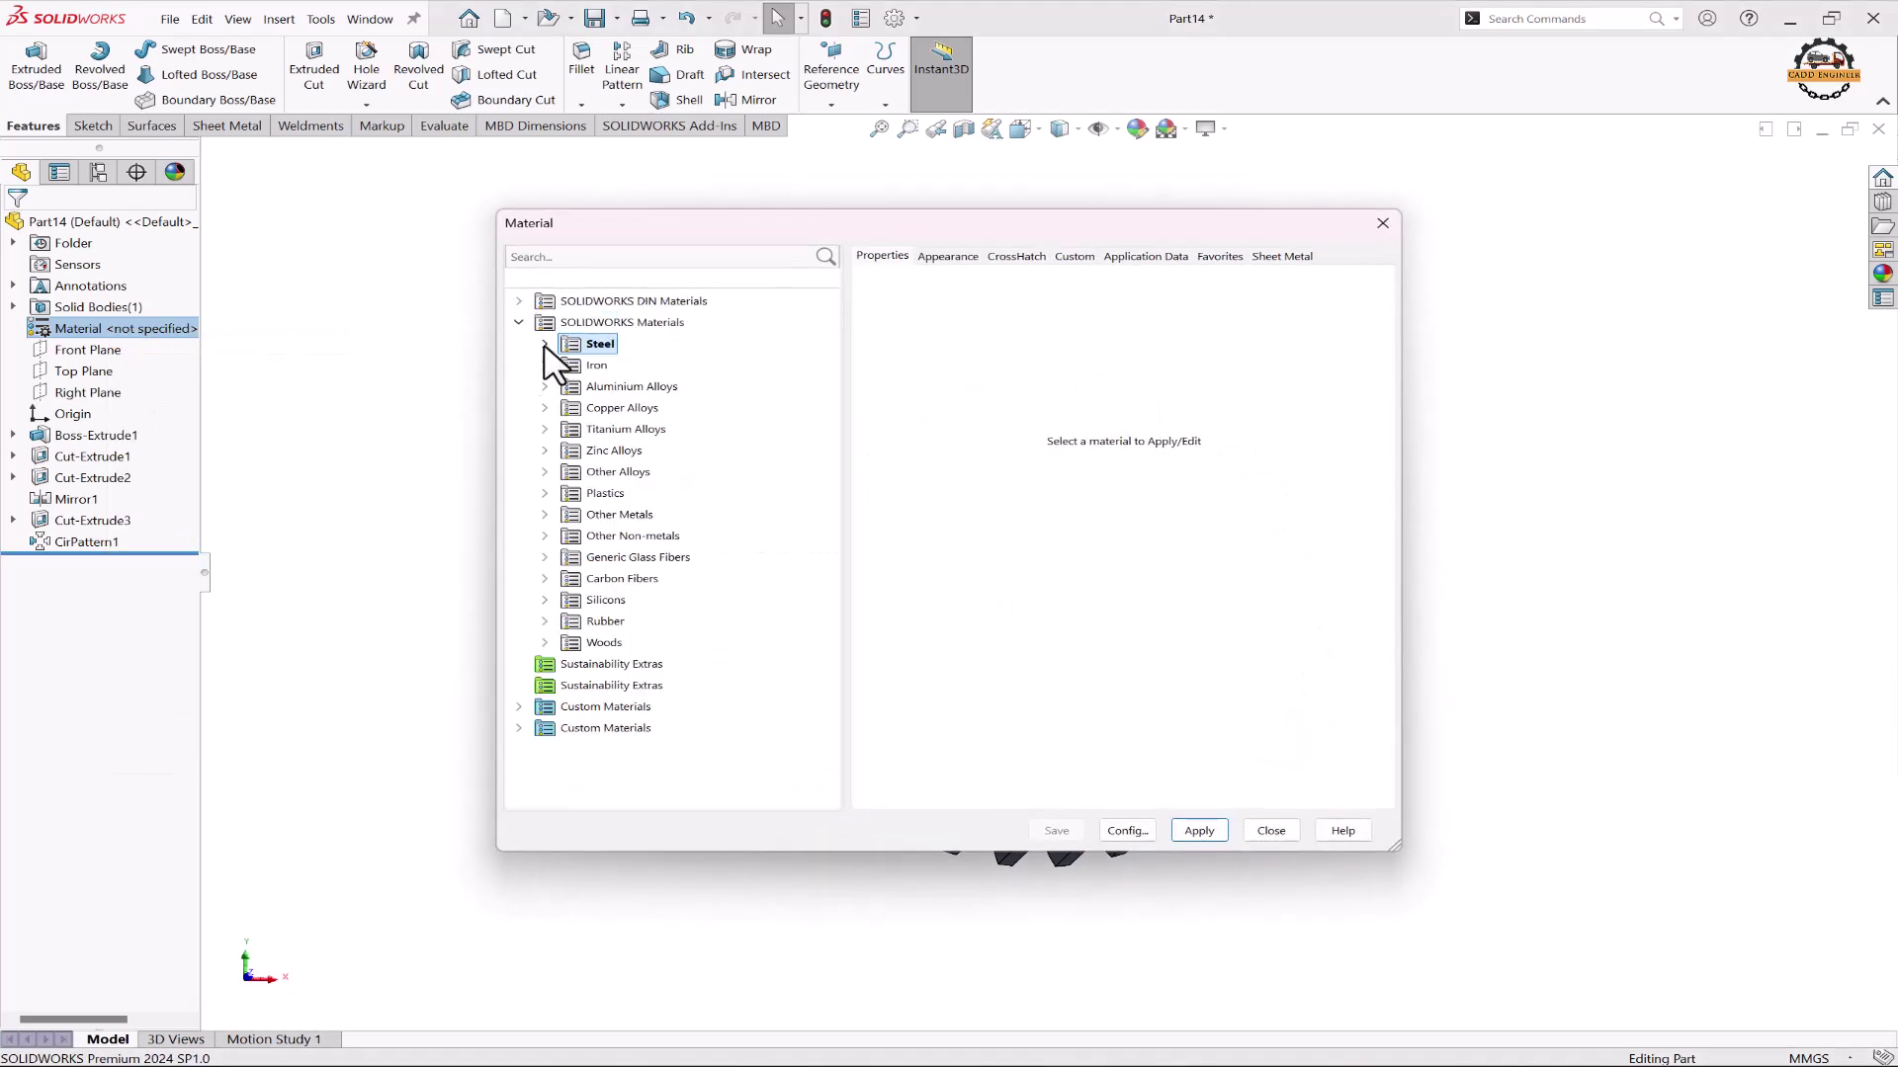
pyautogui.click(543, 344)
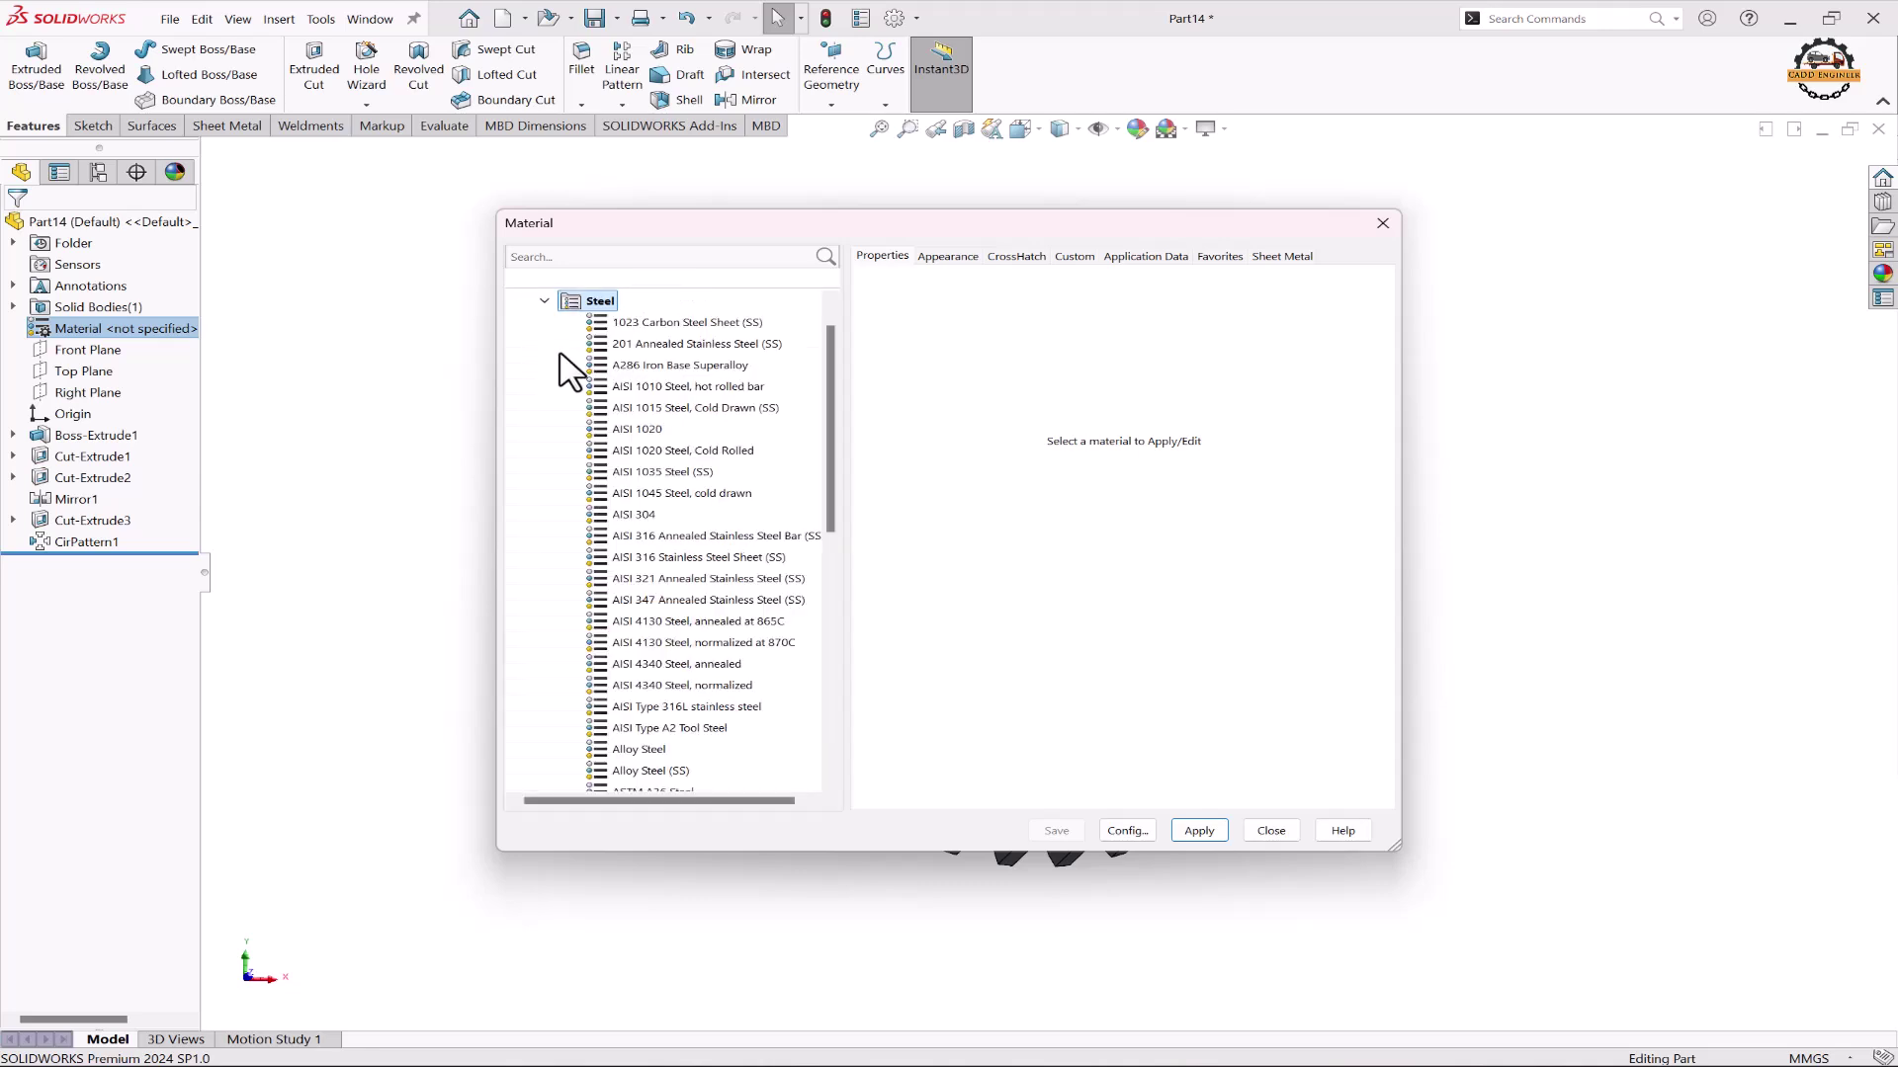
pyautogui.click(654, 494)
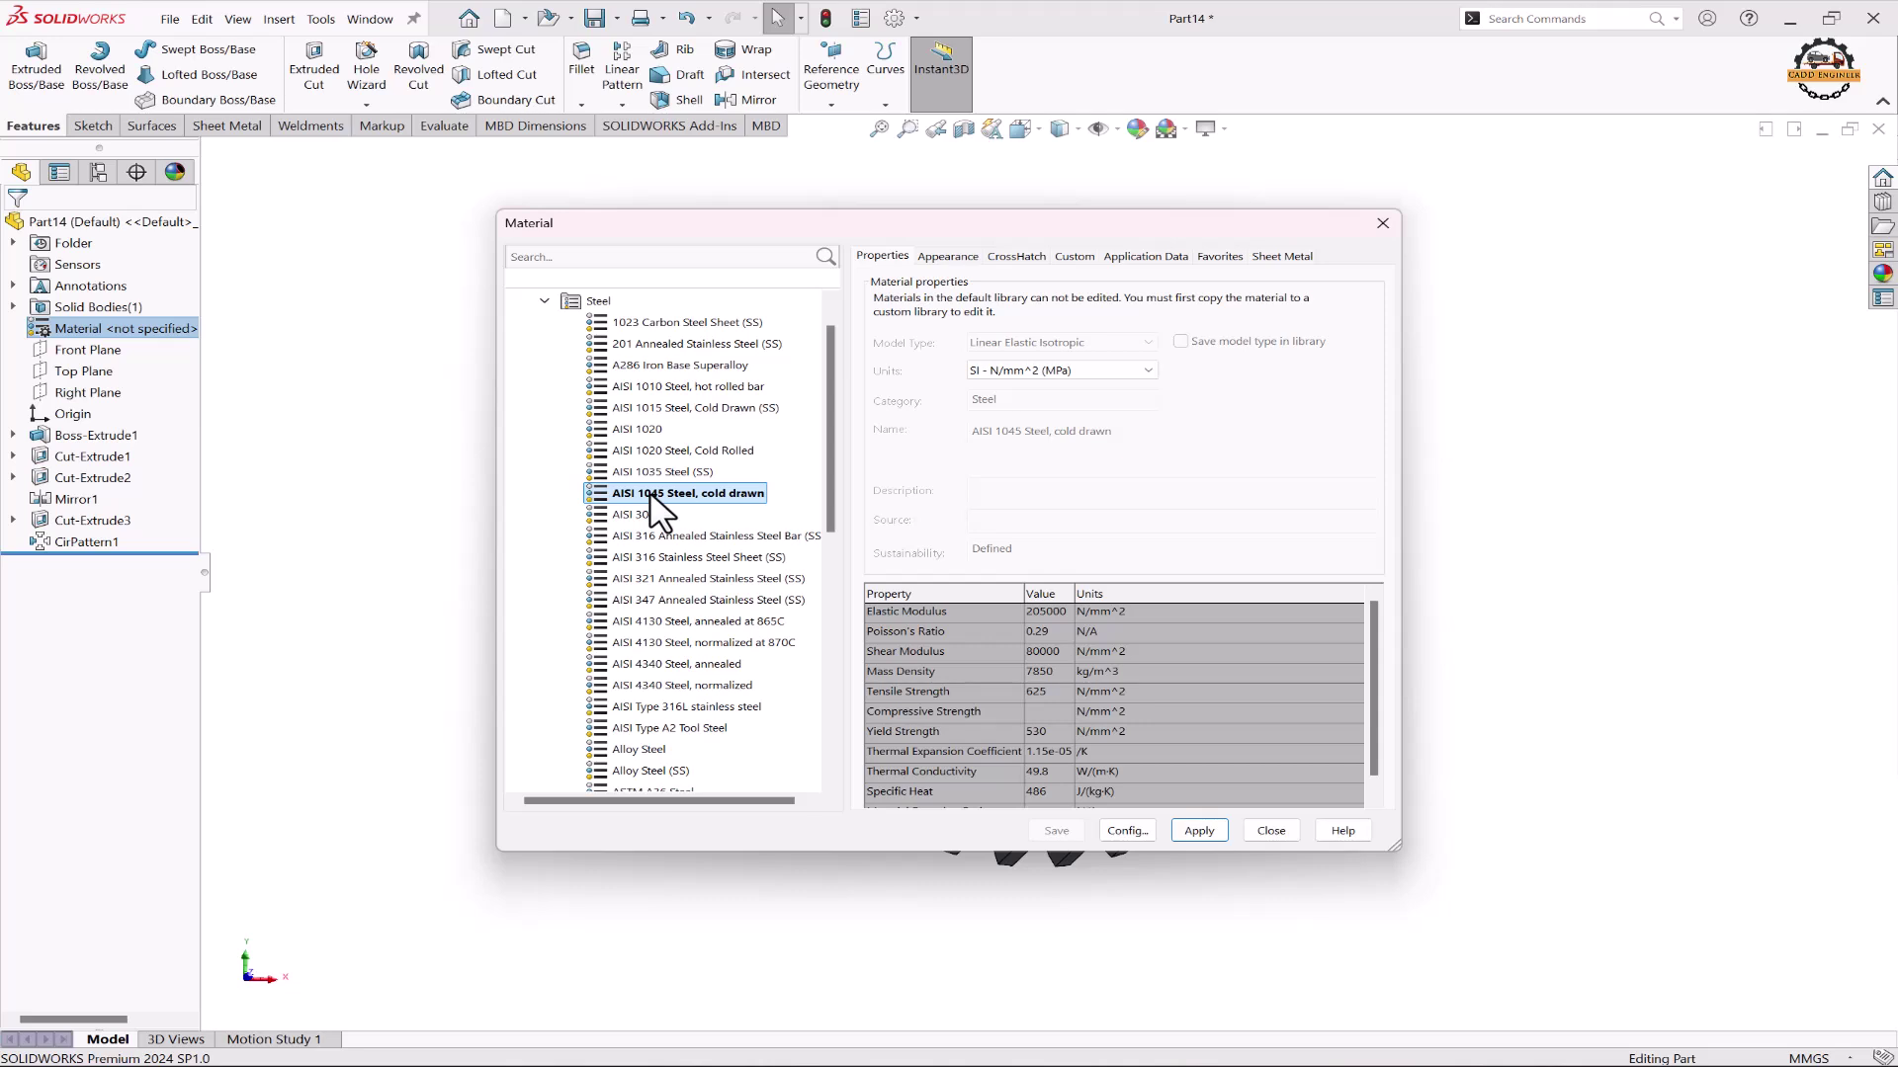
pyautogui.click(1205, 833)
pyautogui.click(1271, 831)
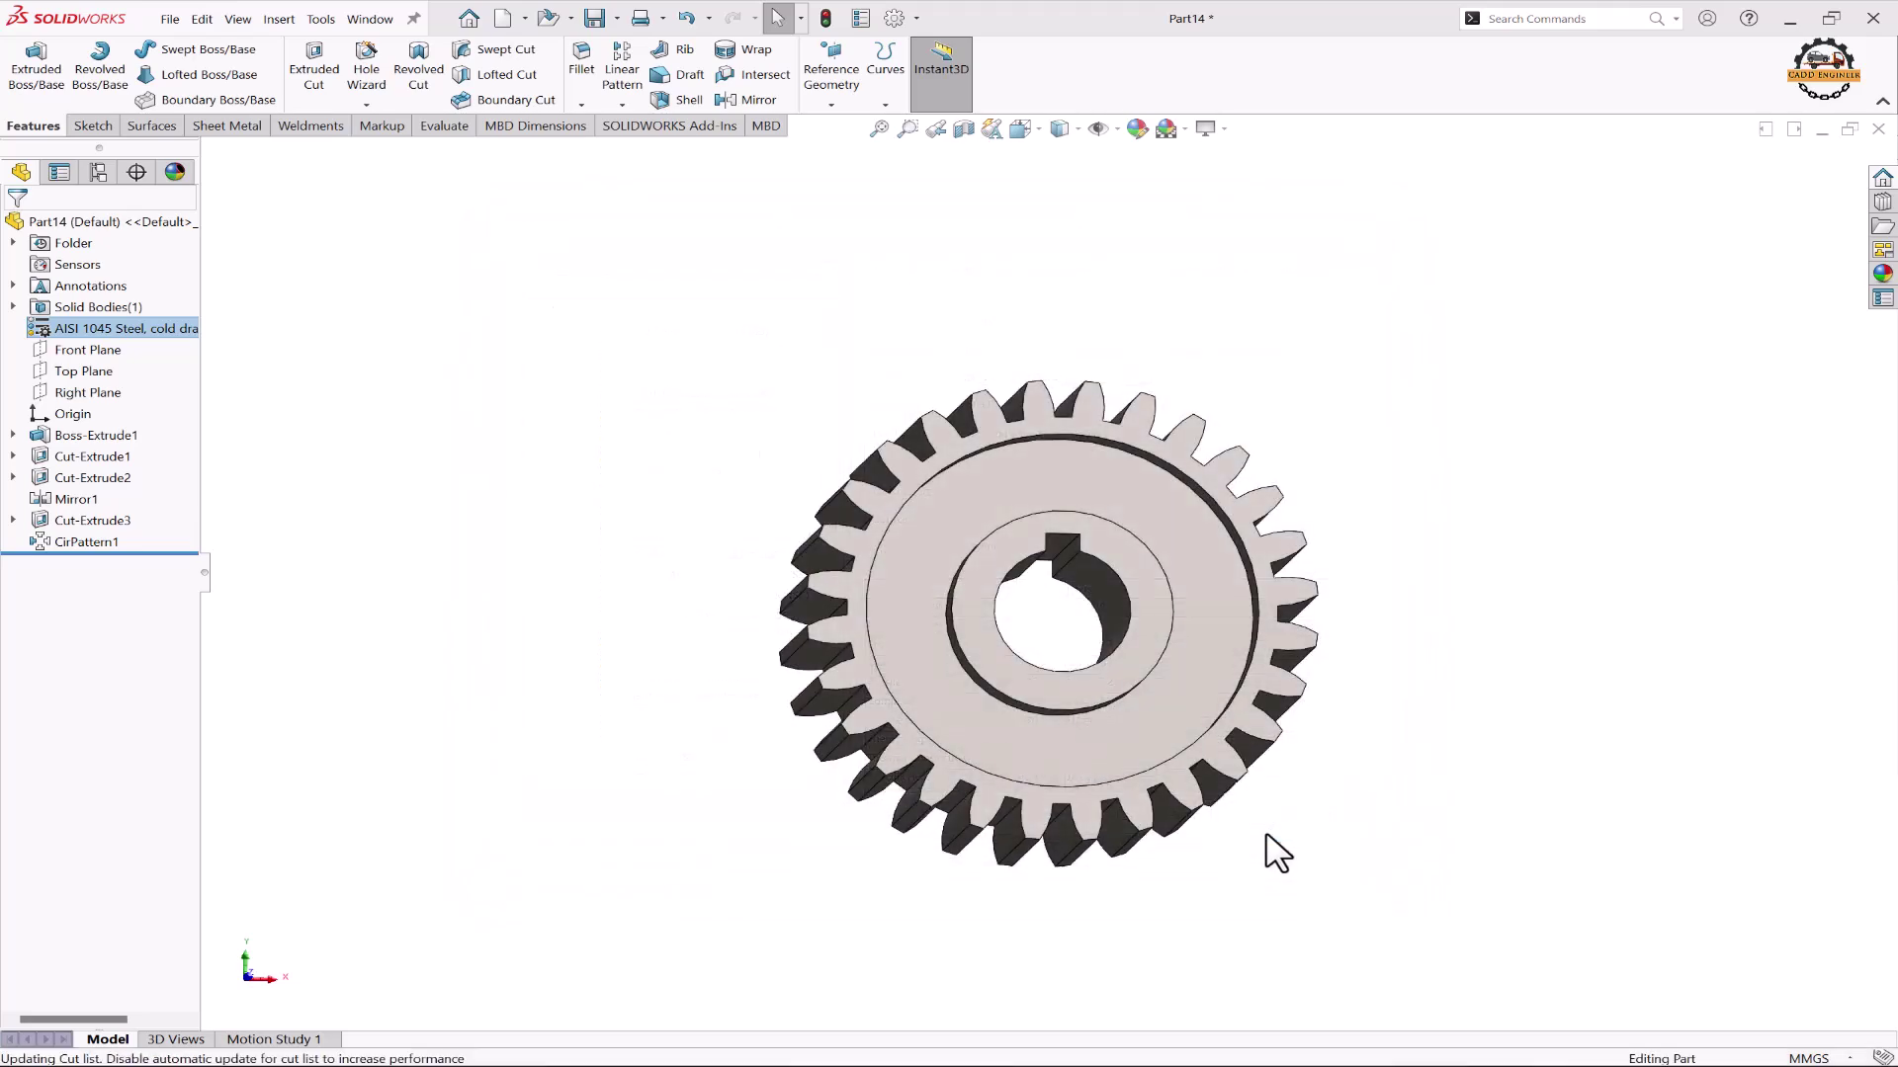
pyautogui.moveTo(1549, 580); pyautogui.dragTo(1110, 821, button='middle')
# Step: Orbit to view the teeth from the side and show the Evaluate tools
pyautogui.scroll(-3, 1127, 805)
pyautogui.moveTo(802, 672); pyautogui.dragTo(947, 743, button='middle')
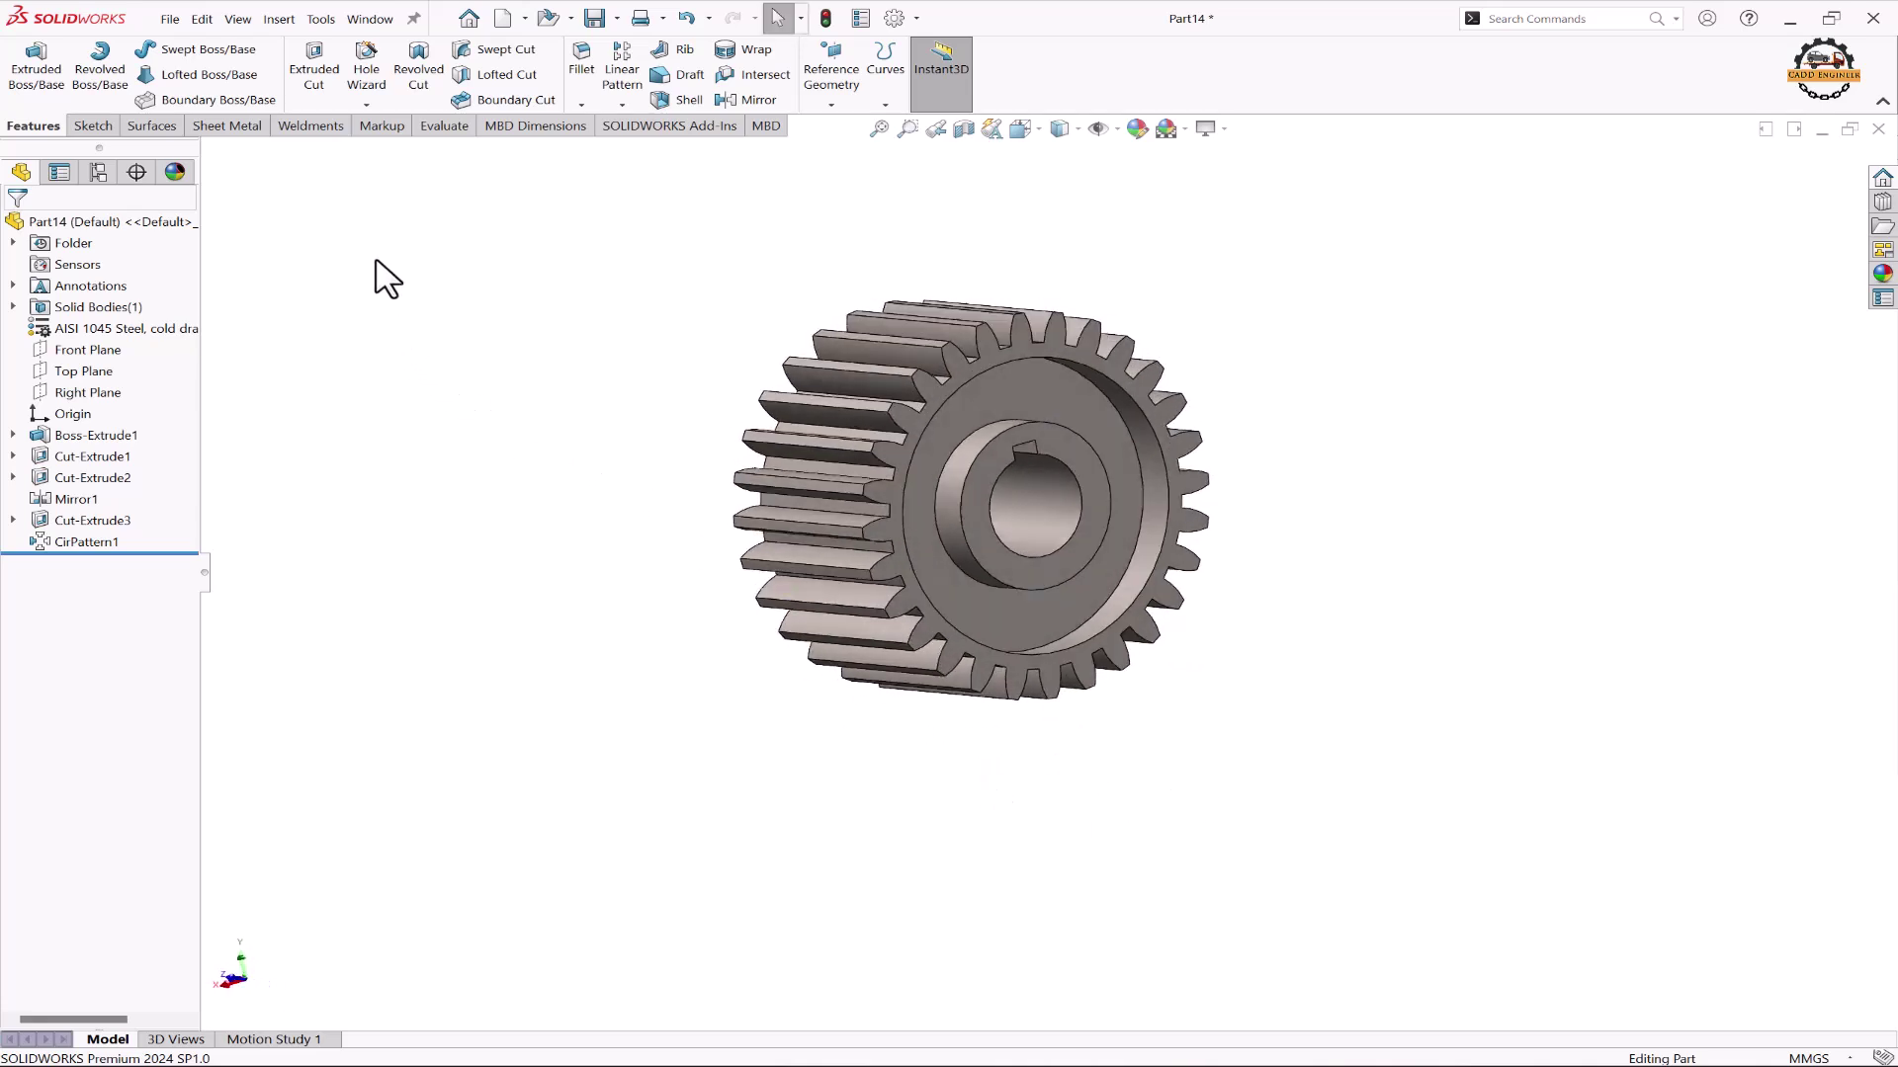
pyautogui.click(444, 127)
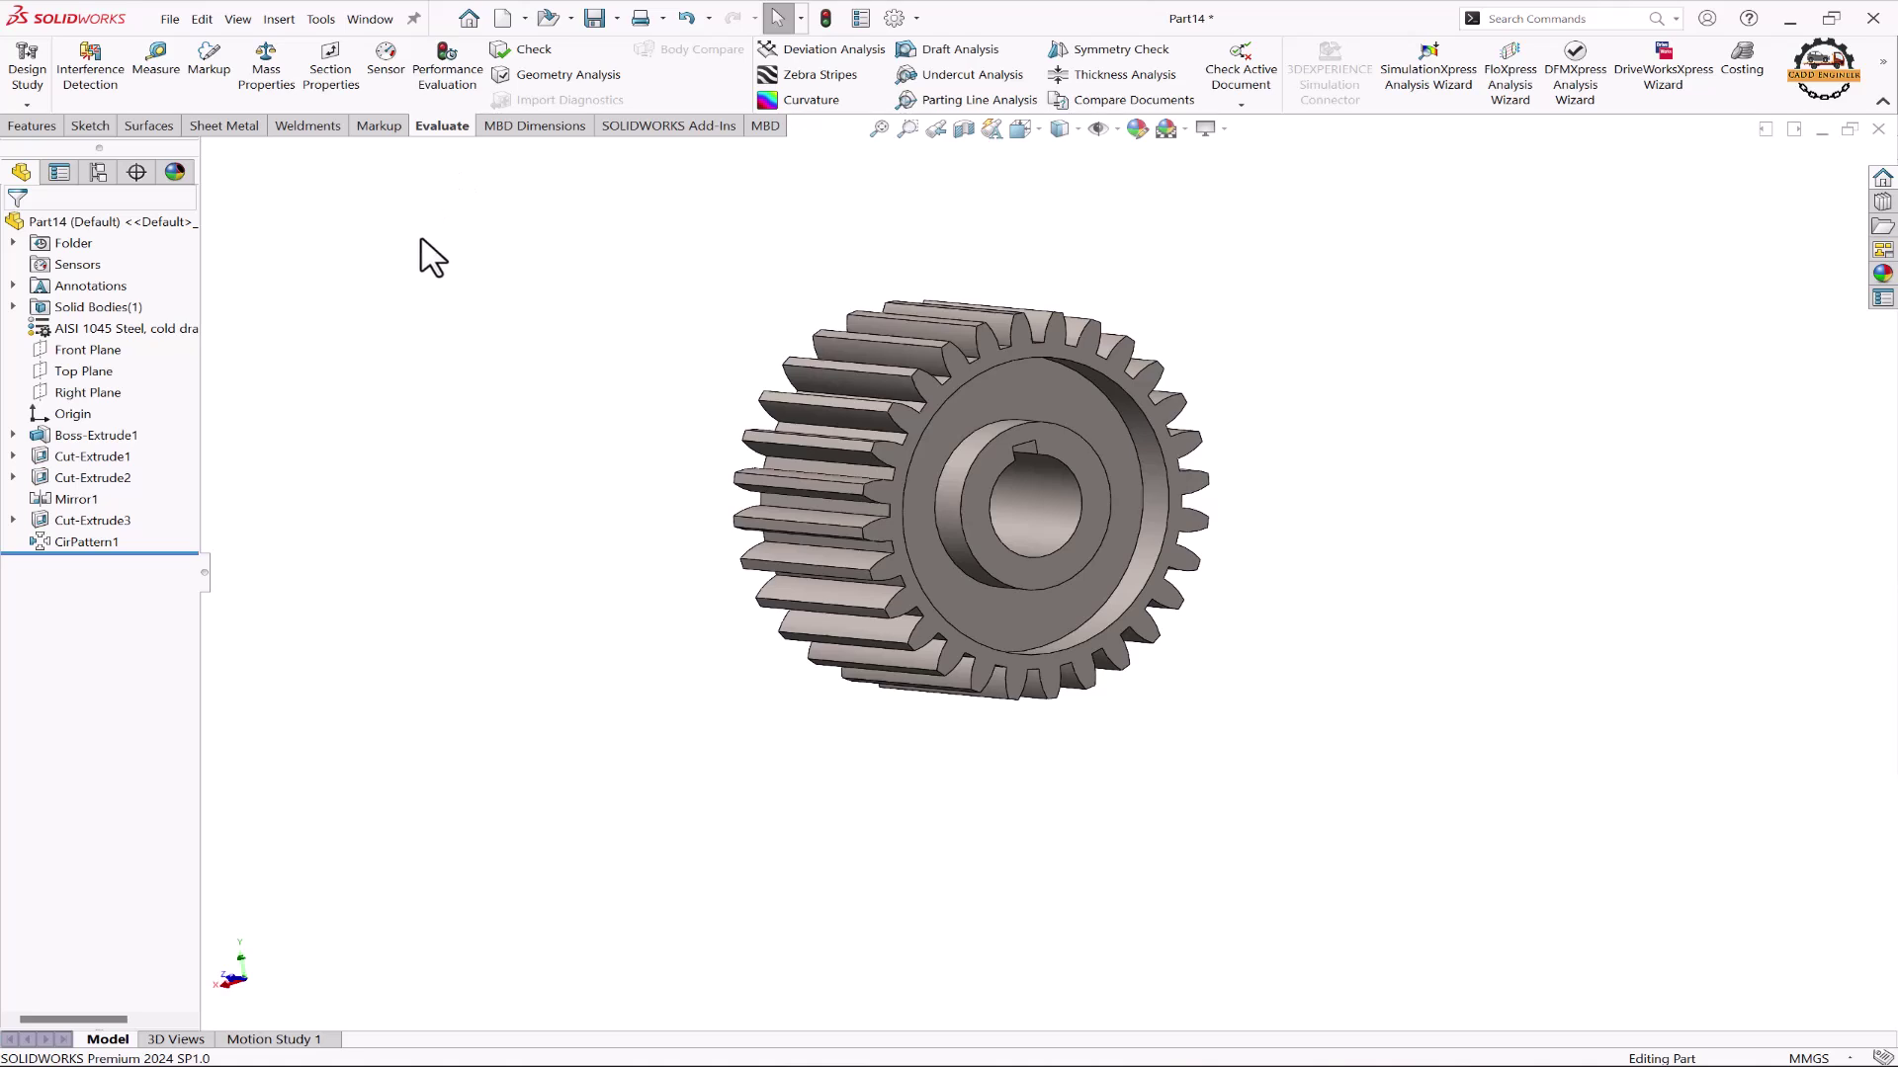
pyautogui.click(274, 82)
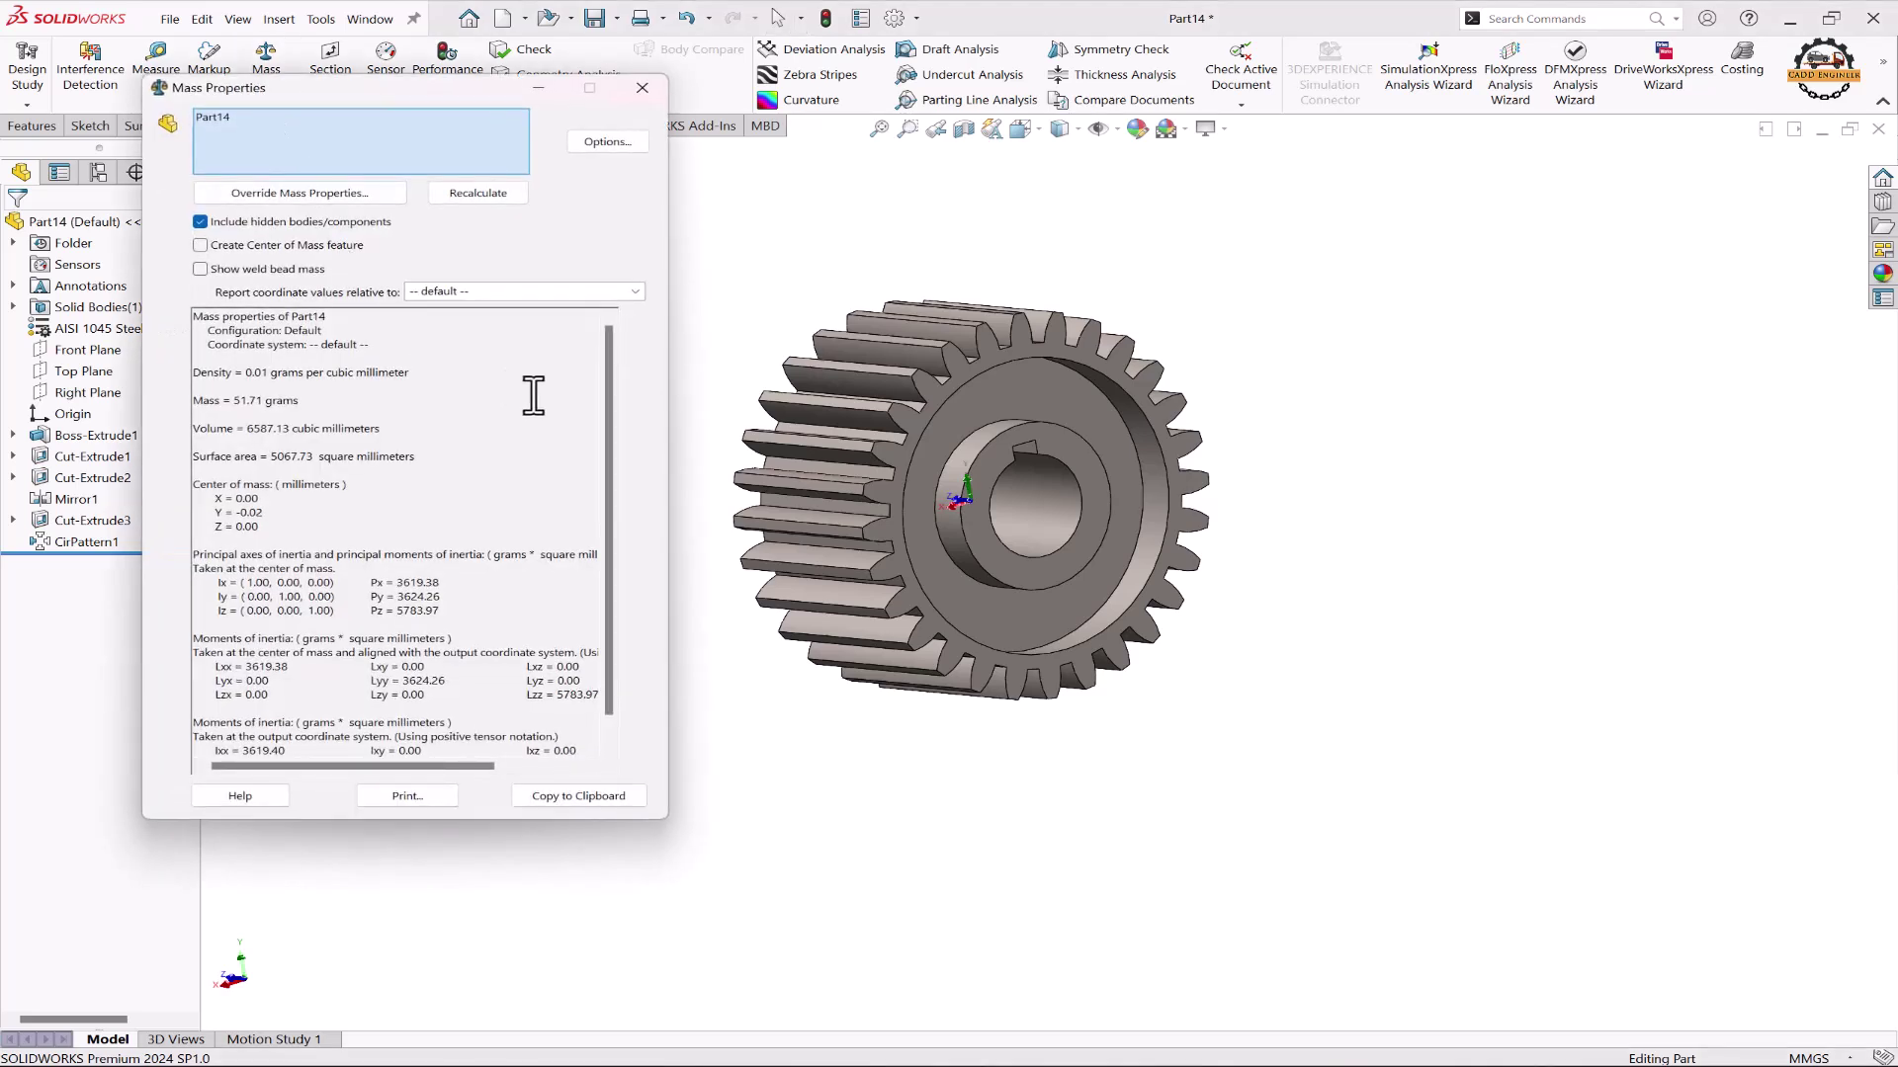
pyautogui.click(934, 429)
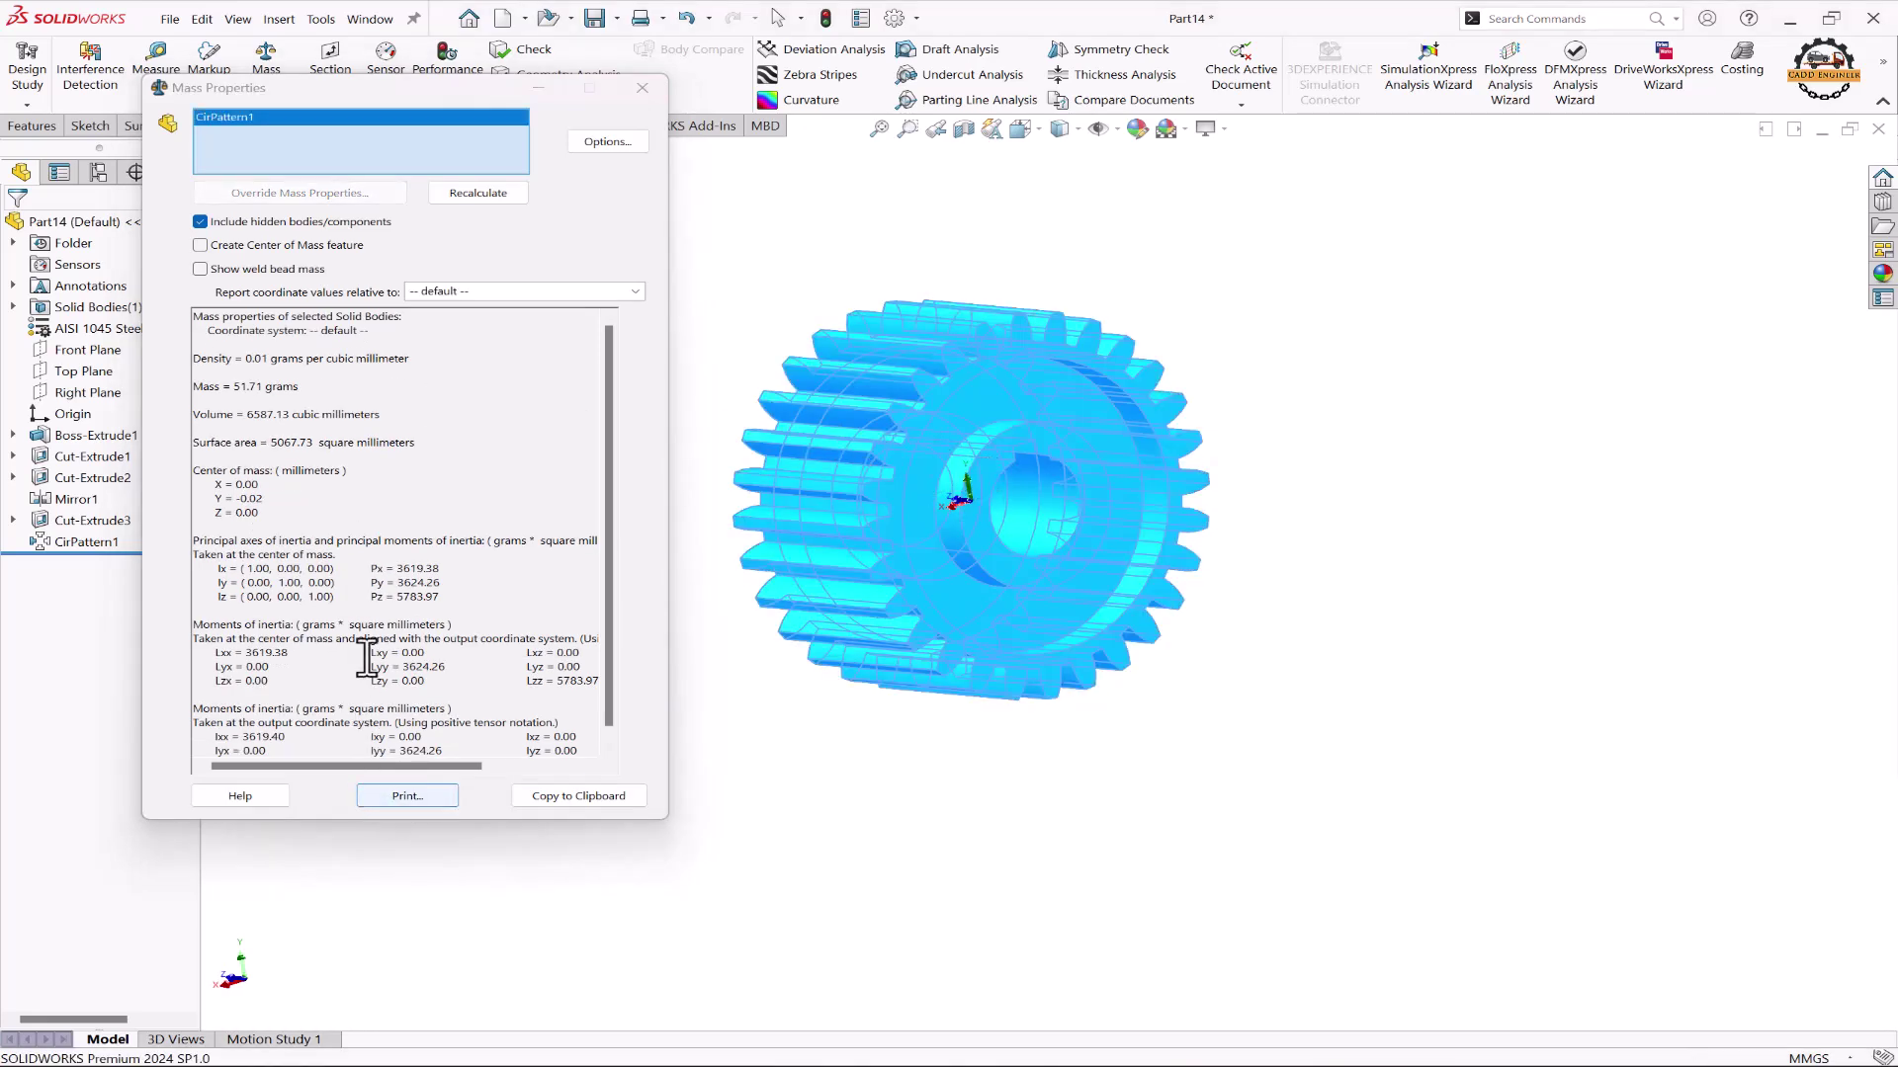
pyautogui.click(266, 364)
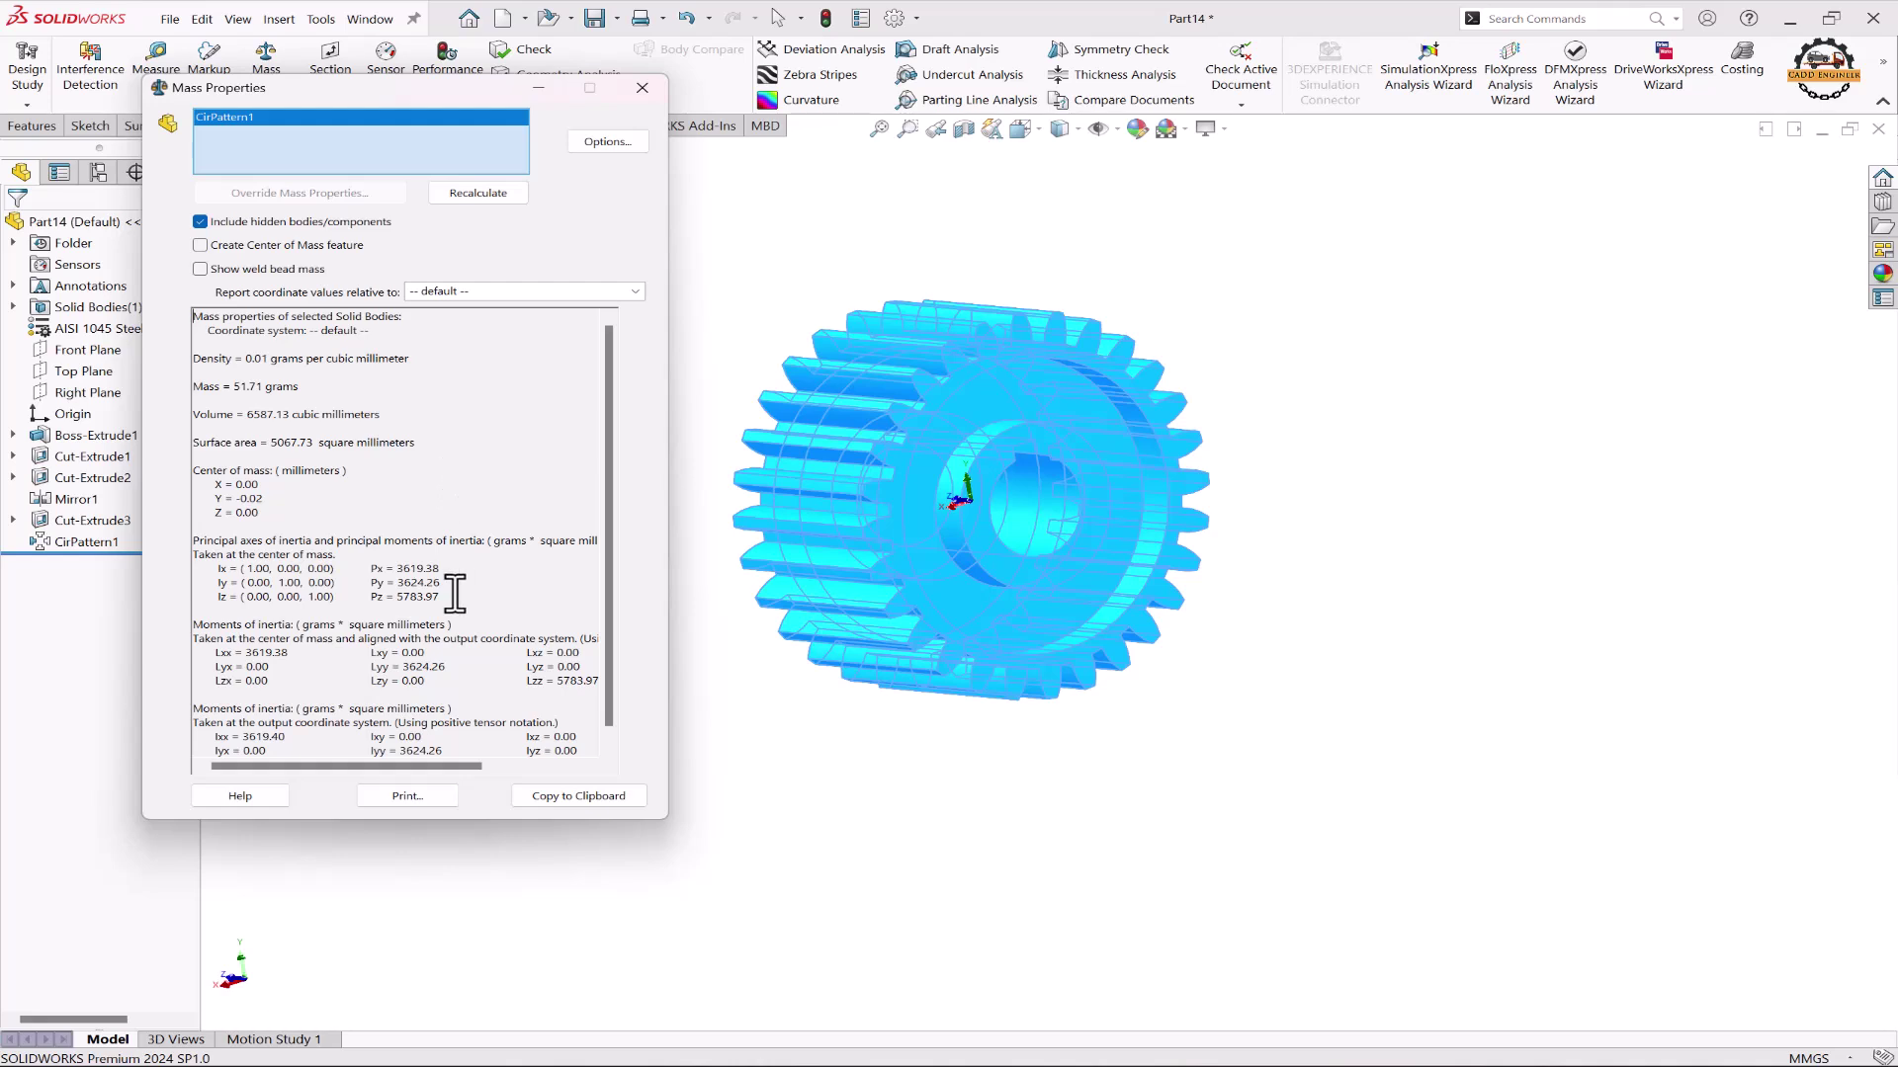
pyautogui.click(643, 87)
pyautogui.click(1285, 356)
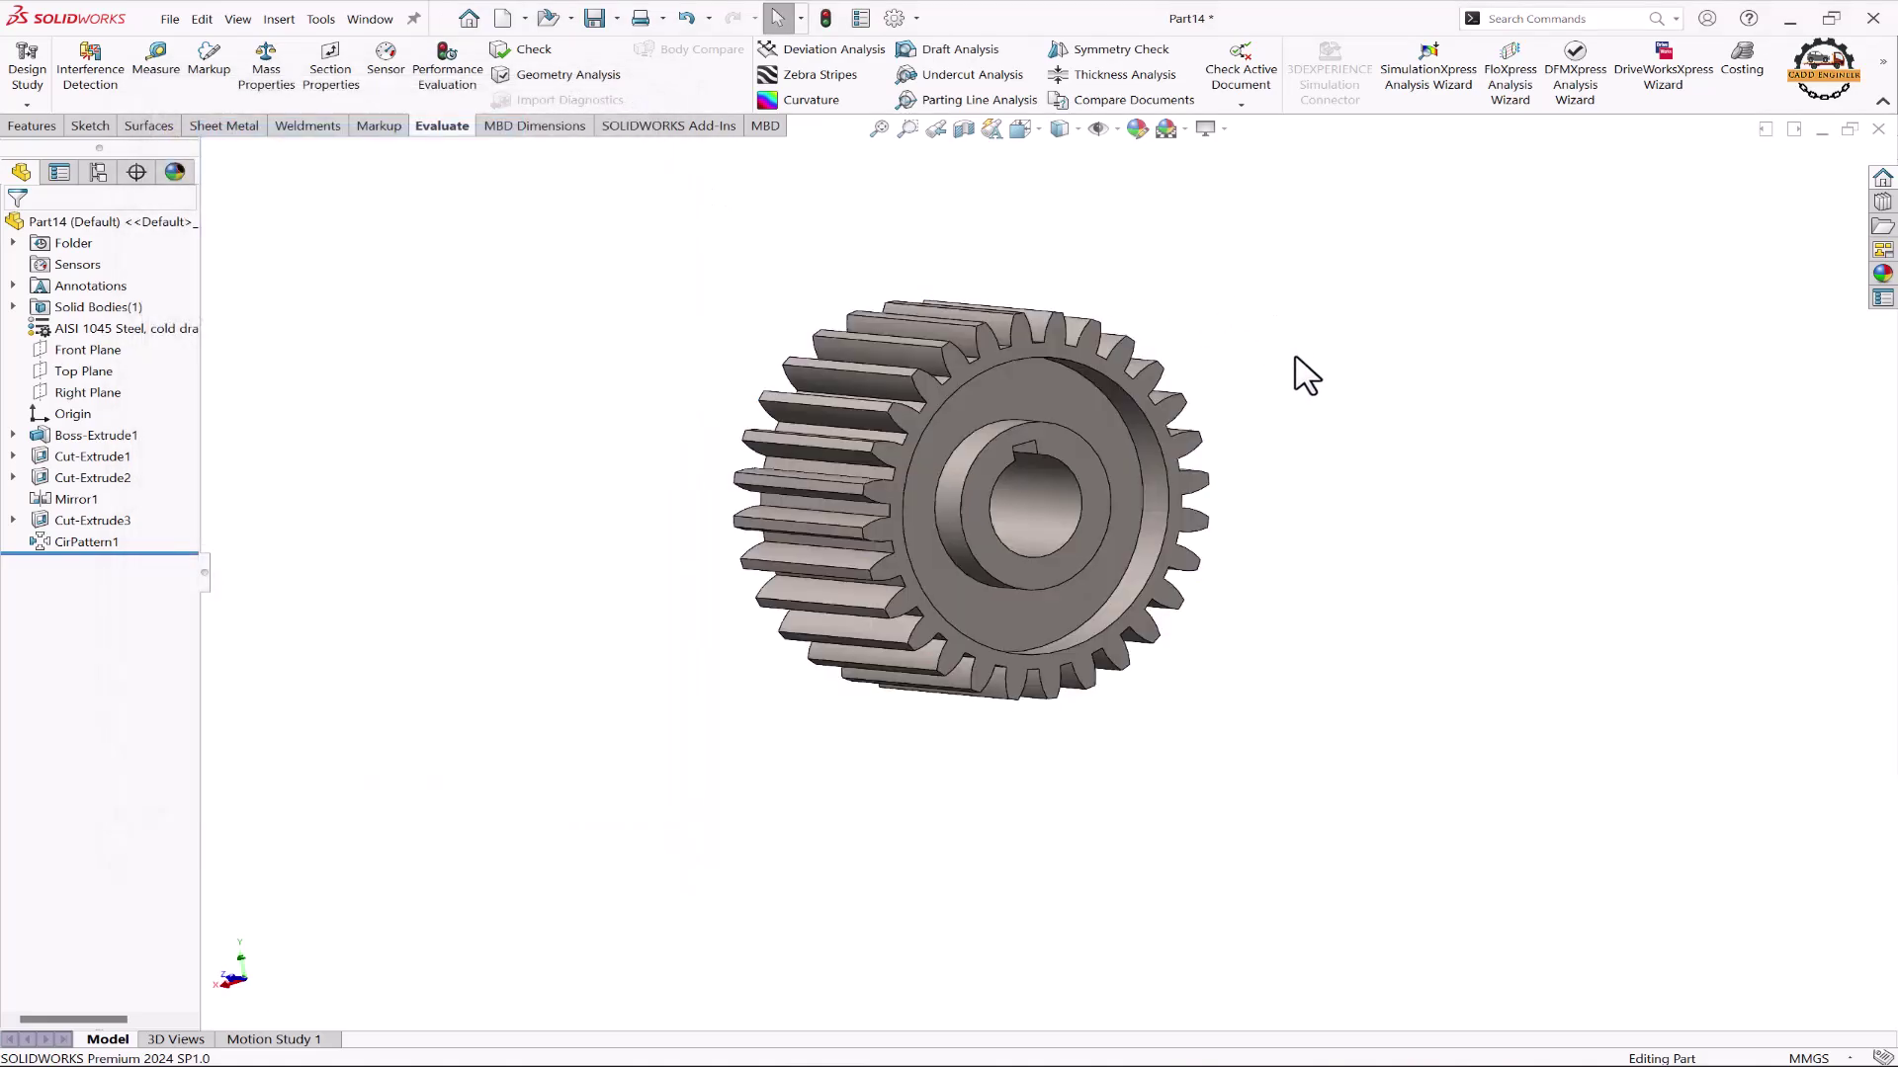